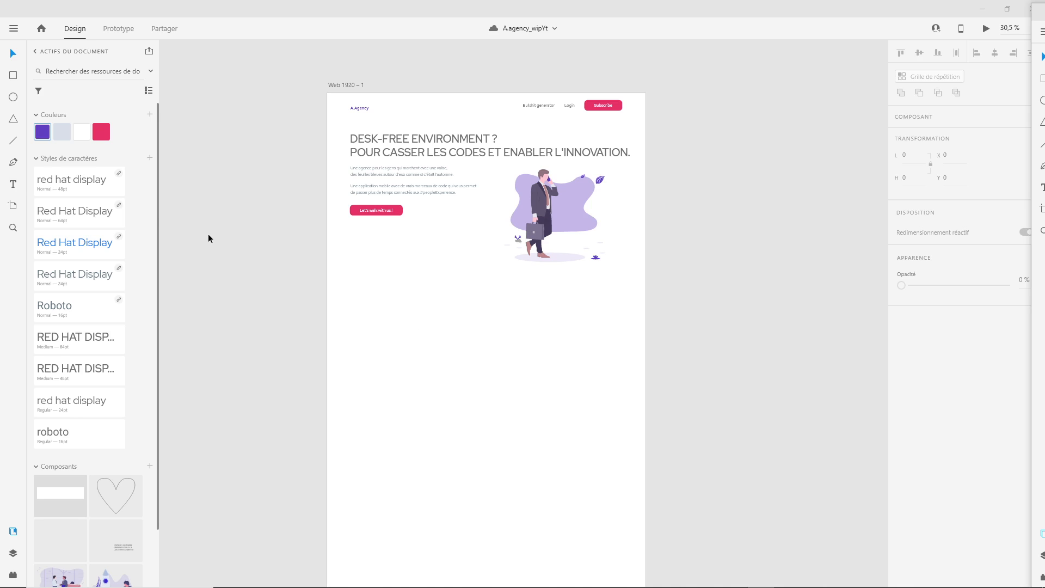
Draw a closed, curvy blob with the Pen tool in the empty section below the hero, extending past the artboard's left edge
click(13, 162)
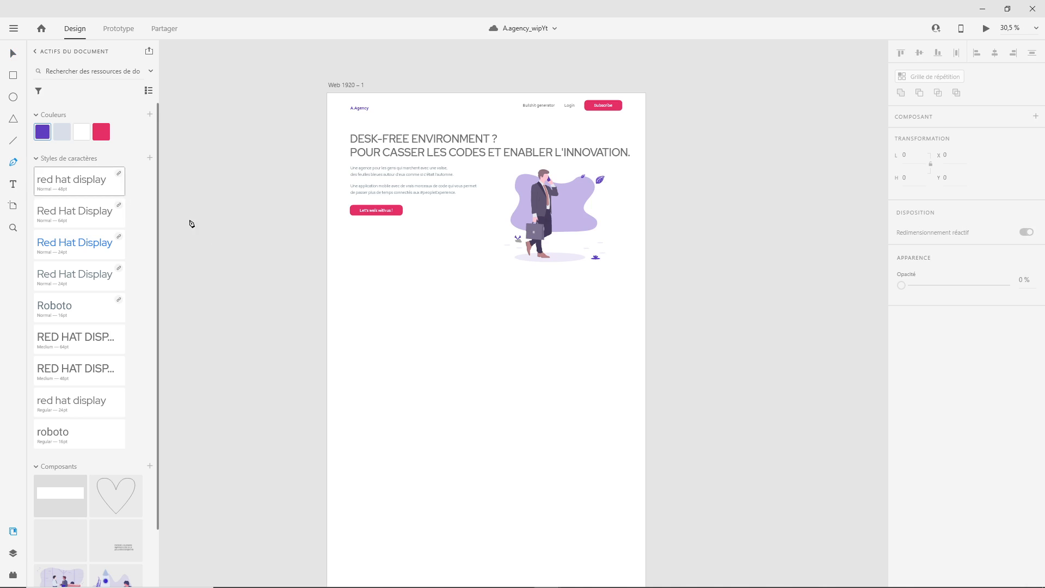
click(320, 287)
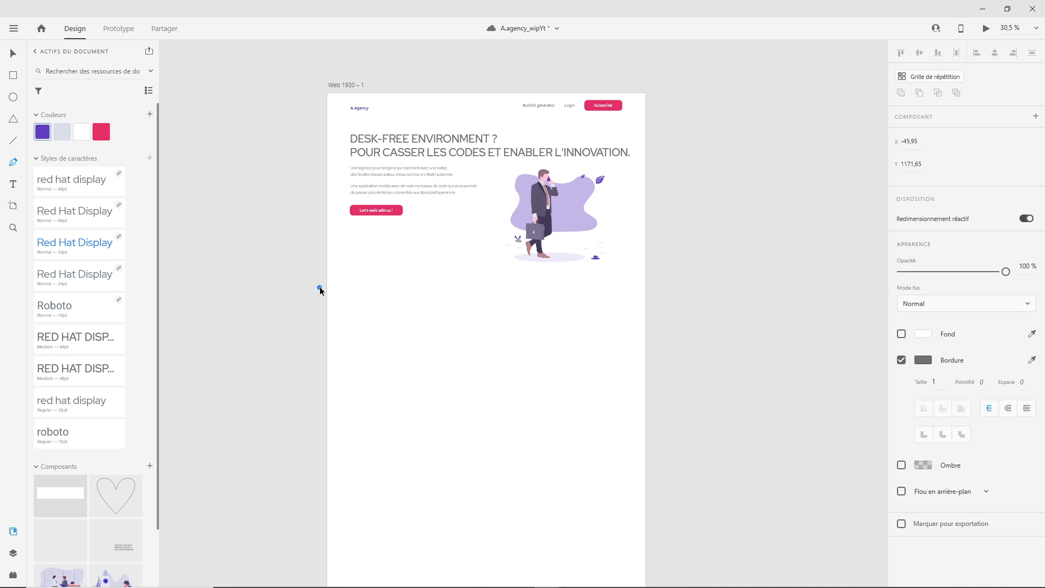
drag(390, 301, 526, 402)
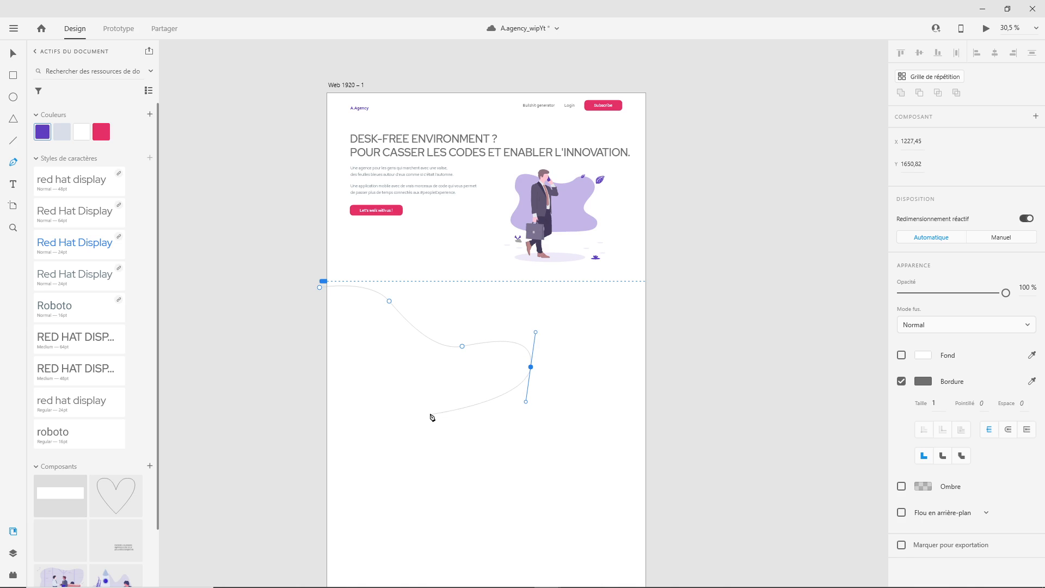
drag(427, 413, 401, 424)
drag(442, 473, 482, 497)
drag(393, 553, 327, 524)
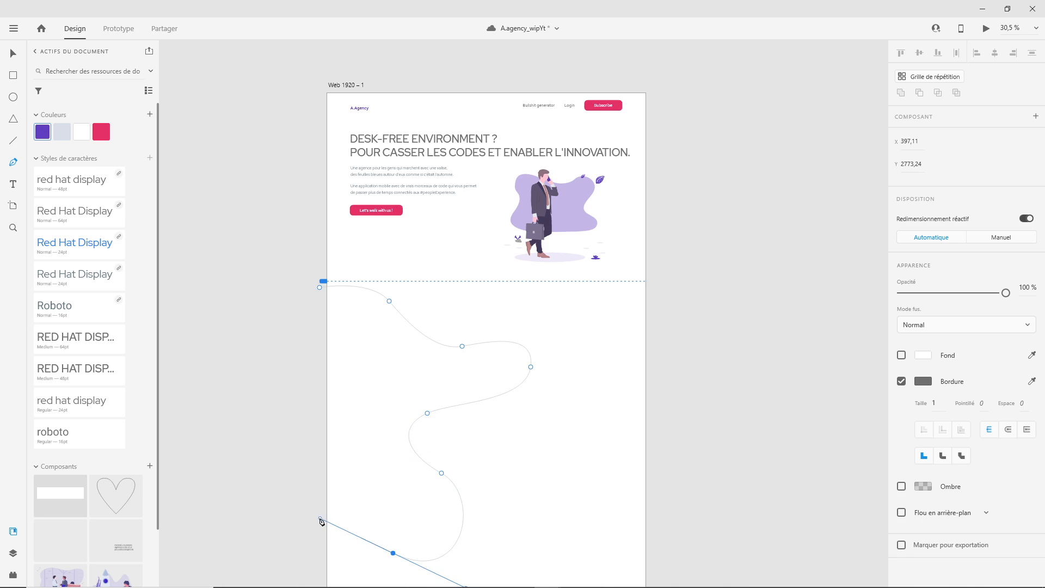
click(277, 422)
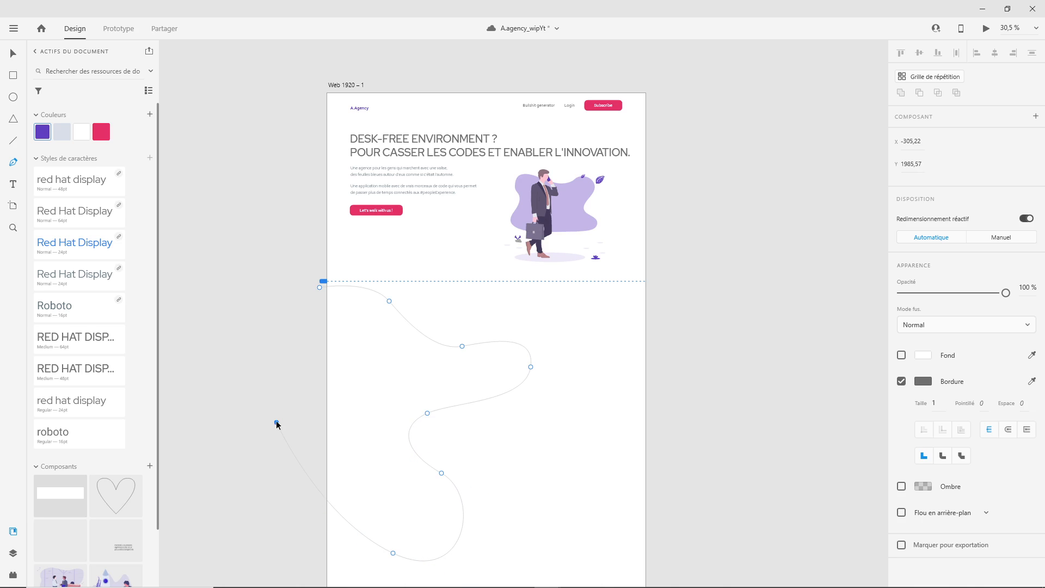
click(320, 287)
key(Escape)
Fill the blob with the lilac #C4B7E8 sampled from the background shape of the hero illustration
click(923, 357)
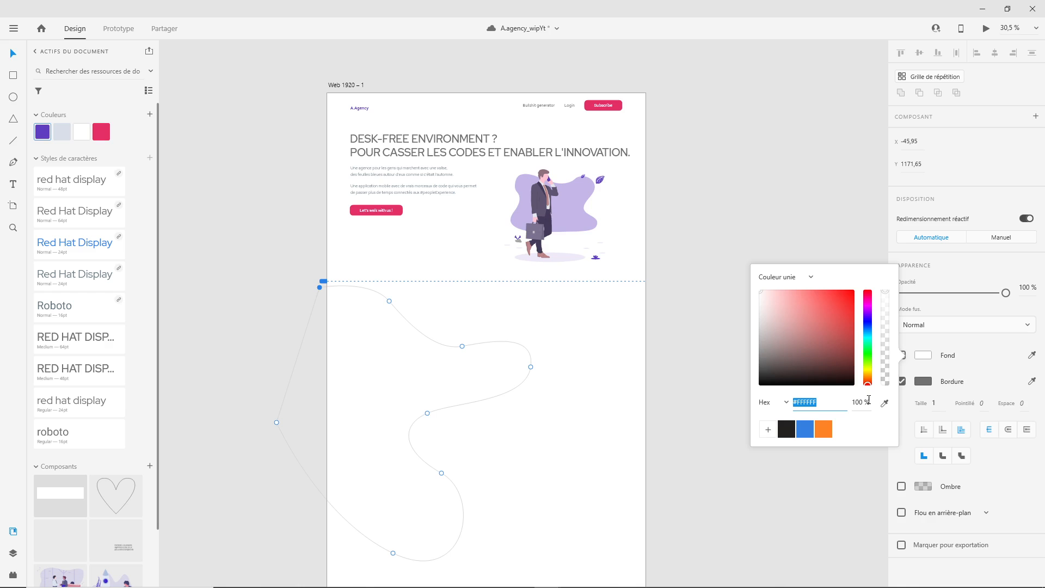
click(886, 405)
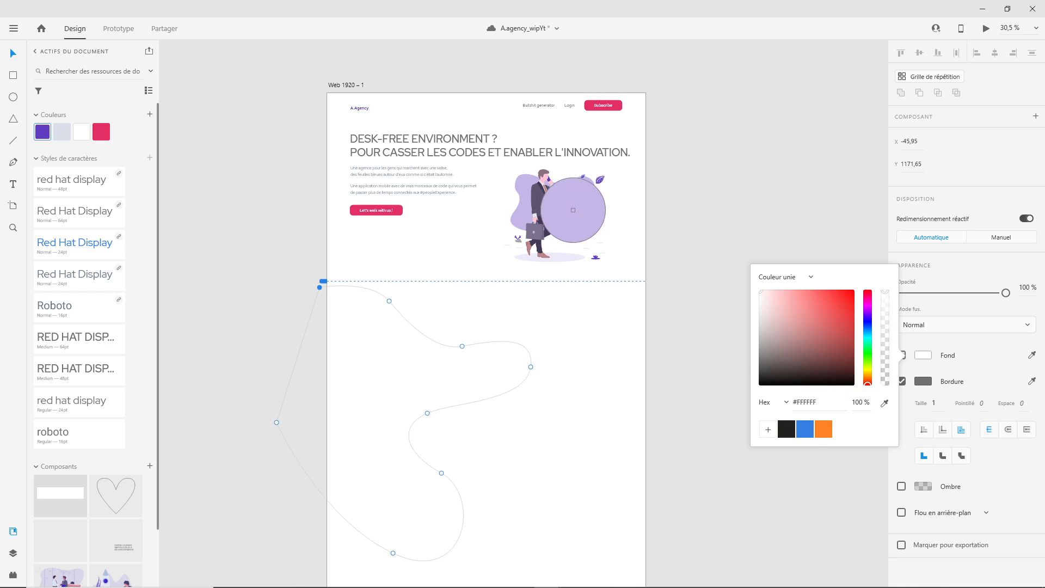
click(574, 214)
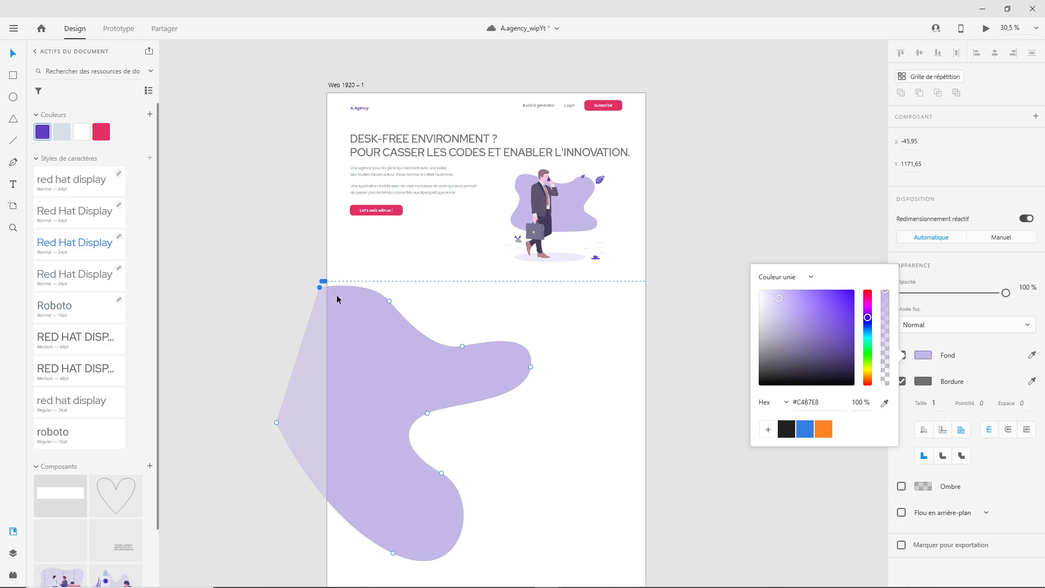
click(232, 292)
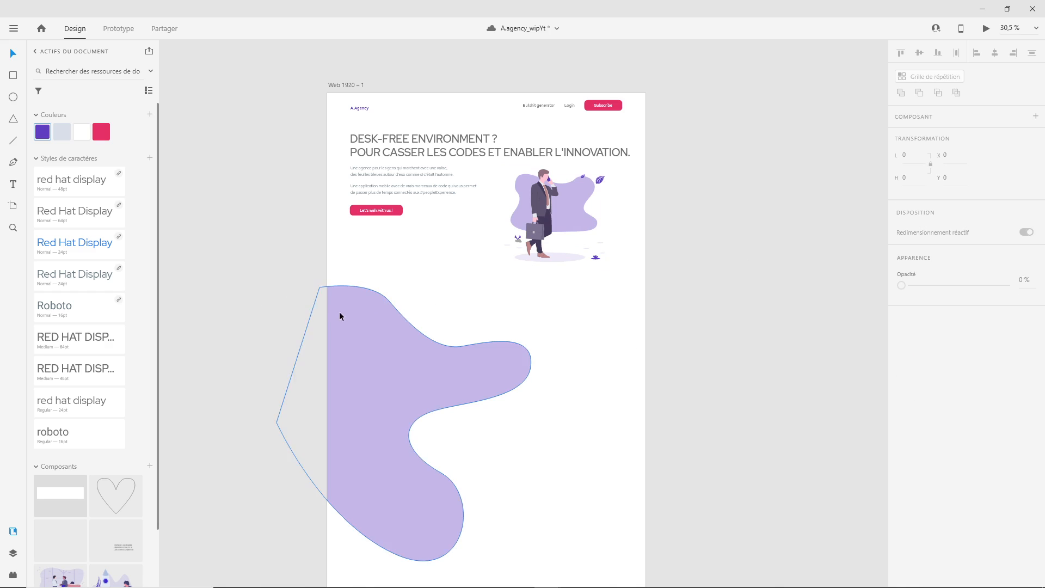
Change the purple document colour to the brighter violet #7213EF
right_click(43, 136)
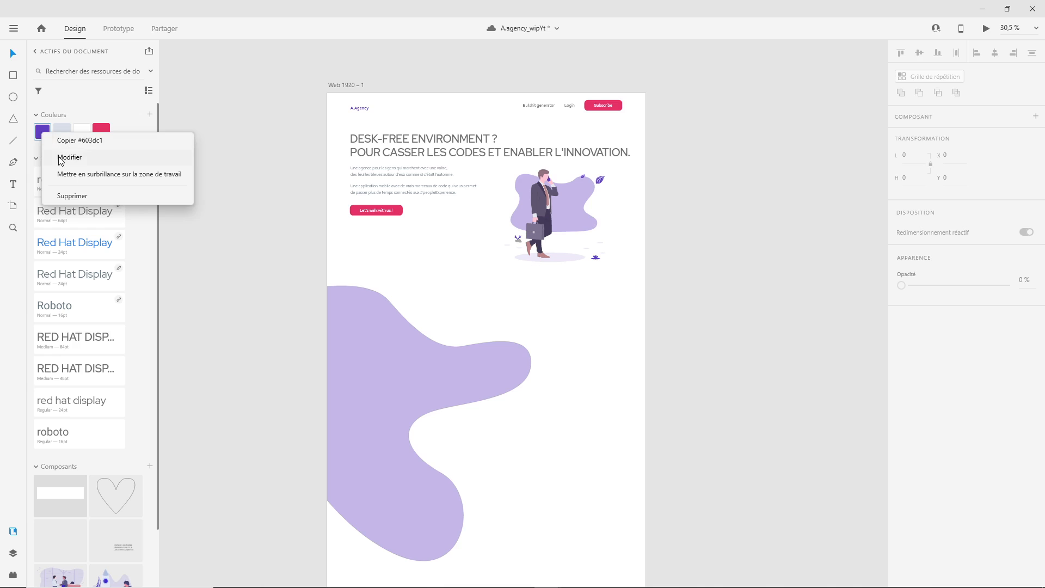
click(108, 162)
click(146, 89)
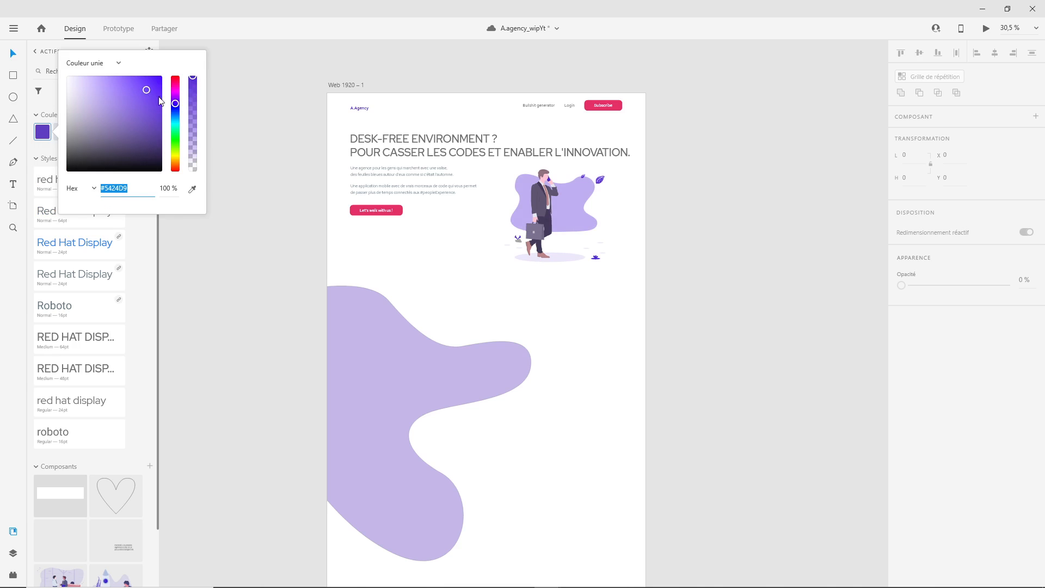
drag(174, 104, 156, 82)
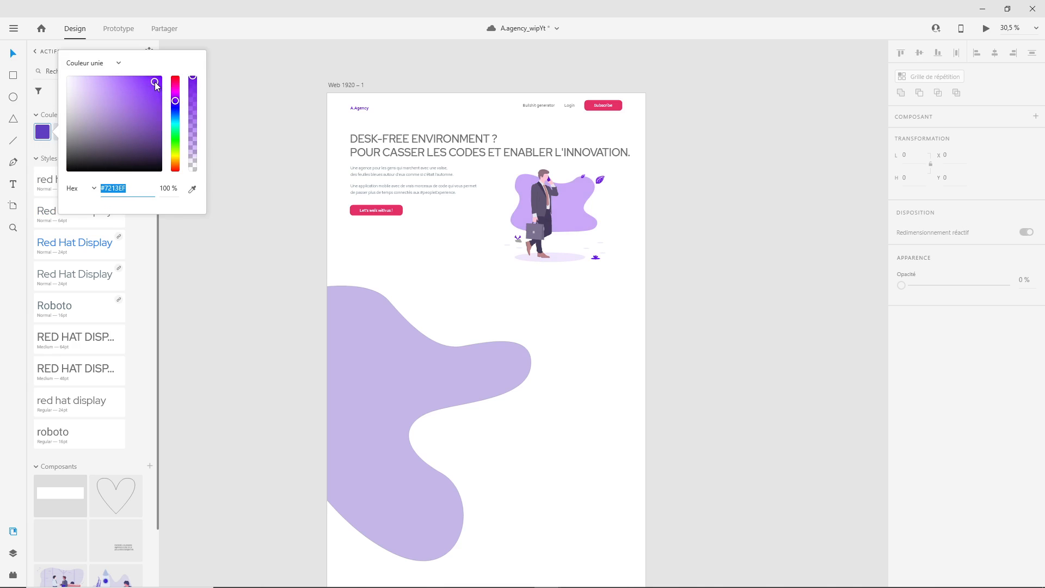
click(273, 249)
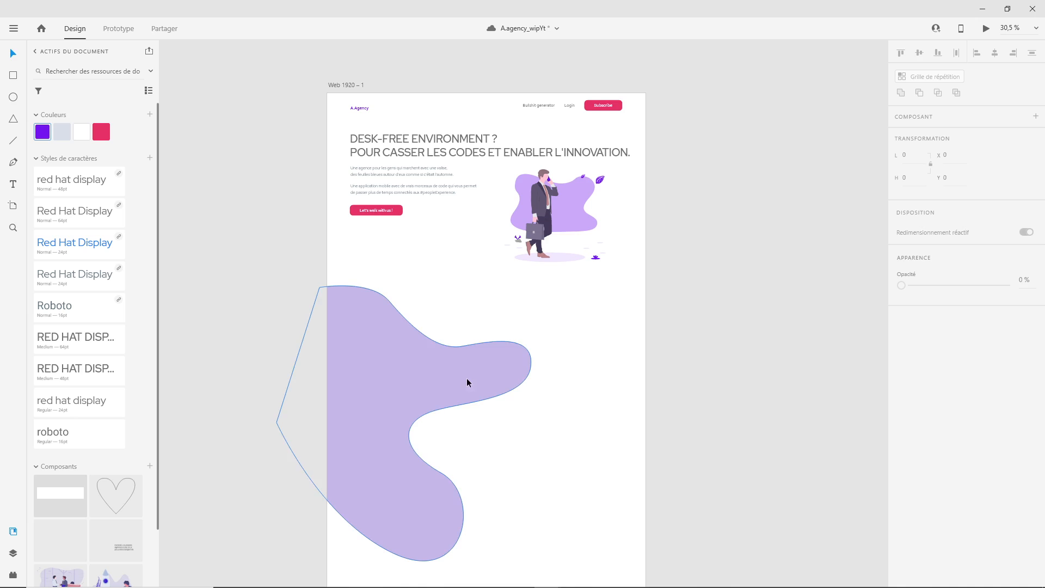
Move the blob slightly left and up, to about X -423, Y 1149
drag(466, 378, 448, 378)
click(223, 352)
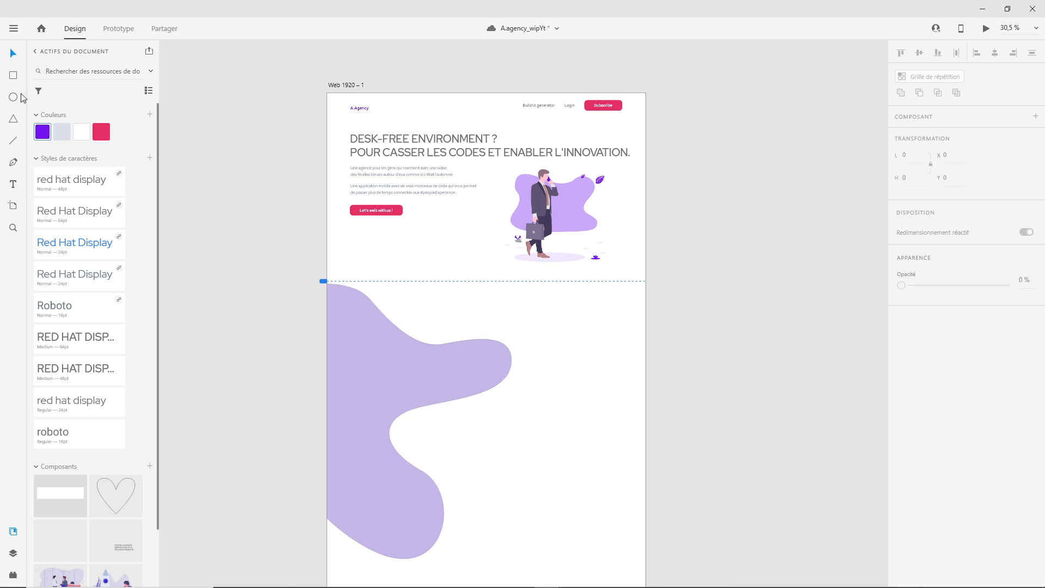
Draw a rectangle about 278 by 250 beside the blob and fill it with green #30D567
click(16, 79)
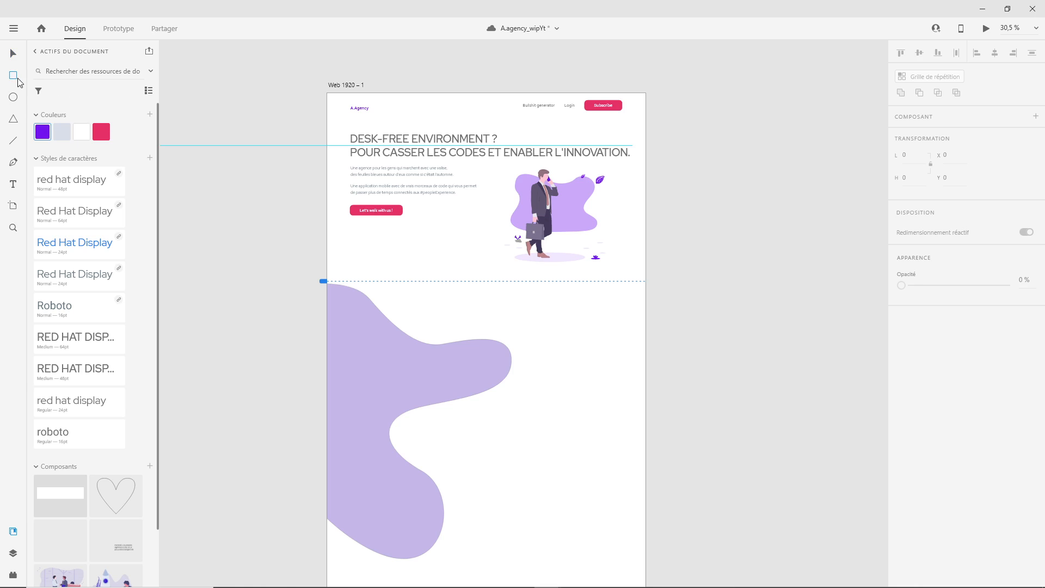
drag(555, 337, 601, 378)
click(925, 426)
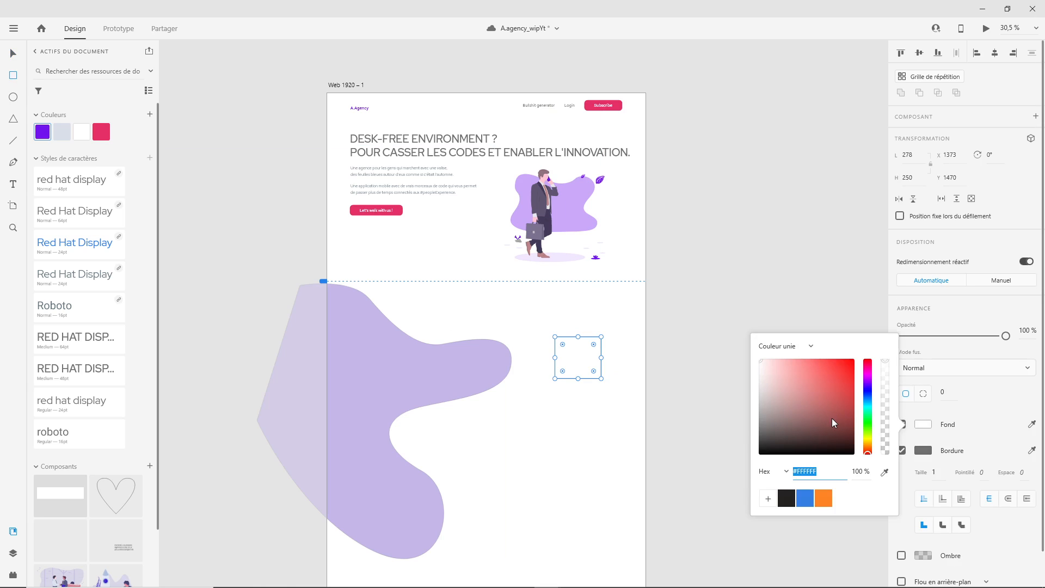
click(869, 419)
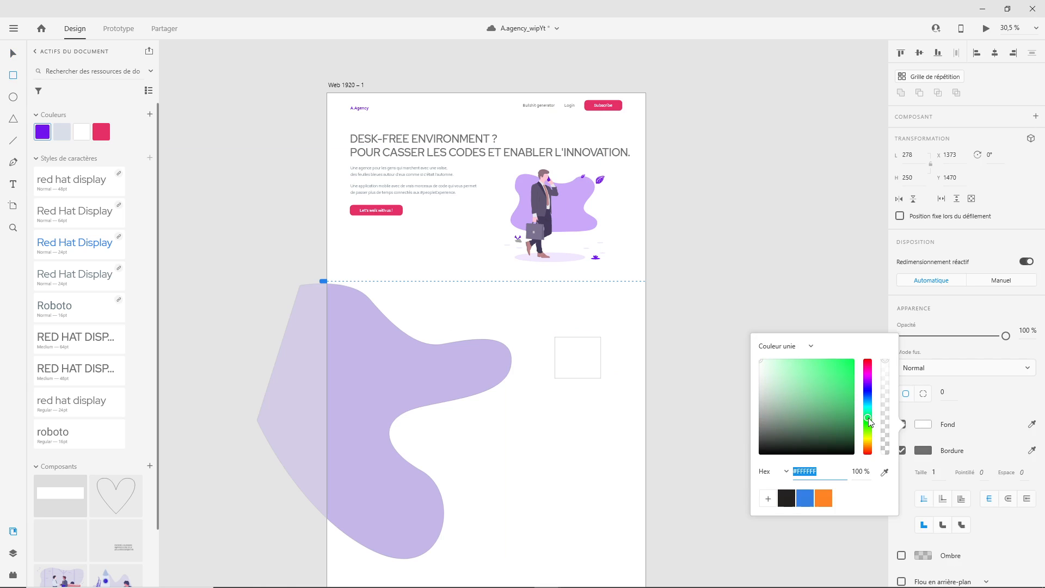
click(833, 375)
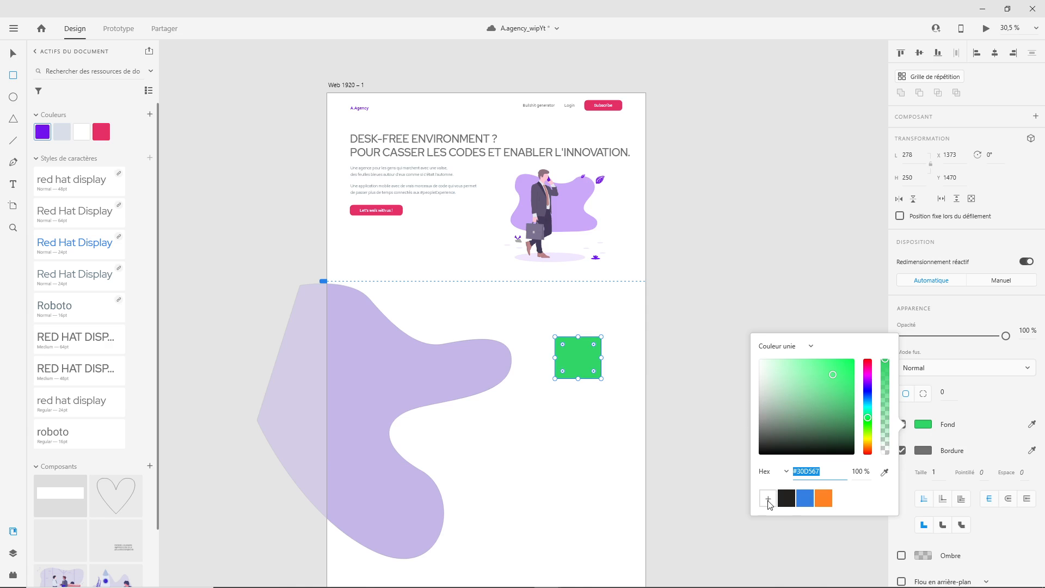
Save the green as a colour picker swatch and add the rectangle's colours to the document assets
click(768, 498)
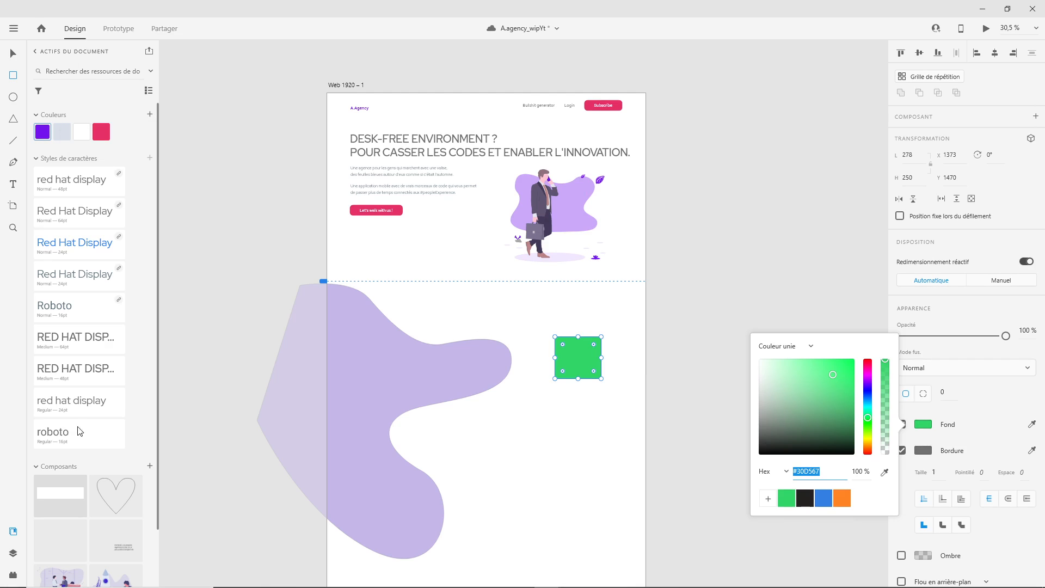
click(149, 115)
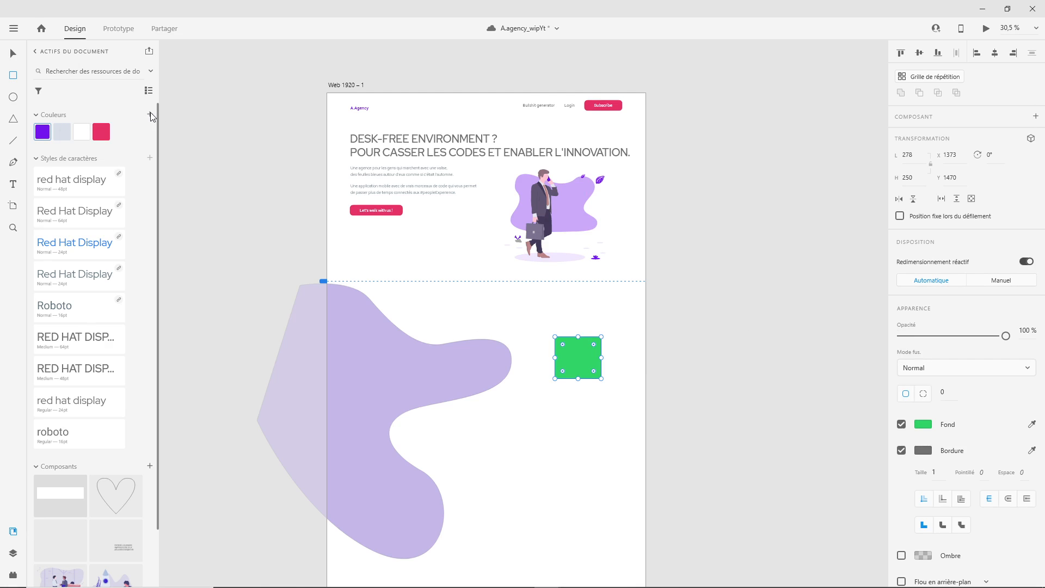
scroll(72, 131, down, 1)
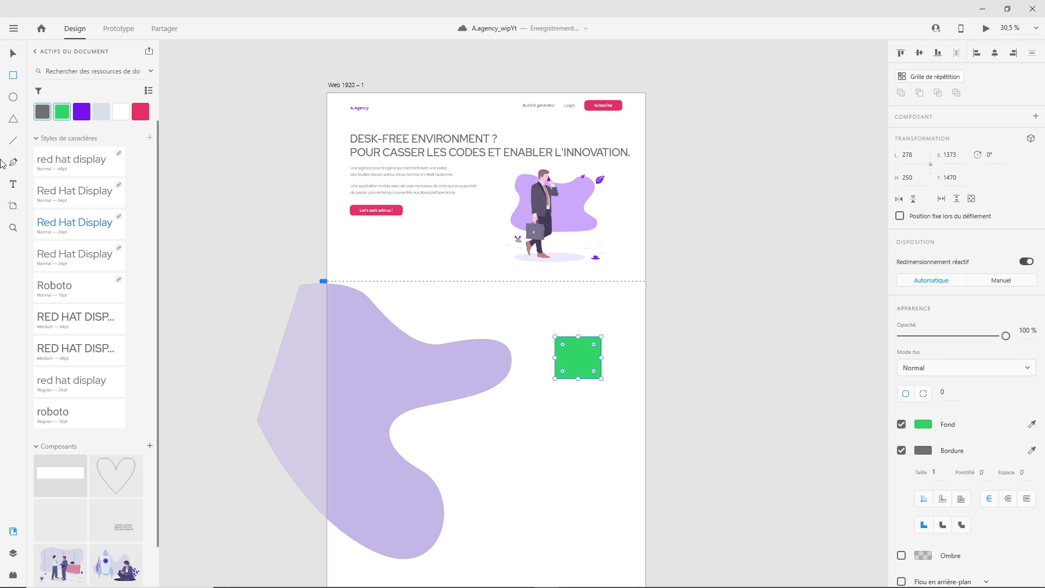
scroll(53, 166, up, 1)
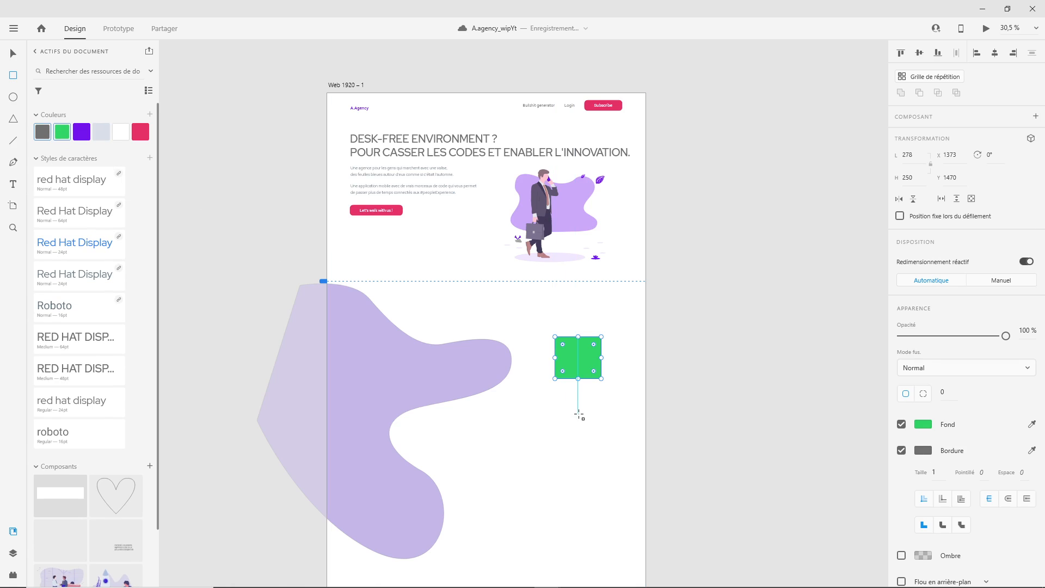
Fill the blob with the green document colour
click(360, 351)
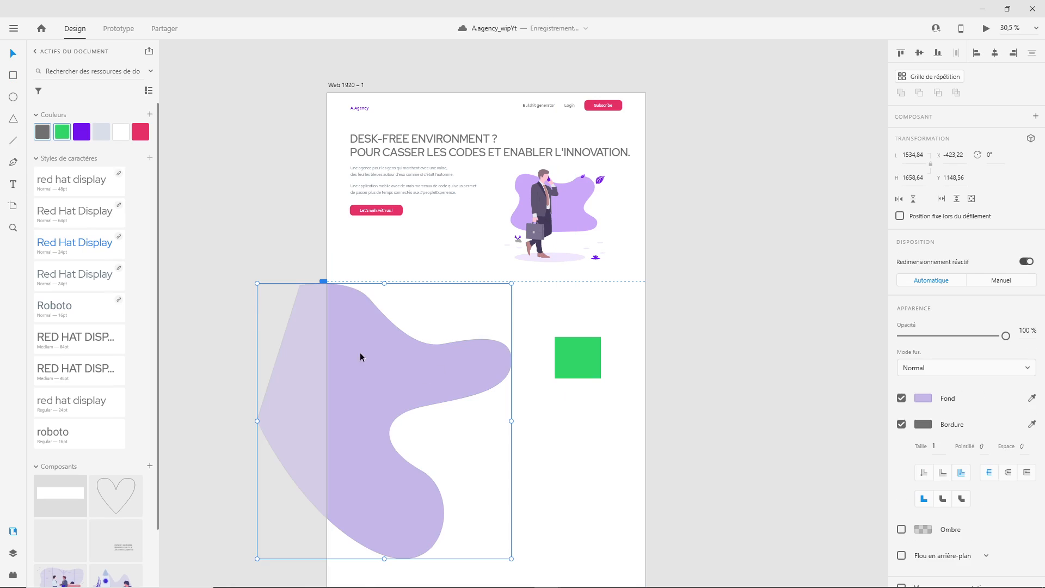
click(65, 135)
click(574, 435)
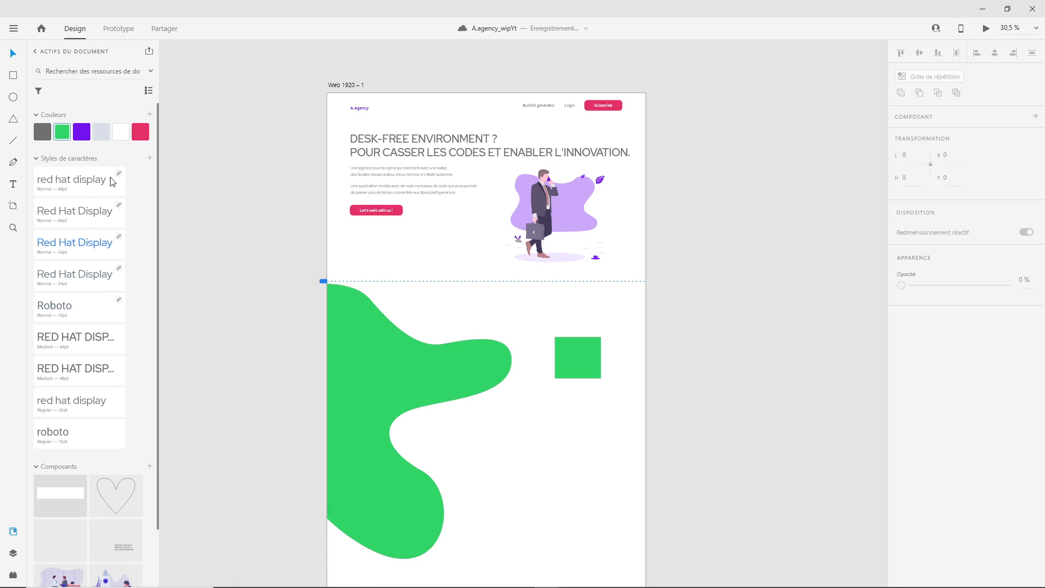
Try changing the green document colour to yellow #D5D030, and undo it together with the blob's green fill
right_click(62, 132)
click(82, 152)
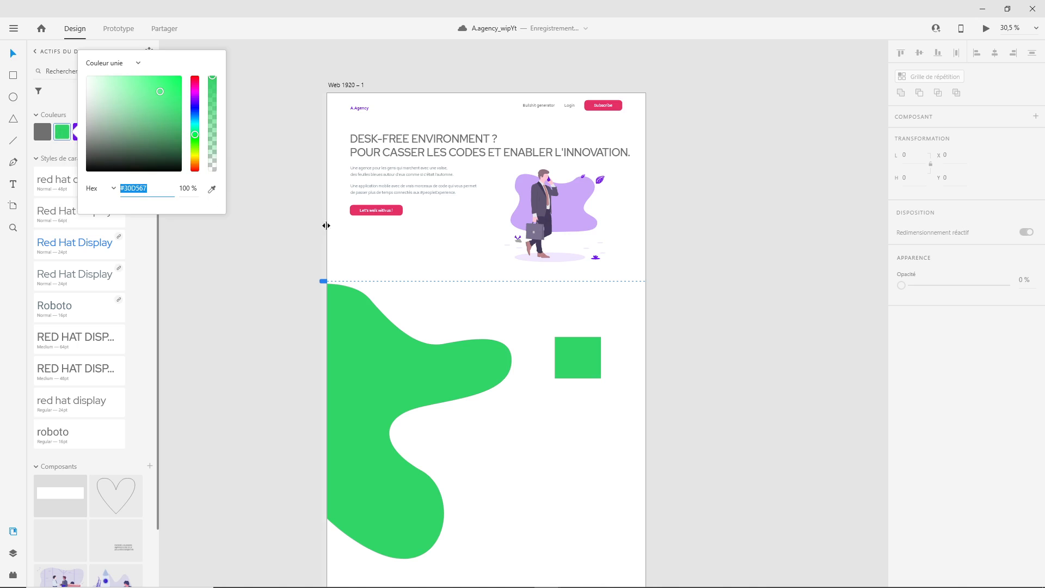
drag(195, 139, 194, 156)
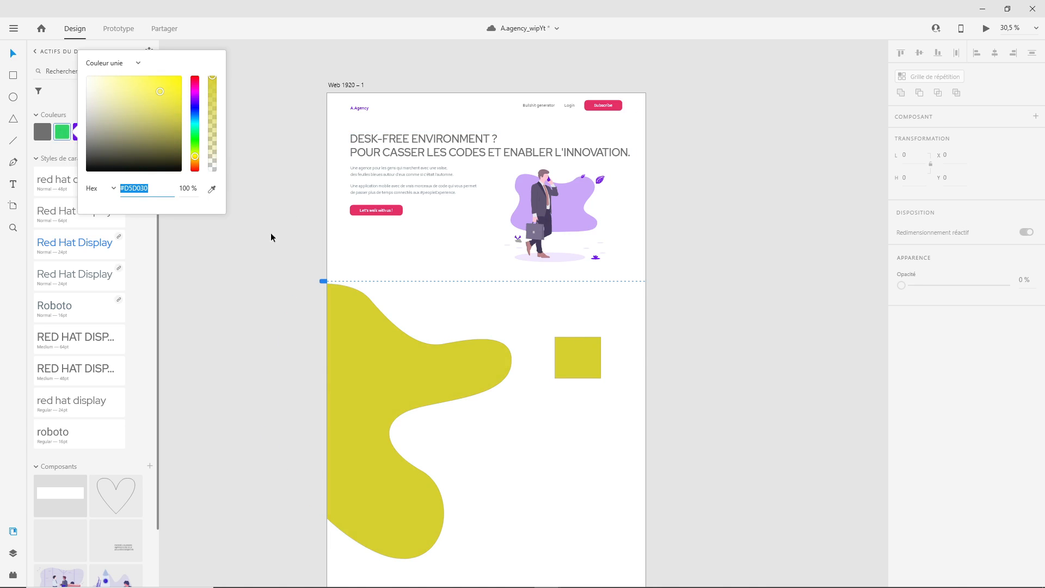
key(Escape)
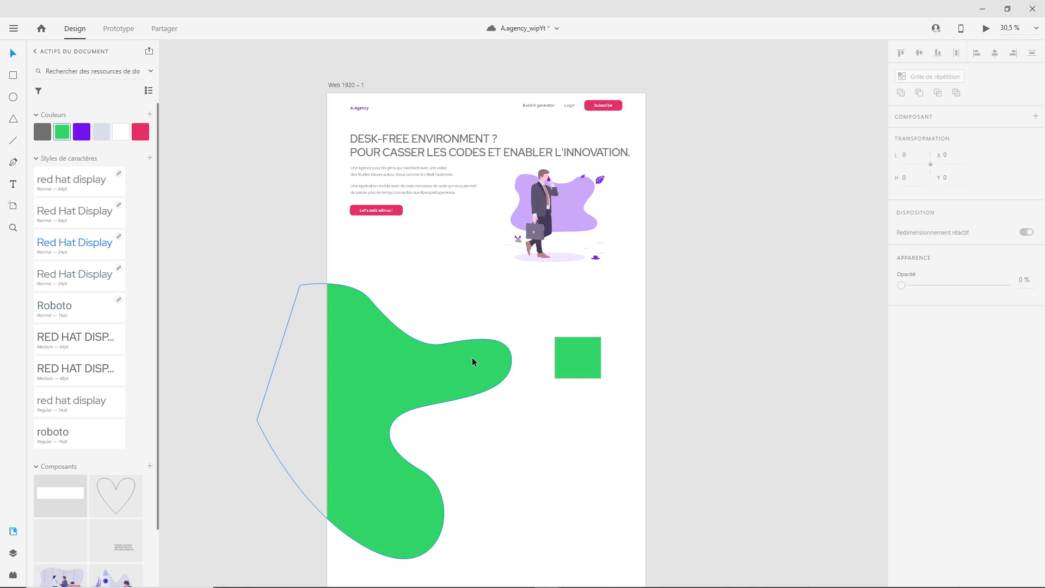
key(ctrl+z)
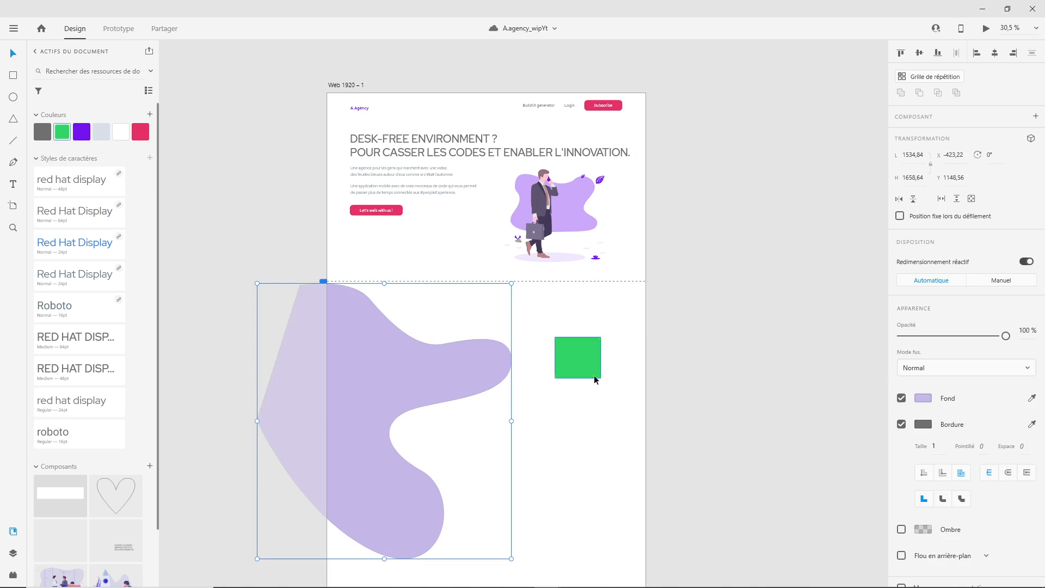
Delete the green rectangle and remove the green from the document colours
click(574, 351)
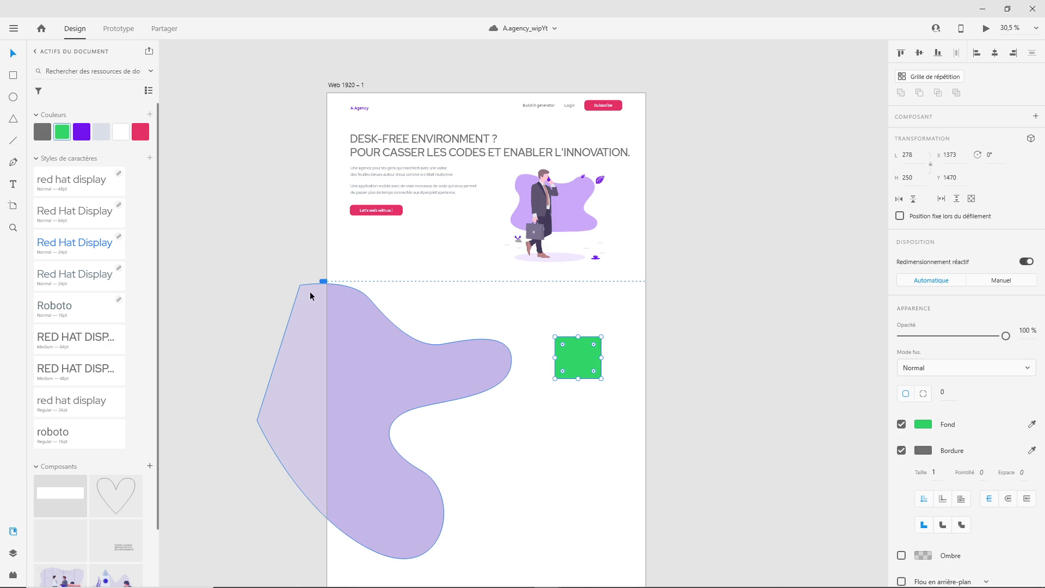
key(Delete)
right_click(60, 135)
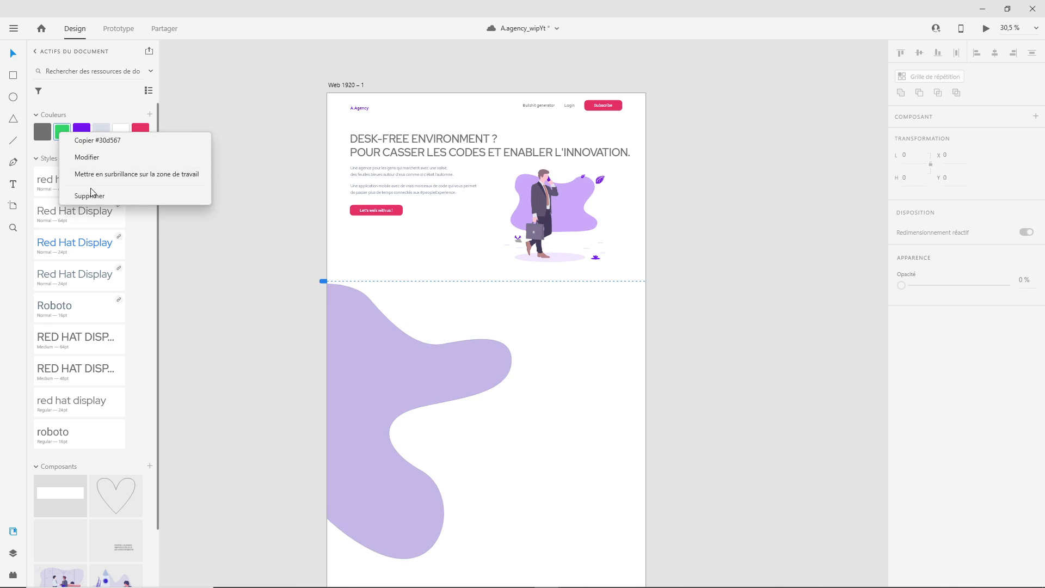
click(92, 196)
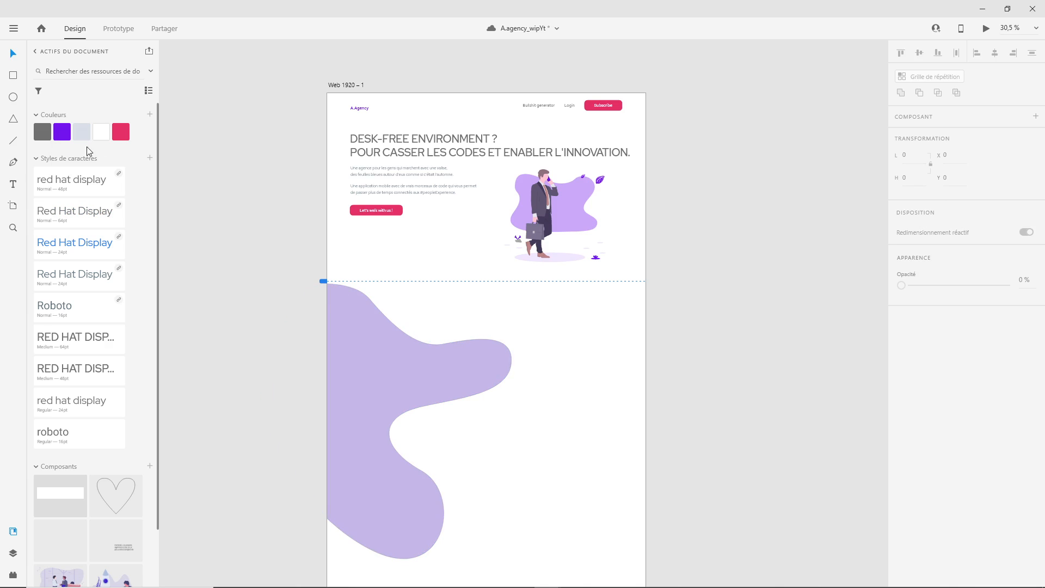
Highlight the canvas elements that use the violet document colour, and fill the blob with that violet
right_click(60, 135)
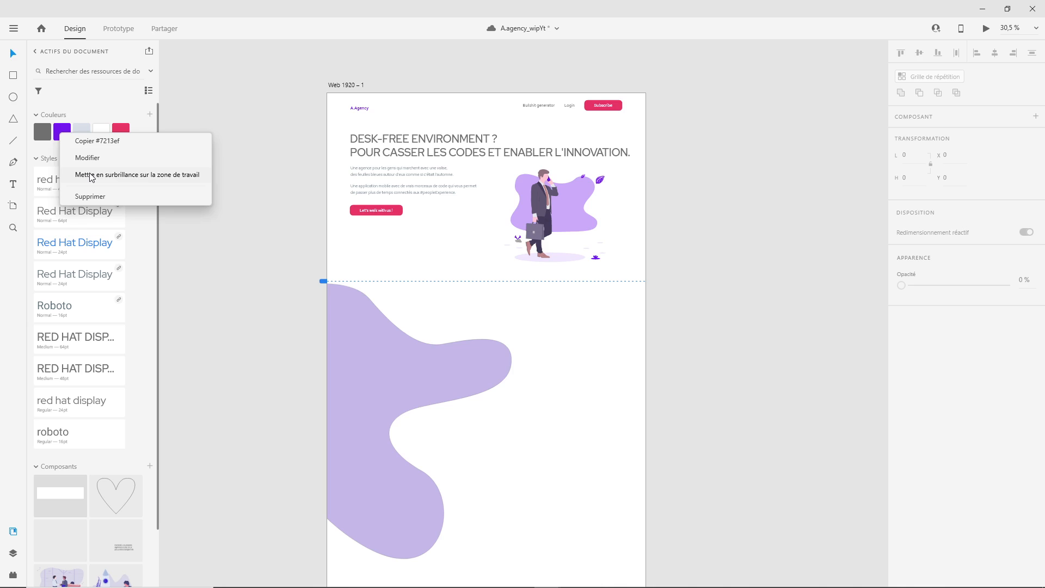
click(91, 175)
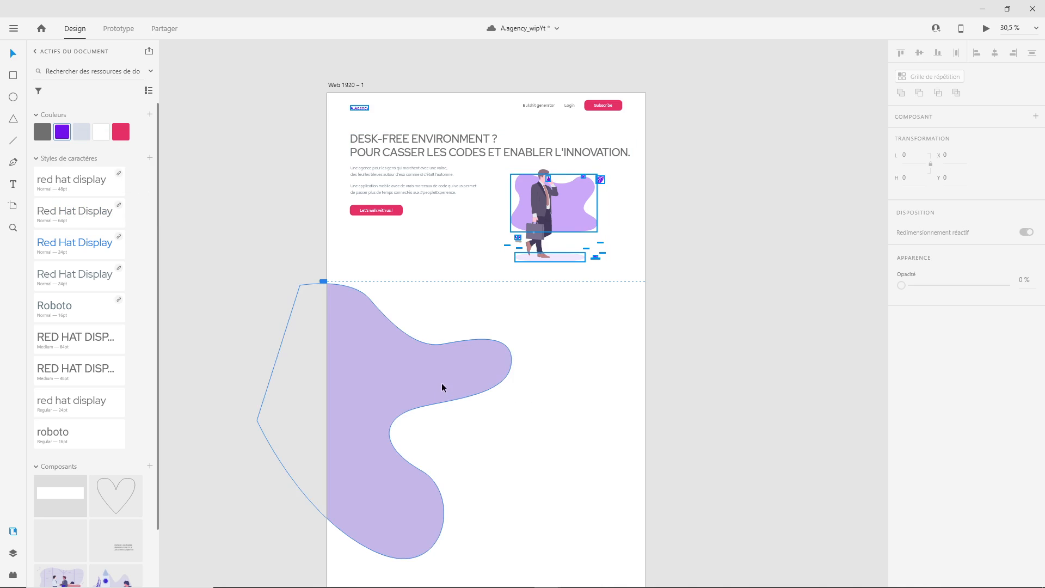
click(474, 384)
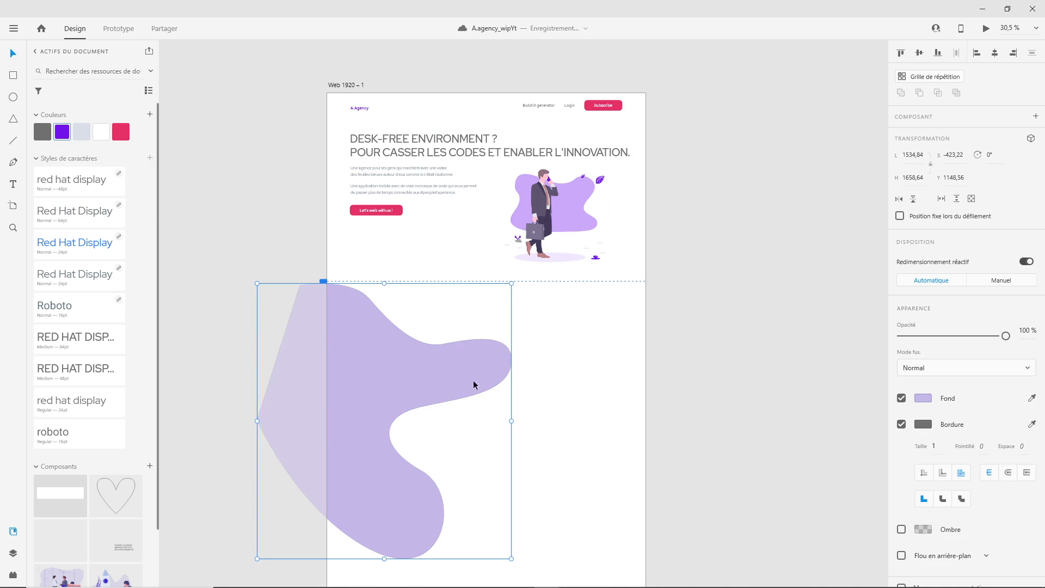
click(63, 134)
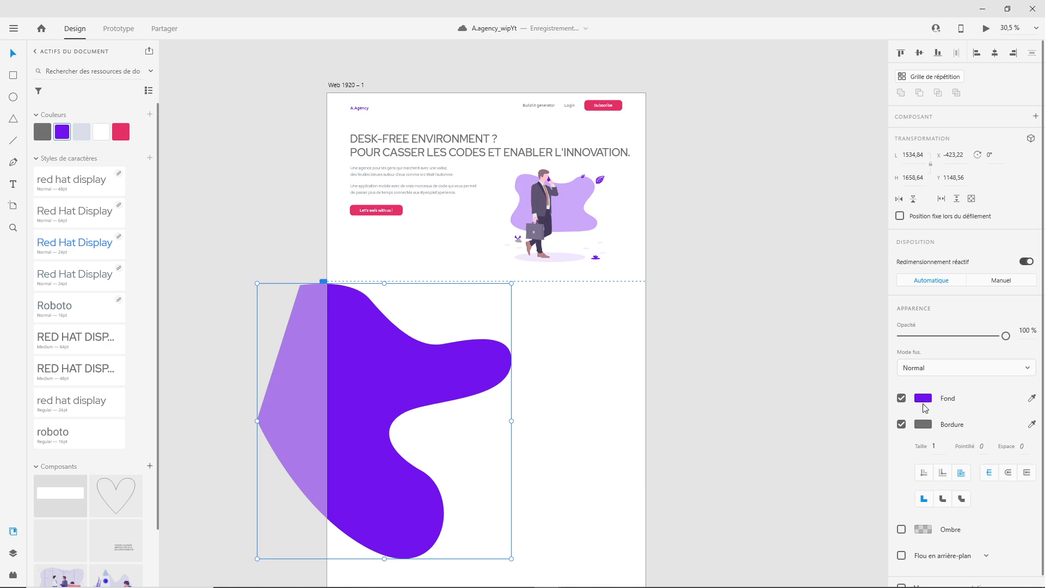
Lower the blob's opacity to a pale tint and highlight the canvas elements that use the violet document colour
drag(1005, 336, 935, 335)
click(653, 366)
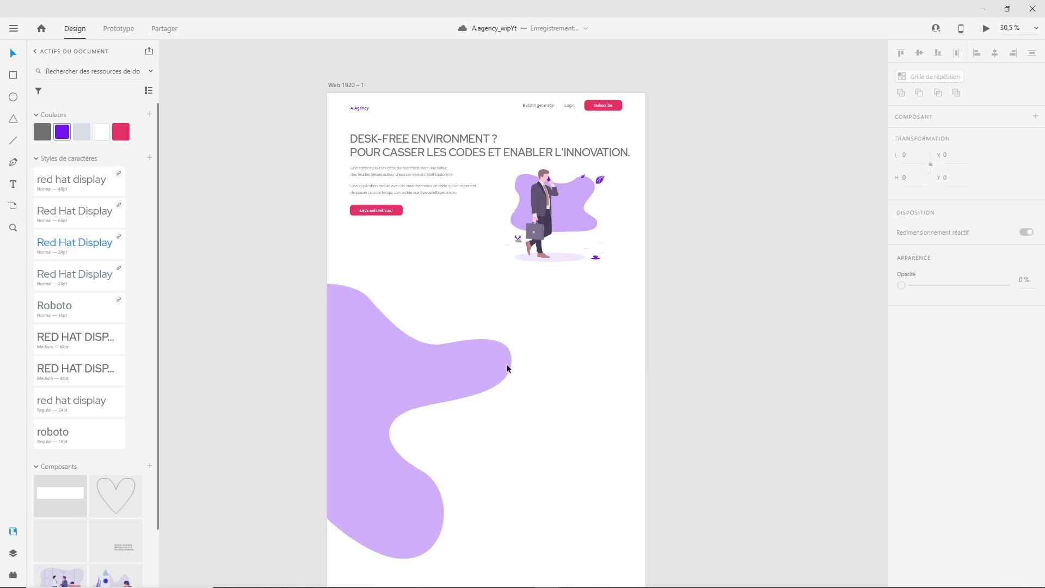
right_click(61, 135)
click(104, 173)
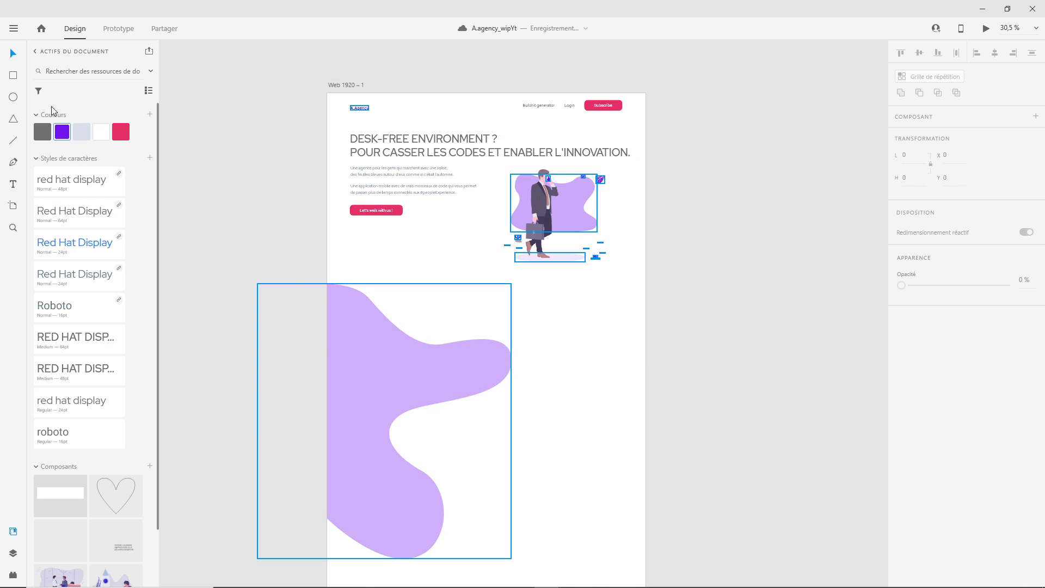
Edit the violet document colour to blue #1322EF so every element using it is recoloured
right_click(61, 132)
click(94, 159)
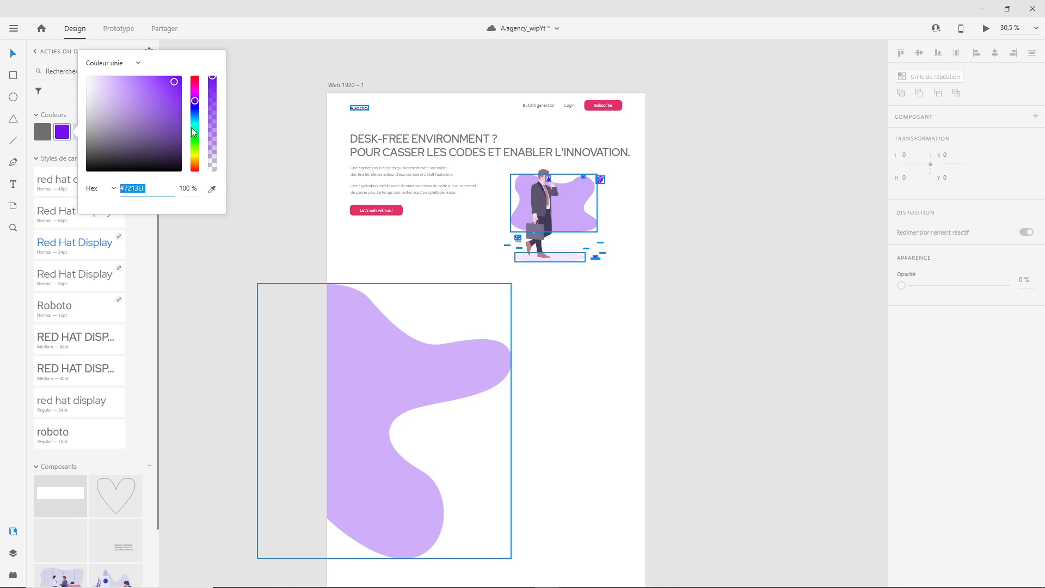
drag(194, 102, 194, 110)
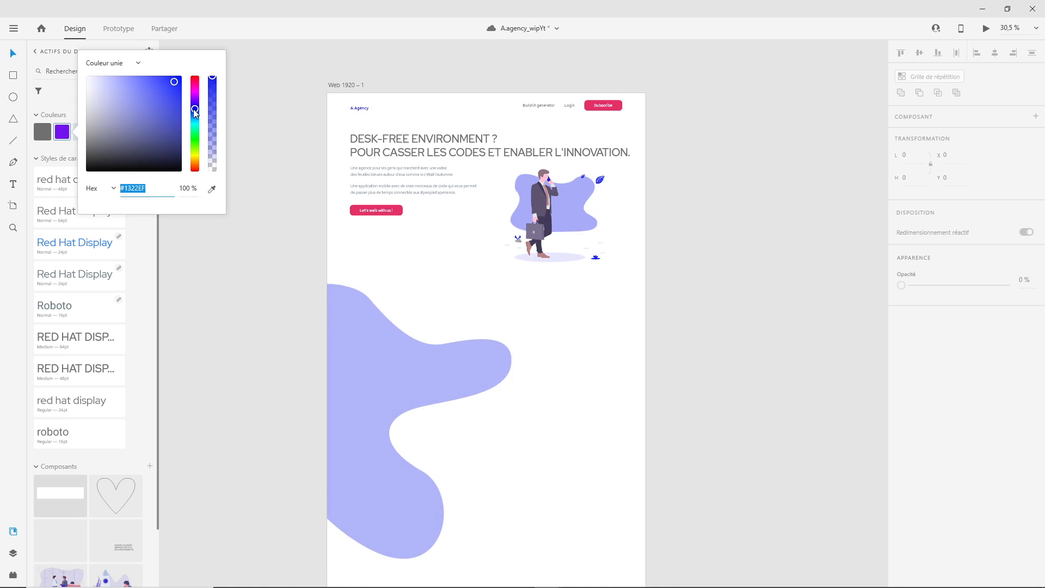
click(653, 343)
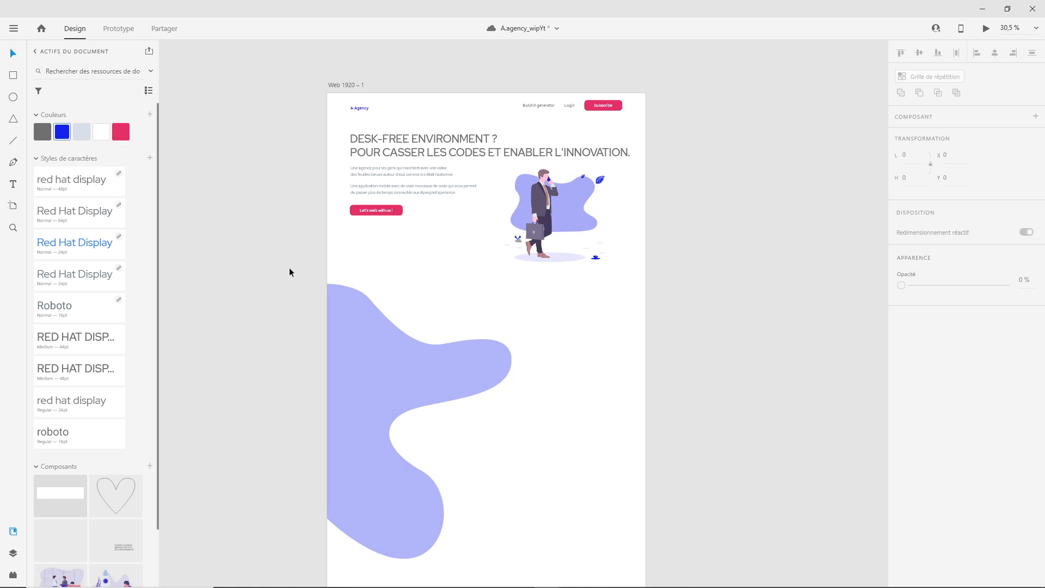
Draw a rectangle over the blob, size it to 550 wide by 720 high, and position it at about X 390, Y 1274
click(13, 76)
drag(398, 303, 497, 437)
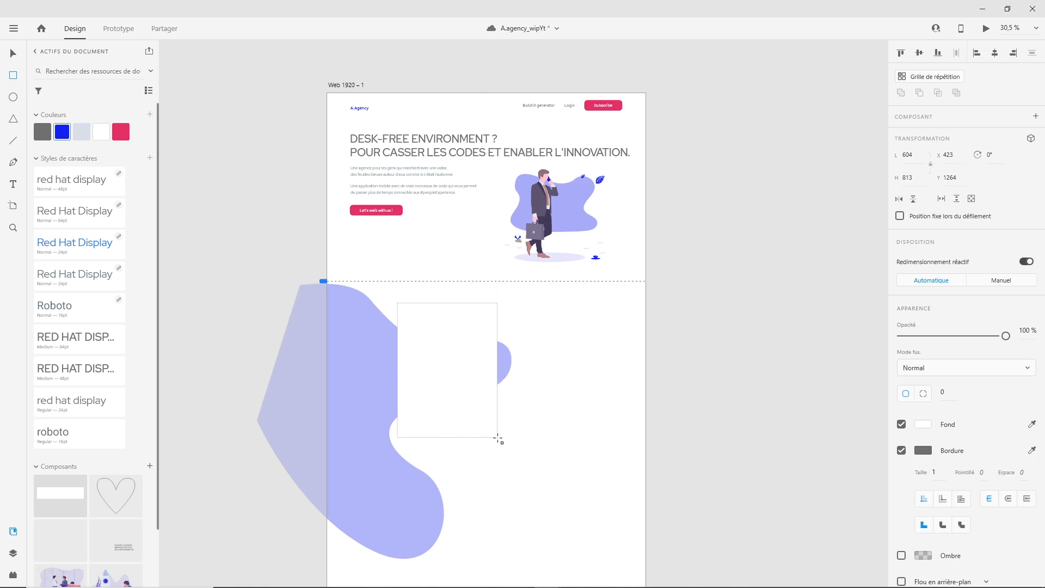
click(923, 158)
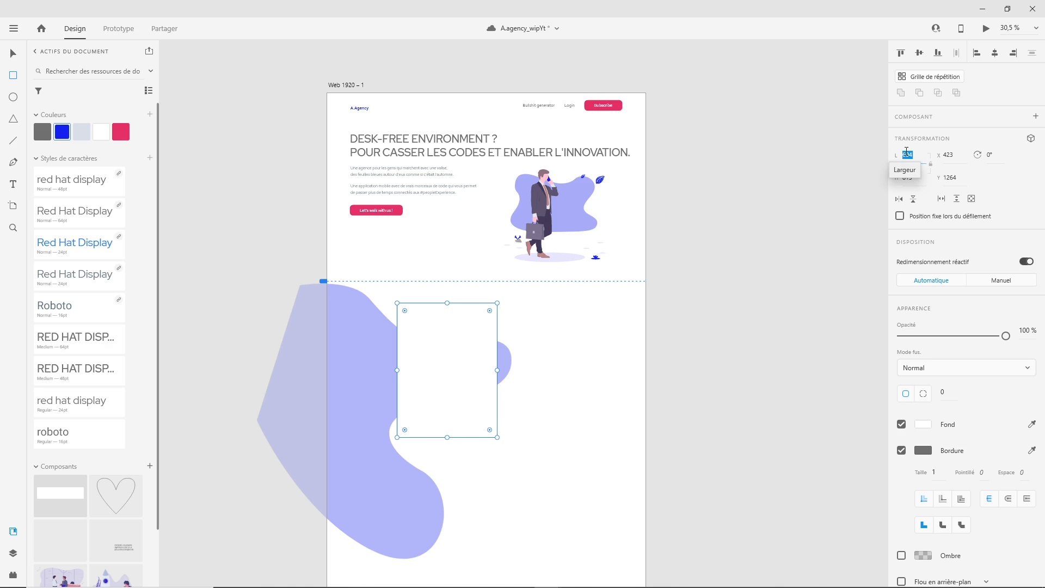
text(550)
key(Tab)
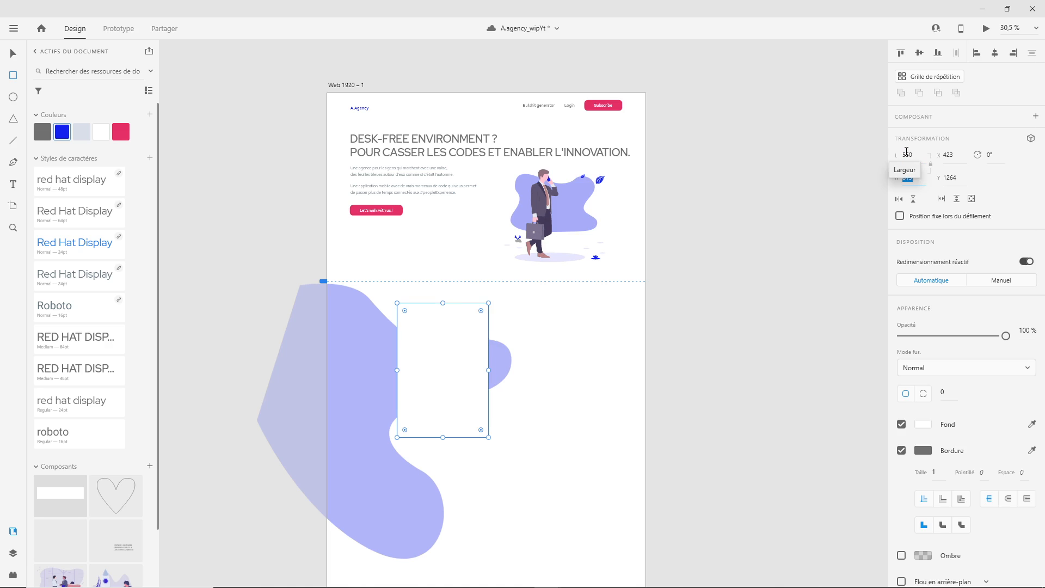
text(720)
key(Return)
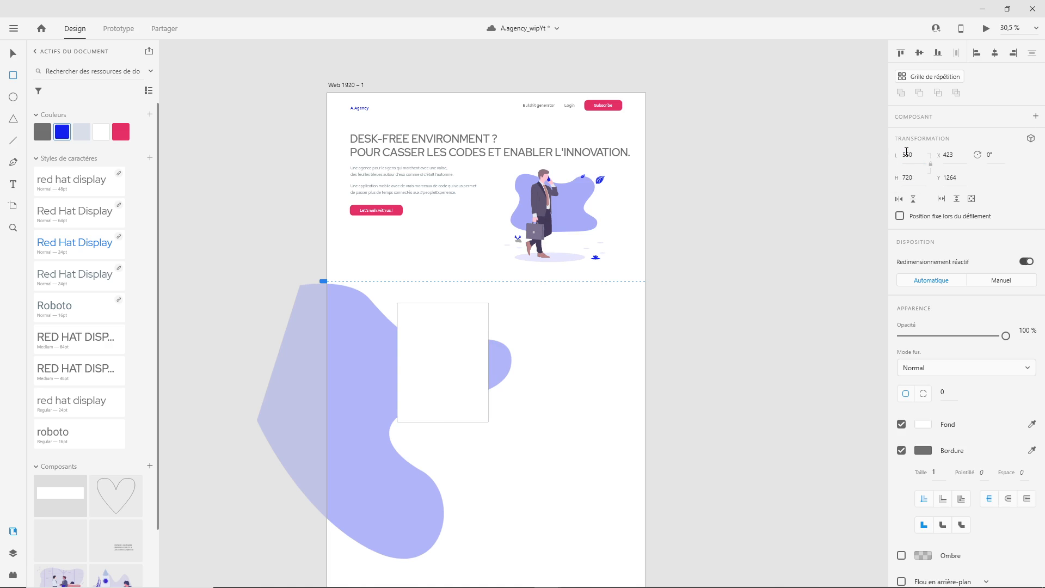
key(Escape)
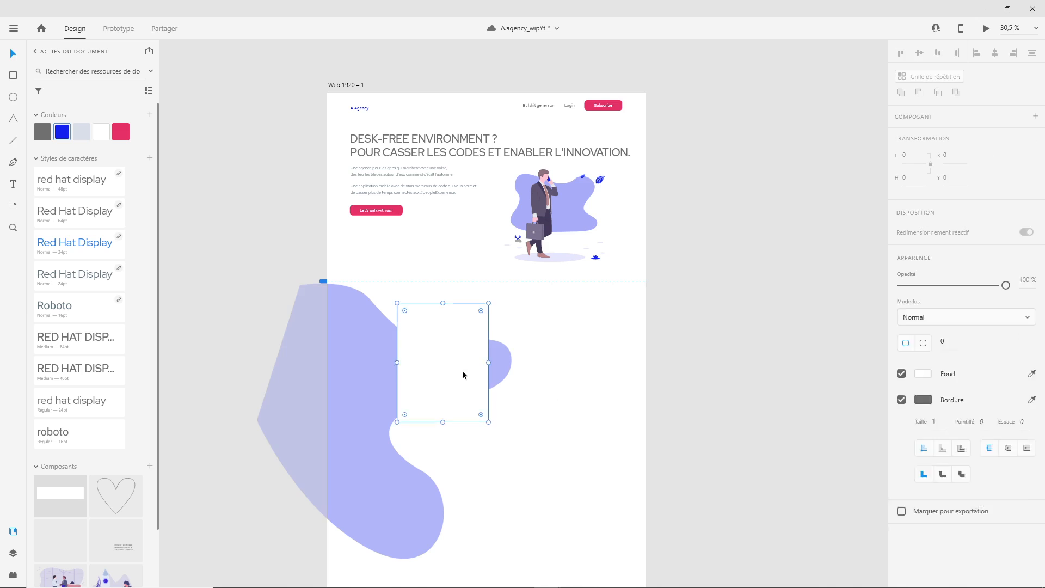
drag(462, 370, 458, 372)
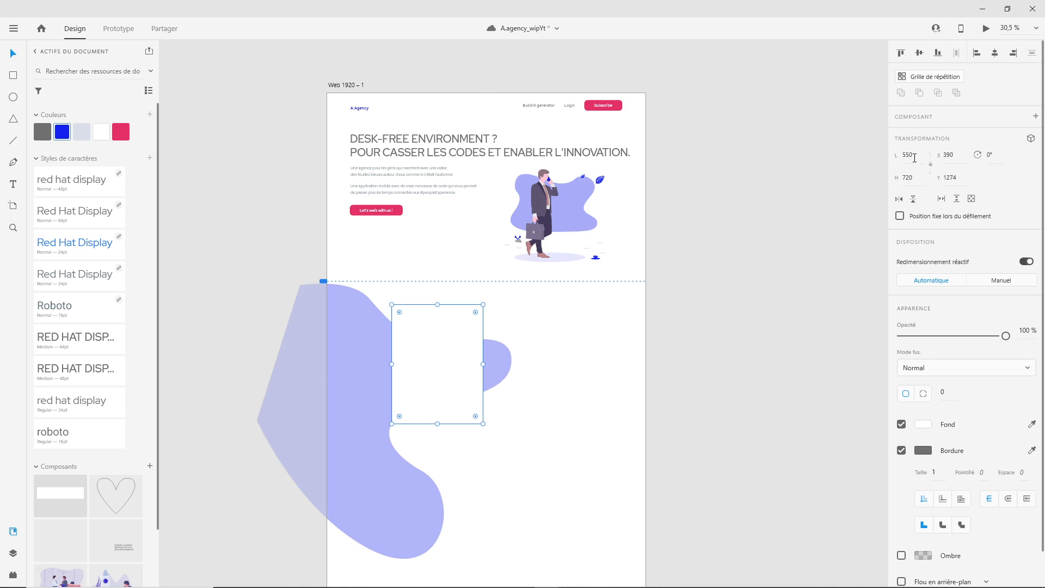
Round all four corners of the white rectangle to a radius of 42
key(ctrl+space)
drag(381, 291, 462, 355)
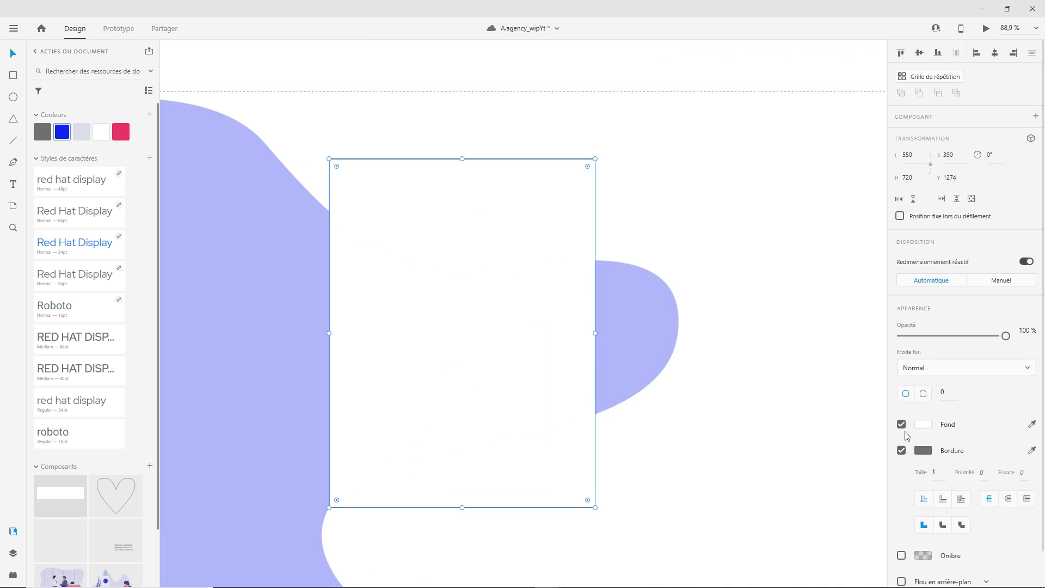
click(901, 450)
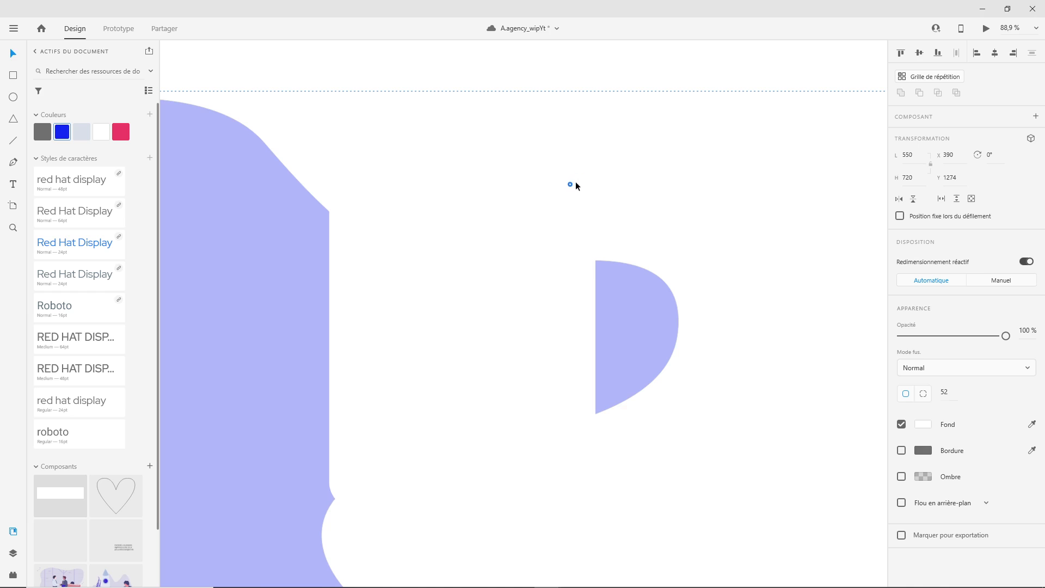
click(901, 450)
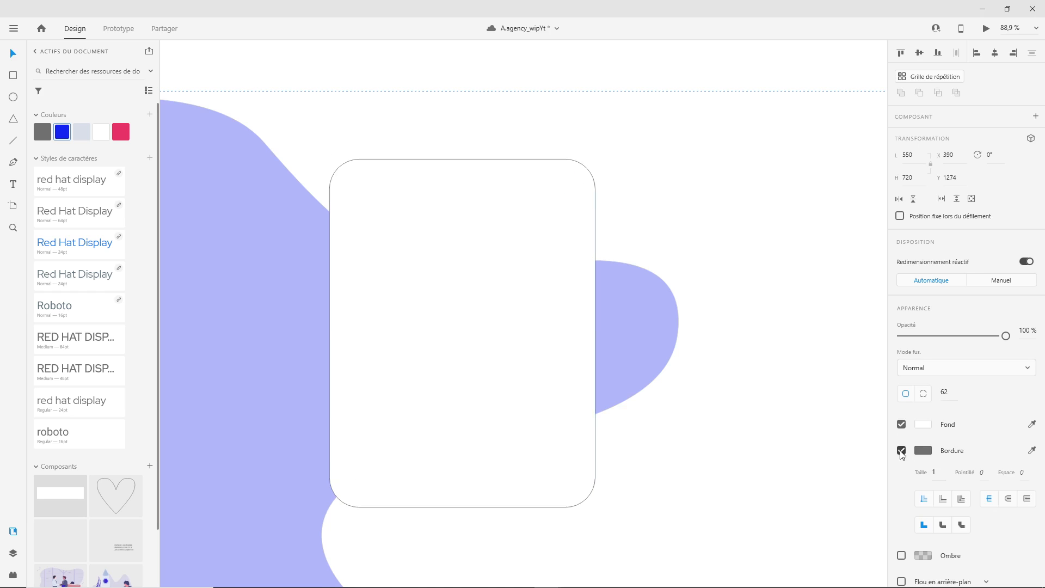
click(547, 194)
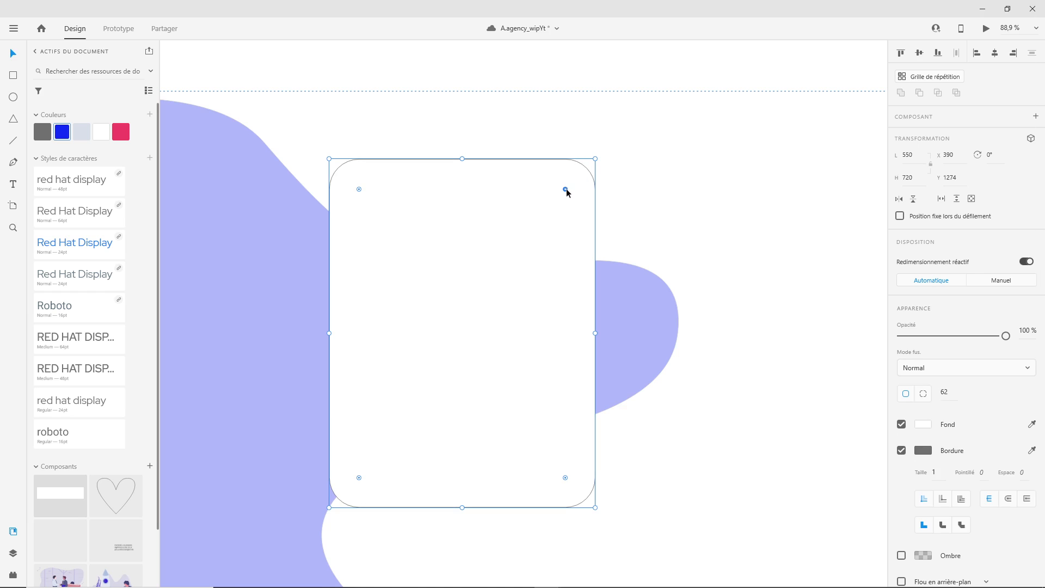
drag(566, 189, 412, 347)
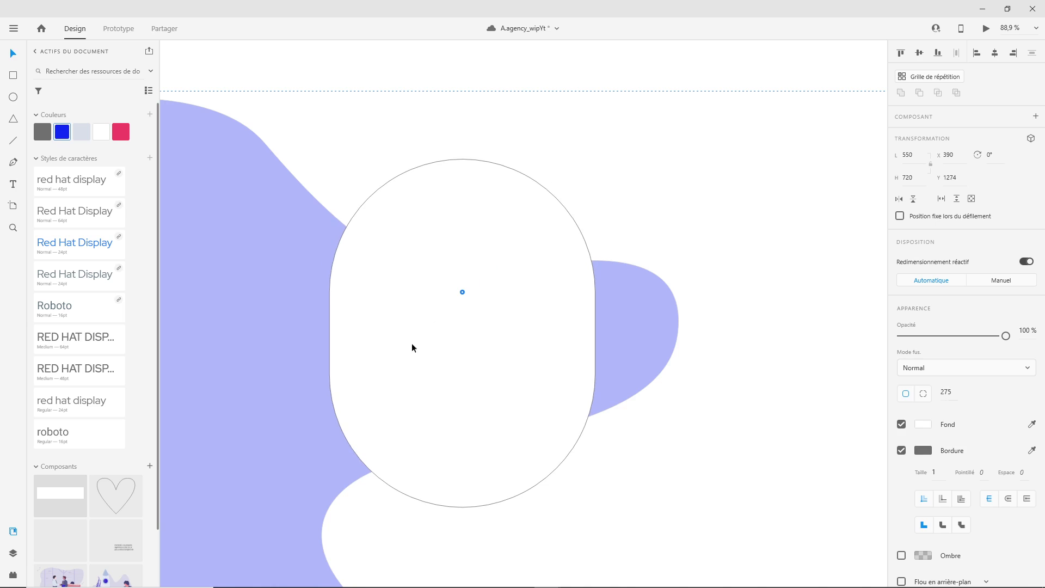
drag(458, 300, 576, 169)
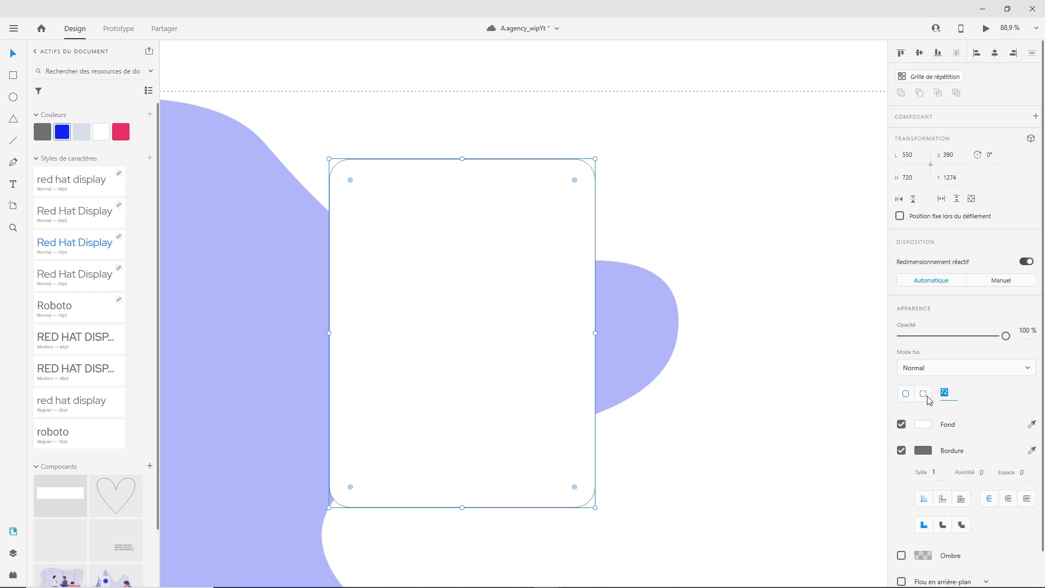
key(Return)
click(703, 216)
Remove the rounded rectangle's border and give it a drop shadow
click(525, 352)
click(902, 451)
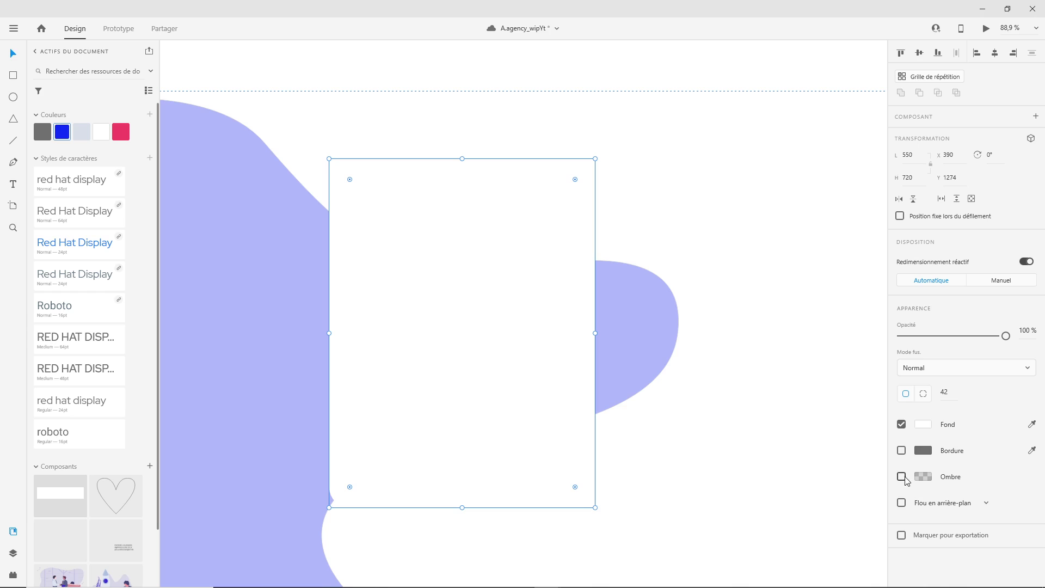
click(901, 477)
click(714, 510)
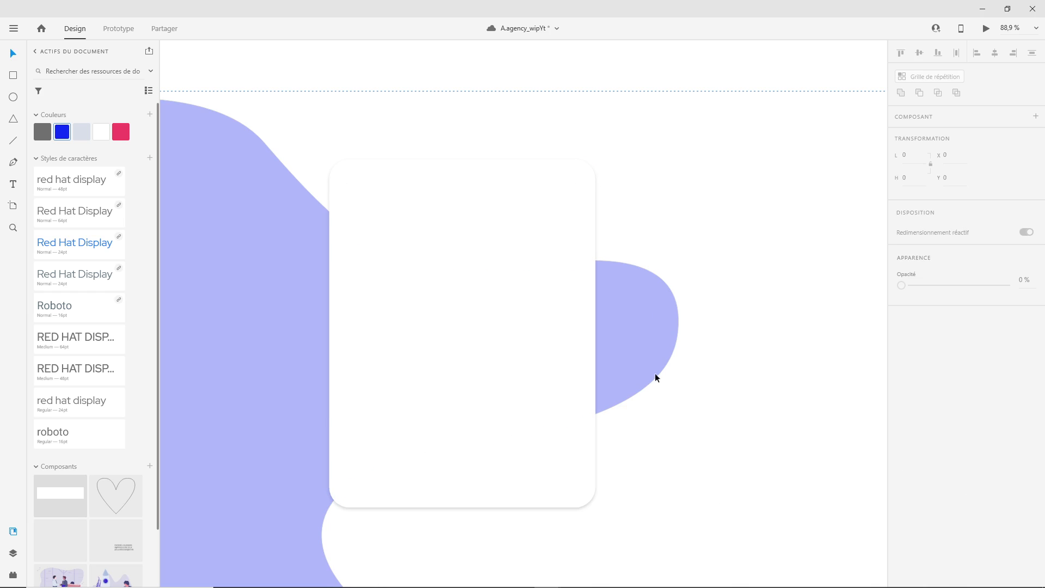
Set the vertical offset of the white card's shadow to 6
click(560, 360)
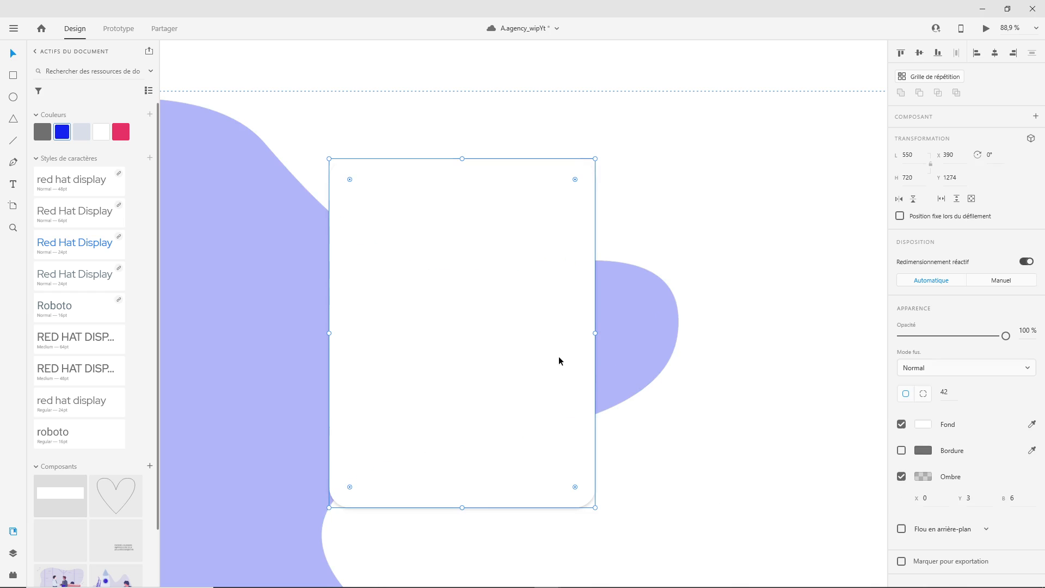
click(973, 497)
key(Return)
click(970, 497)
text(6)
key(Return)
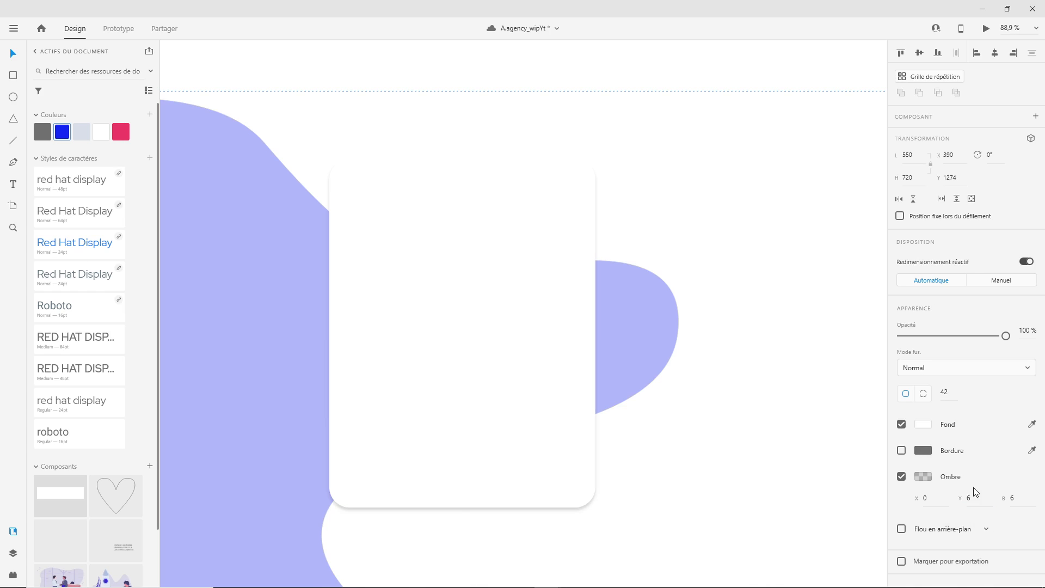
Try a shadow blur of 61 on the card, and bring the blur back to a small value
click(973, 497)
drag(973, 497, 927, 498)
click(925, 498)
click(1006, 499)
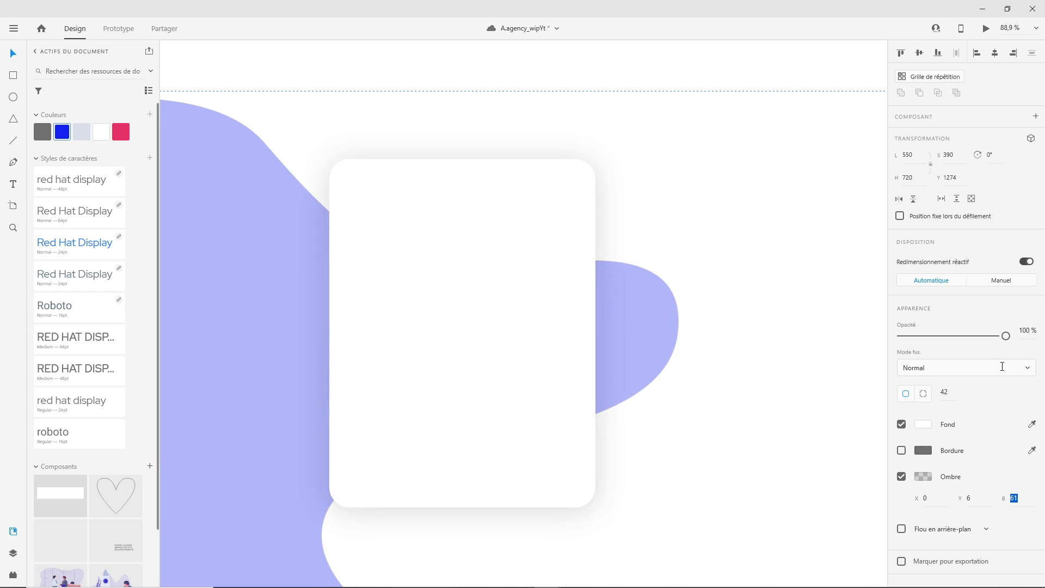
text(0)
key(Return)
drag(1004, 494, 1004, 485)
click(763, 476)
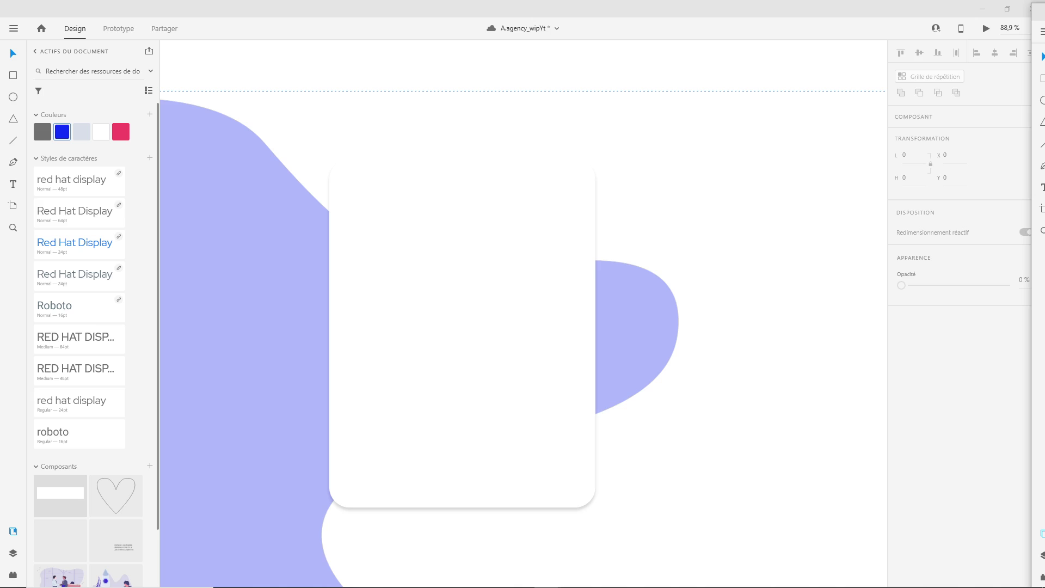
click(370, 199)
click(468, 140)
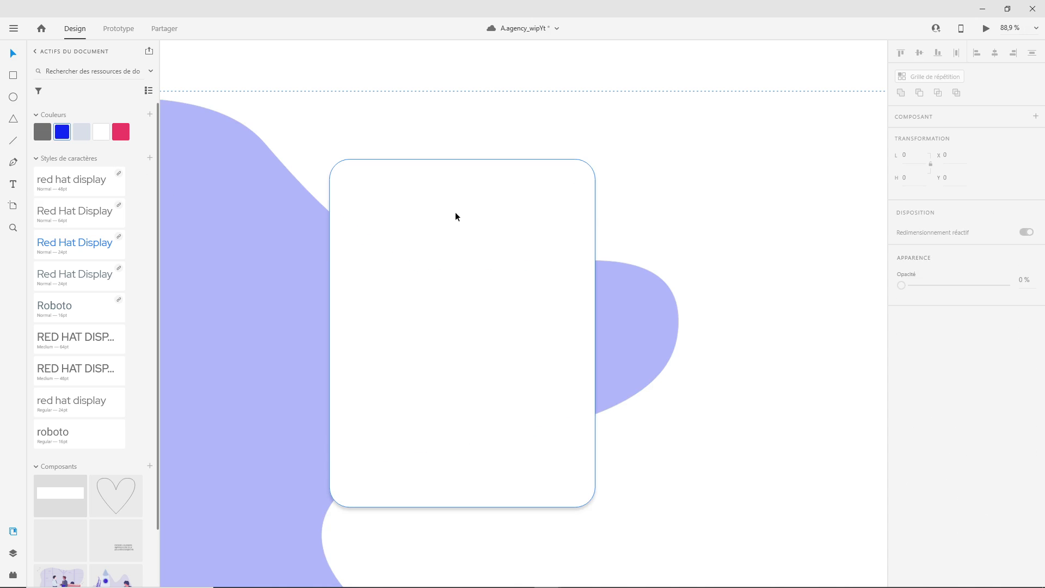
Add the text "Desk-Free" as a heading in the upper part of the white card
key(t)
scroll(462, 215, down, 1)
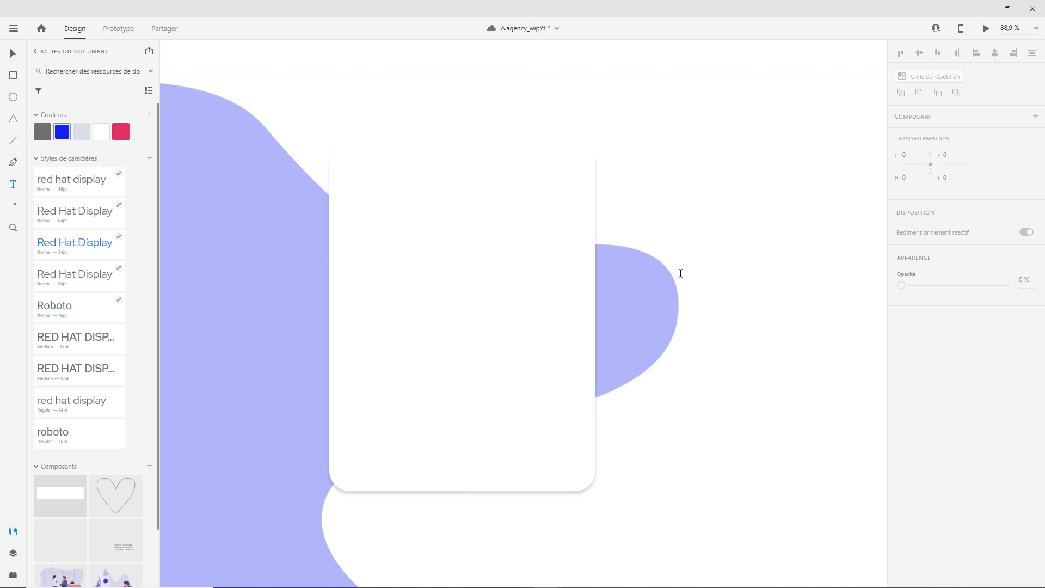
scroll(768, 277, down, 5)
scroll(766, 275, up, 5)
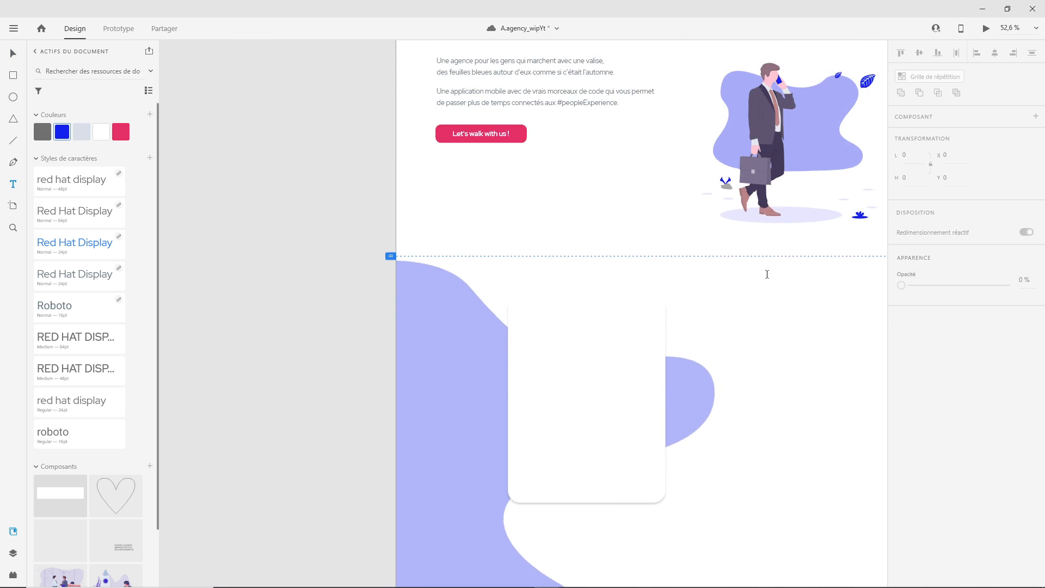
scroll(765, 275, up, 5)
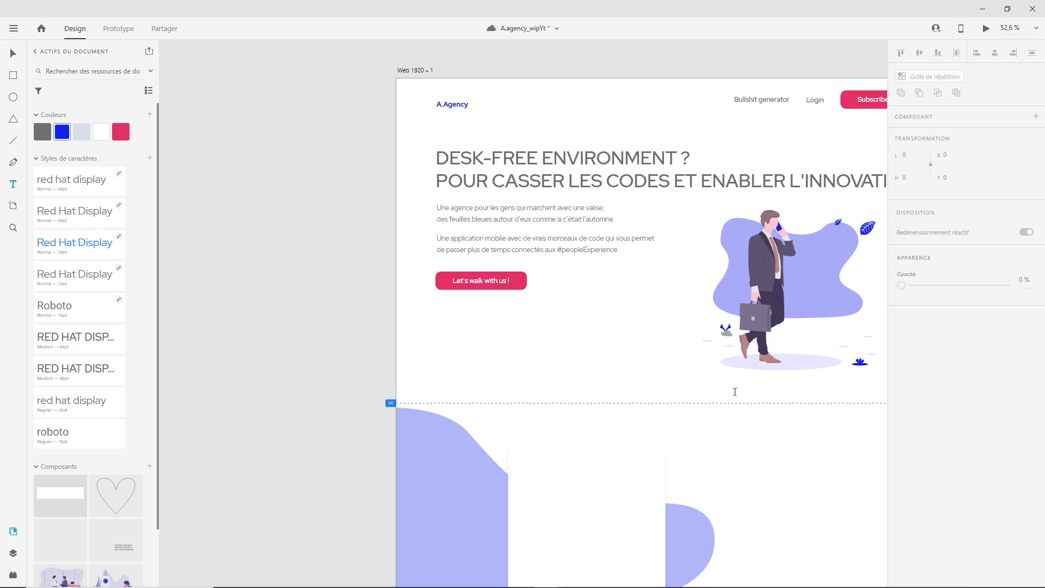
drag(789, 475, 602, 305)
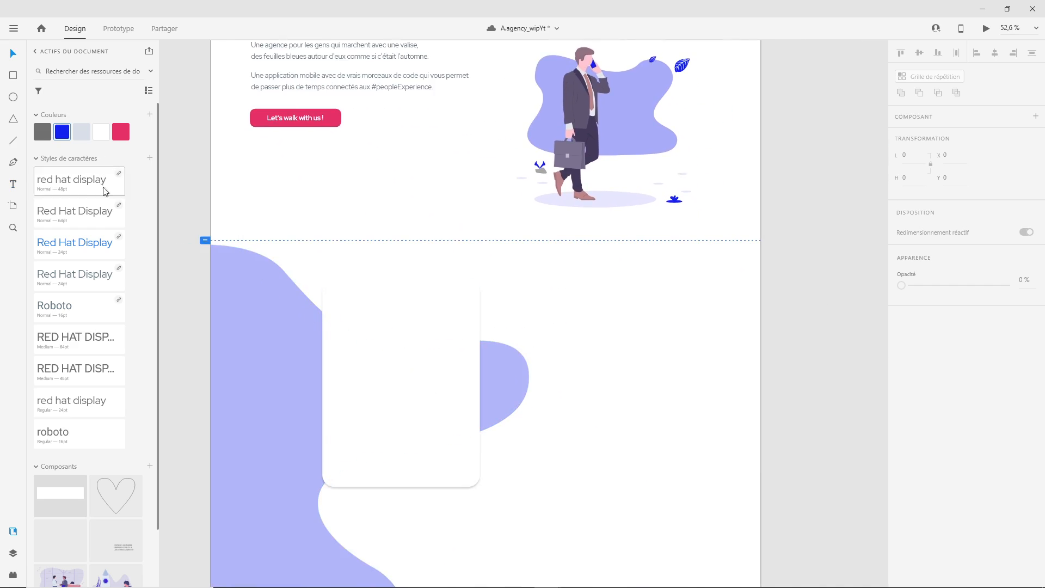
key(t)
click(353, 319)
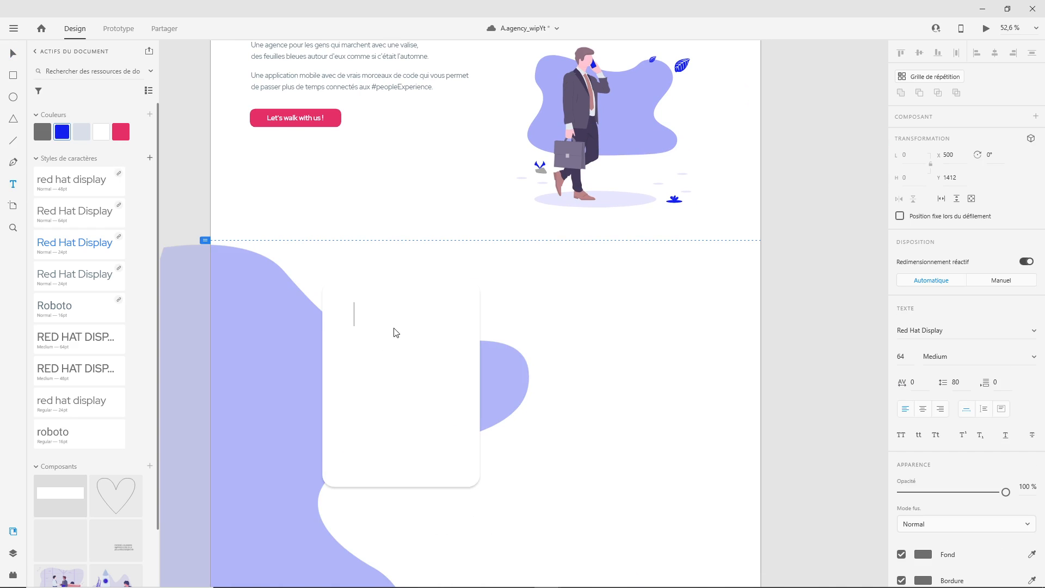
text(Desk-Free)
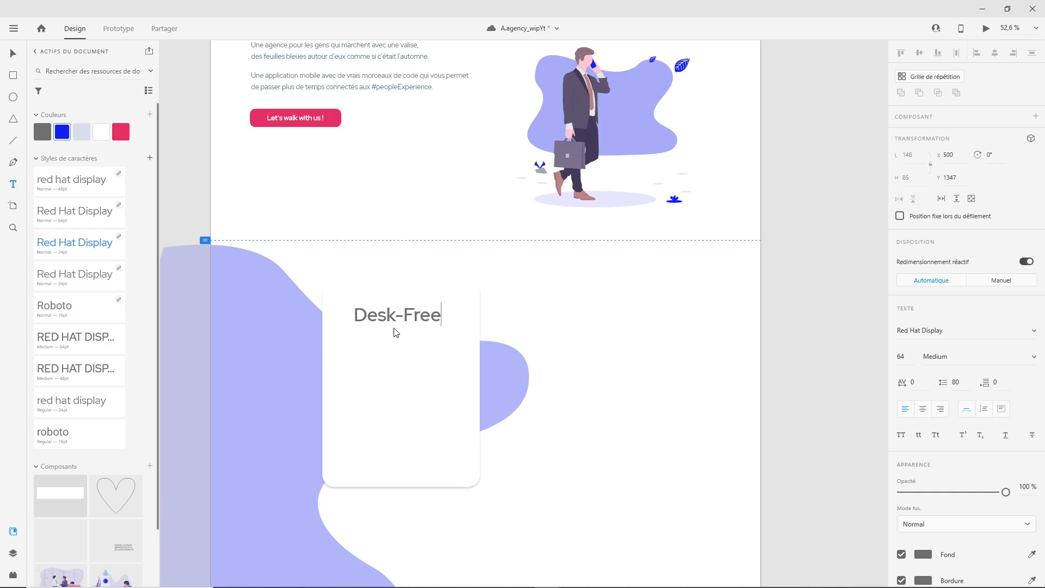
key(Escape)
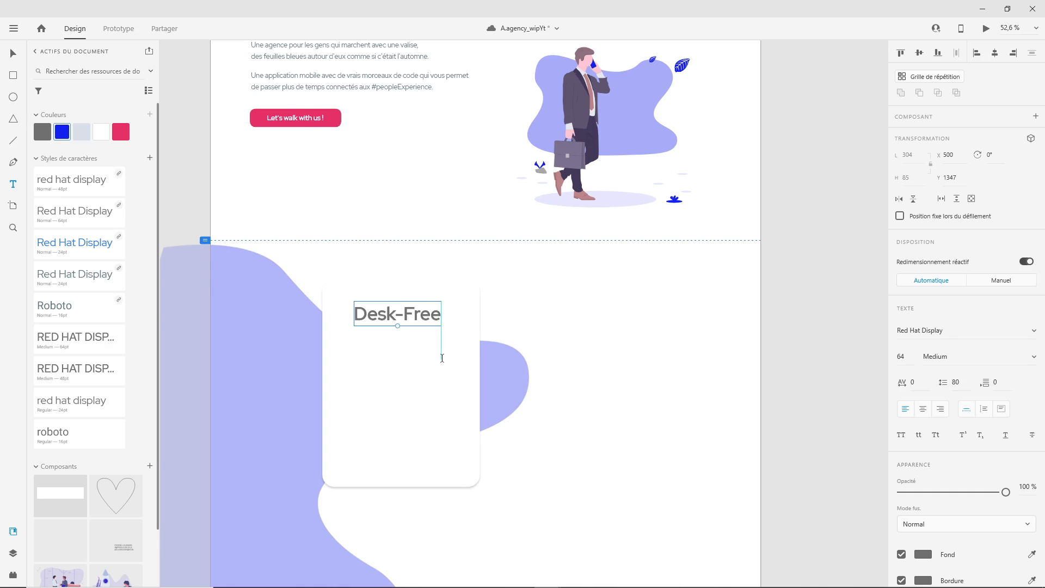
Move the "Desk-Free" heading closer to the card's upper-left corner, at about X 457, Y 1334
scroll(441, 348, up, 2)
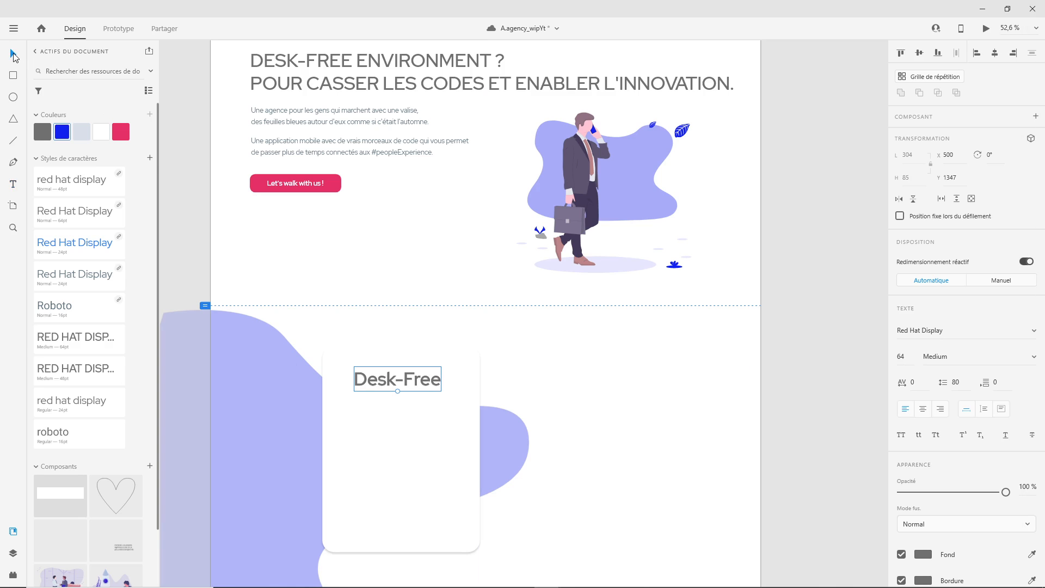
click(13, 55)
drag(401, 383, 389, 379)
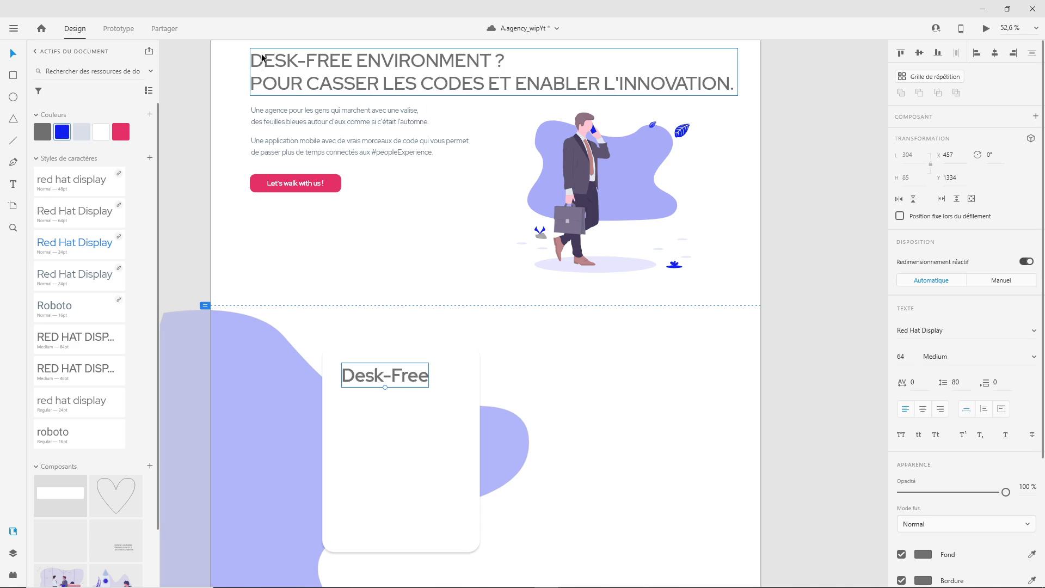
Select the Web 1920 – 1 artboard and turn on its column layout grid
scroll(272, 136, up, 2)
click(232, 73)
scroll(777, 344, down, 2)
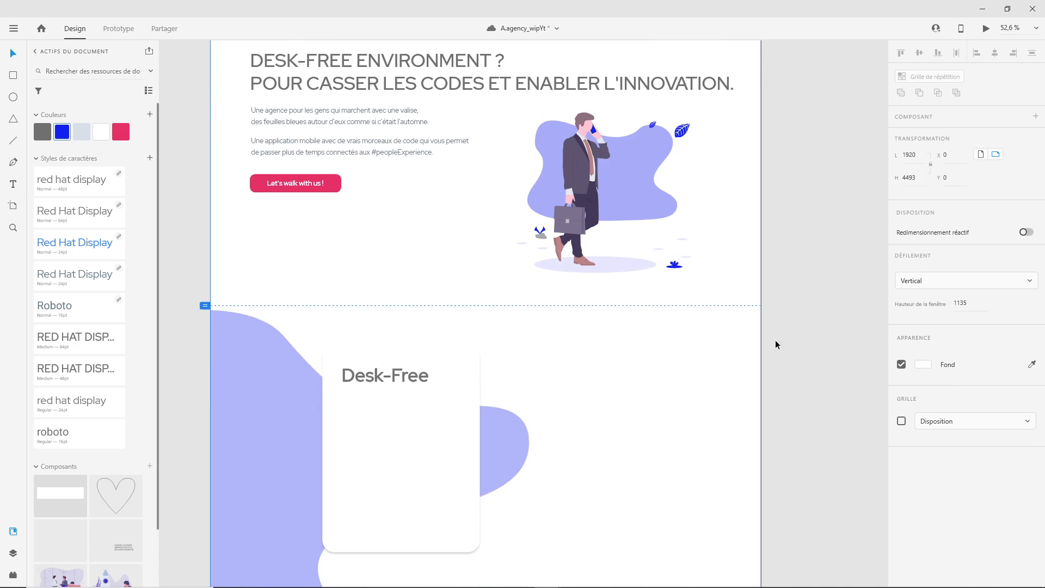
click(901, 421)
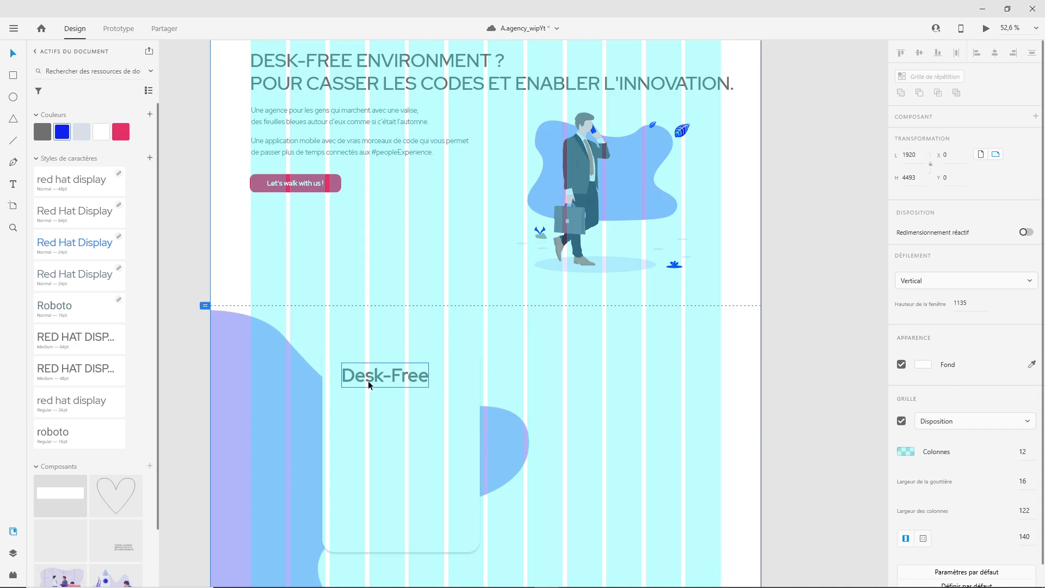
Move the white card to X 418, Y 1272 against a grid column, and align the "Desk-Free" heading near its left edge at X 416, Y 1336
drag(388, 377, 388, 379)
click(354, 446)
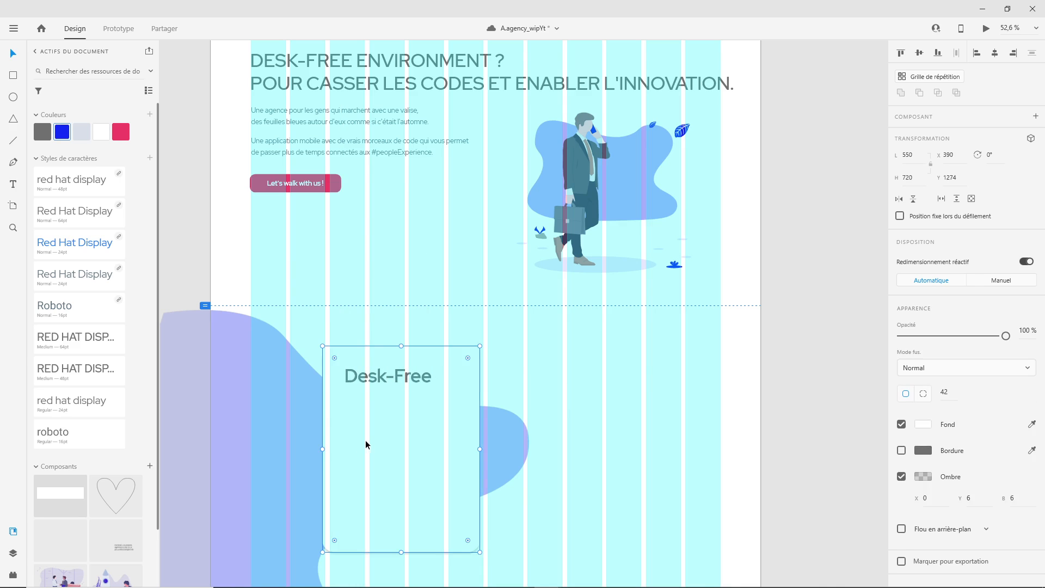
drag(365, 440, 375, 440)
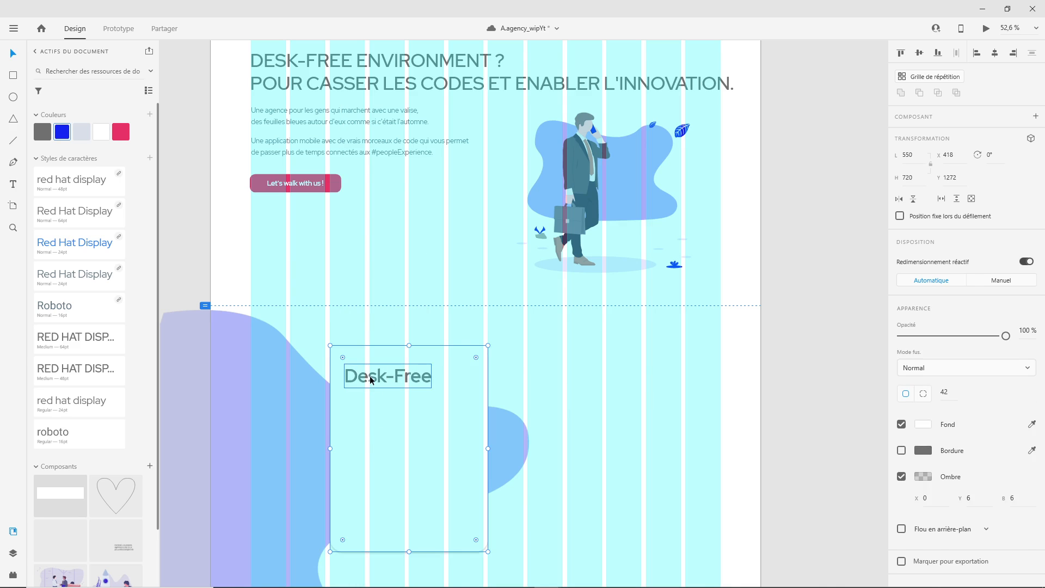
drag(376, 378, 363, 380)
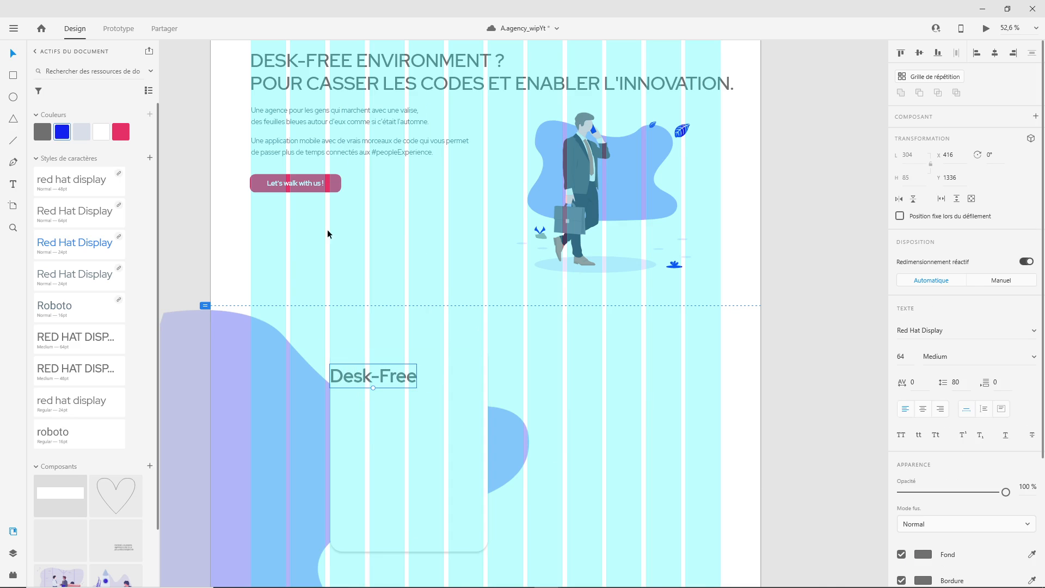
Turn off the column layout grid of the Web 1920 – 1 artboard
scroll(312, 169, up, 3)
click(227, 87)
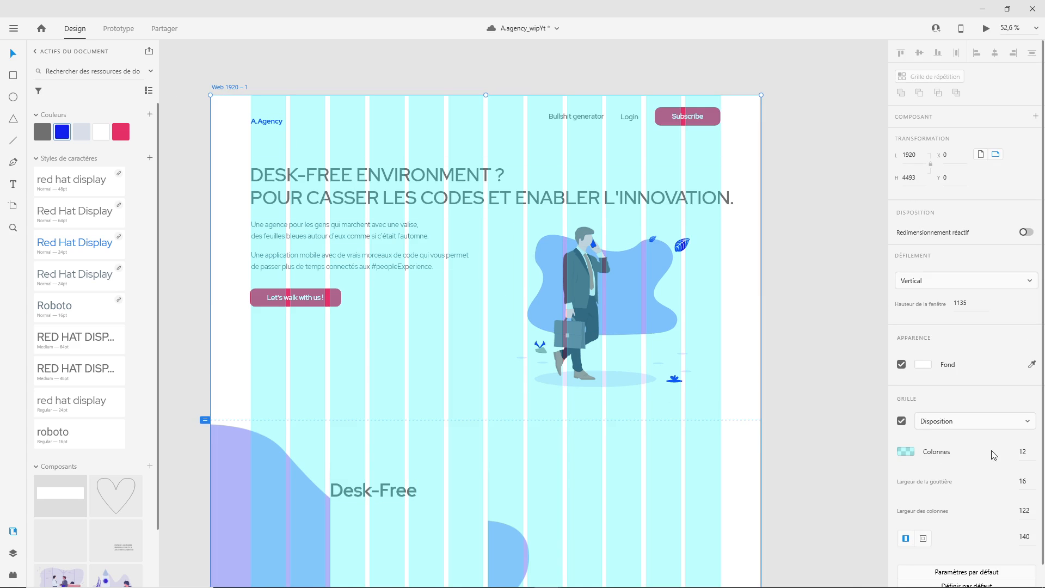
click(901, 420)
Nudge the "Desk-Free" heading right in large increments to X 466, inset from the card's left edge
scroll(626, 440, down, 2)
click(373, 424)
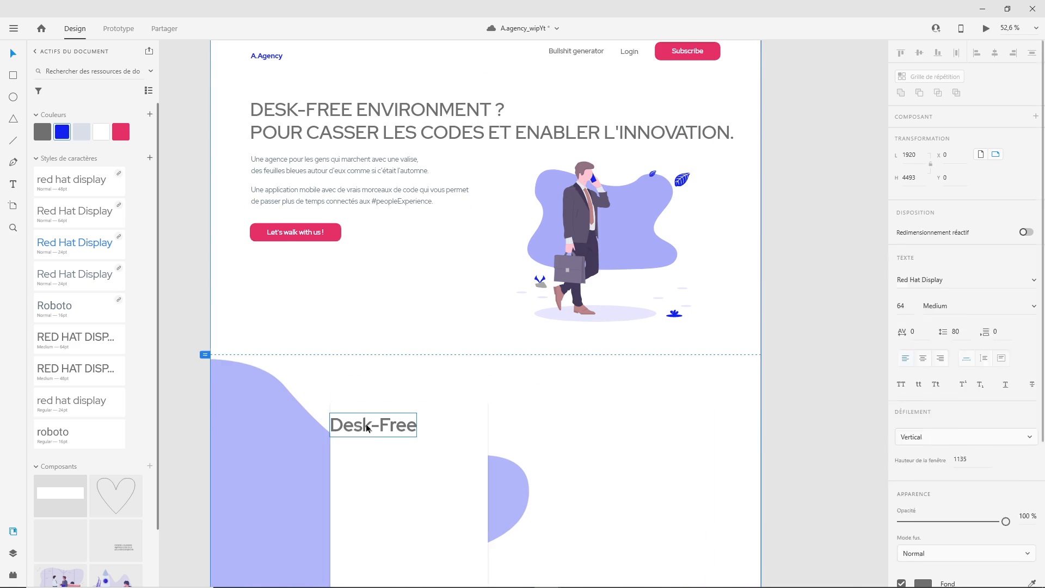
scroll(392, 427, down, 2)
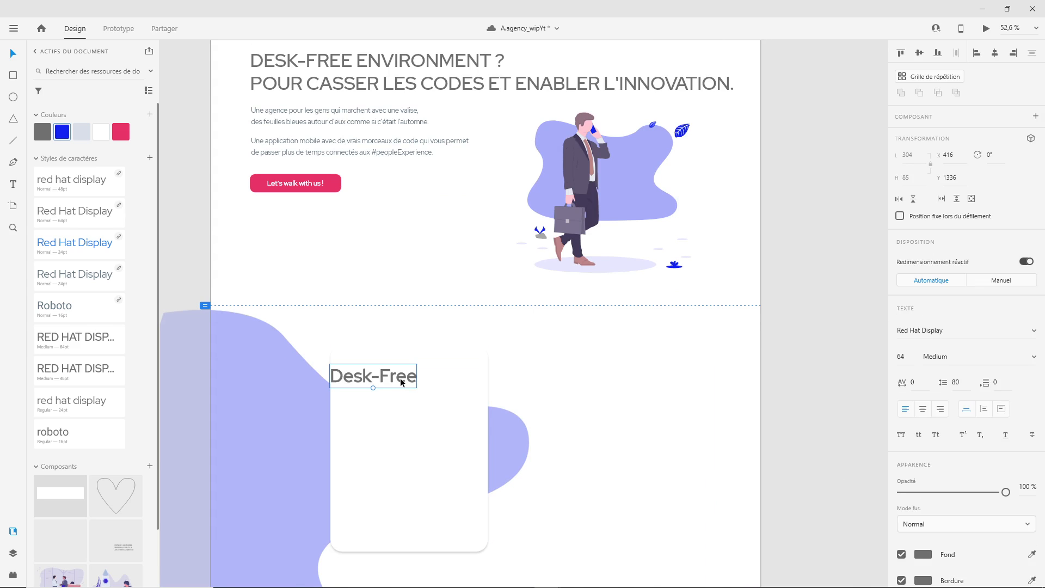
key(shift+Right)
key(shift+Right)
key(shift+Right)
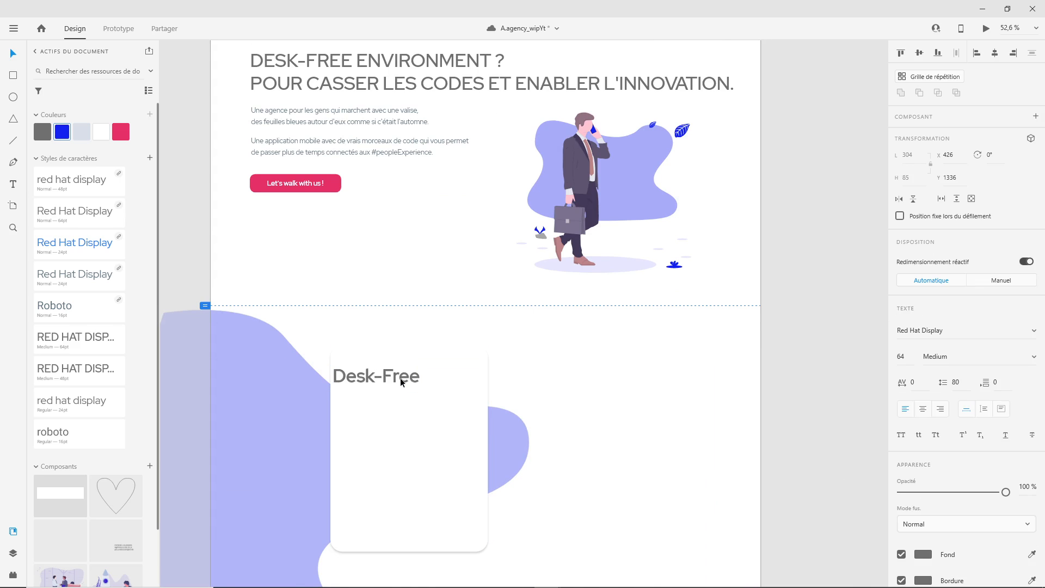
key(shift+Right)
key(shift+Right)
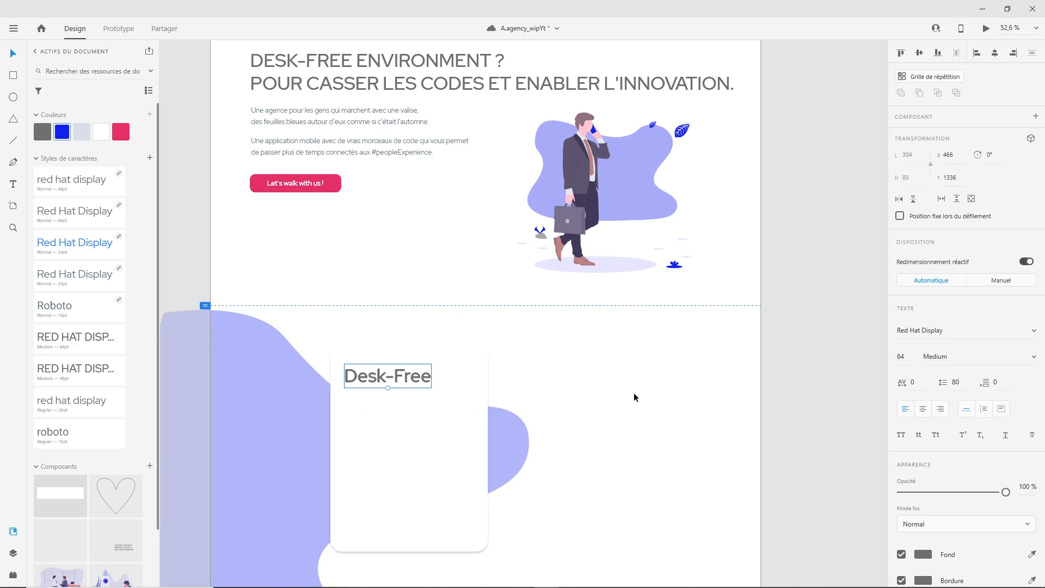
click(620, 388)
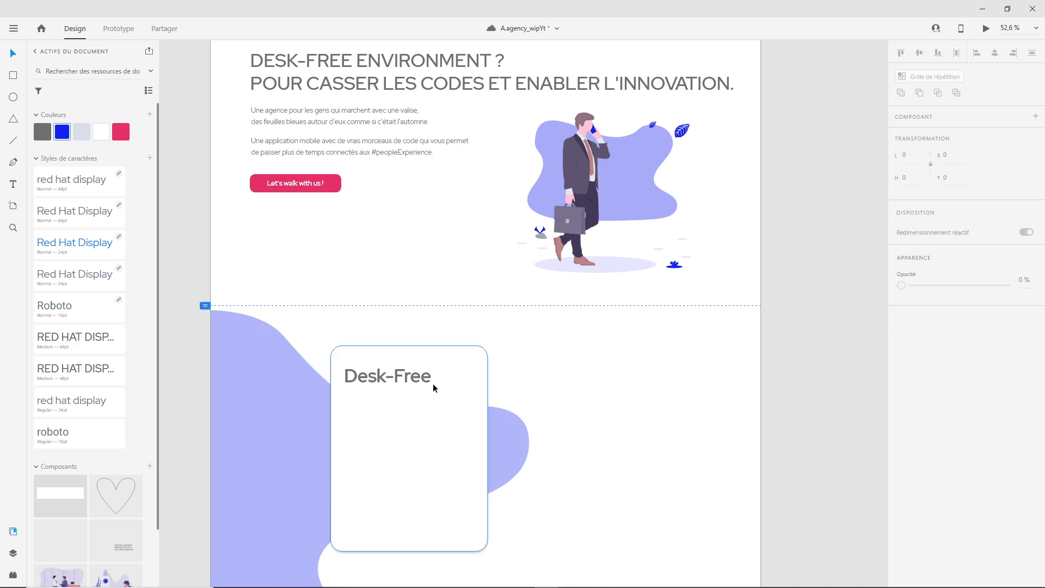
Apply the pinkish-red document colour to the "Desk-Free" heading
click(391, 376)
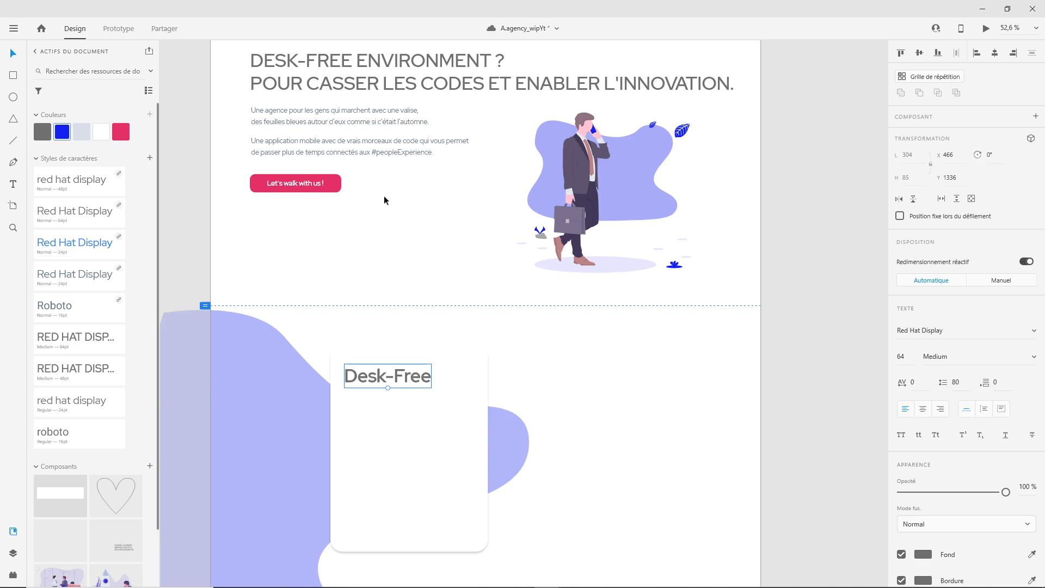
scroll(384, 197, up, 3)
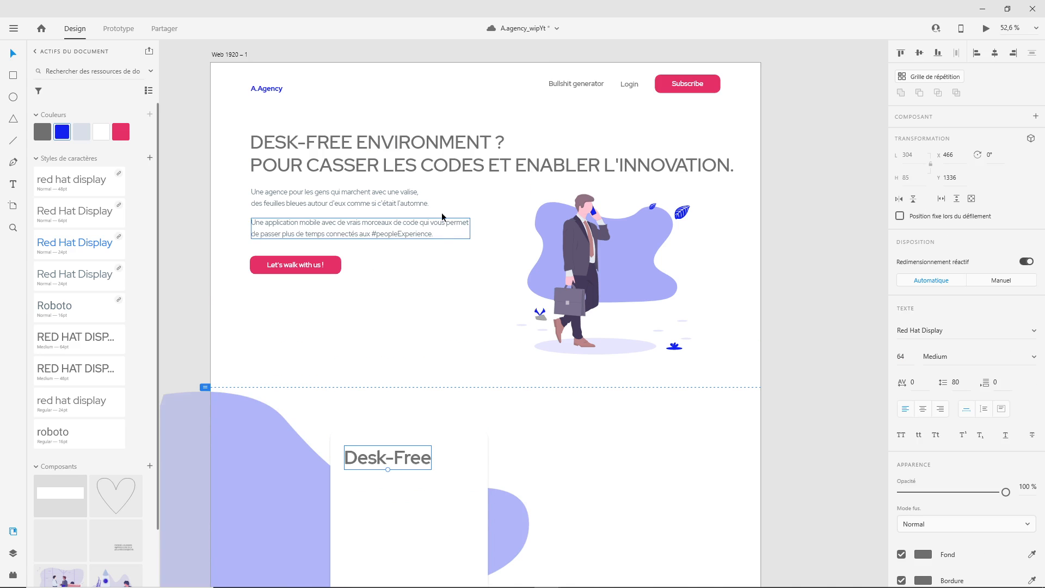
click(121, 132)
click(609, 531)
Place the rocket and seated man illustration component in the lower half of the card, centred below the "Desk-Free" heading
scroll(573, 452, down, 1)
scroll(573, 452, down, 6)
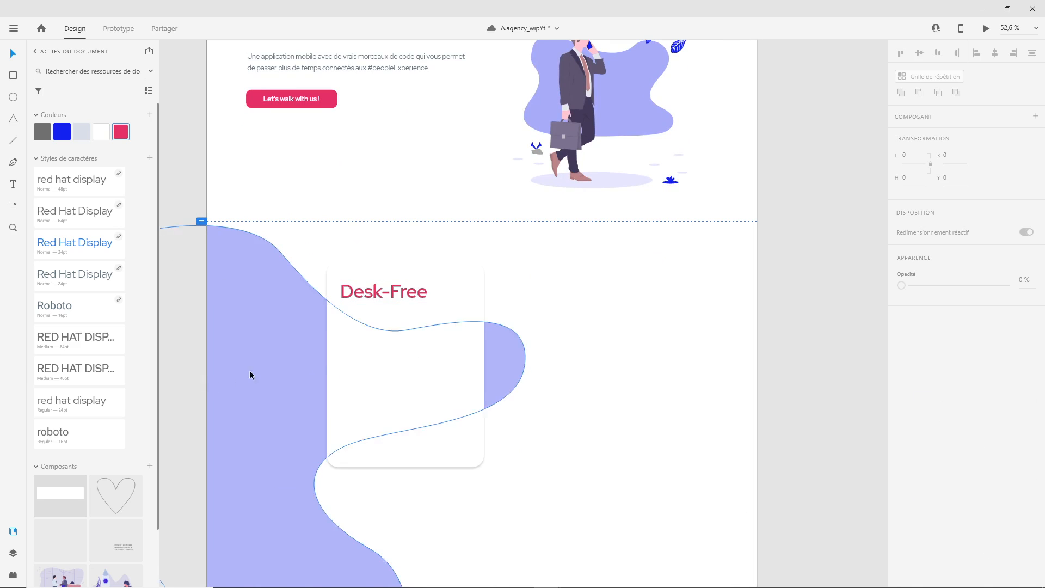
scroll(294, 403, down, 1)
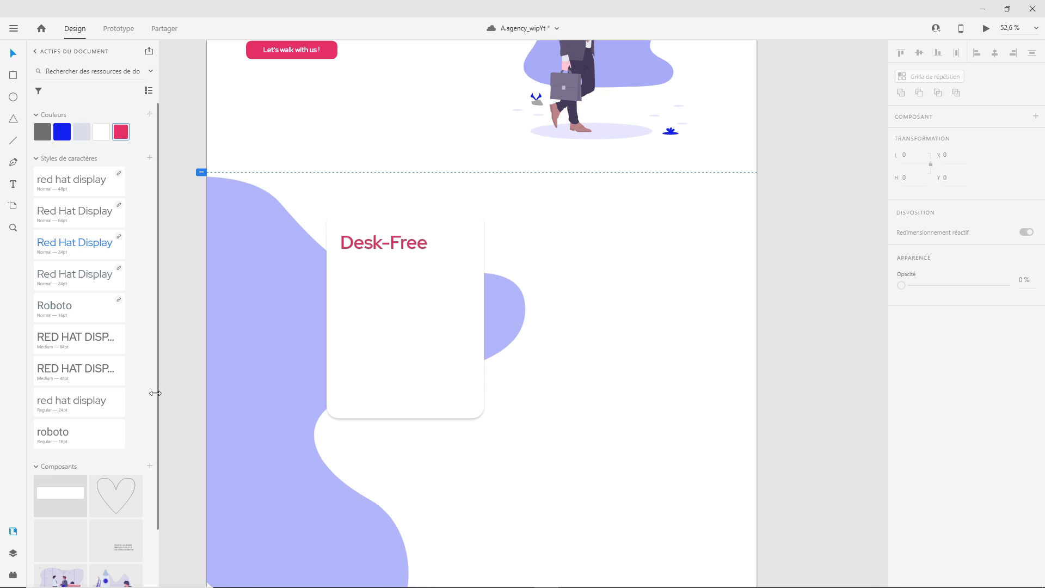
scroll(155, 393, down, 2)
drag(121, 527, 430, 354)
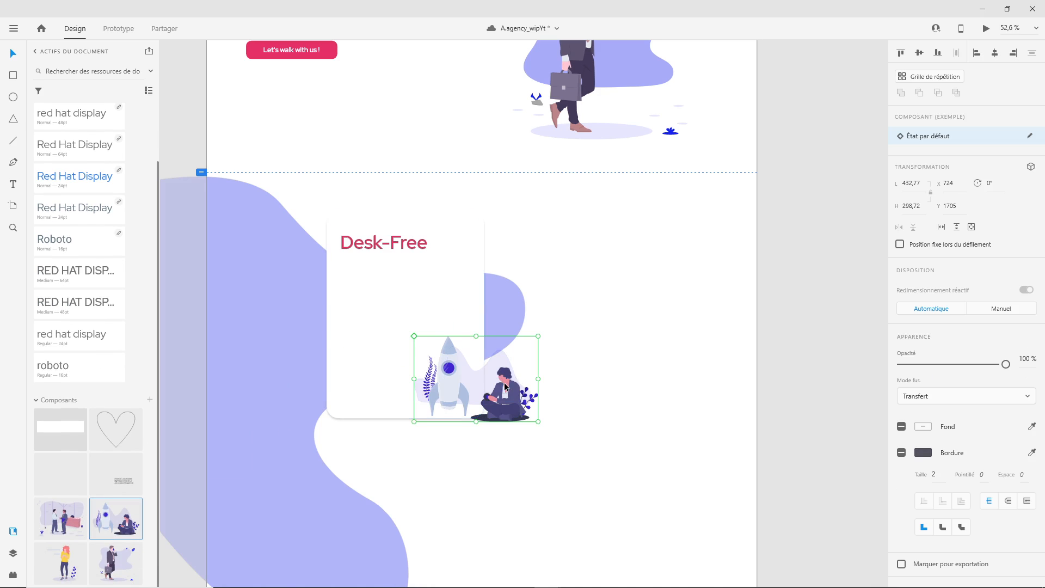
drag(500, 383, 434, 359)
click(620, 354)
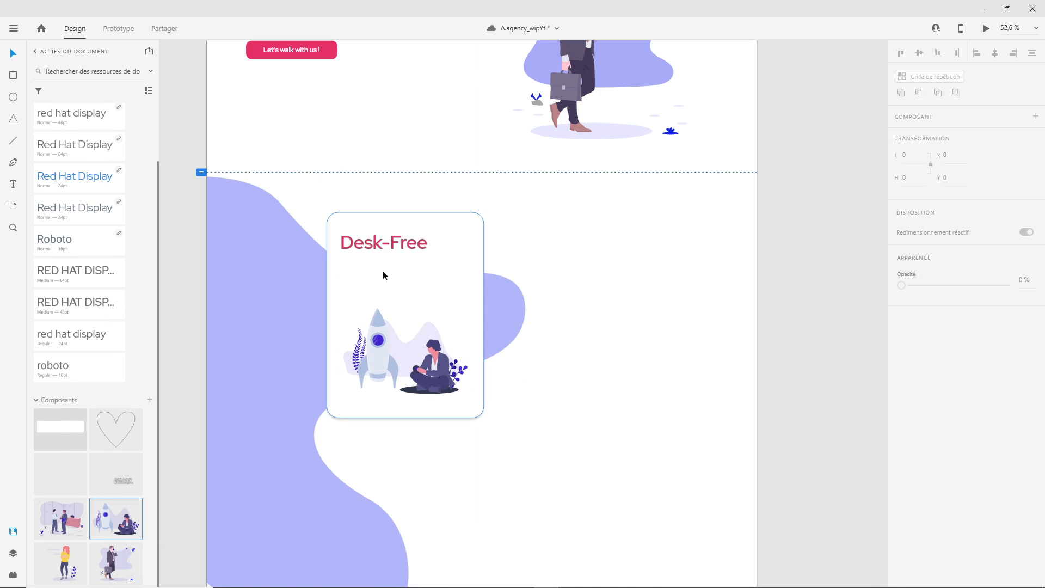
click(423, 292)
click(648, 475)
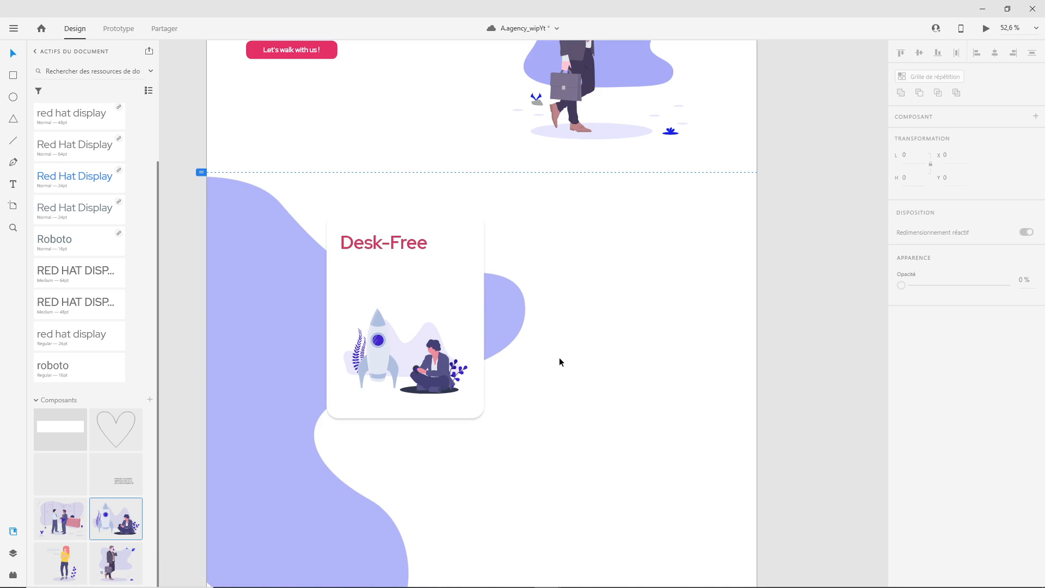
Set the card's shadow offset to X 5 and Y 9
click(468, 311)
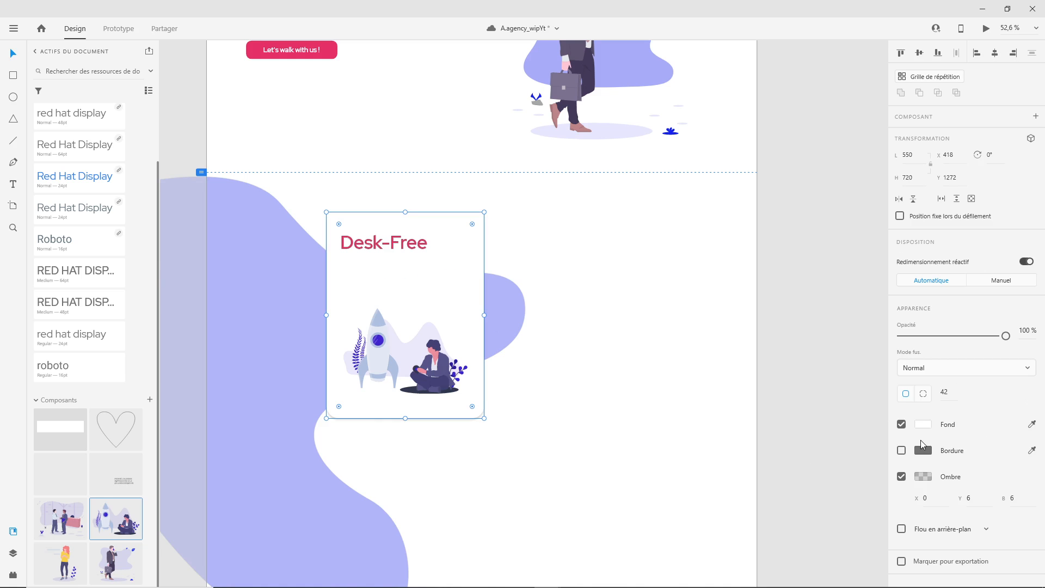
click(966, 498)
key(Up)
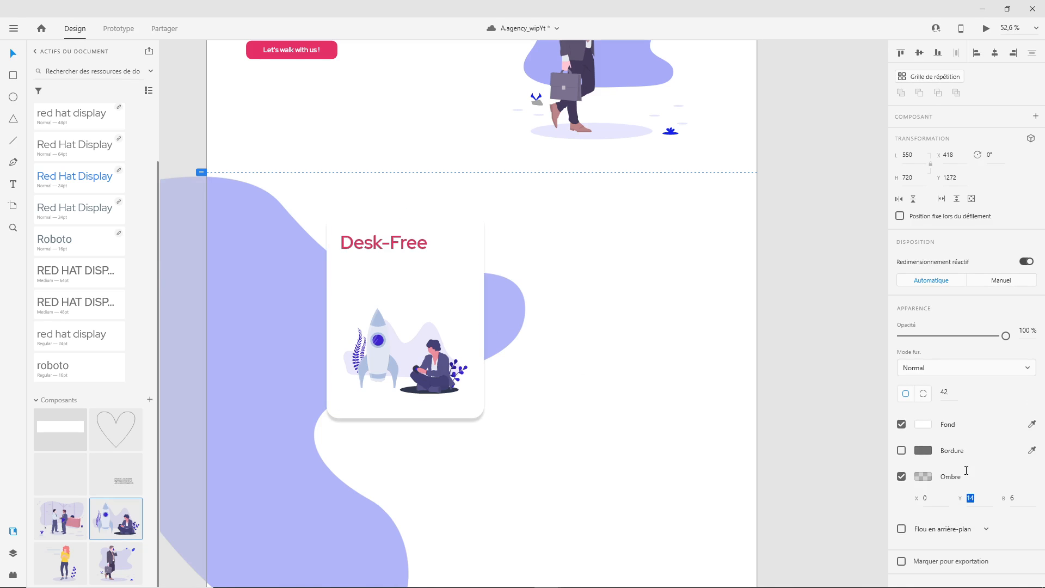
key(Down)
click(929, 499)
key(Up)
key(Up)
key(Up)
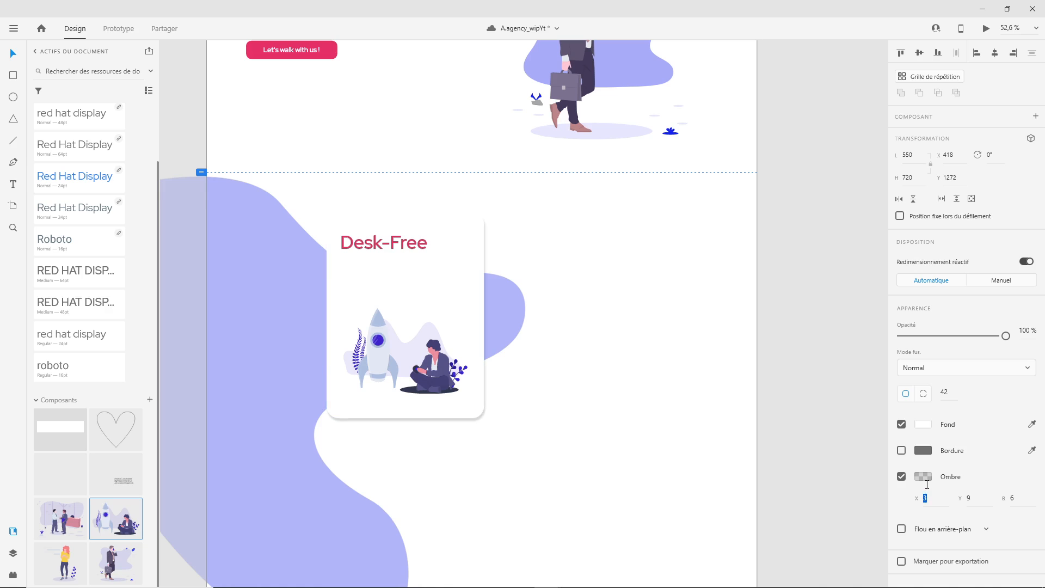
key(Up)
Soften the card's shadow by setting its blur to 28
click(1013, 500)
key(Up)
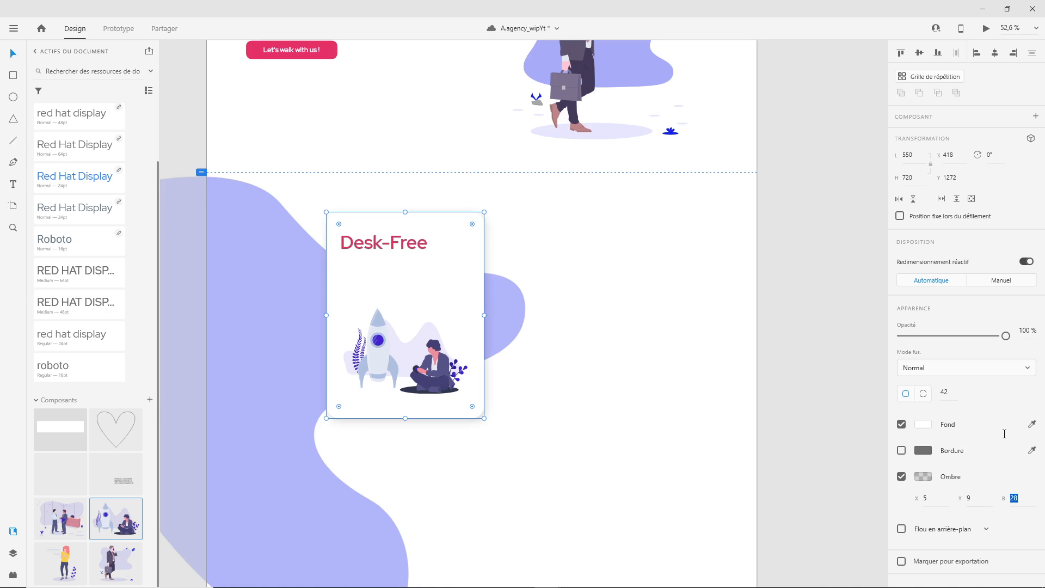
key(Return)
click(576, 404)
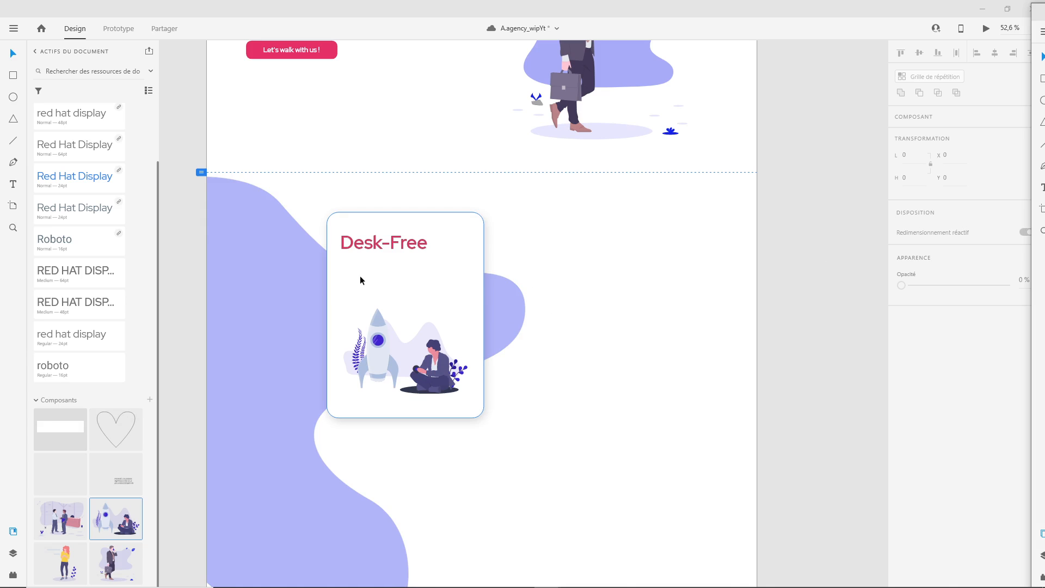
Add the text "Fini les déplacements à Pétahouchnok." in the card between the heading and the rocket illustration
click(353, 289)
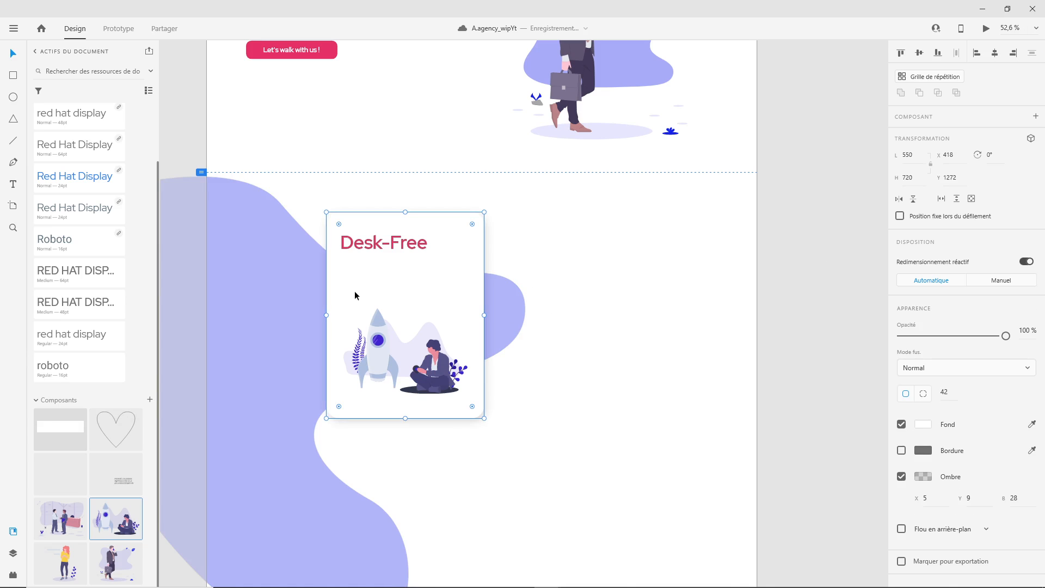
key(t)
click(350, 285)
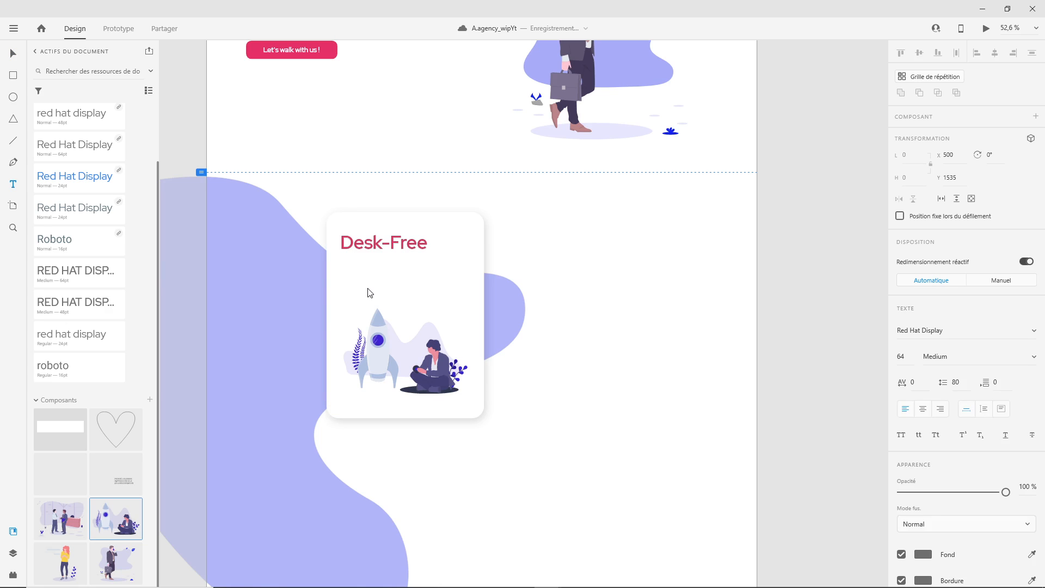
text(Fini les déplacements à Pétahouchnok.)
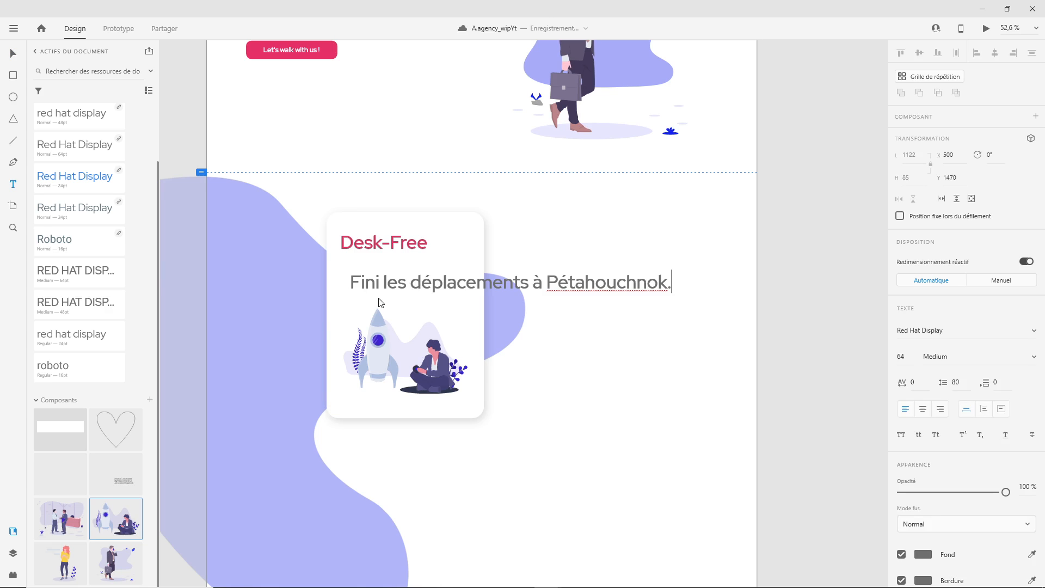
key(Escape)
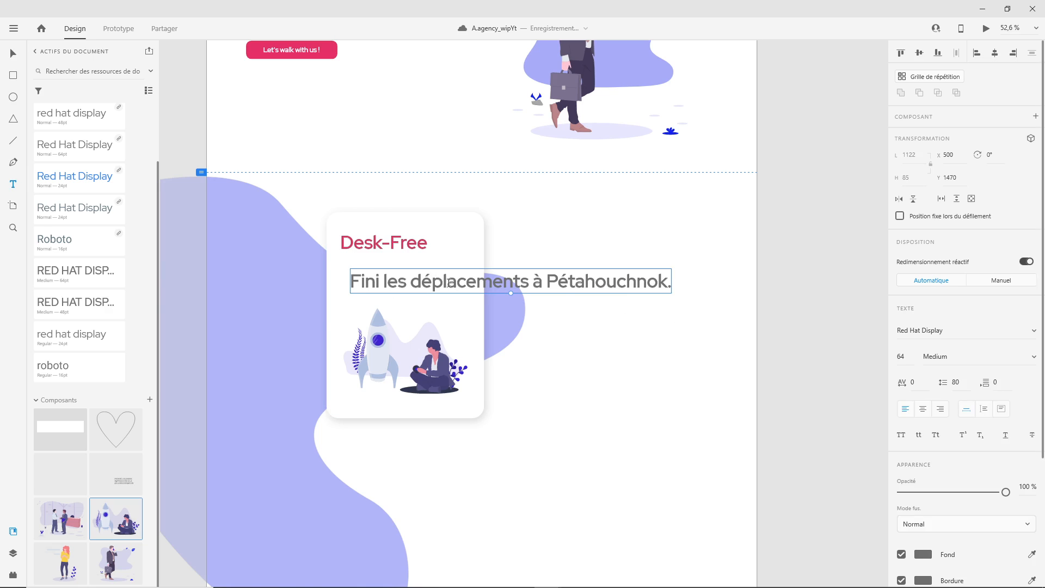
Apply the Red Hat Display Regular 24 pt character style to the card's sentence and move it to about X 477, Y 1522
click(71, 375)
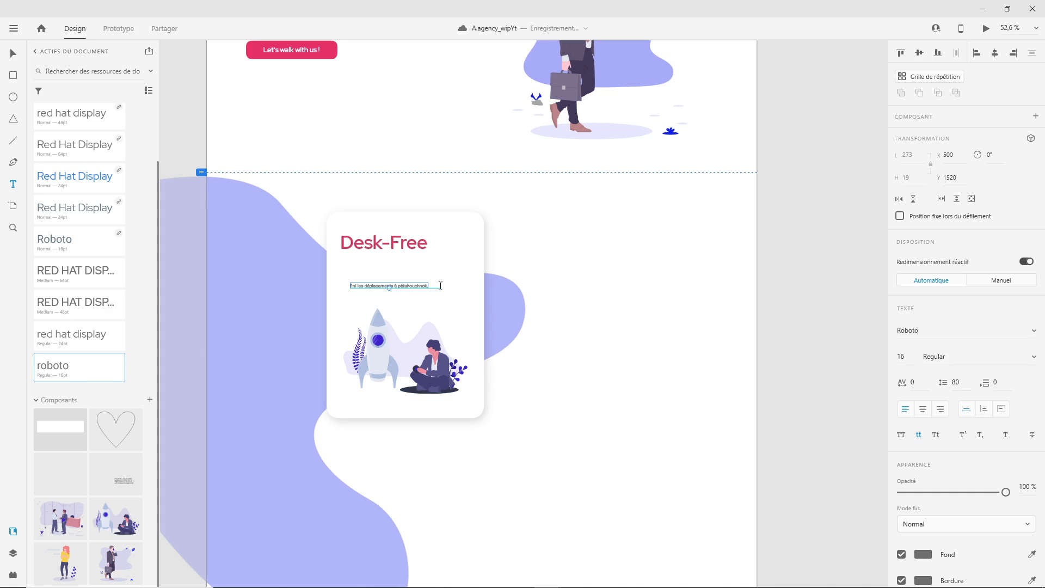
click(85, 343)
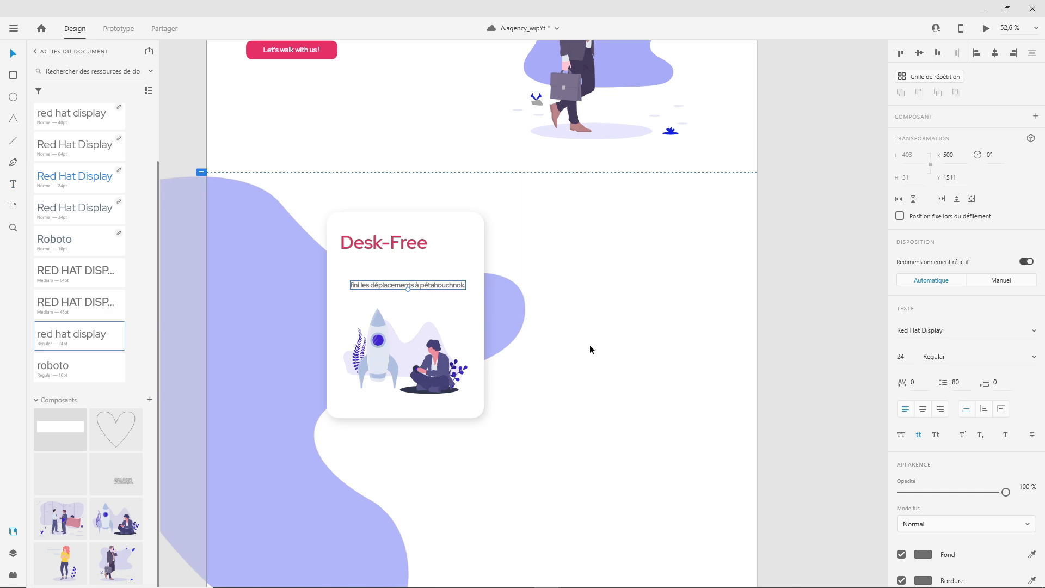
key(Escape)
click(380, 283)
drag(380, 283, 370, 286)
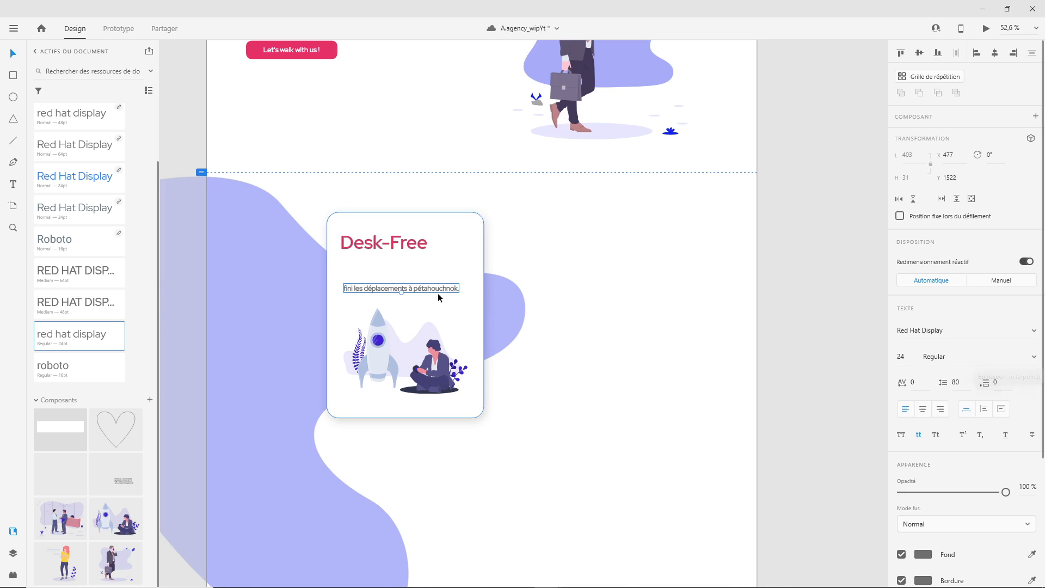
Apply the Roboto Regular 16 pt character style to the card's sentence and set its font size to 24
click(1034, 357)
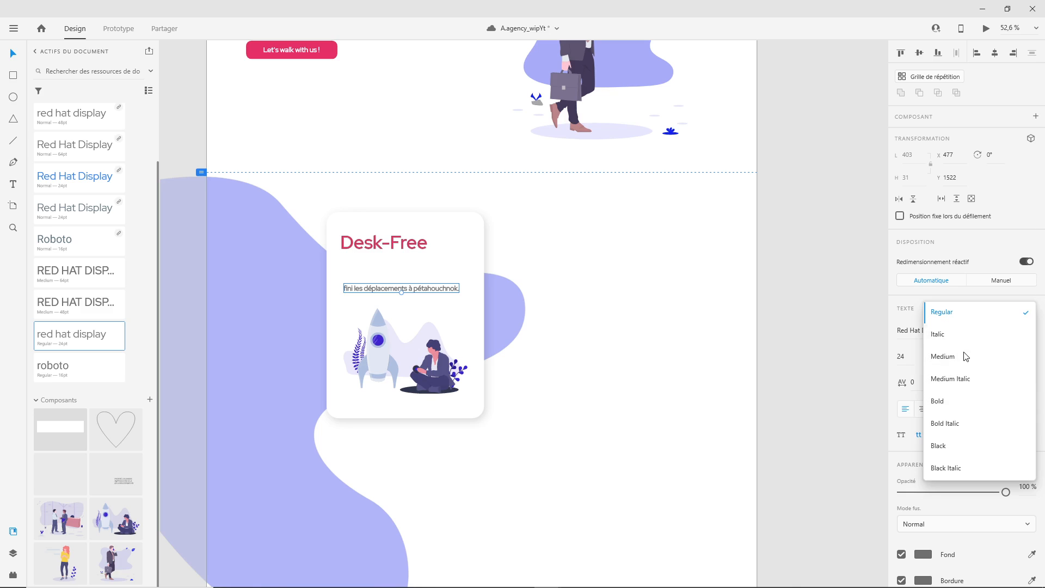
click(64, 372)
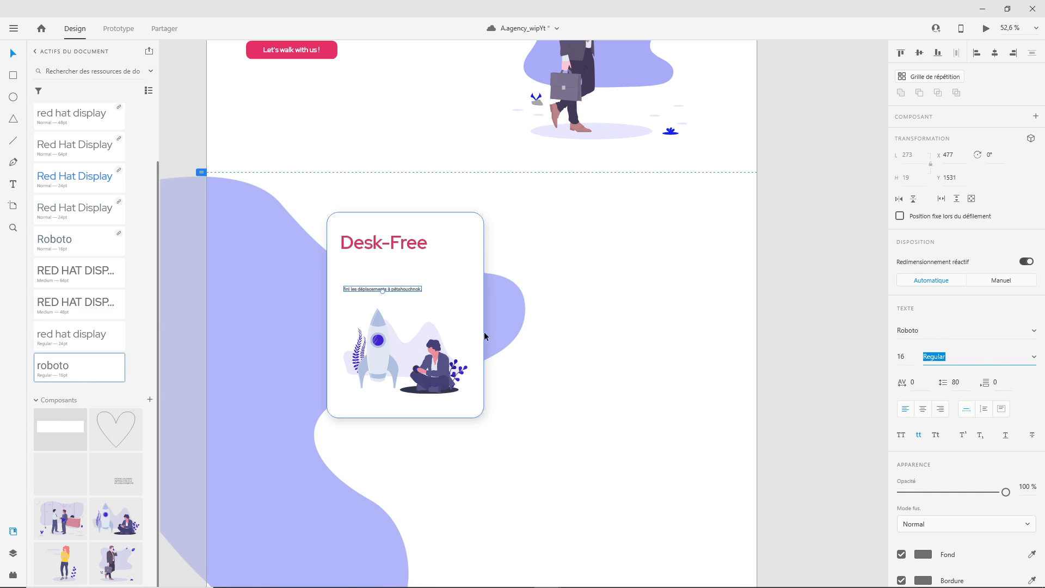
click(908, 359)
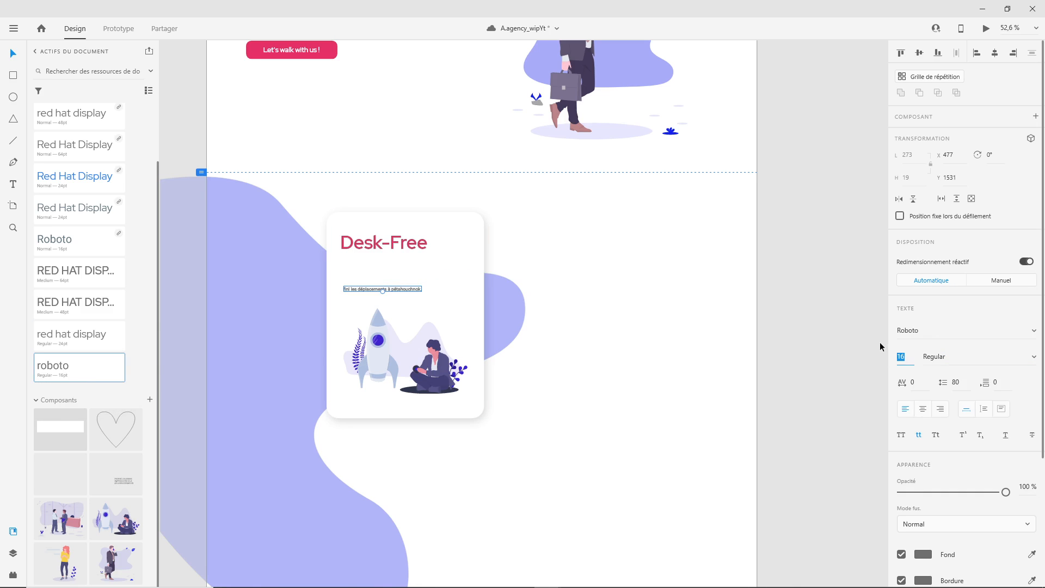
text(24)
key(Tab)
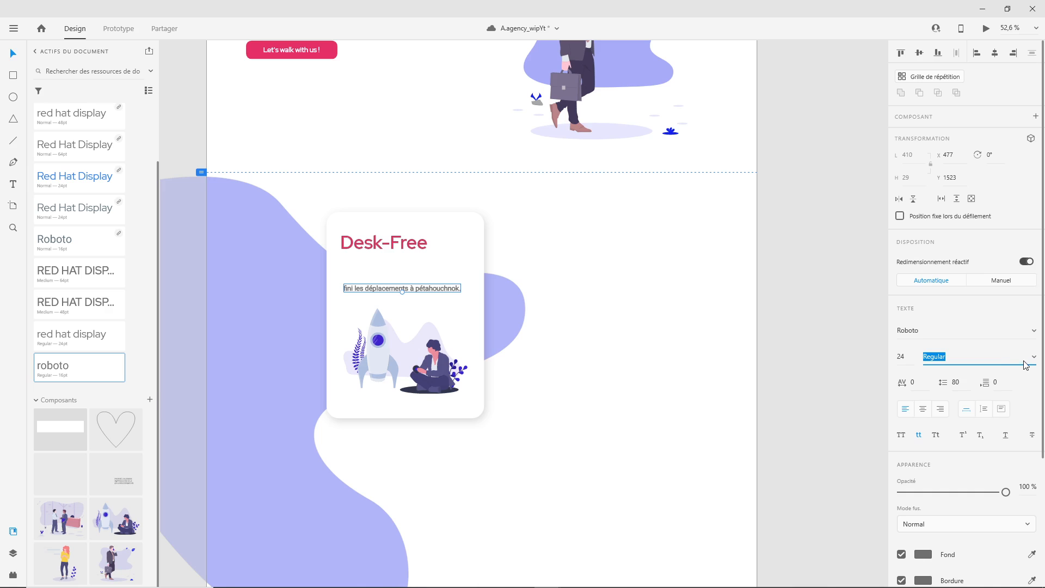
Set the font weight of the Roboto sentence in the card to Light
click(1033, 357)
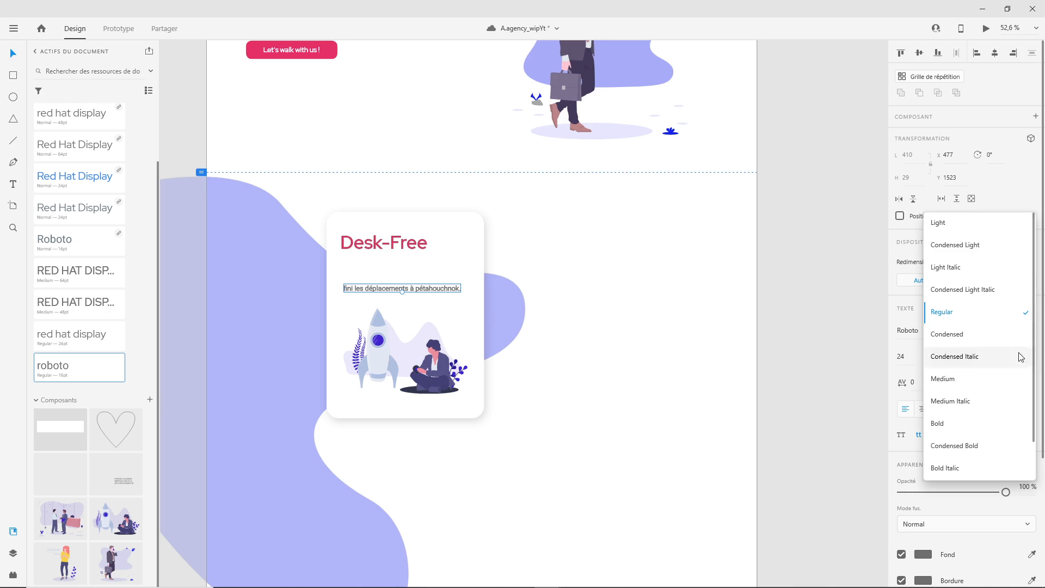
click(941, 224)
click(655, 292)
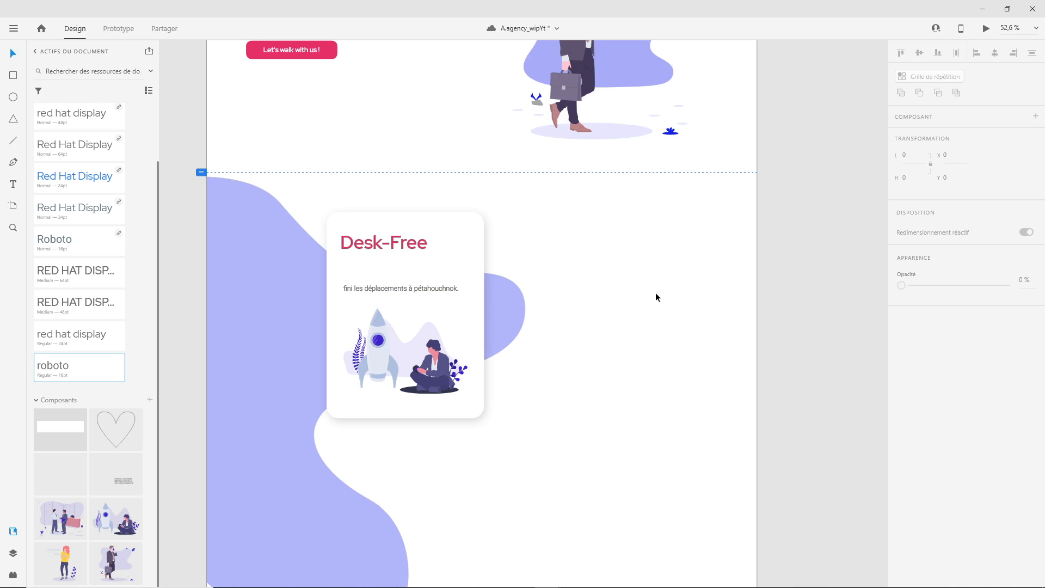
click(420, 292)
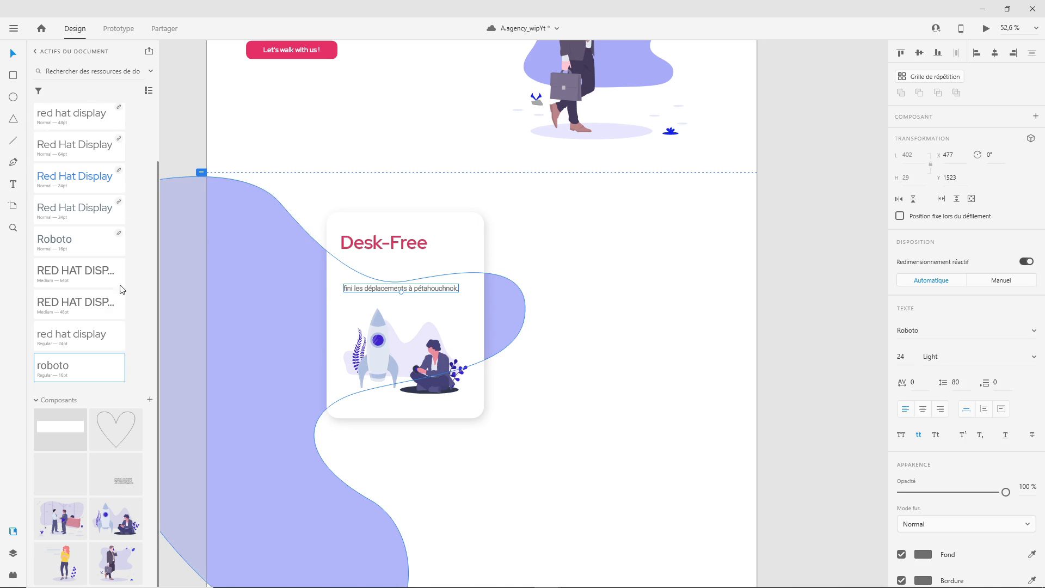
Save the card sentence's Roboto Light 24 formatting as a character style and place it last in the character styles list
scroll(122, 289, up, 2)
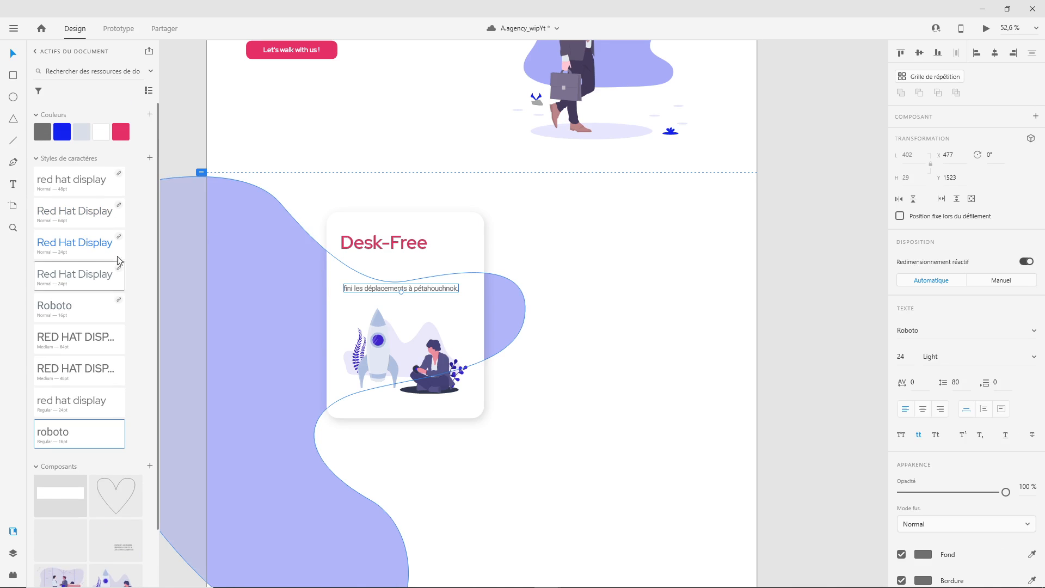
click(150, 159)
scroll(89, 131, down, 2)
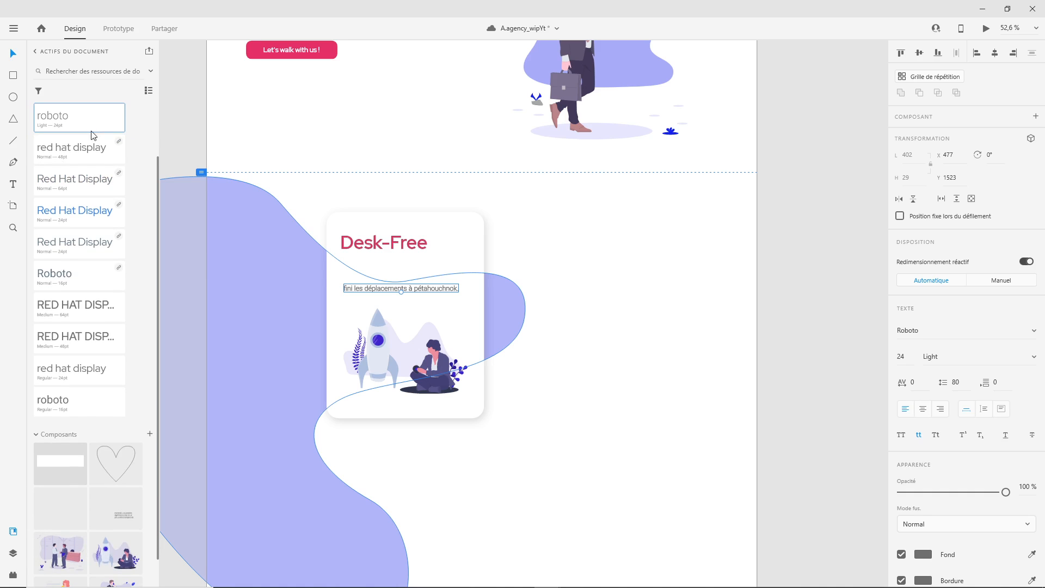
drag(93, 135, 128, 410)
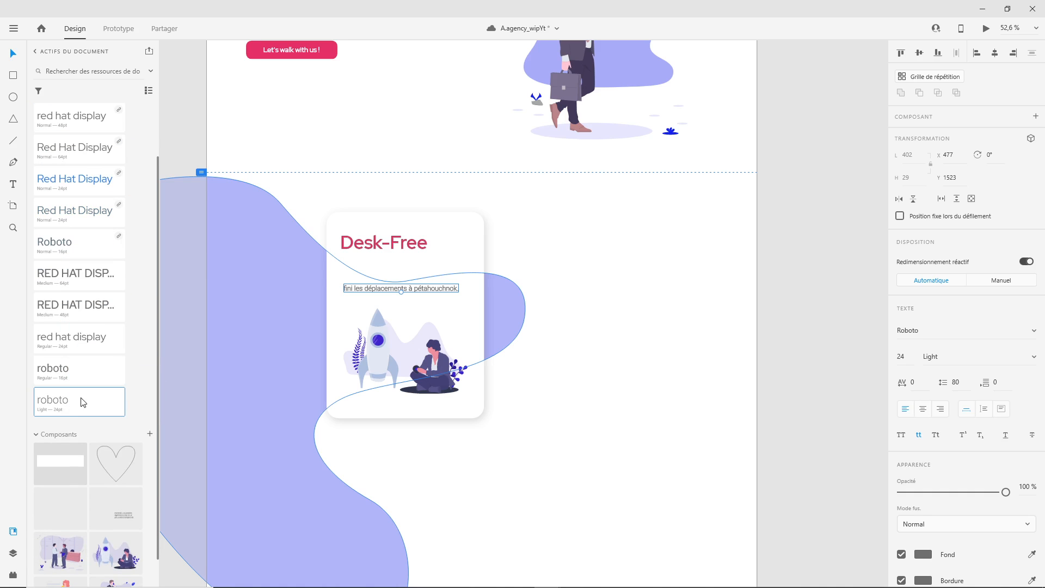
click(557, 364)
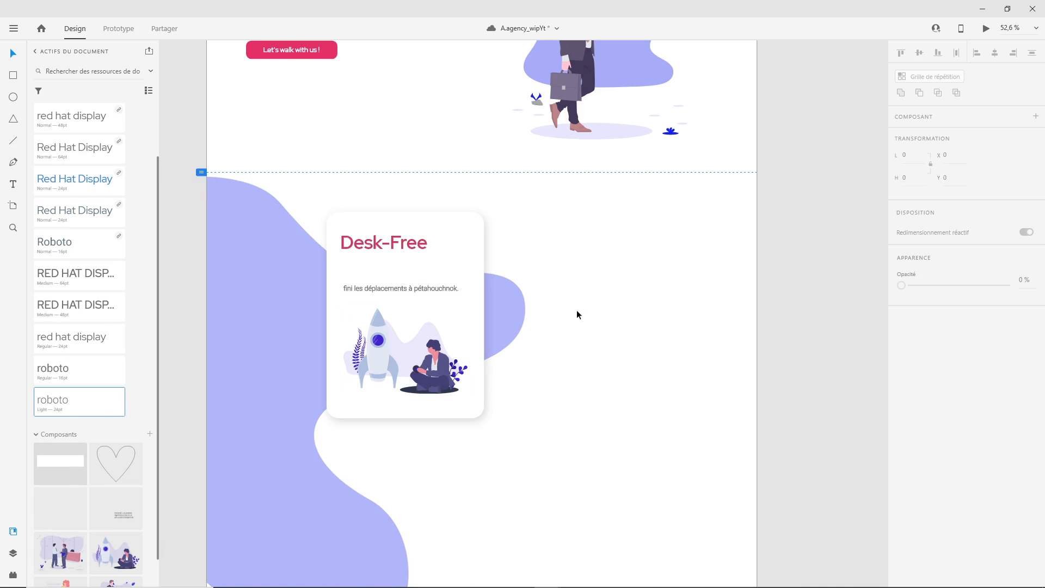
Try to correct the first letter of the card's sentence by deleting and retyping it
double_click(357, 289)
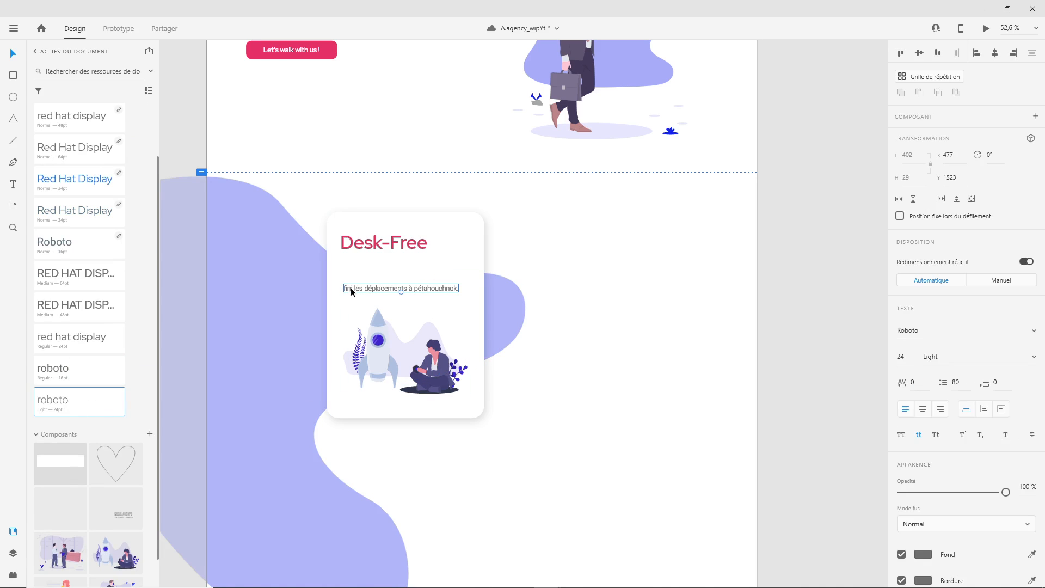
drag(339, 271, 425, 321)
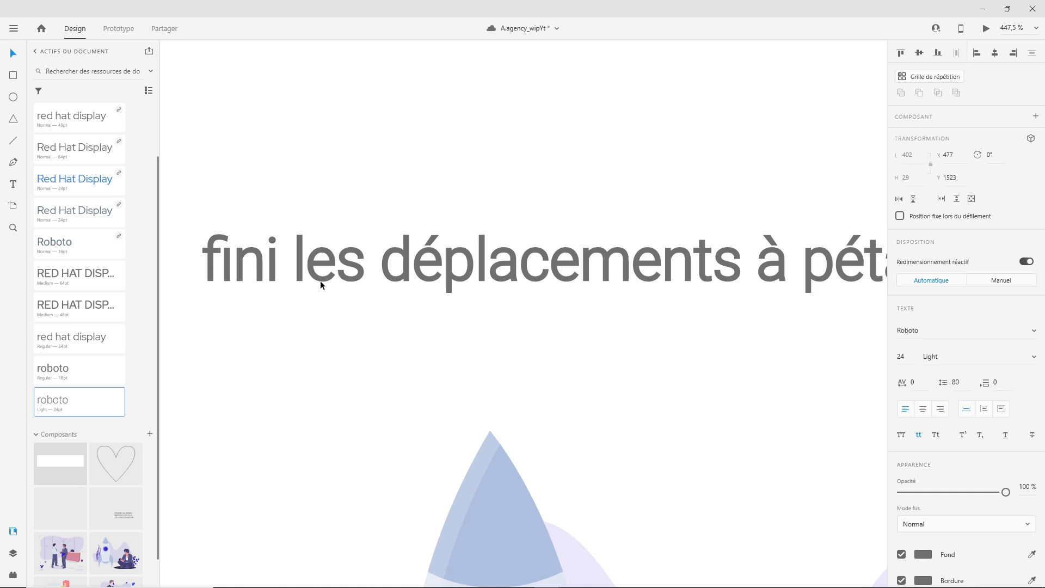
double_click(220, 268)
click(221, 267)
key(BackSpace)
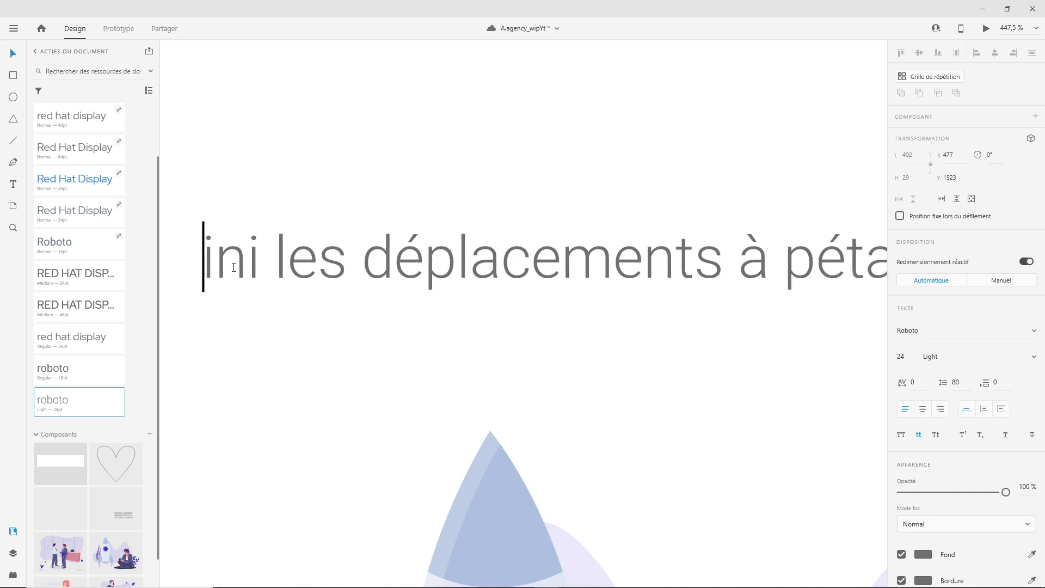
text(f)
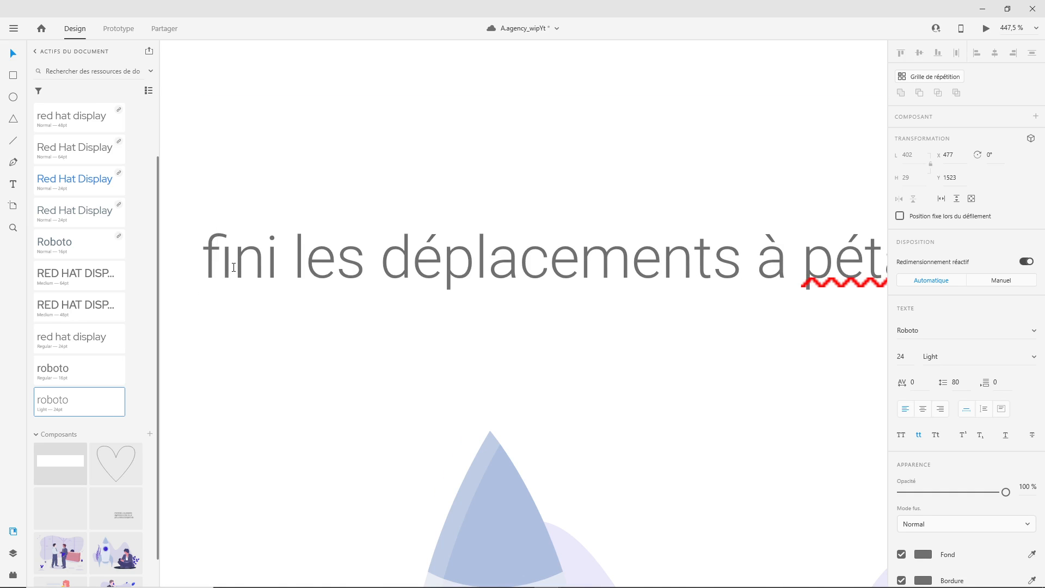
key(Escape)
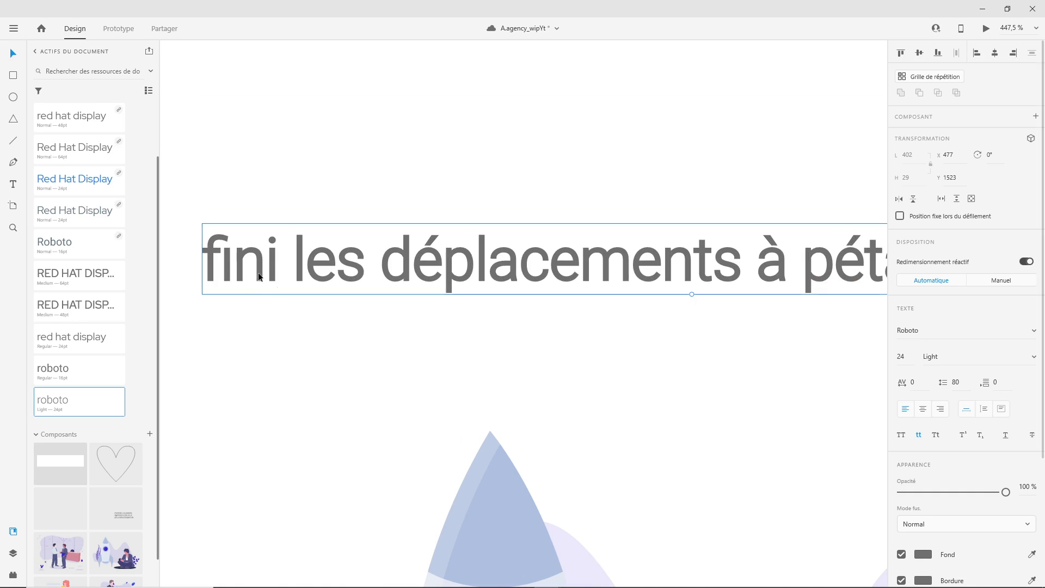
Turn off the lowercase transformation on the card's sentence so it keeps its original capitals
click(919, 437)
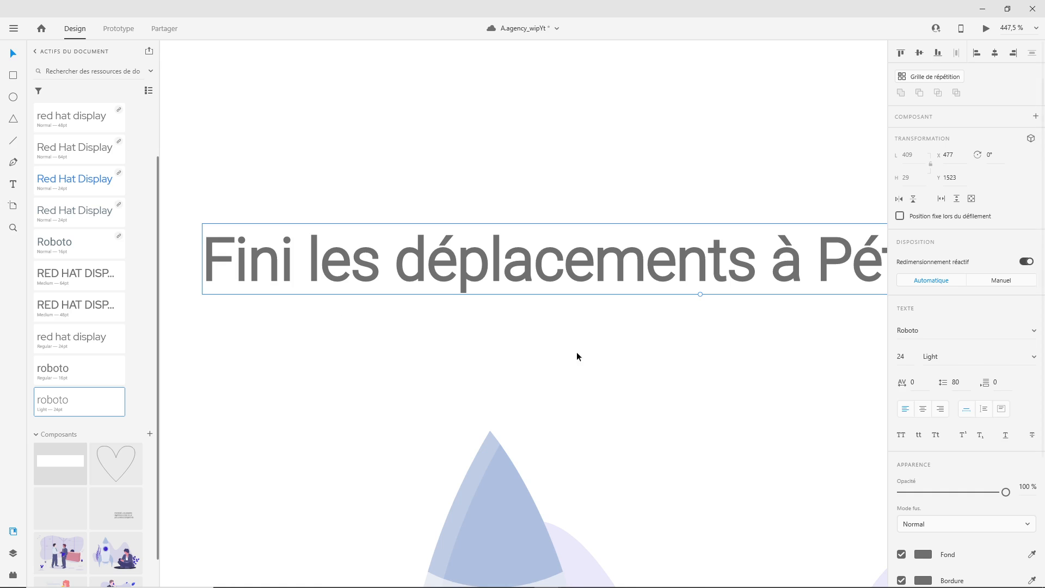
key(alt)
scroll(662, 354, down, 5)
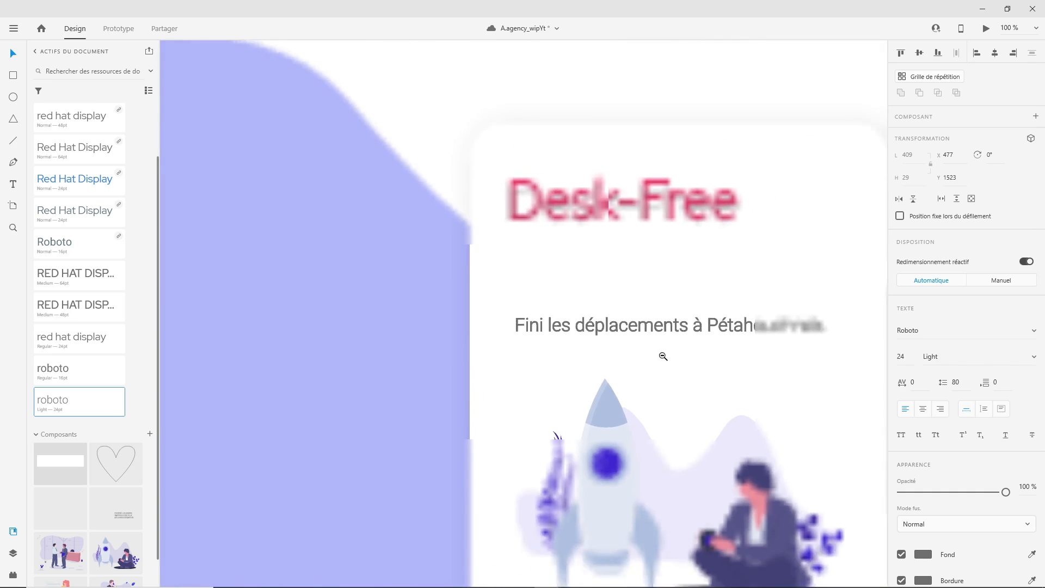
drag(747, 348, 469, 242)
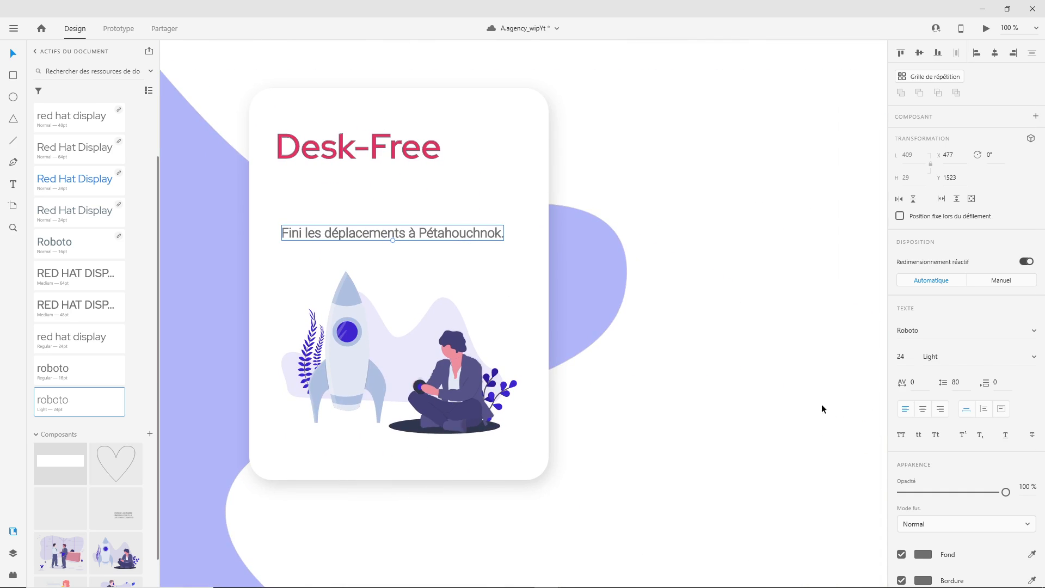
Show a square (Carré) grid with 8 px squares on the Web 1920 – 1 artboard
scroll(358, 197, up, 5)
key(alt)
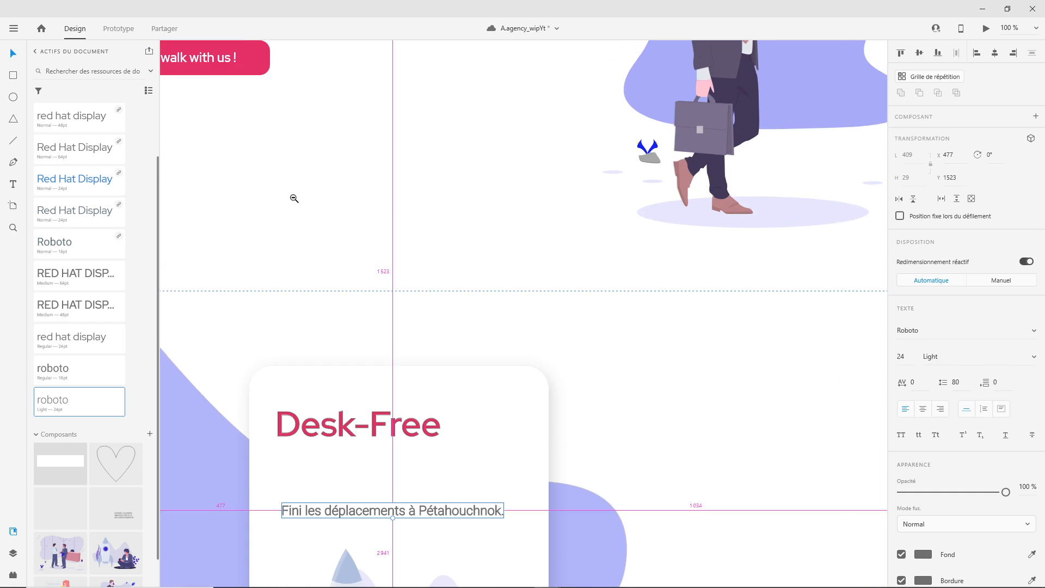
scroll(293, 198, down, 5)
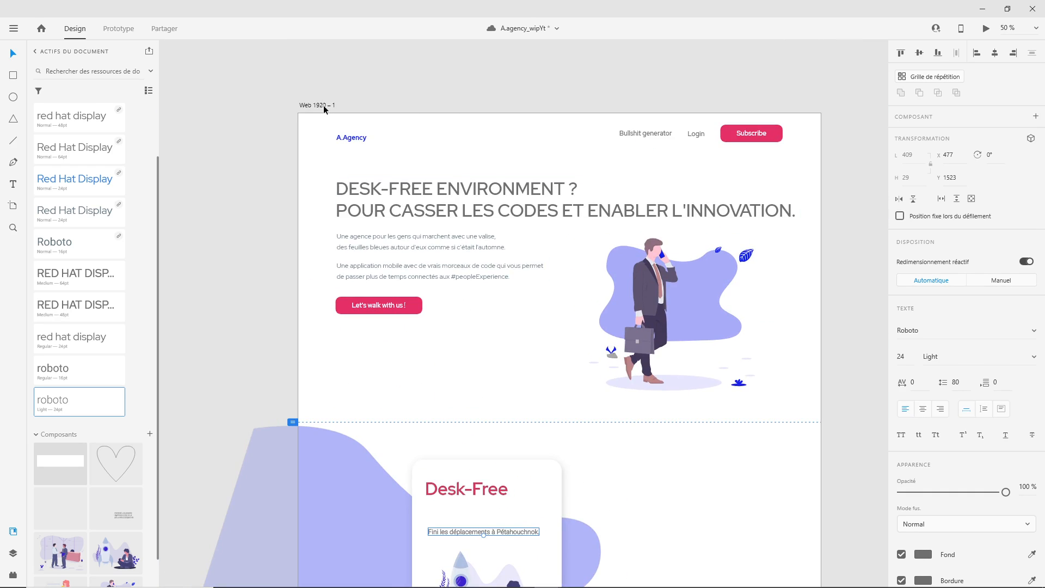
click(324, 105)
drag(642, 393, 539, 251)
click(956, 423)
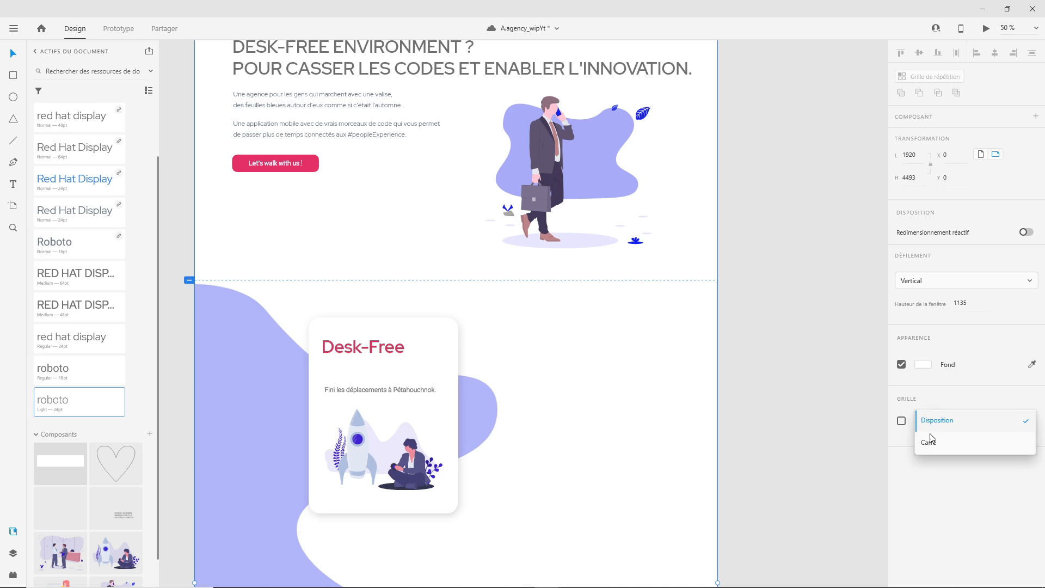
click(930, 440)
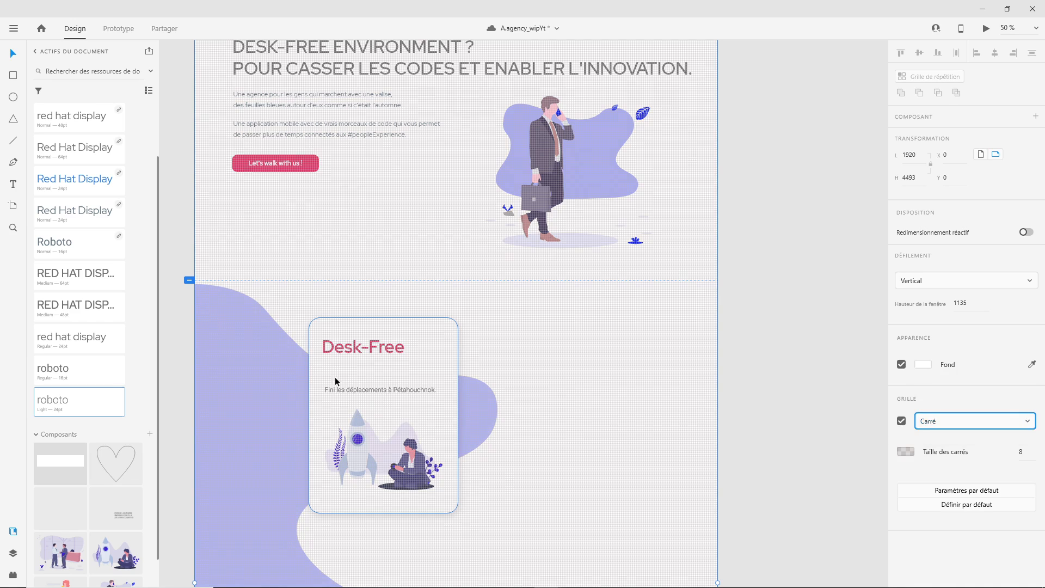
Toggle the visibility of the artboard's square grid, leaving it hidden
key(ctrl+apostrophe)
key(ctrl+apostrophe)
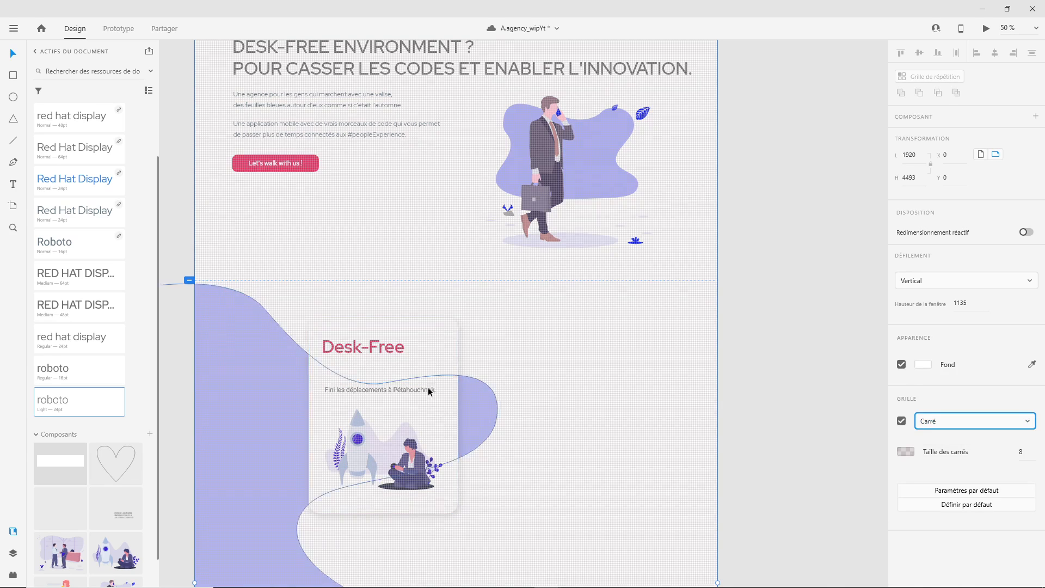
key(space)
click(562, 390)
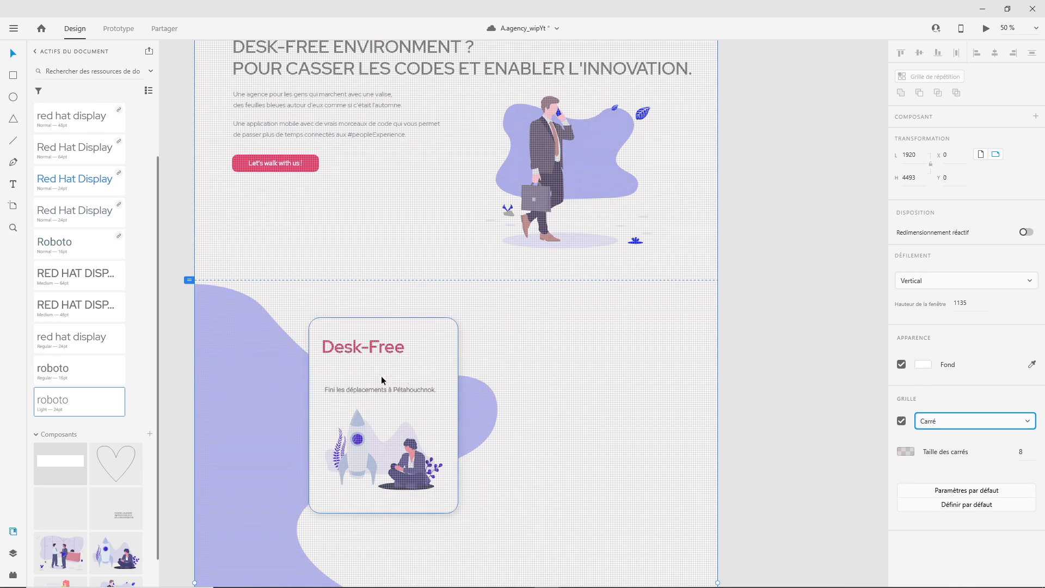
key(space)
key(ctrl+apostrophe)
click(947, 422)
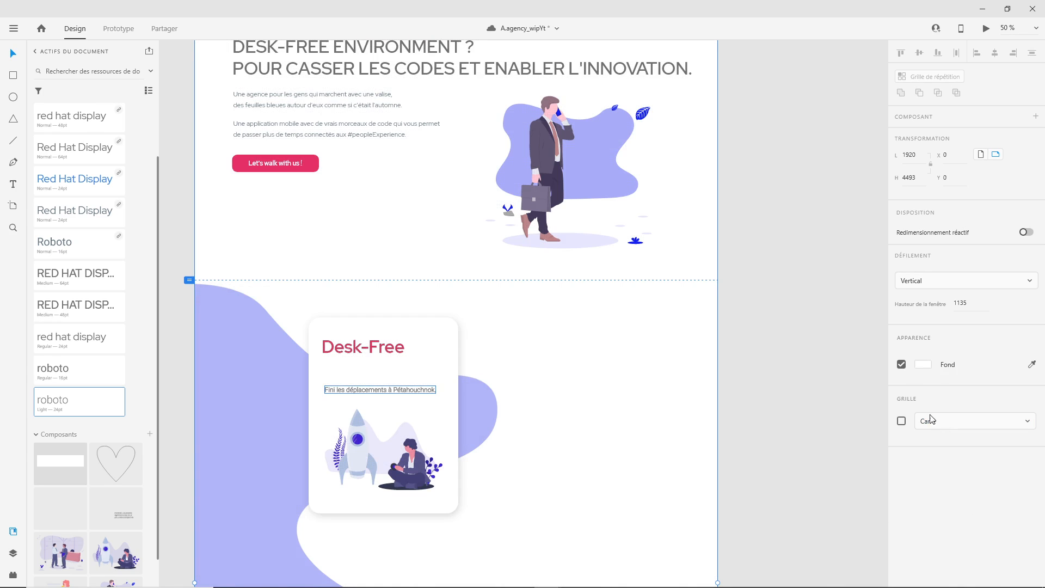
click(333, 377)
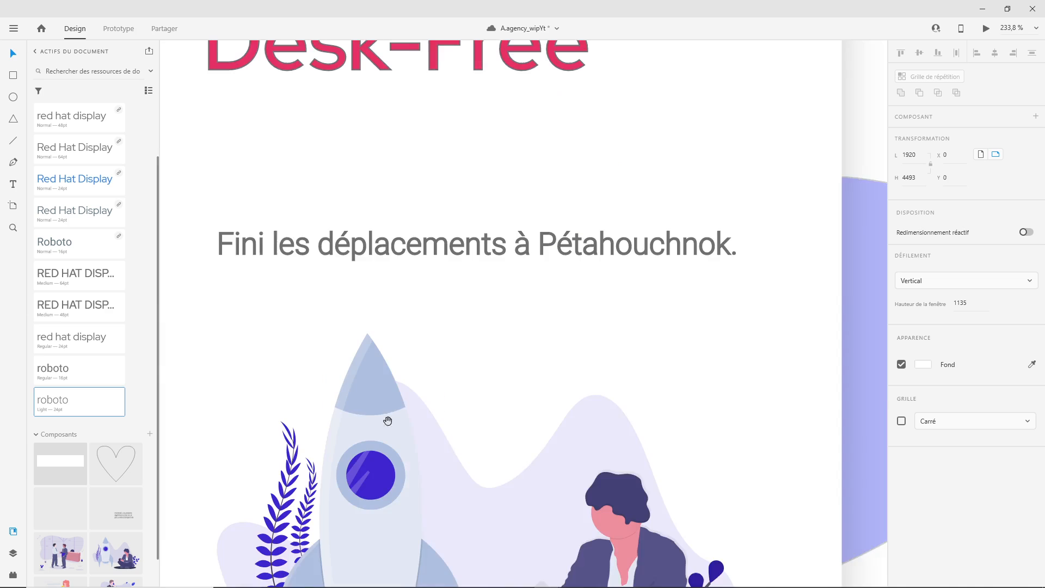
click(275, 270)
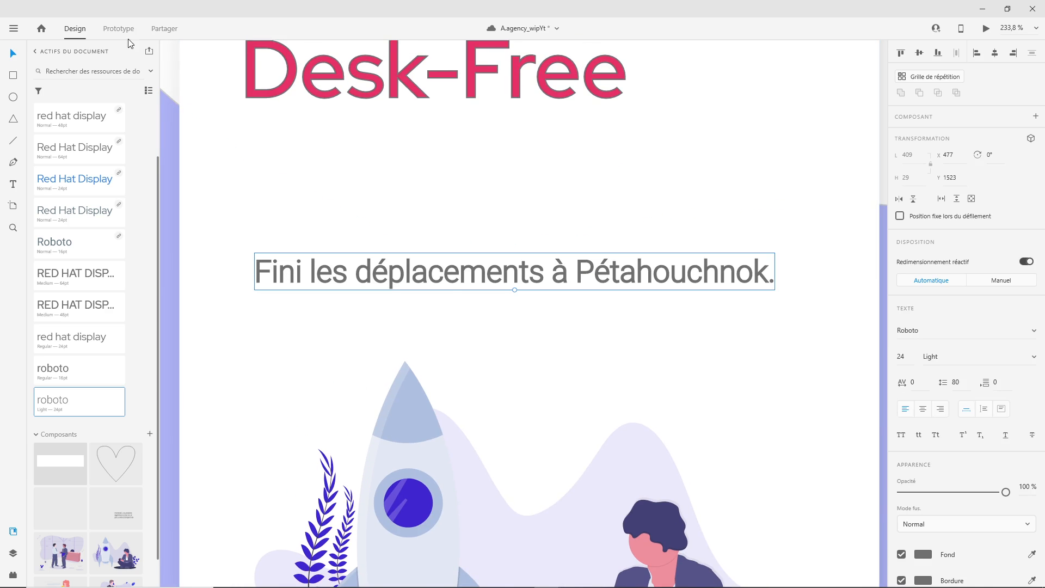
drag(304, 127, 338, 367)
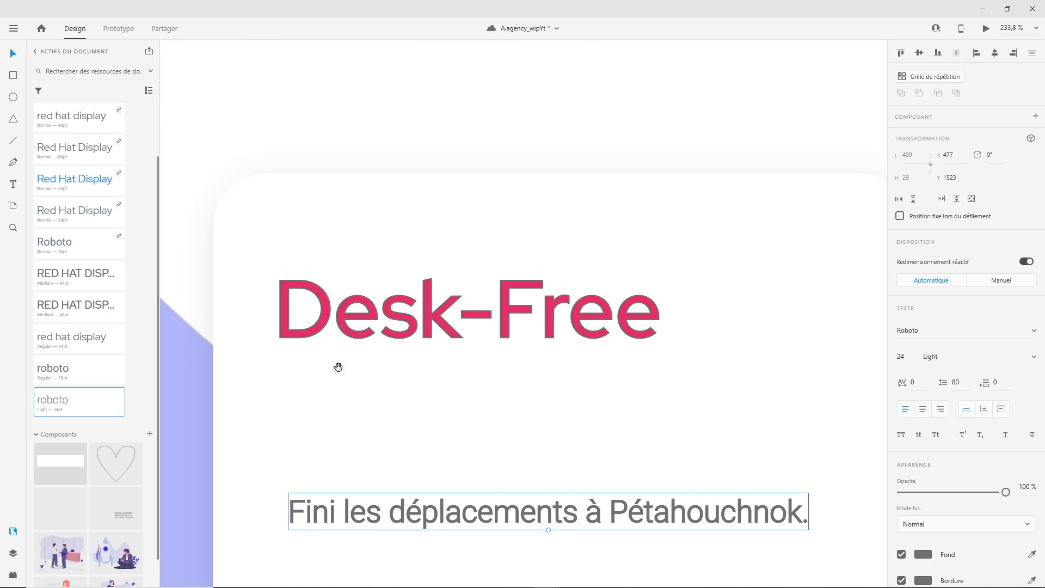
alt+click(287, 184)
alt+click(287, 184)
alt+click(287, 184)
alt+click(287, 184)
drag(366, 182, 403, 273)
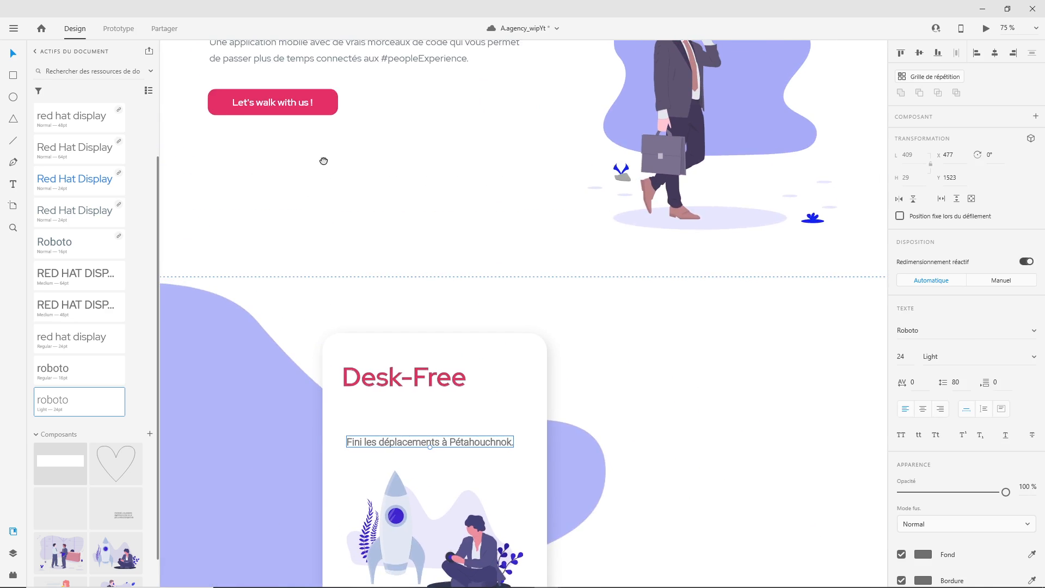
drag(324, 161, 389, 273)
alt+click(396, 263)
drag(403, 148, 382, 233)
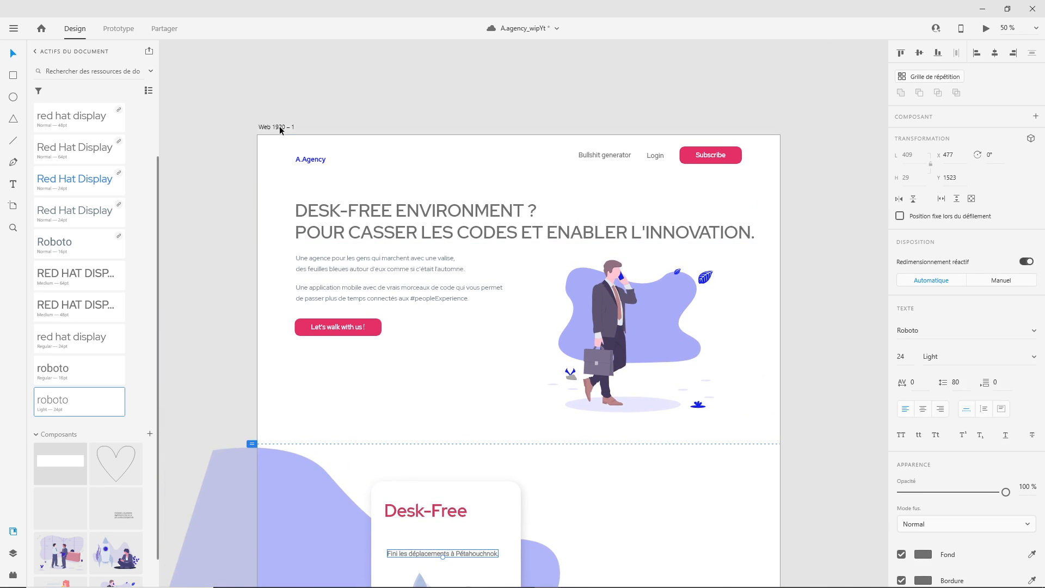
Show the square grid on the Web 1920 – 1 artboard again and deselect the artboard
click(281, 129)
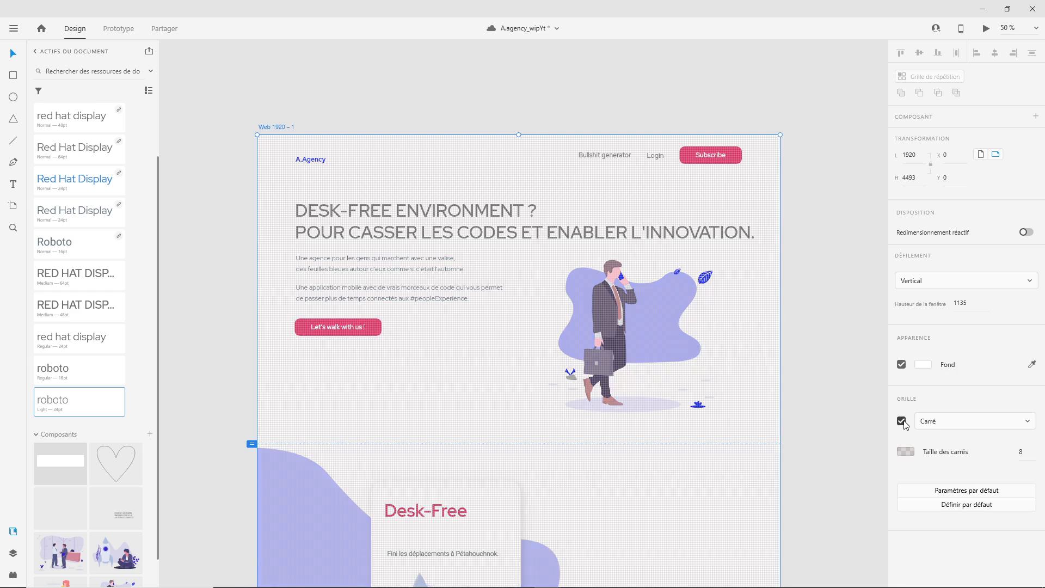
click(902, 421)
click(831, 426)
Move the card's sentence to X 471, Y 1522, aligning its left edge with the grid
scroll(551, 473, down, 10)
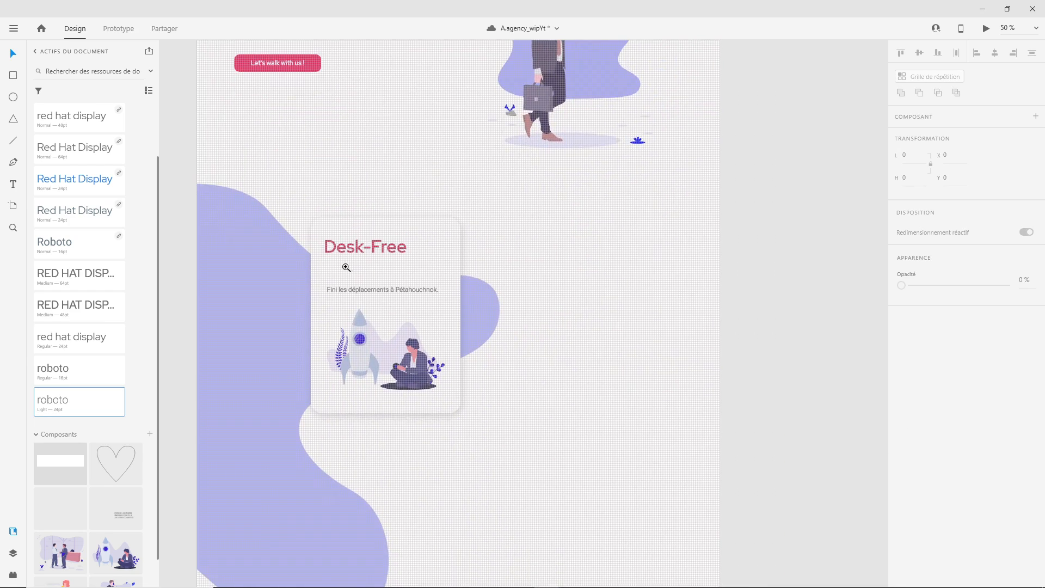
scroll(473, 345, up, 5)
drag(457, 368, 525, 400)
click(358, 290)
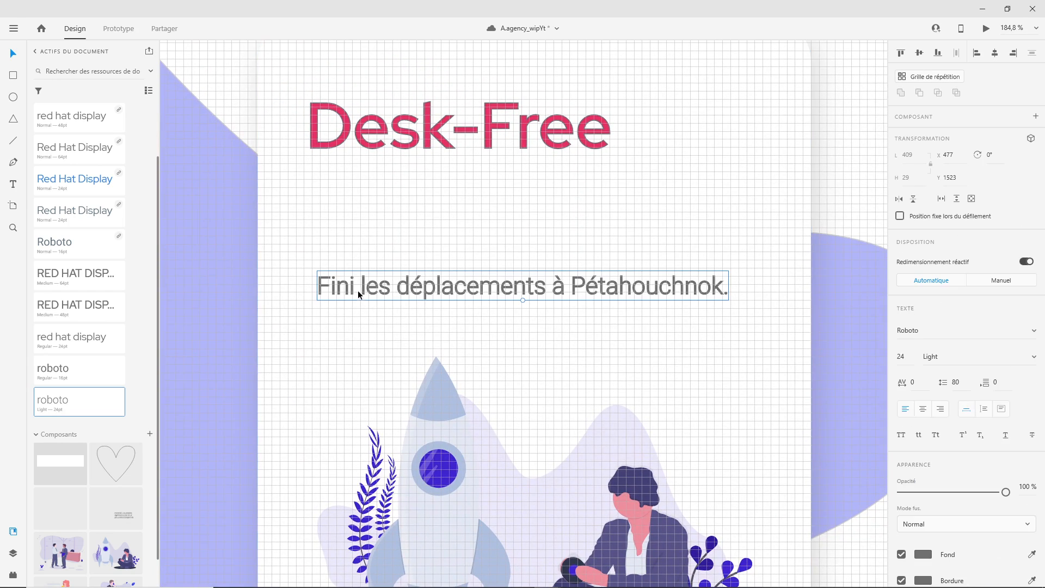
drag(363, 296, 357, 296)
Move the Desk-Free heading to X 468 to line up with the sentence, and nudge the sentence up slightly
click(335, 142)
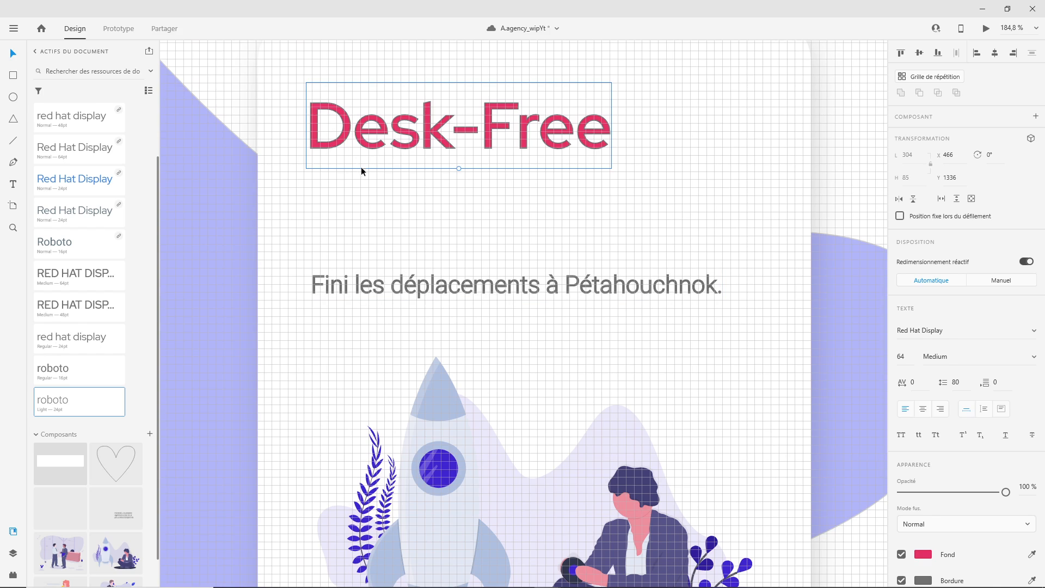
drag(361, 167, 361, 168)
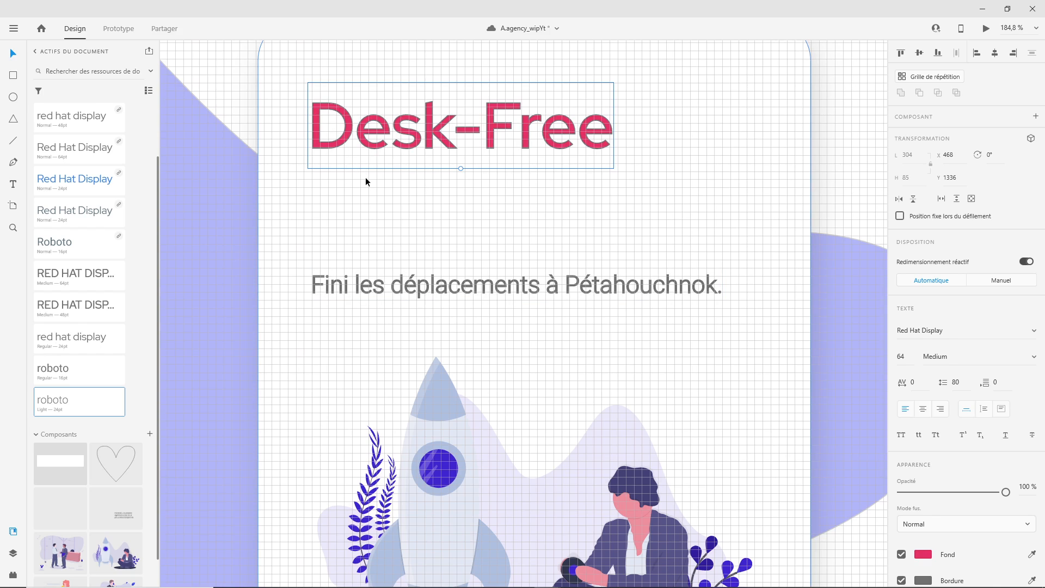
click(401, 288)
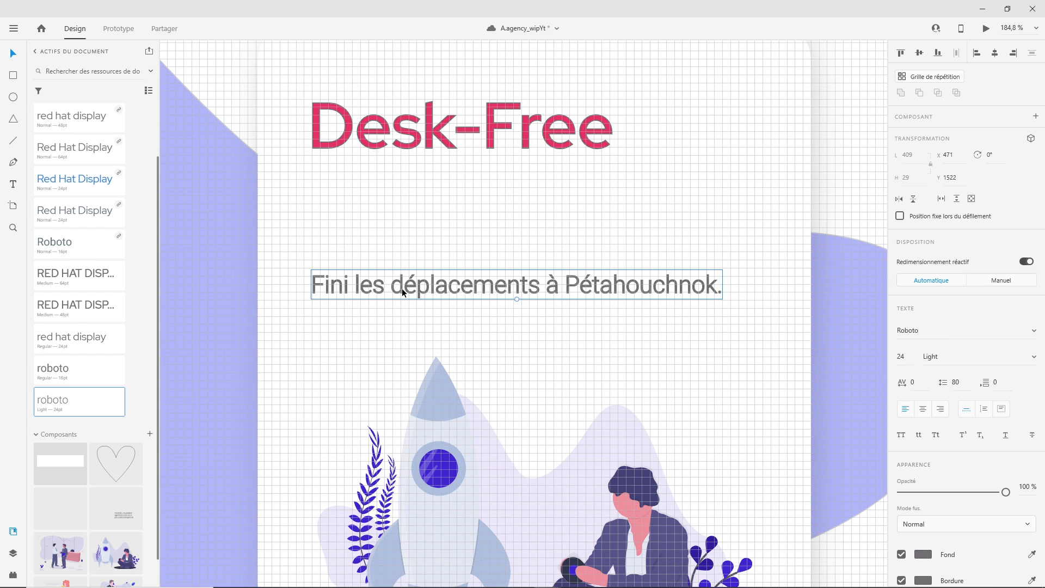
click(597, 343)
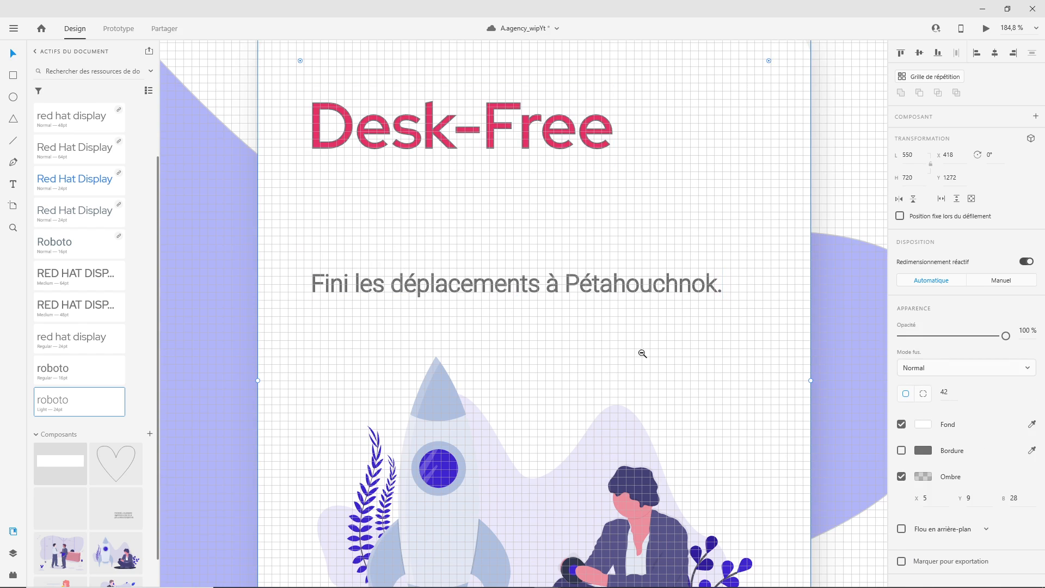
Turn off the square grid on the Web 1920 – 1 artboard
scroll(641, 351, down, 5)
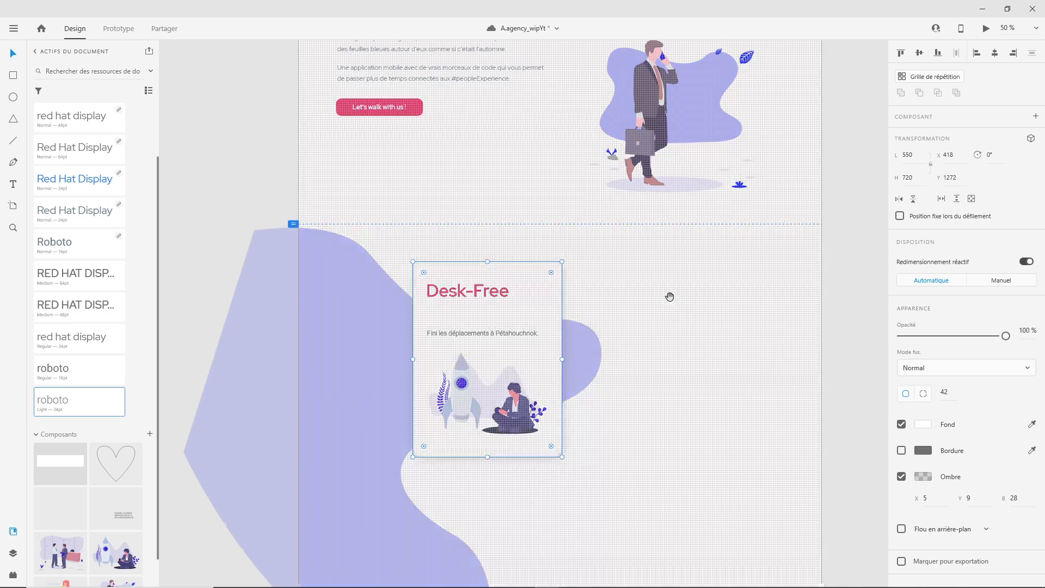
scroll(543, 198, down, 2)
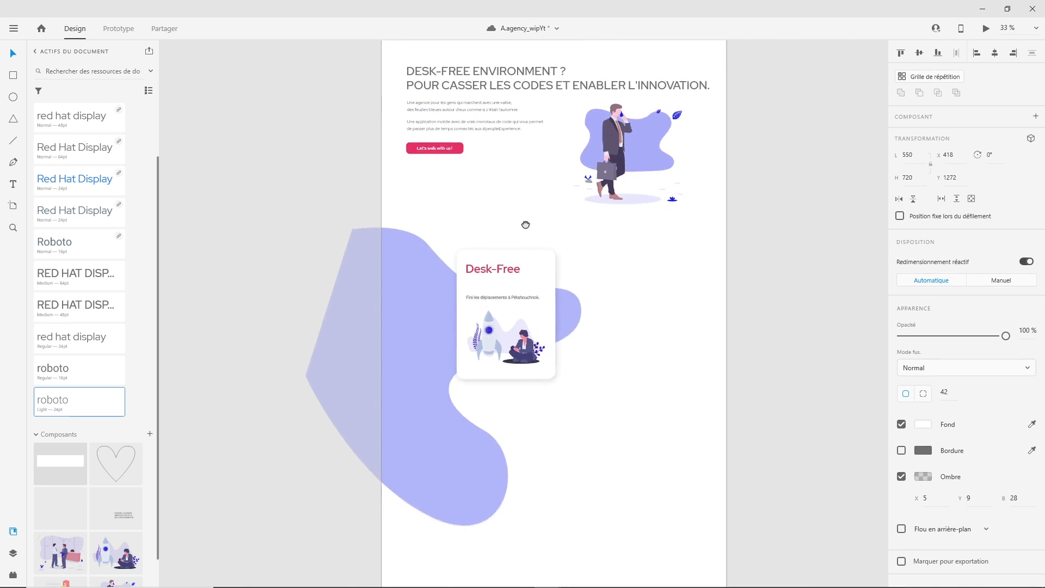
scroll(524, 224, up, 2)
click(382, 111)
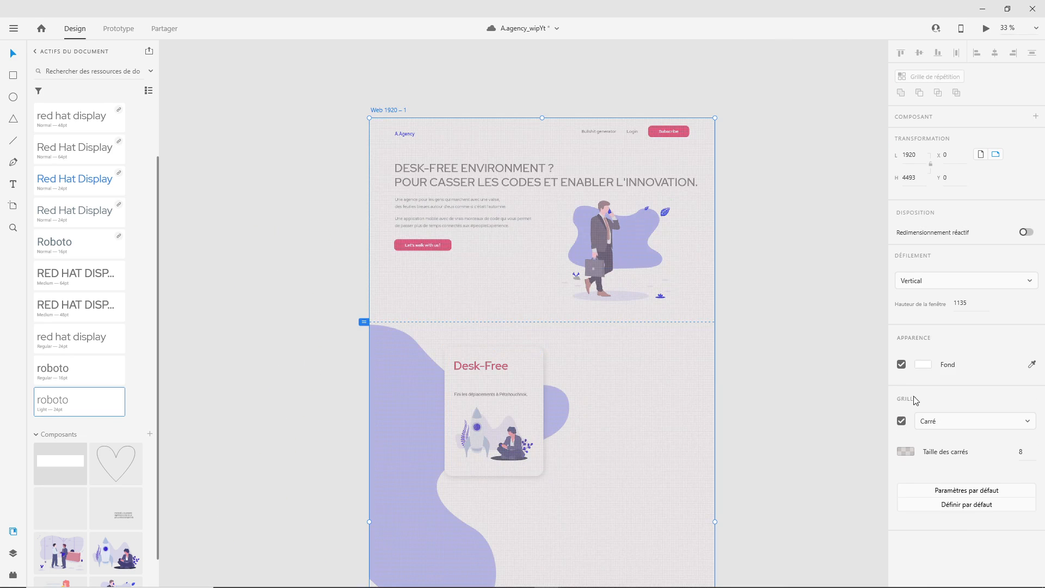
click(901, 421)
drag(599, 401, 555, 301)
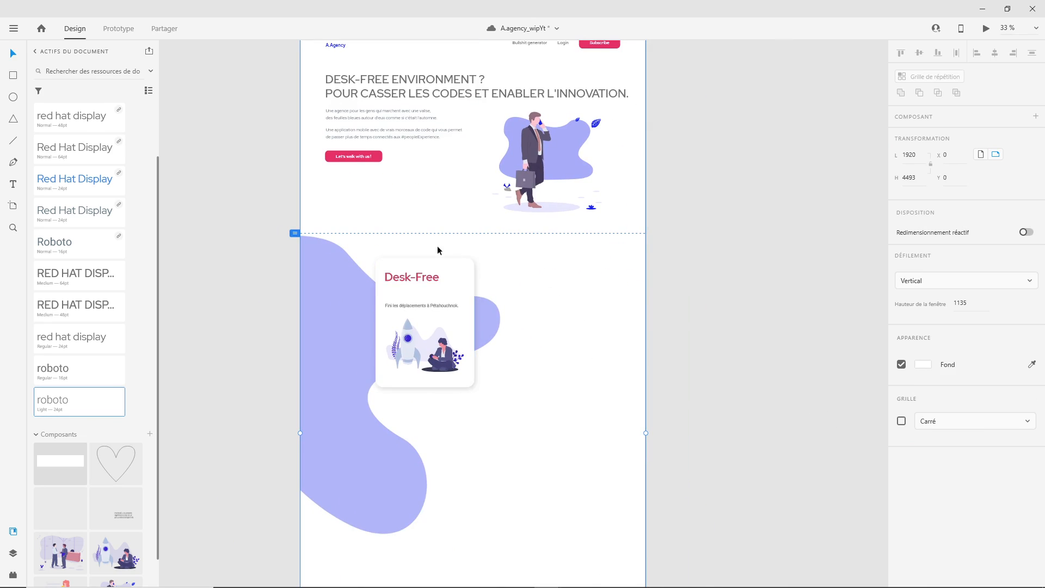
Duplicate the Desk-Free card with its heading, sentence and illustration, placing the copy beside the original at X 1067, Y 1272
drag(435, 247, 413, 408)
click(586, 295)
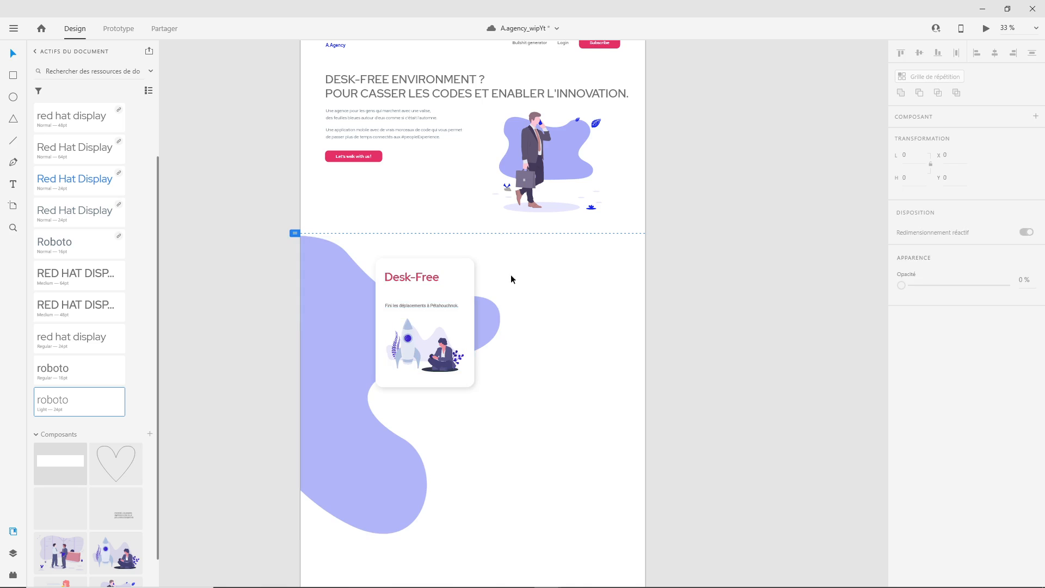
drag(548, 251, 305, 408)
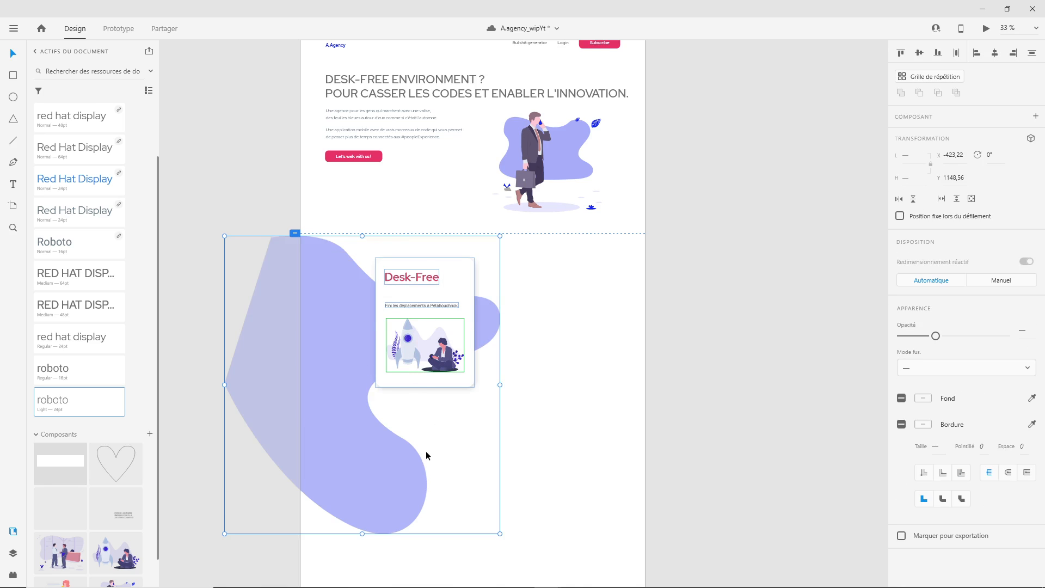
drag(426, 452, 334, 459)
click(421, 319)
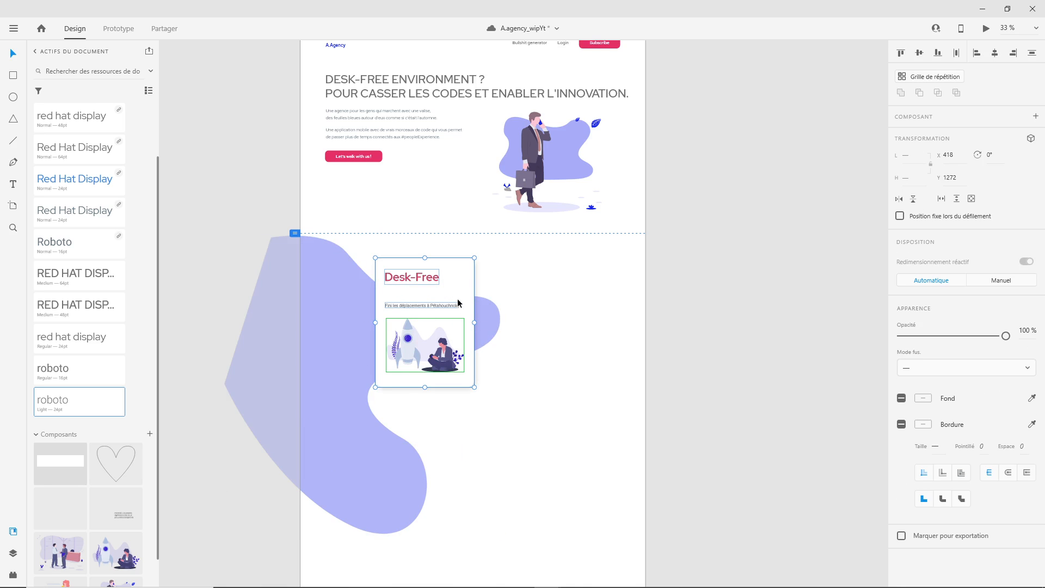
drag(458, 296, 574, 301)
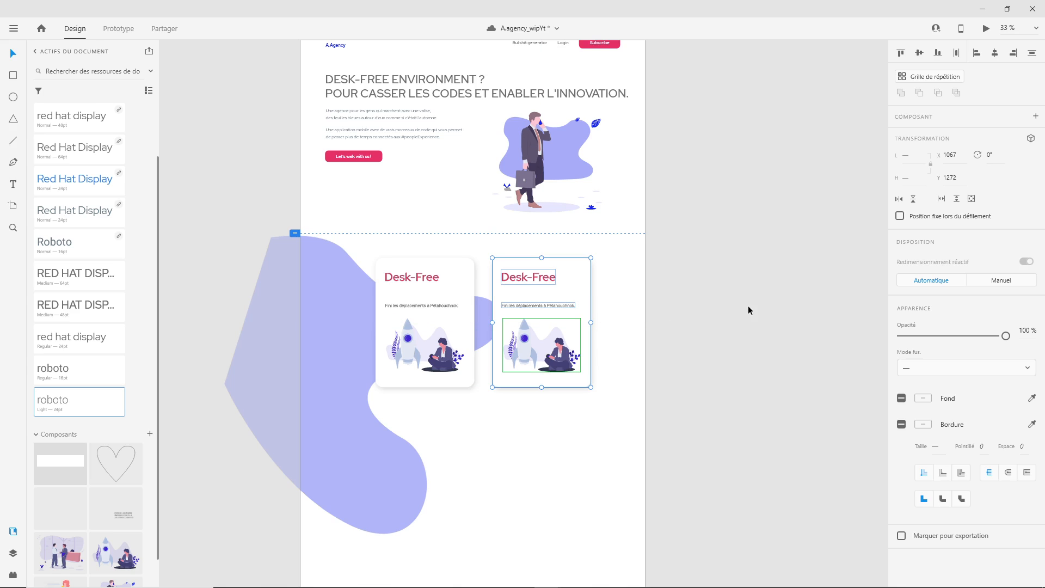
Show the 12-column layout grid on the Web 1920 – 1 artboard
scroll(658, 245, up, 2)
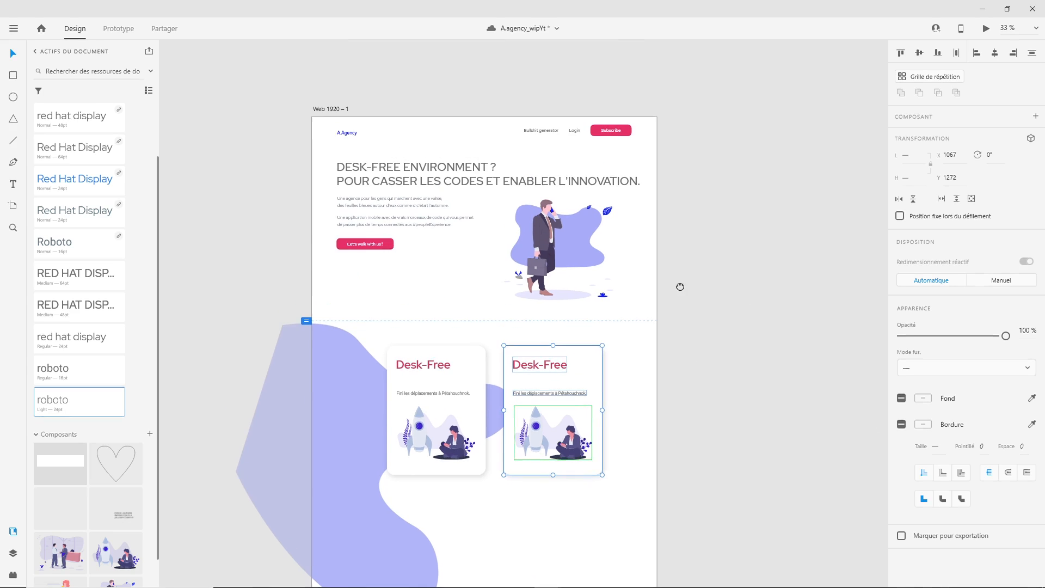
click(321, 112)
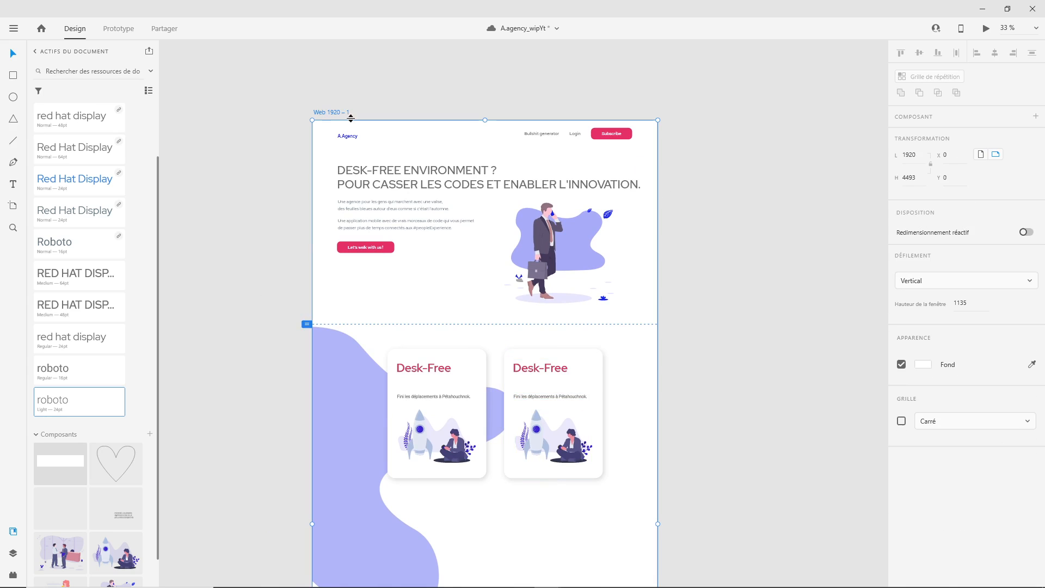
click(929, 422)
click(935, 400)
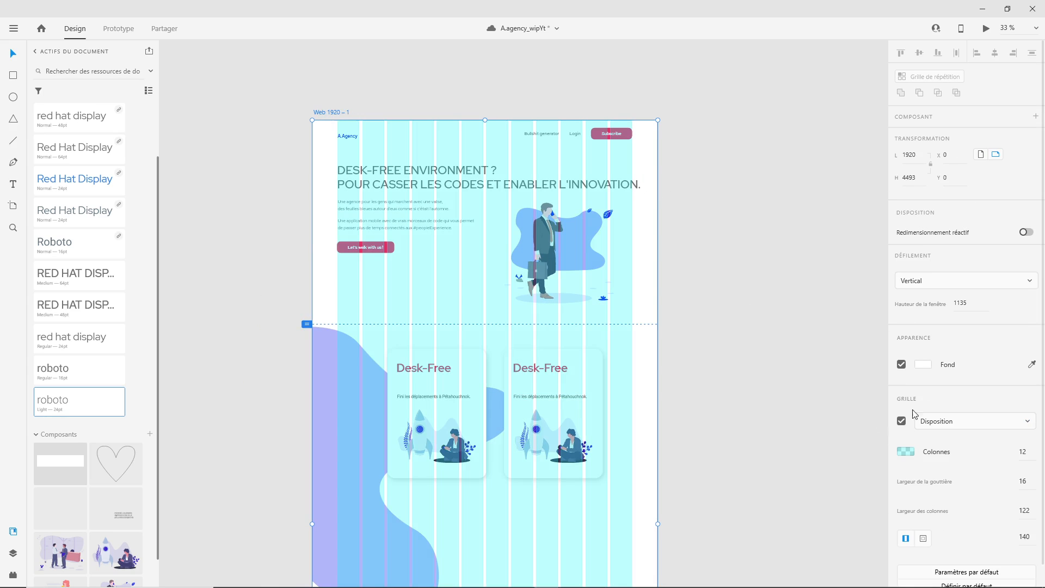
Move the duplicated card with all its contents to X 1108, Y 1272, following the column grid
click(549, 385)
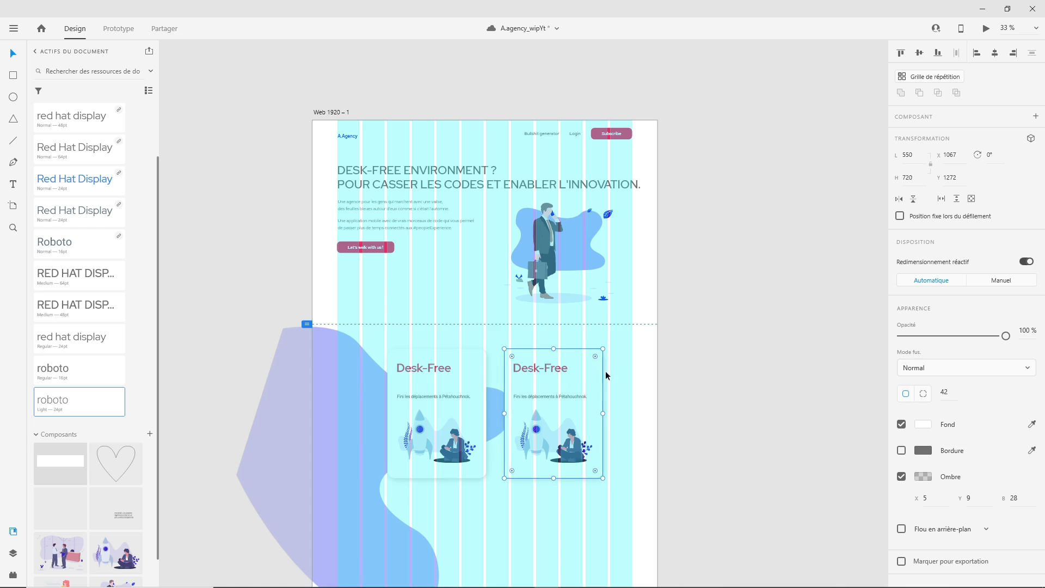
drag(647, 341, 501, 507)
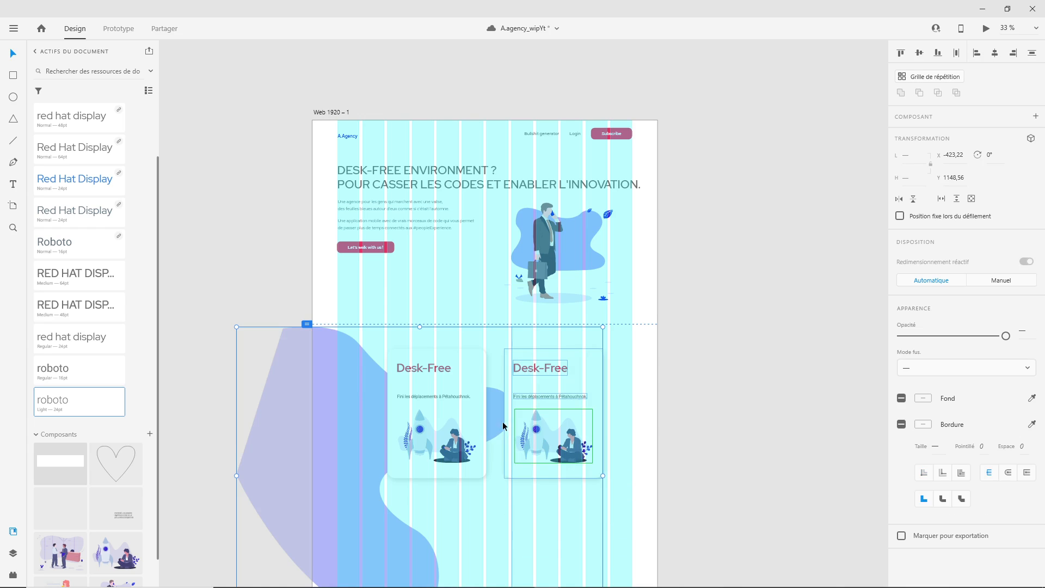
drag(527, 384, 537, 369)
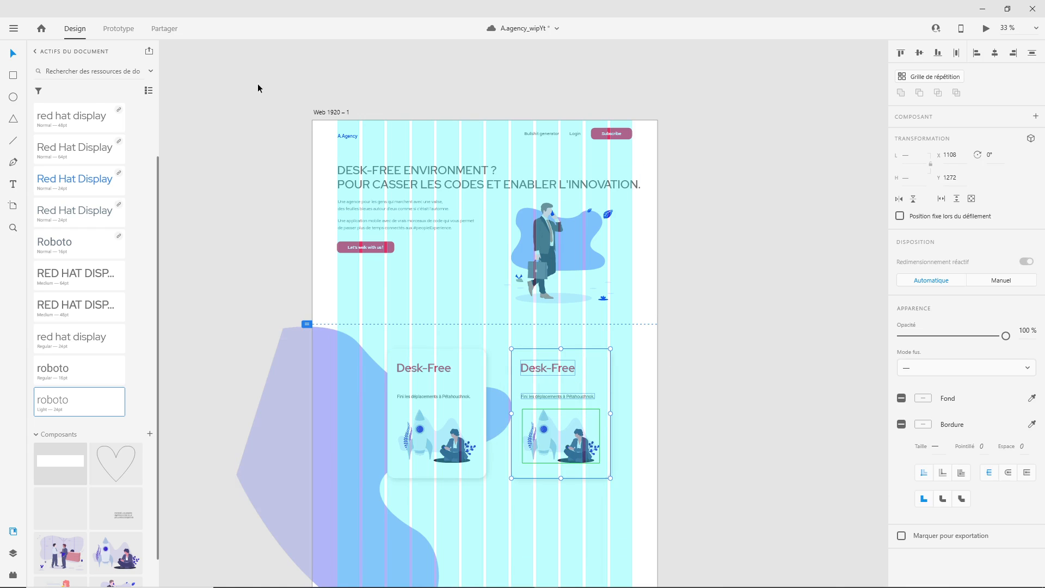
Turn off the layout grid on the Web 1920 – 1 artboard and deselect the artboard
click(330, 112)
click(903, 426)
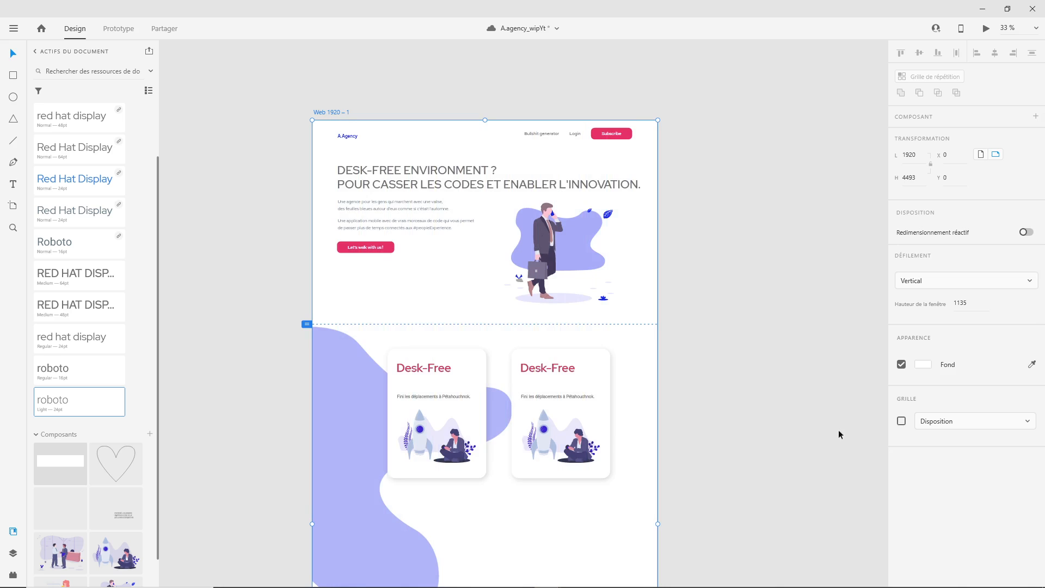
click(840, 431)
Enlarge the tinted blob to about 1807 by 1789 and move it to about X -408, Y 973
scroll(684, 405, down, 3)
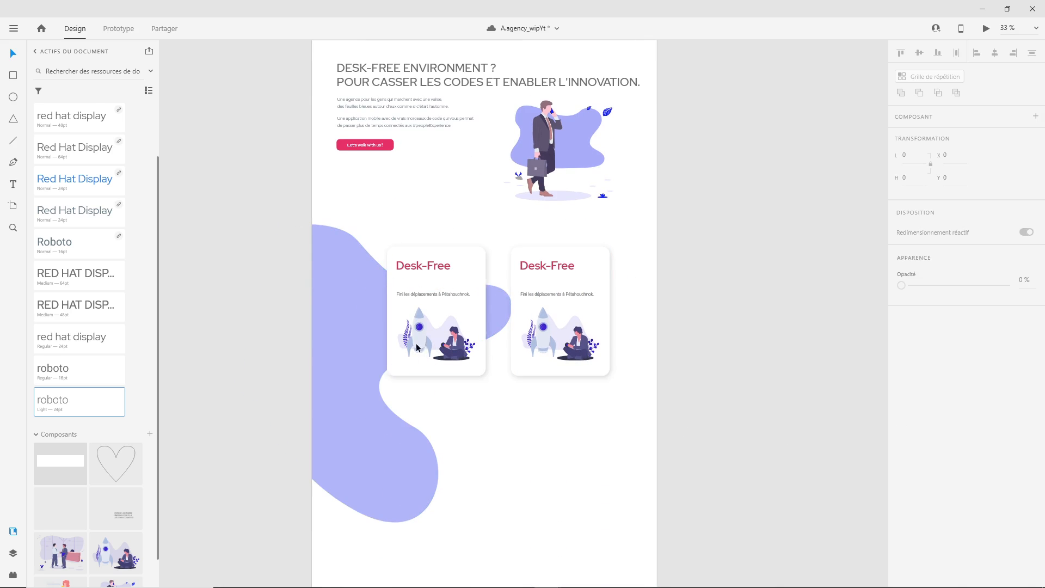
click(508, 313)
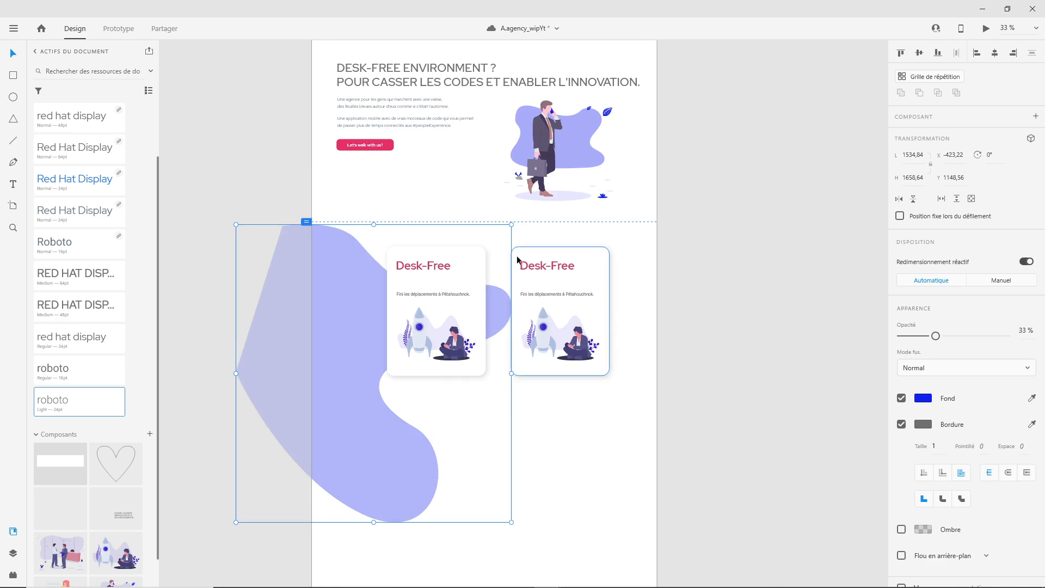
drag(510, 224, 561, 201)
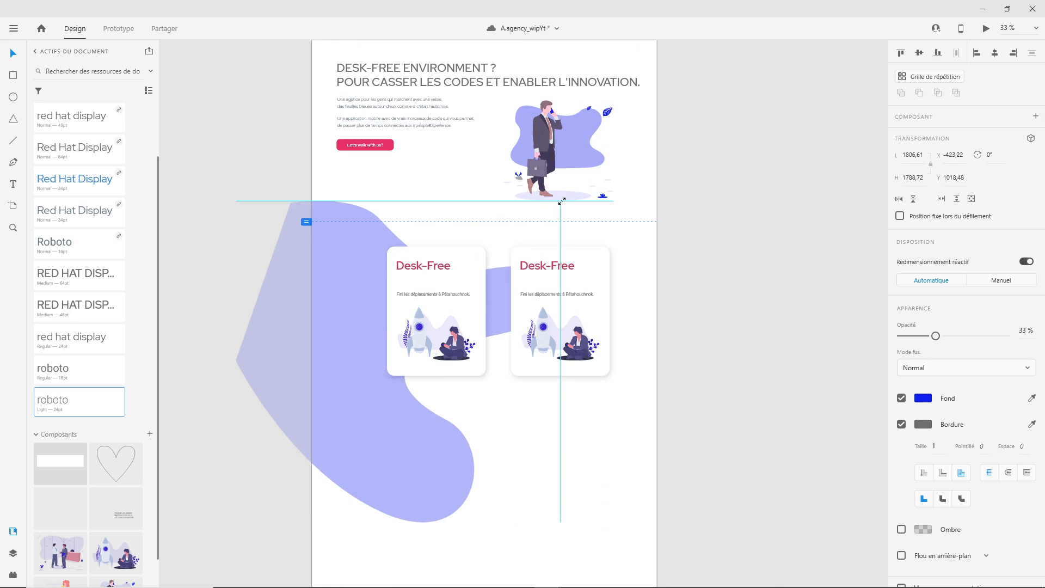
drag(348, 294, 349, 285)
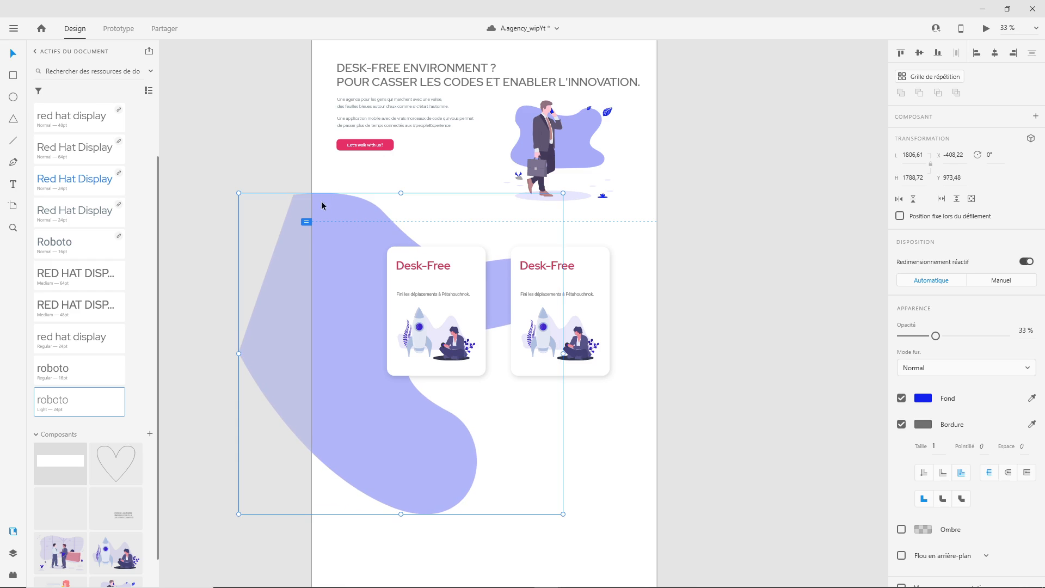
Preview the page, examine the section with the two cards over the blob, and close the preview
click(985, 28)
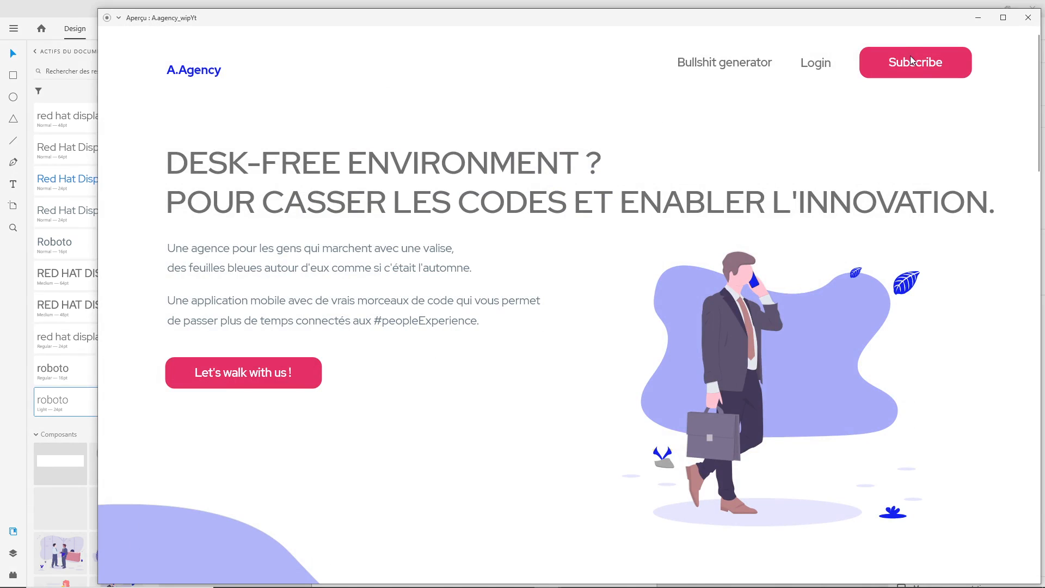
click(1028, 17)
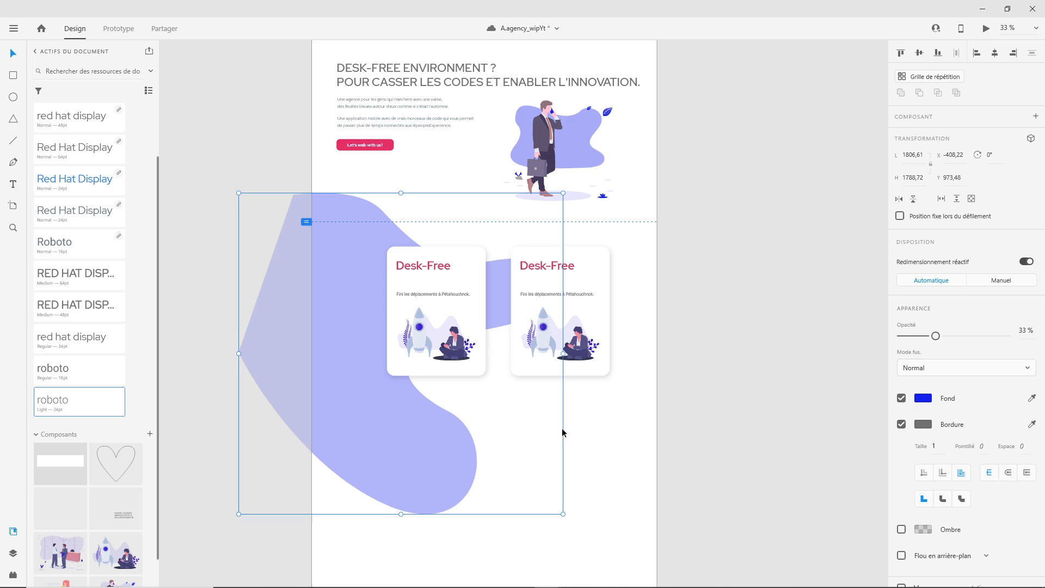
click(986, 28)
scroll(635, 240, down, 5)
scroll(634, 241, down, 1)
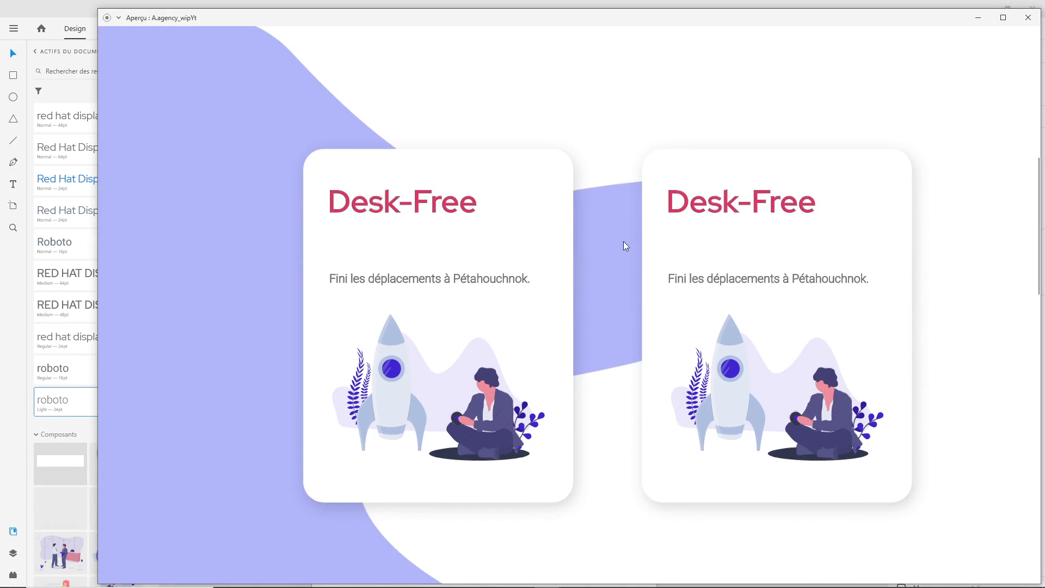
click(1037, 23)
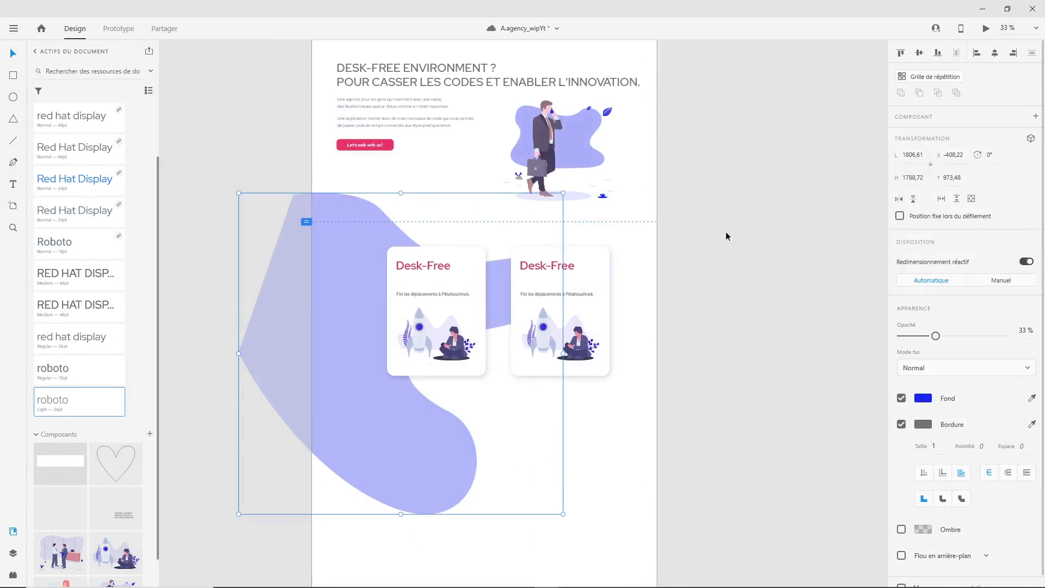
Remove the border from the Desk-Free headings on both cards
double_click(426, 272)
drag(408, 247, 526, 307)
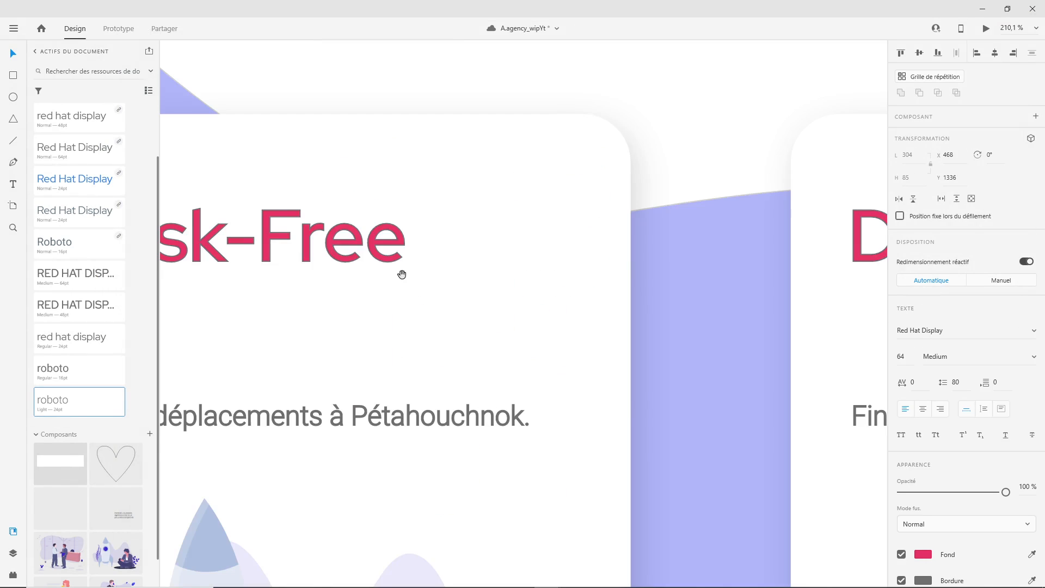
drag(295, 254, 403, 309)
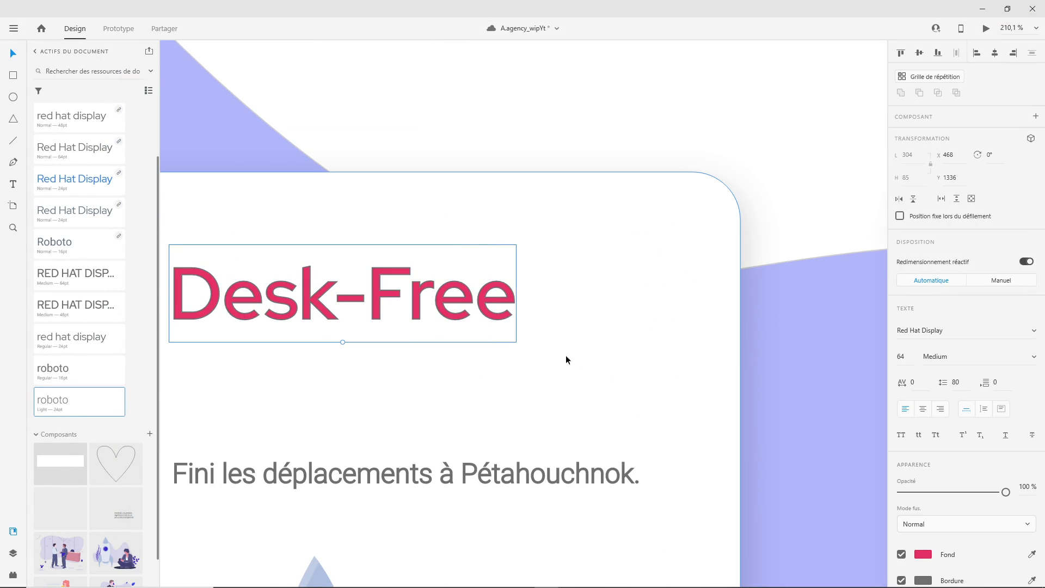
scroll(655, 366, down, 2)
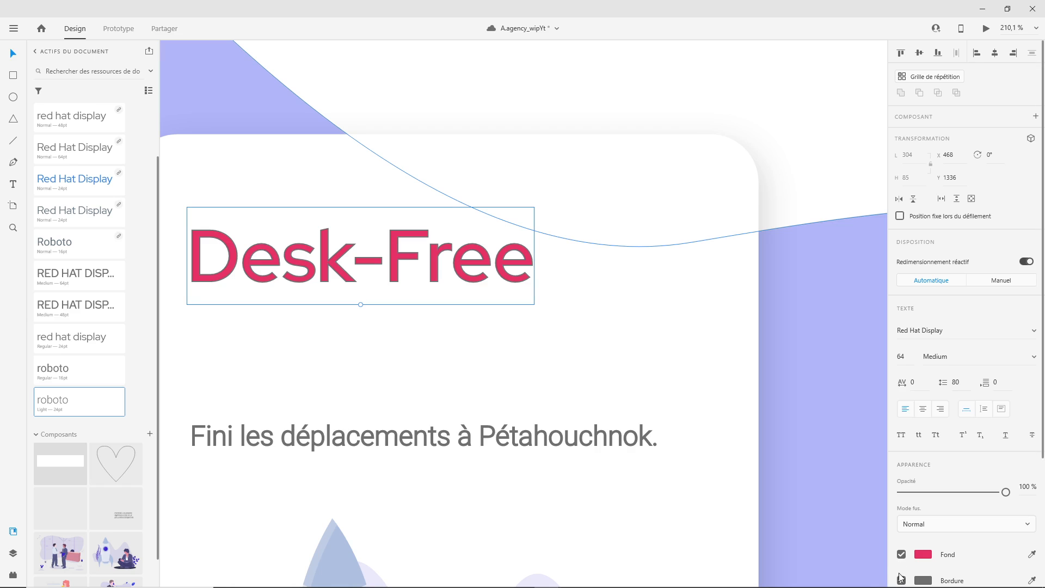
scroll(678, 319, right, 5)
click(571, 272)
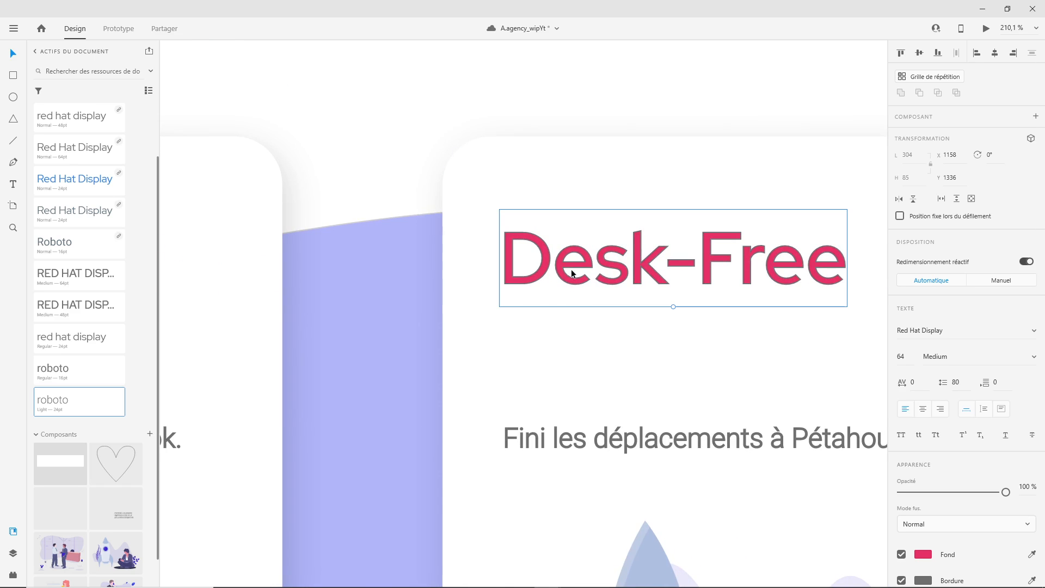
click(902, 580)
drag(694, 319, 483, 296)
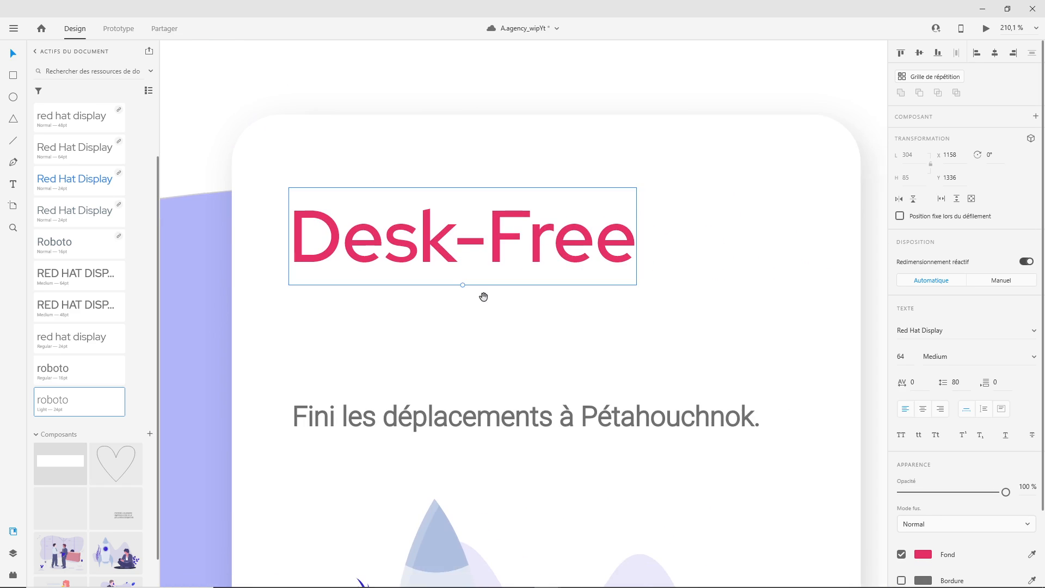
scroll(555, 331, down, 3)
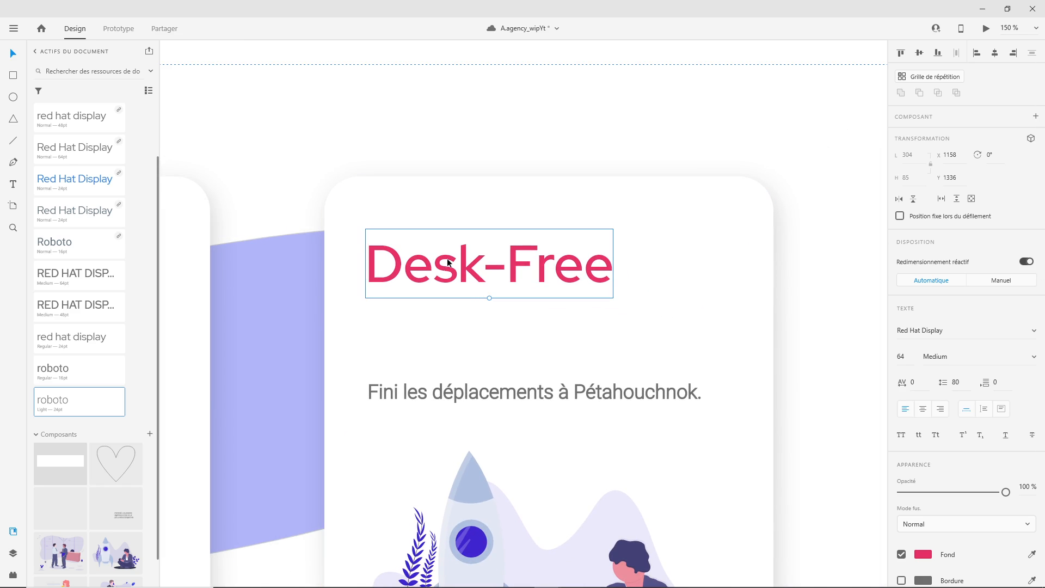
double_click(440, 267)
click(473, 275)
key(Escape)
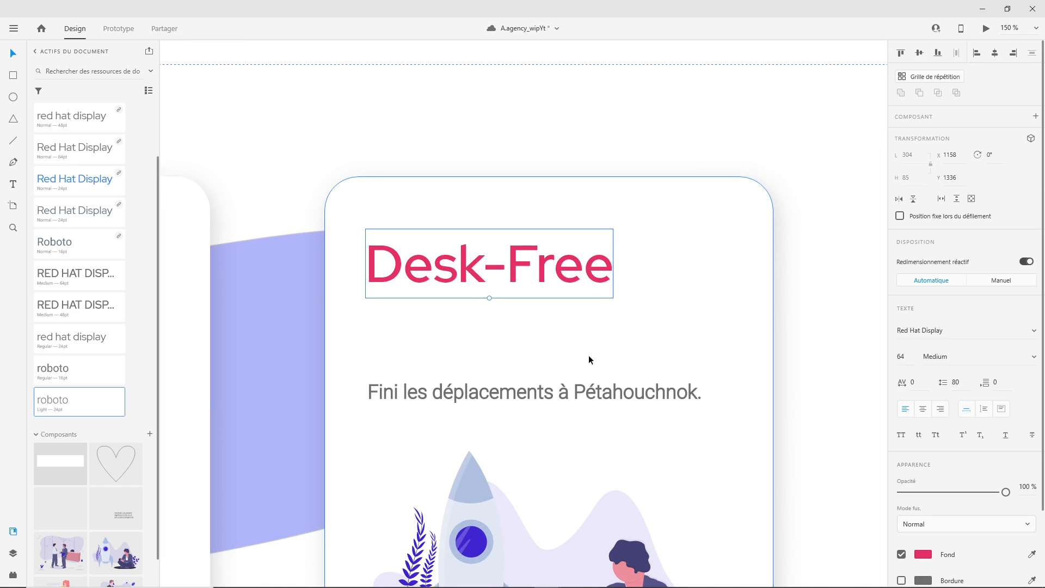
Replace the rocket illustration on the second card with the component of two men shaking hands, placed below the sentence
scroll(601, 397, down, 3)
scroll(608, 401, down, 2)
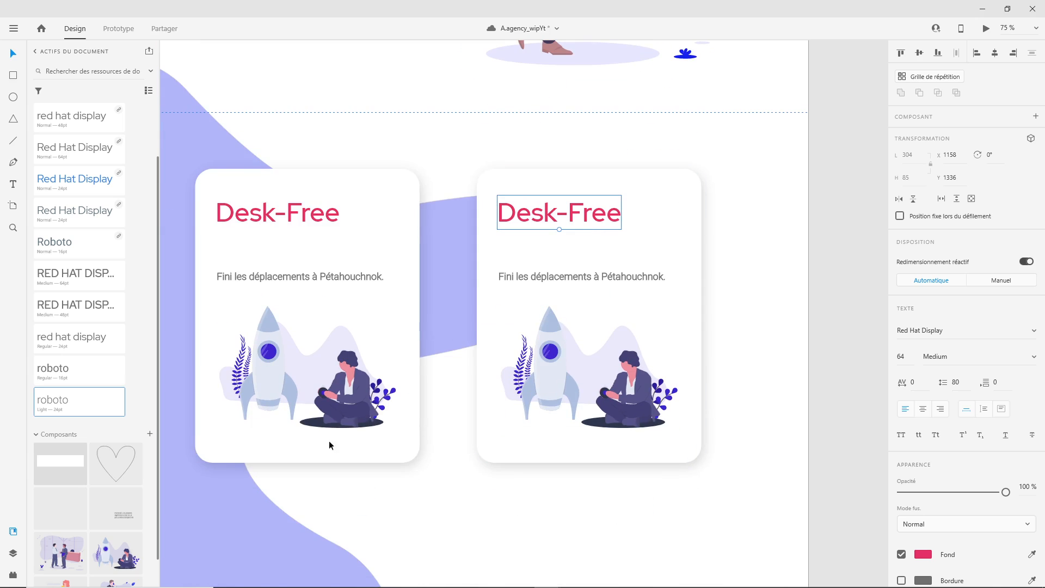
drag(62, 553, 626, 517)
click(569, 419)
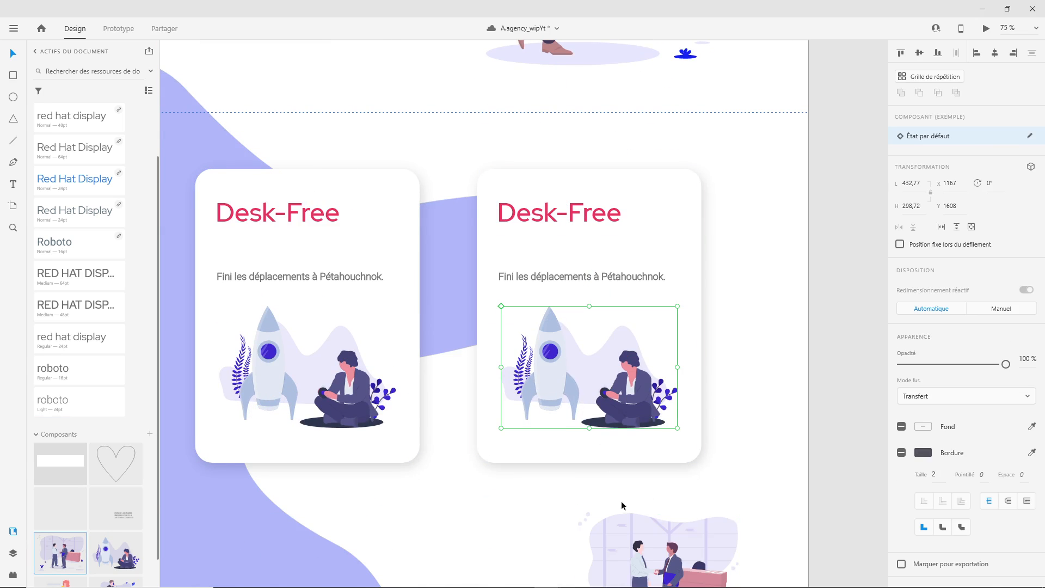
key(Delete)
drag(658, 564, 587, 372)
click(730, 390)
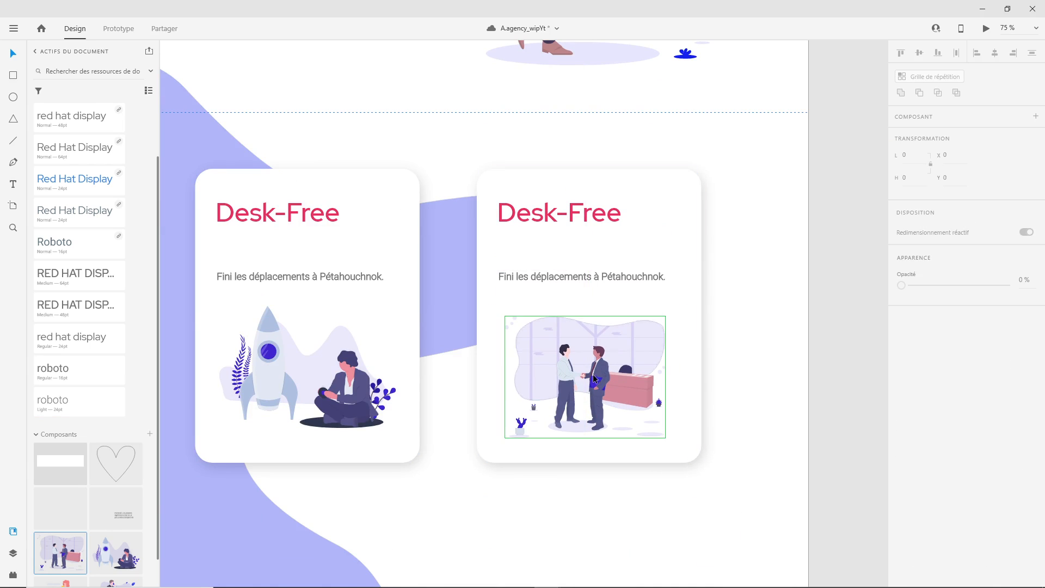
Change the second card's heading to "Cowork-Free"
click(562, 276)
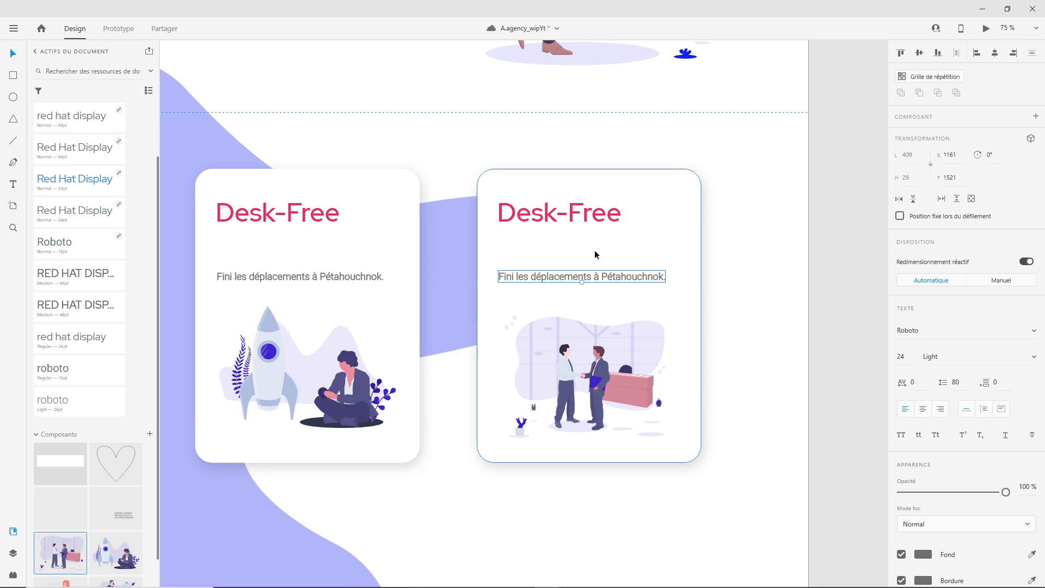
click(541, 214)
double_click(541, 214)
drag(556, 214, 486, 214)
text(Co)
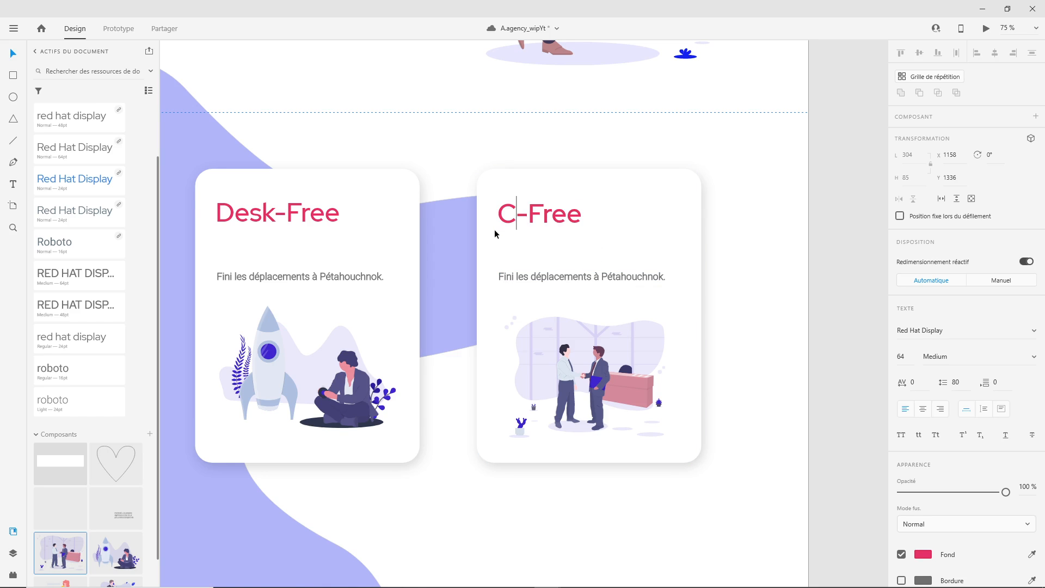
text(work)
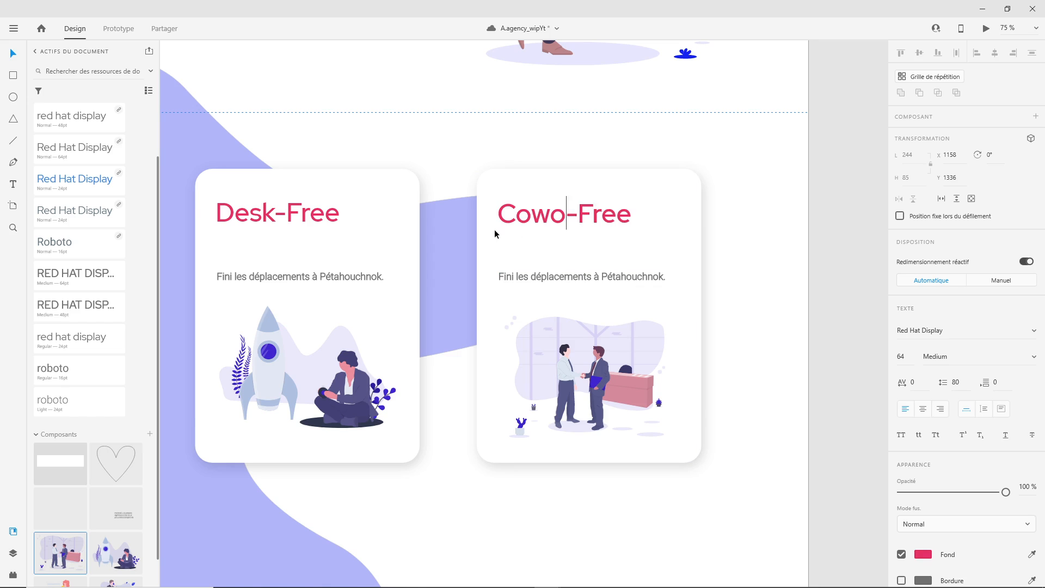
key(Escape)
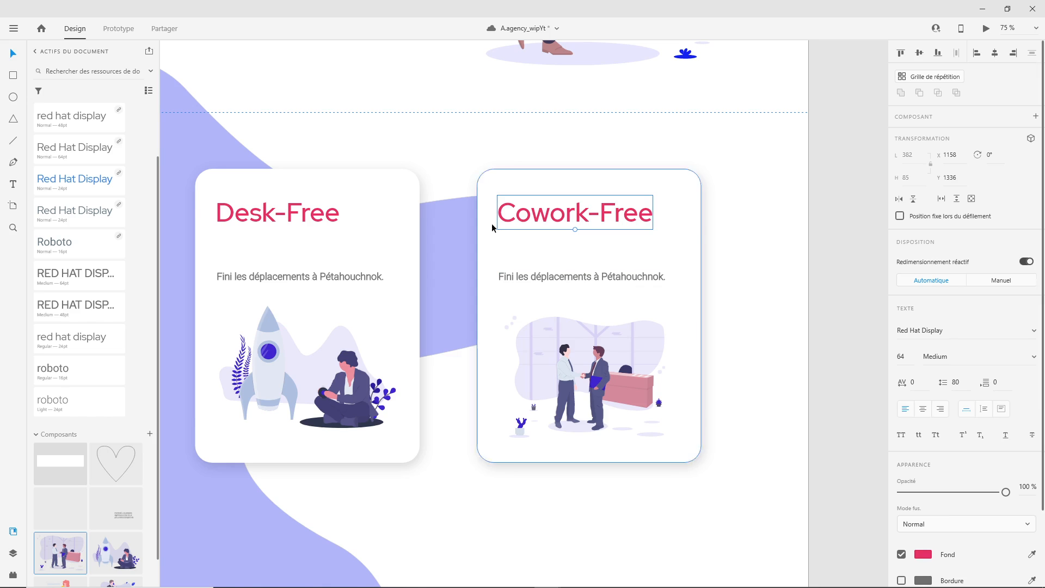
Change the sentence on the Cowork-Free card to "Ha donc on se sert la main ?"
click(542, 278)
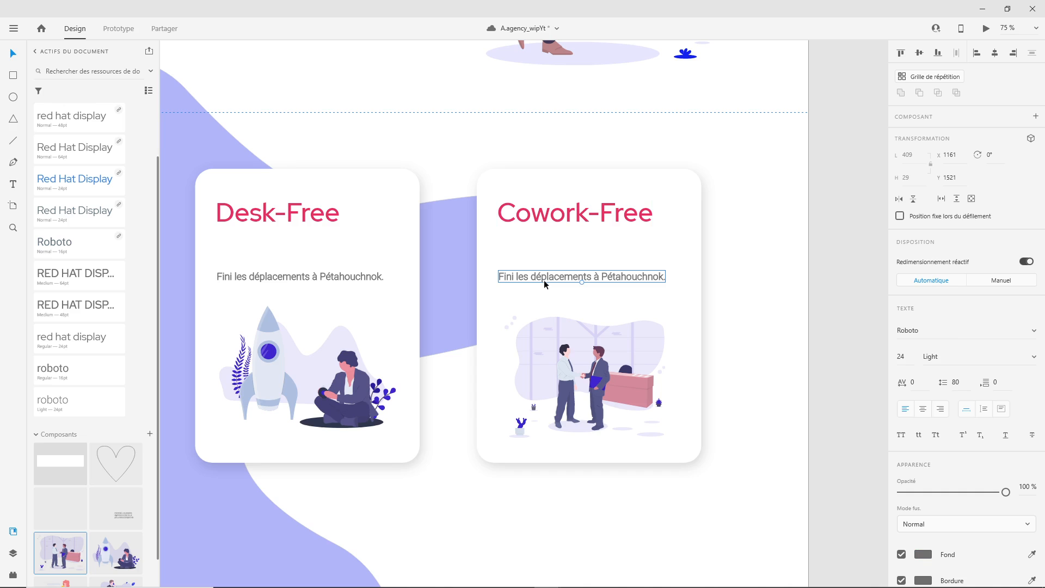
double_click(544, 277)
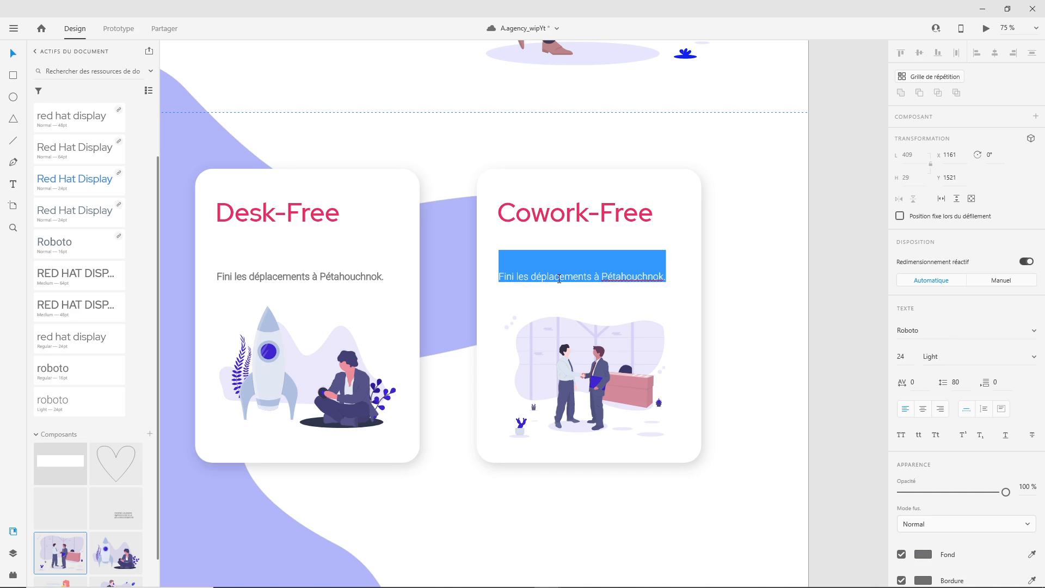
text(HA dond)
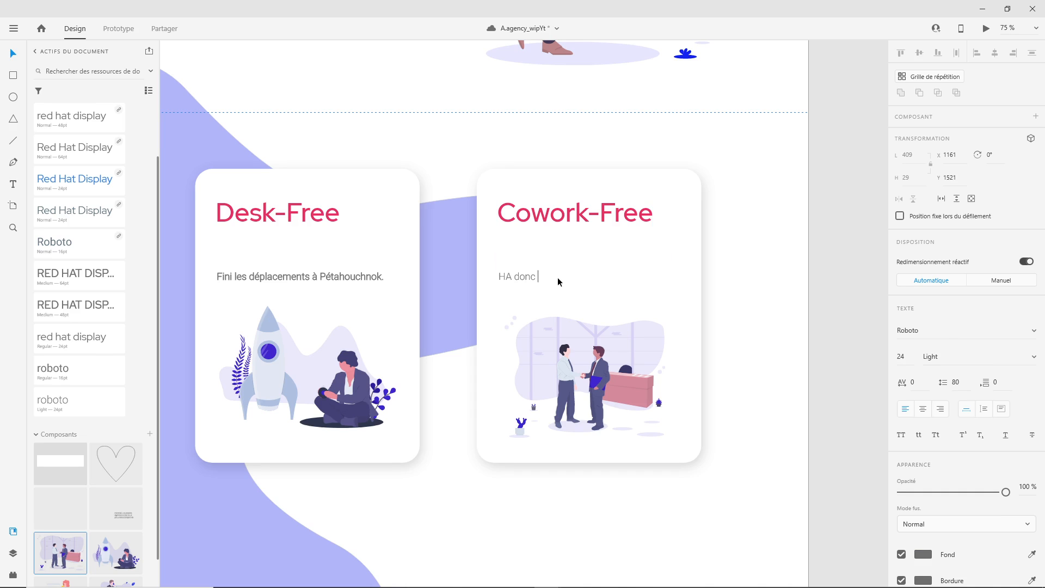
text( on se sert la main ?)
key(Escape)
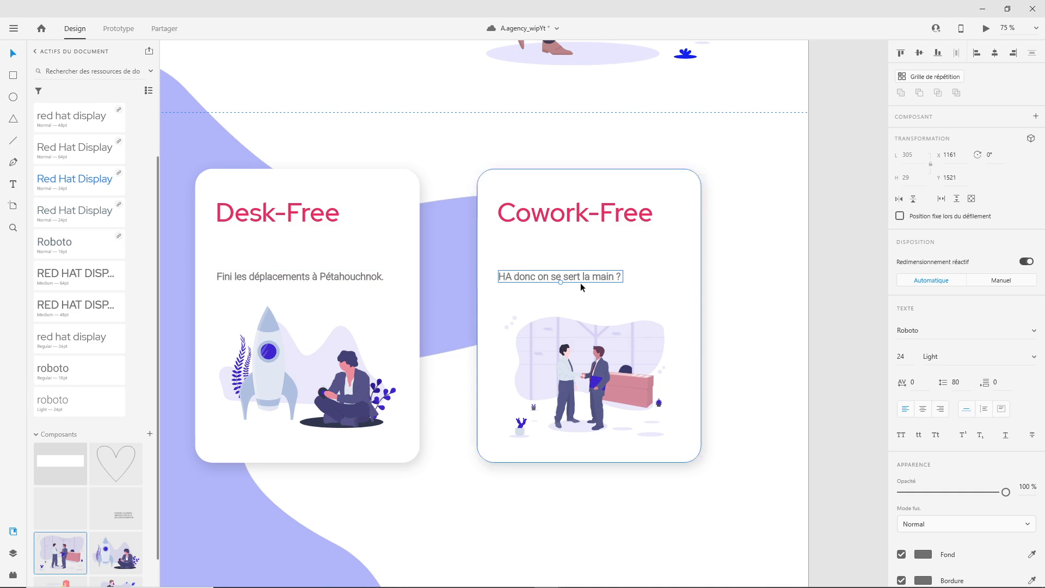
double_click(512, 278)
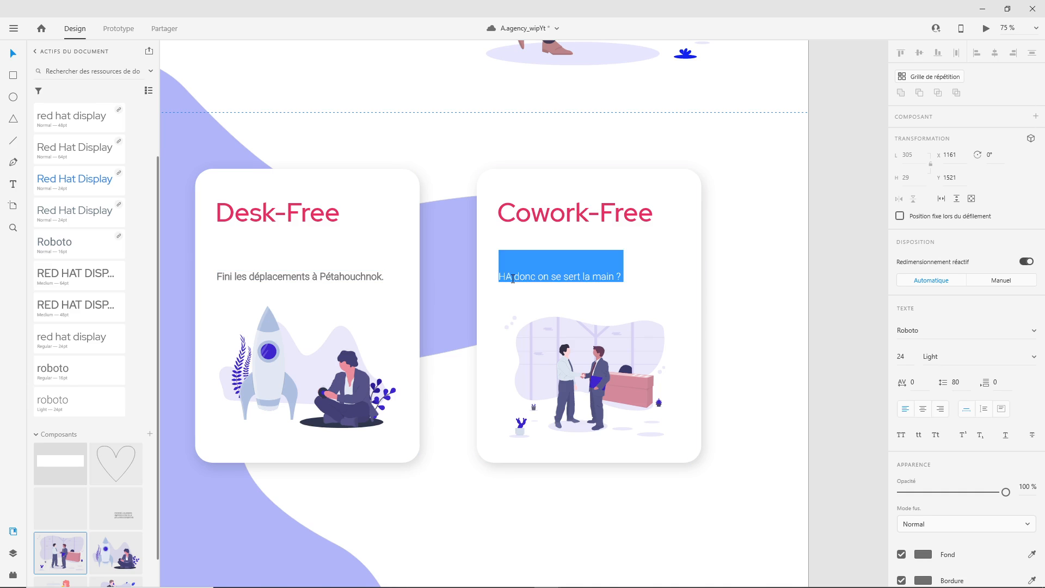
click(511, 278)
key(BackSpace)
text(a)
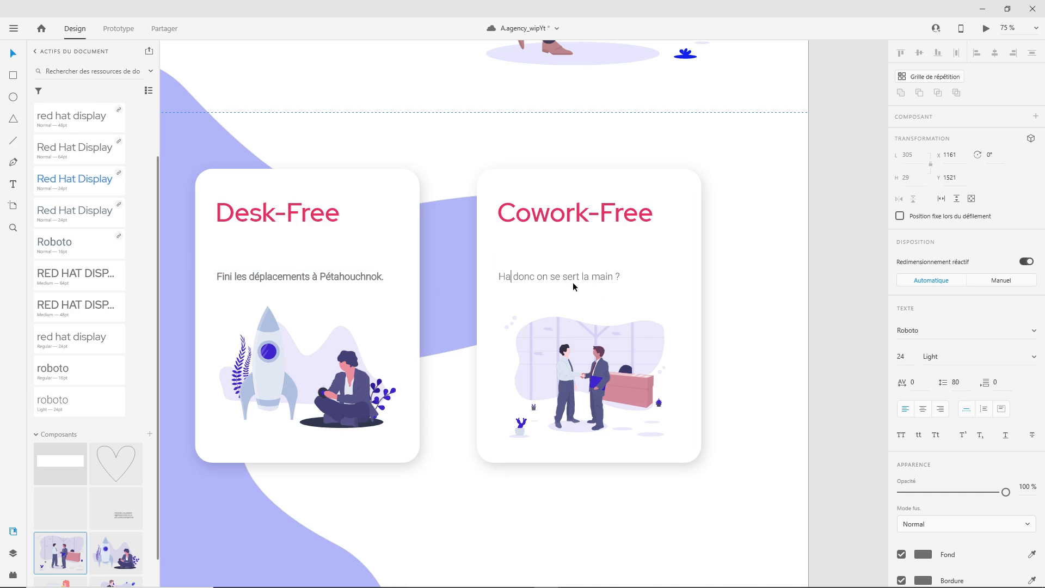
key(Escape)
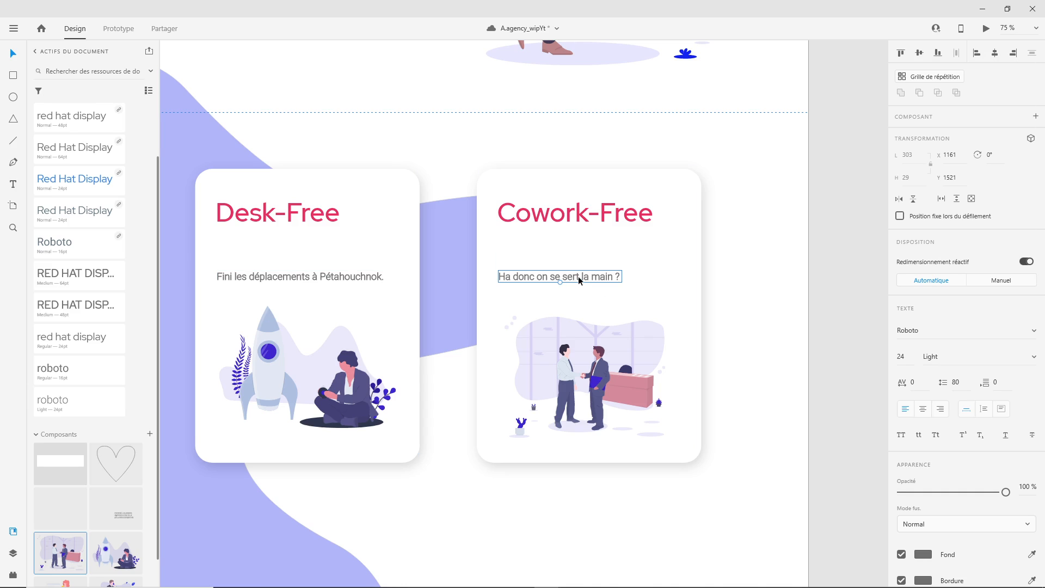
Place a copy of the Cowork-Free card's sentence below the original and change its text to "Hahaha oui oui... Amazing" on two lines
drag(571, 273, 635, 289)
double_click(600, 289)
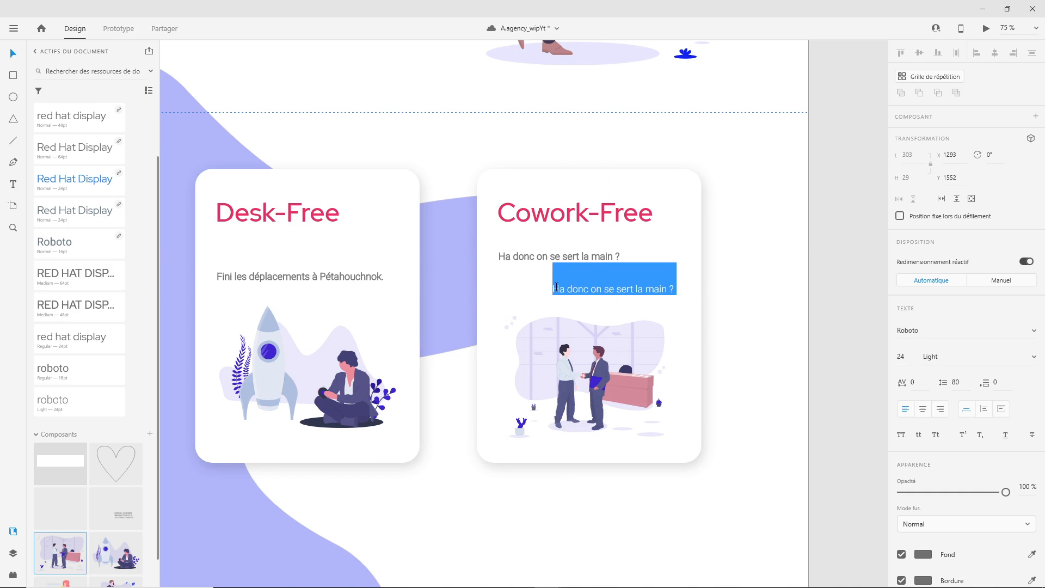
text(Hahaha)
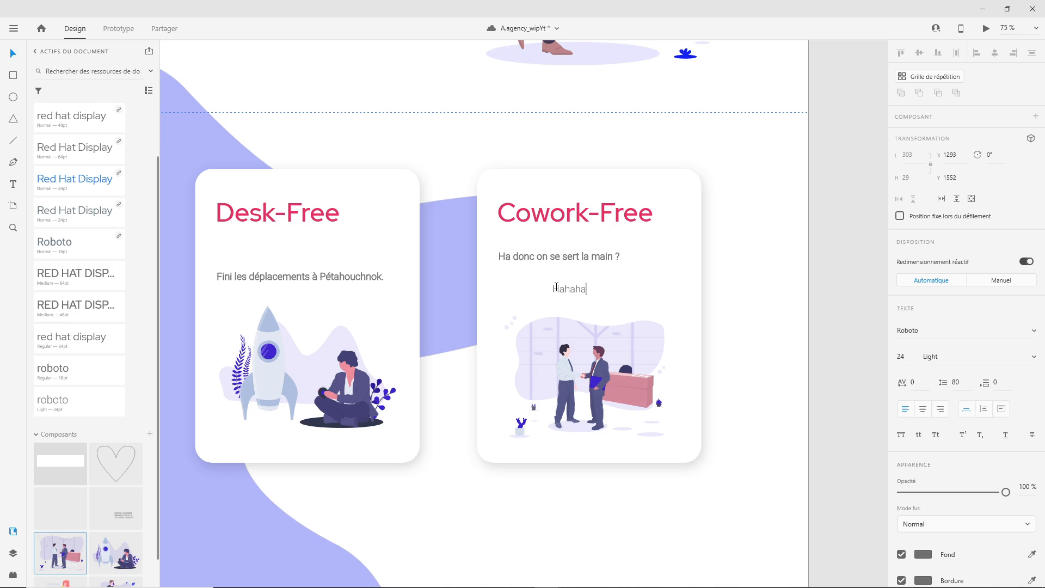
text( Ou)
text(oui ou)
text(mazing)
key(Escape)
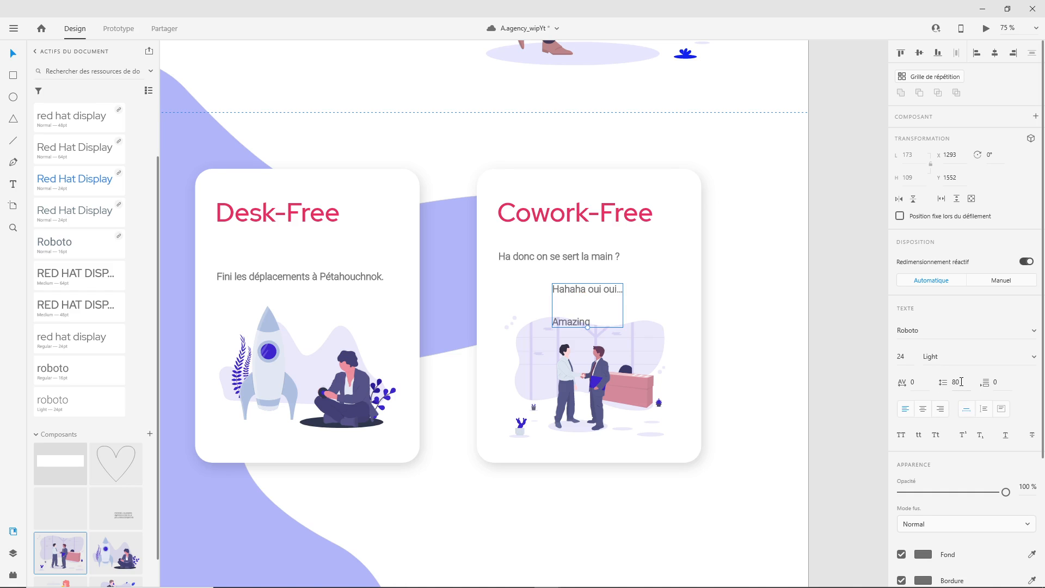
Set the line spacing of the two-line reply on the Cowork-Free card to 36
click(940, 379)
text(16)
key(Return)
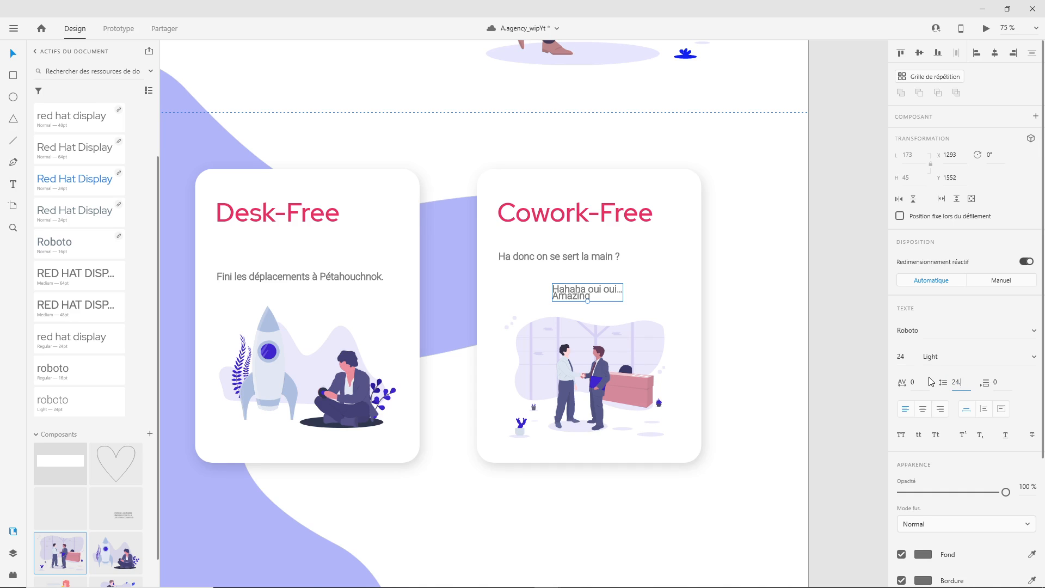
text(24)
key(Return)
click(932, 382)
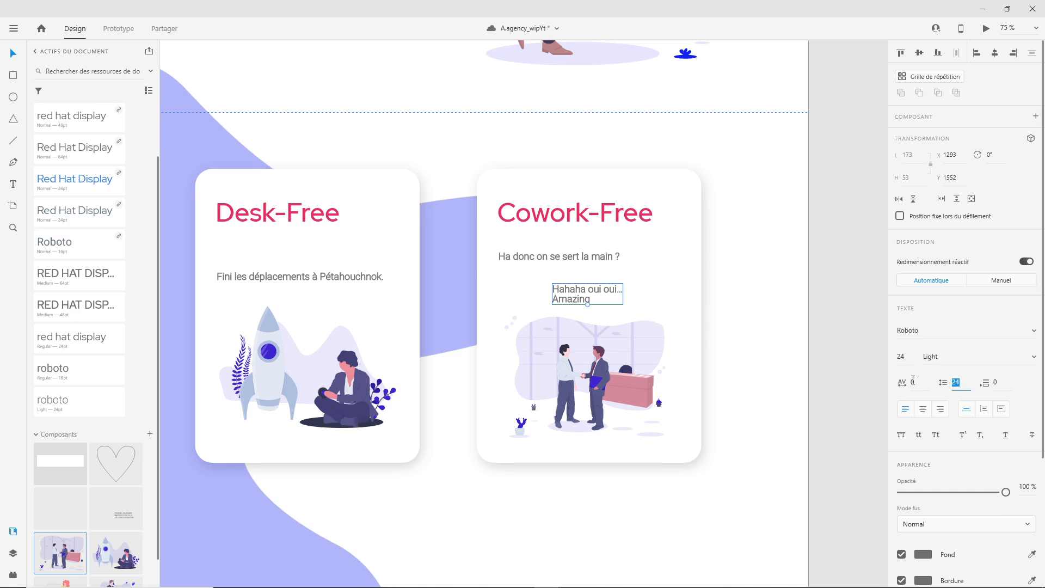
text(36)
key(Return)
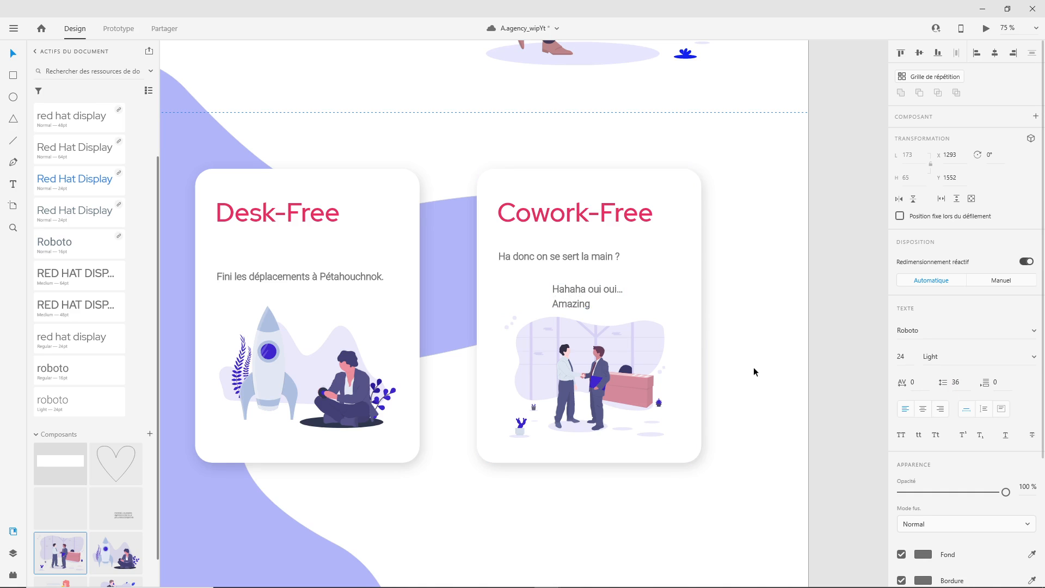
click(761, 303)
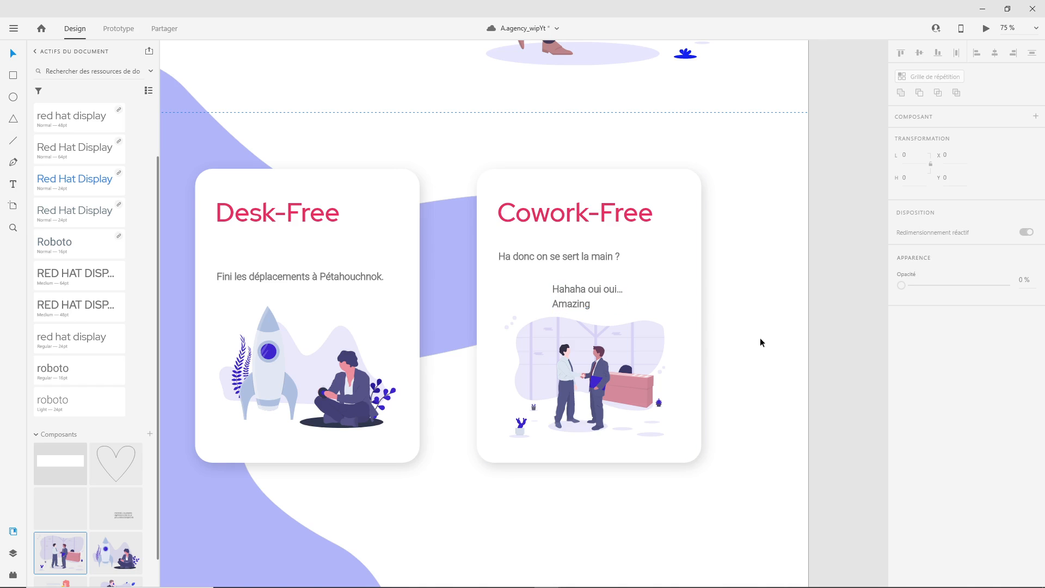
Move the two-line reply horizontally to X 1397, lining it up with the right edge of the handshake illustration
click(577, 300)
drag(576, 299, 633, 295)
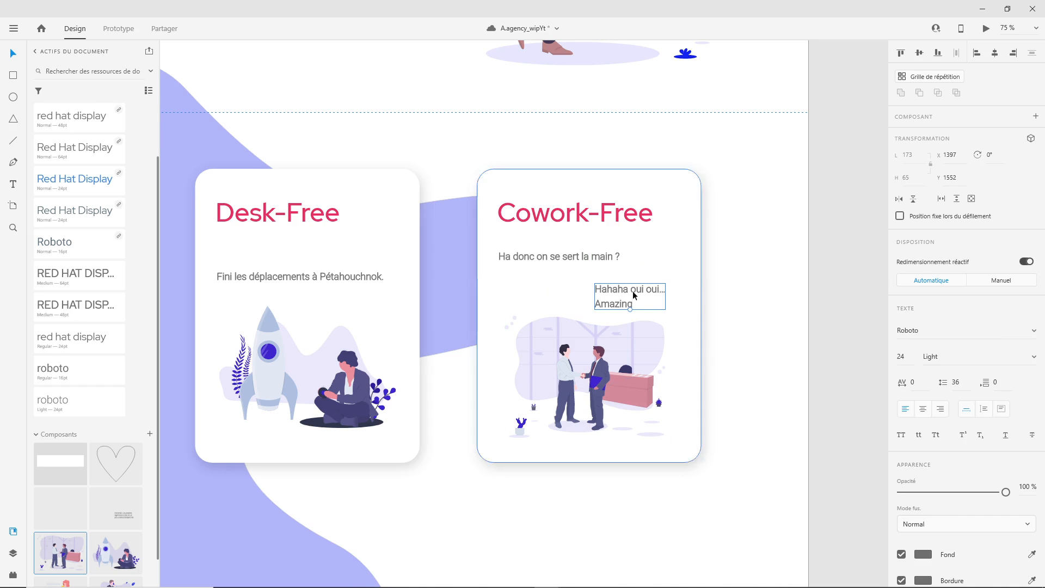
click(524, 255)
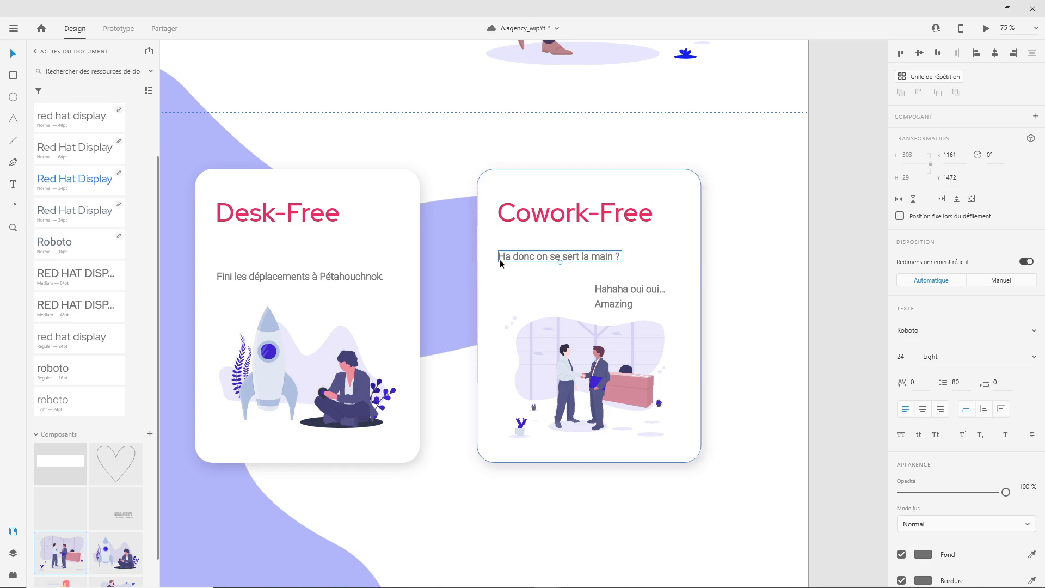
click(792, 297)
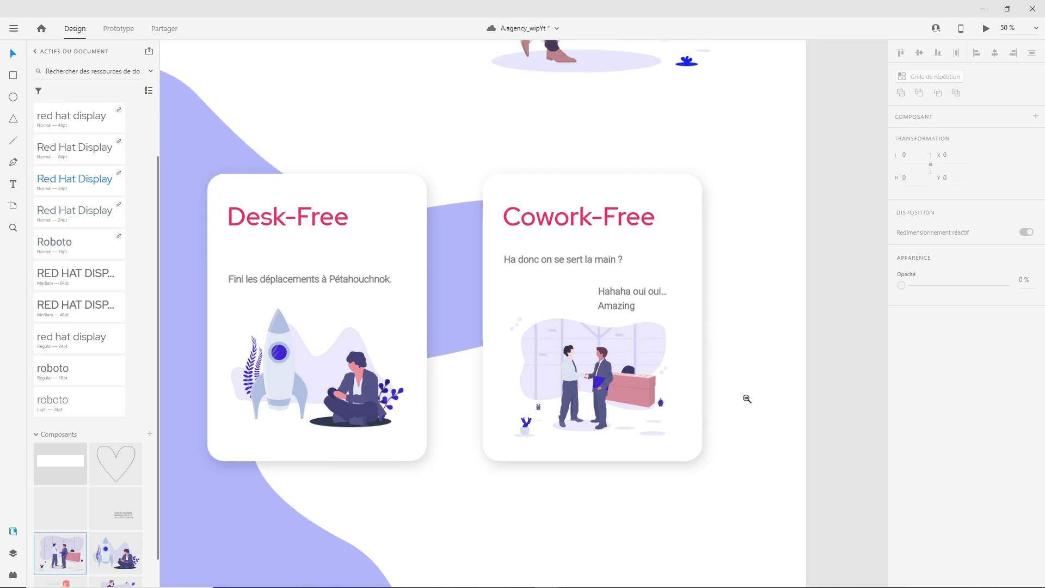
Select the tinted blob behind the cards and save the document
scroll(723, 412, down, 2)
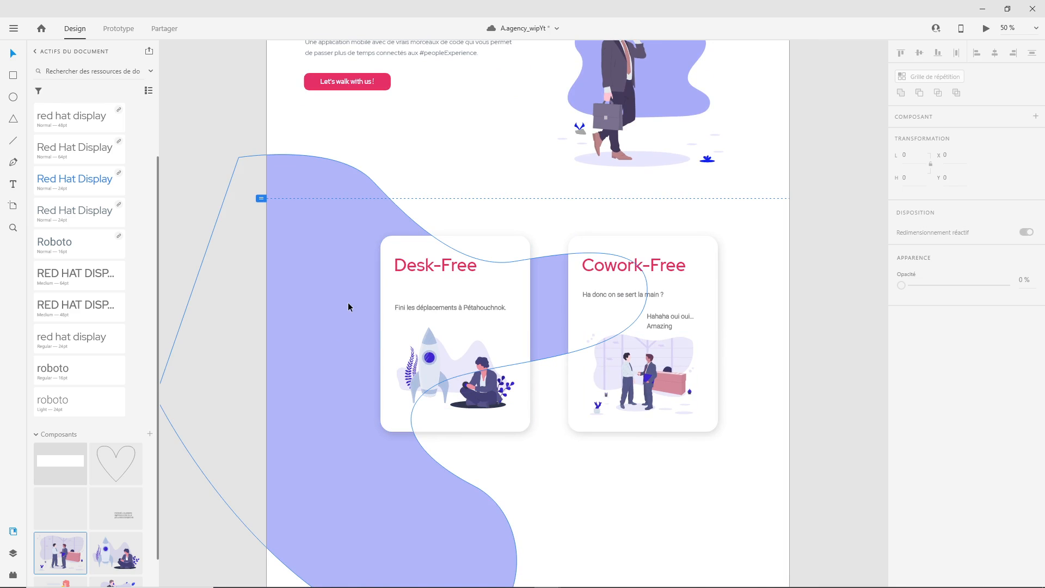
click(321, 274)
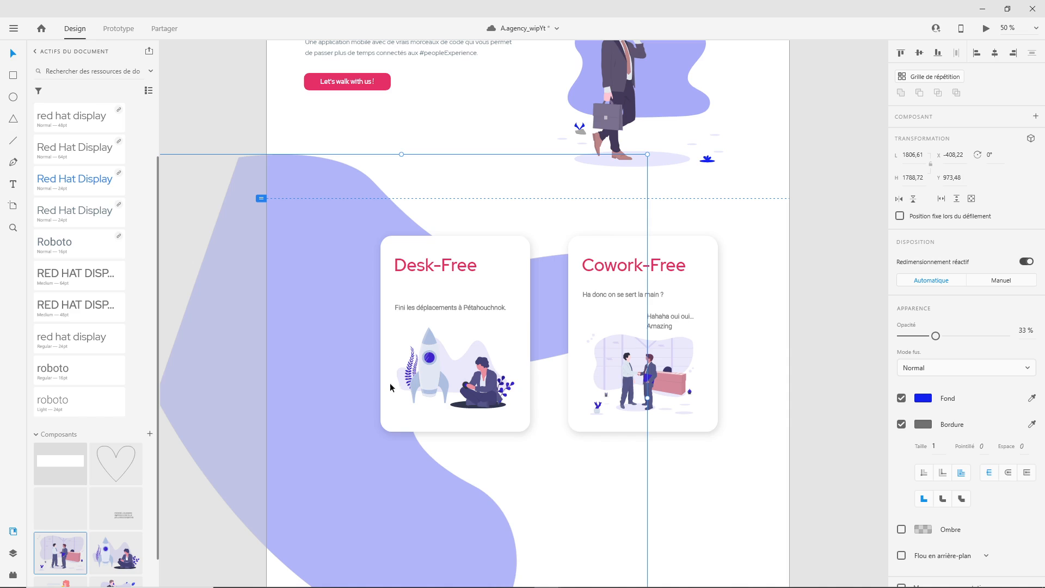
scroll(325, 360, down, 2)
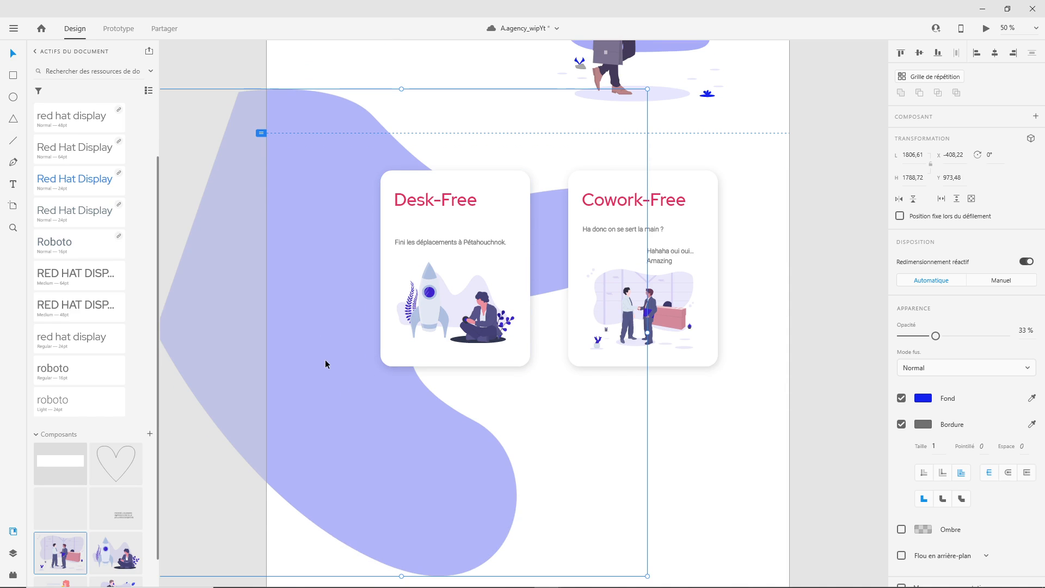
scroll(345, 359, down, 2)
scroll(371, 370, up, 4)
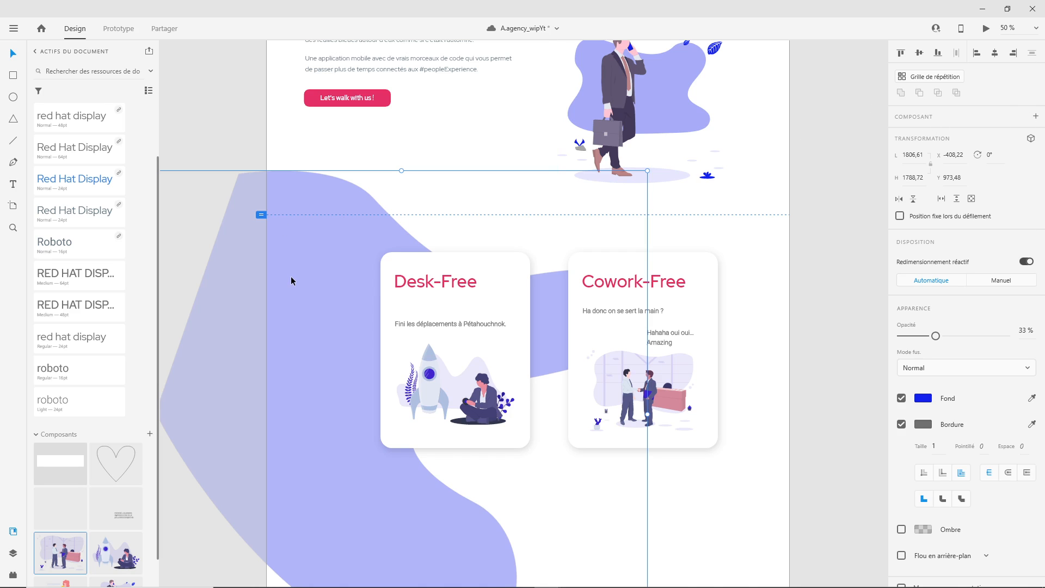
key(ctrl+s)
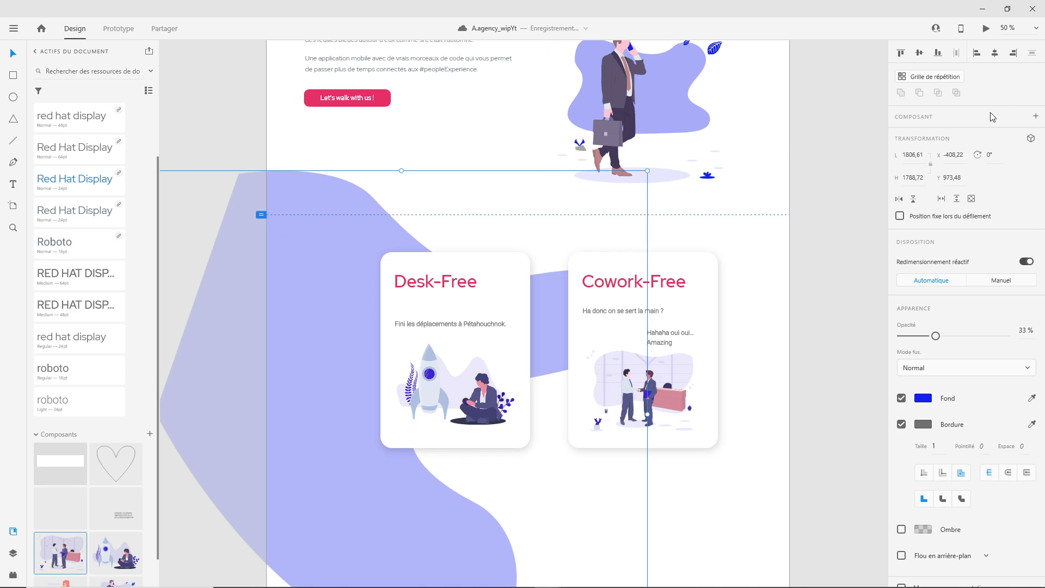
Turn the blob into a component and add a hover state named "État de survol"
click(1036, 118)
click(1036, 120)
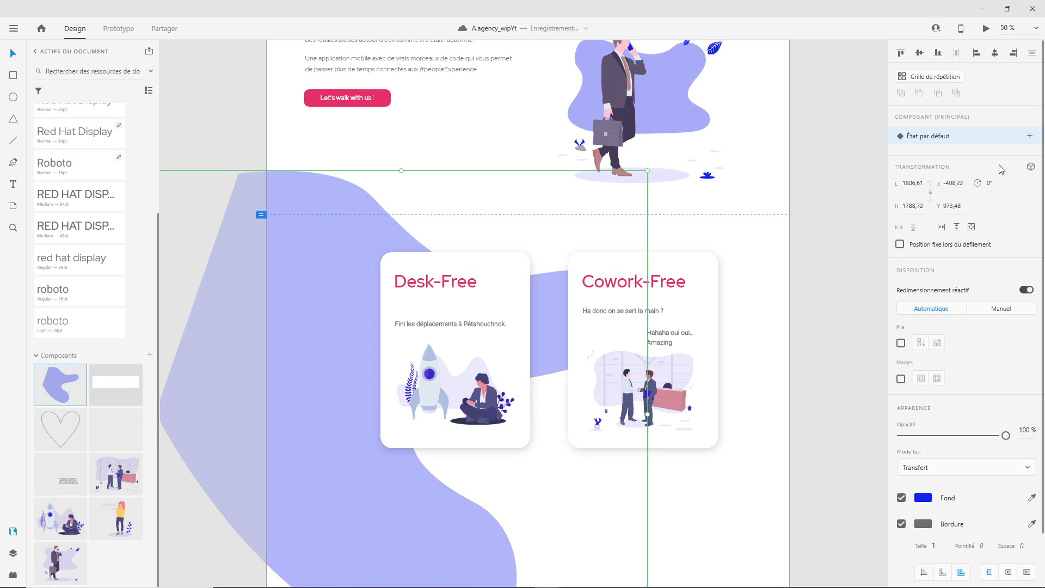
click(1030, 138)
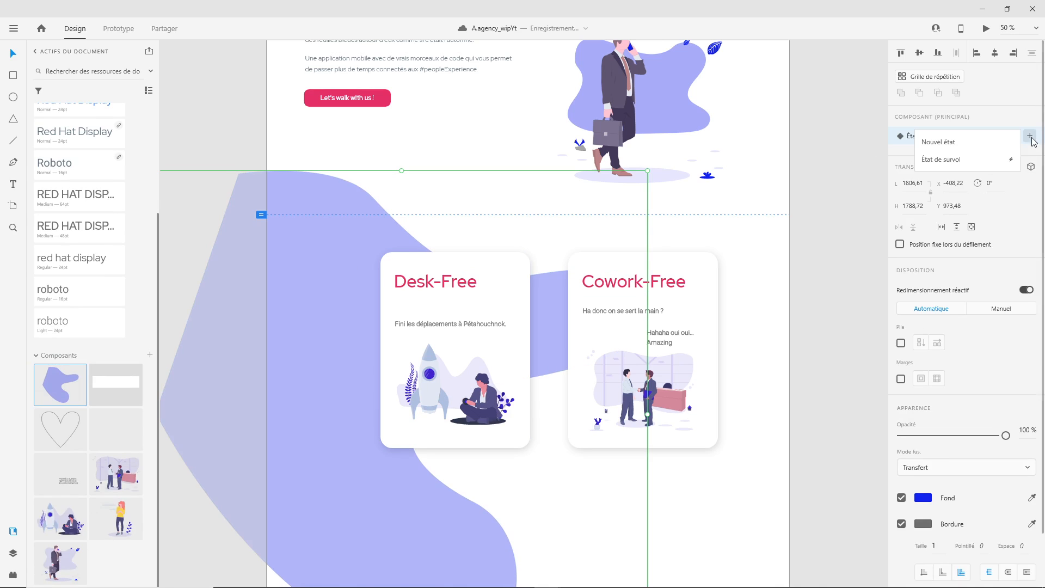
click(958, 163)
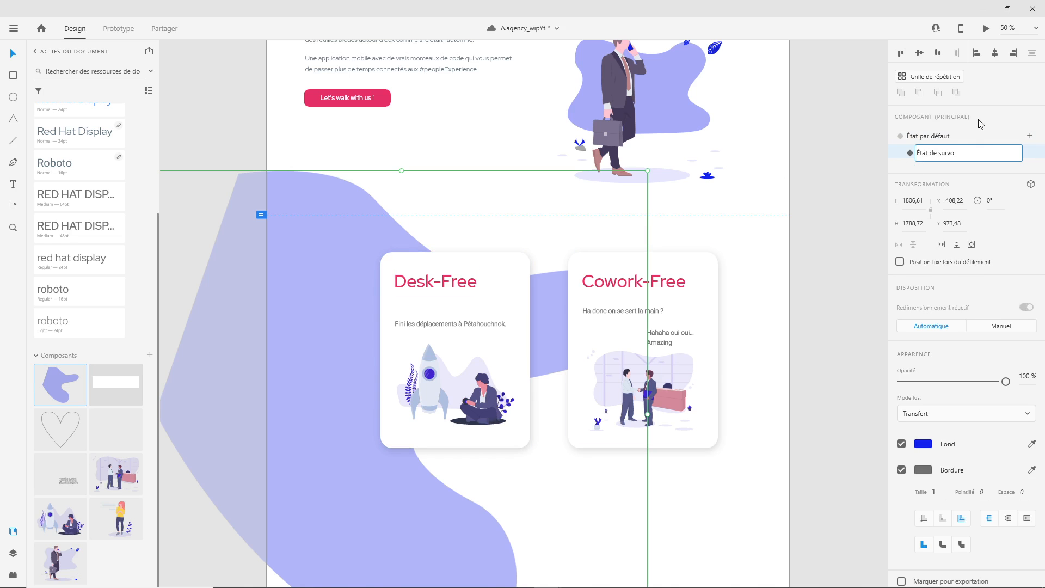
key(Return)
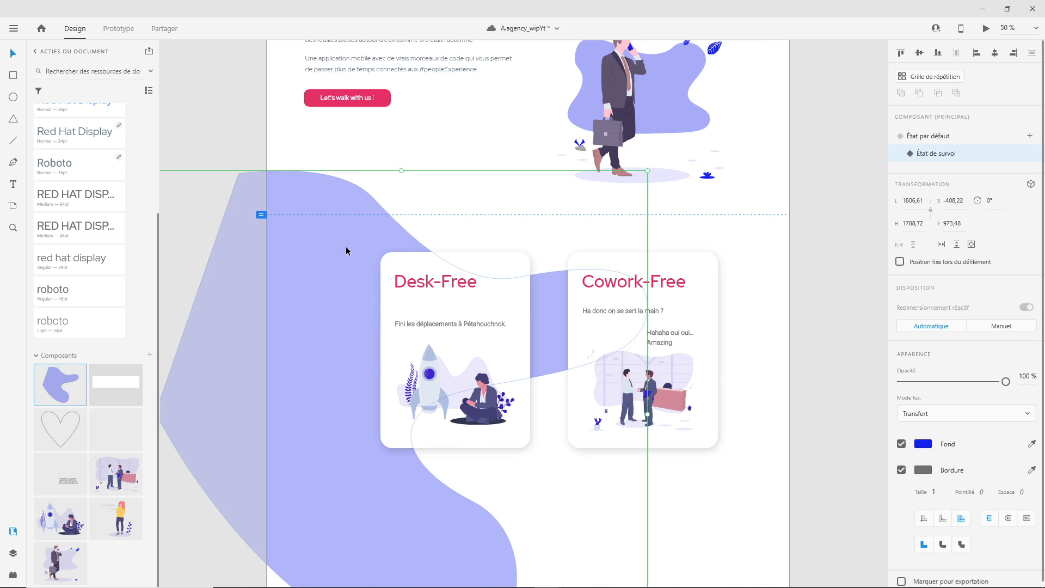
Open the blob's path inside its component to show its anchor points, and display the page's layers
scroll(321, 322, down, 2)
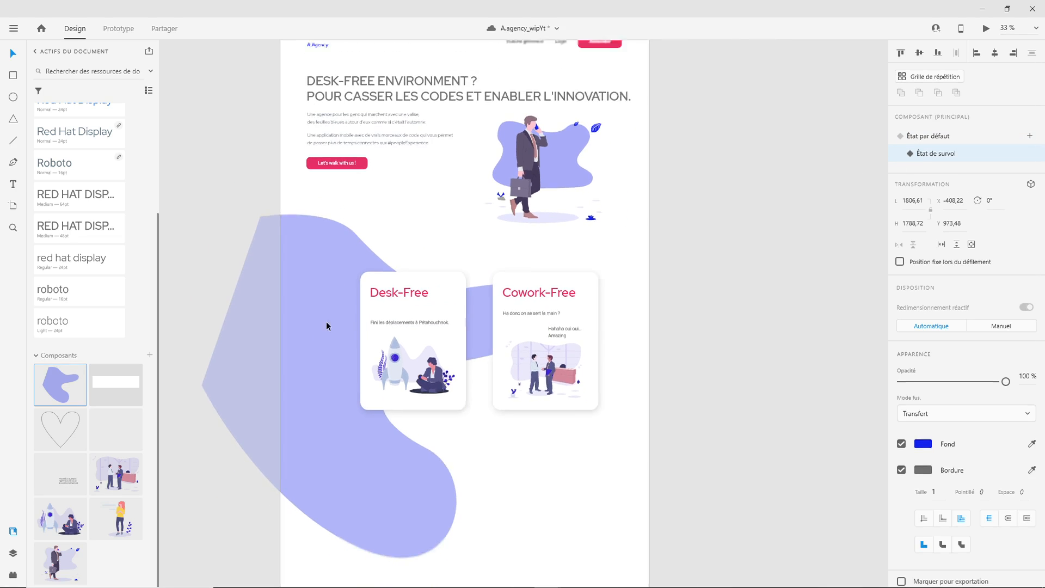
click(327, 326)
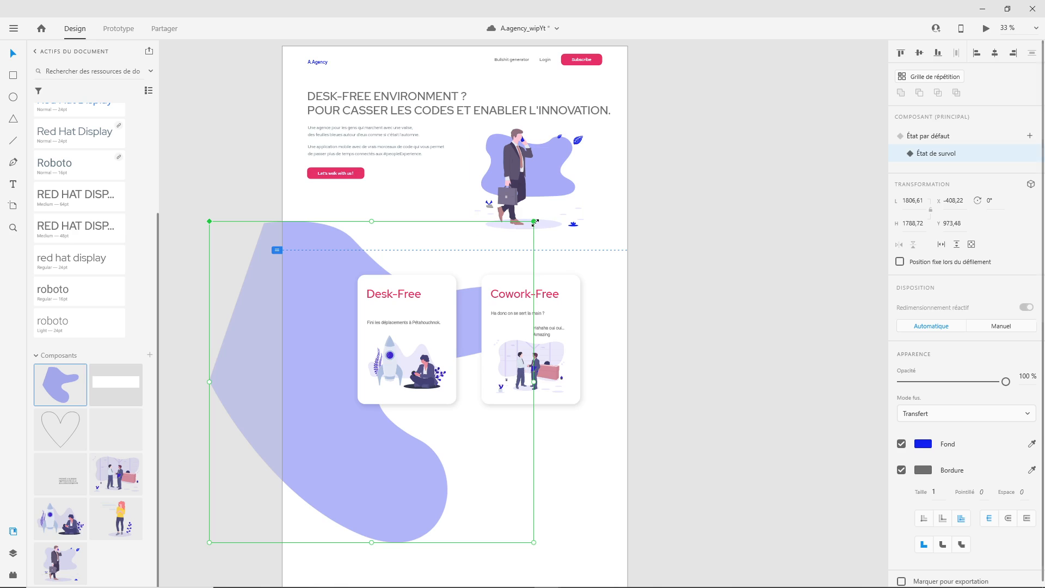
click(300, 319)
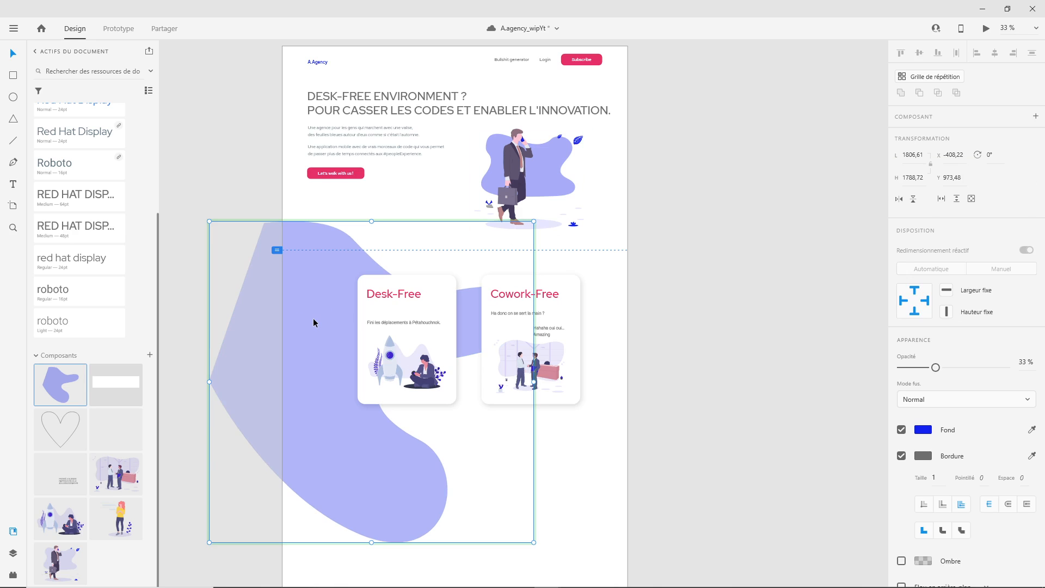
double_click(313, 322)
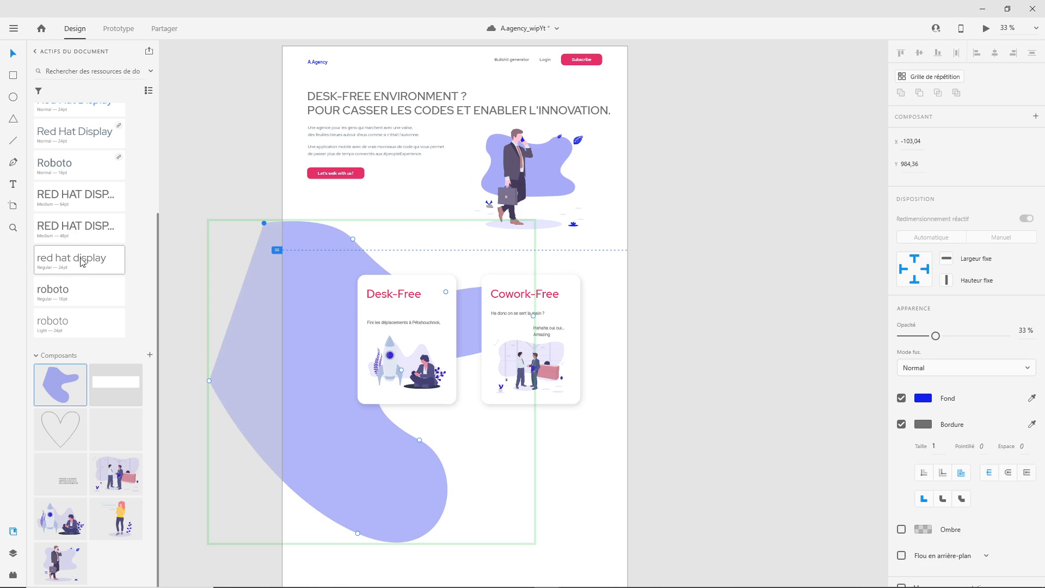
scroll(84, 297, up, 3)
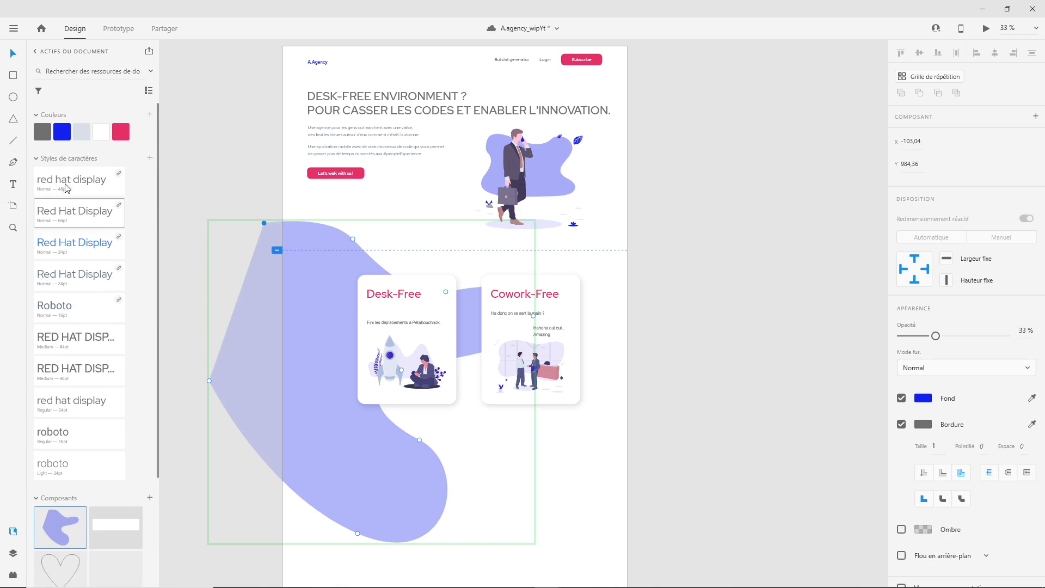
scroll(79, 222, down, 3)
click(14, 553)
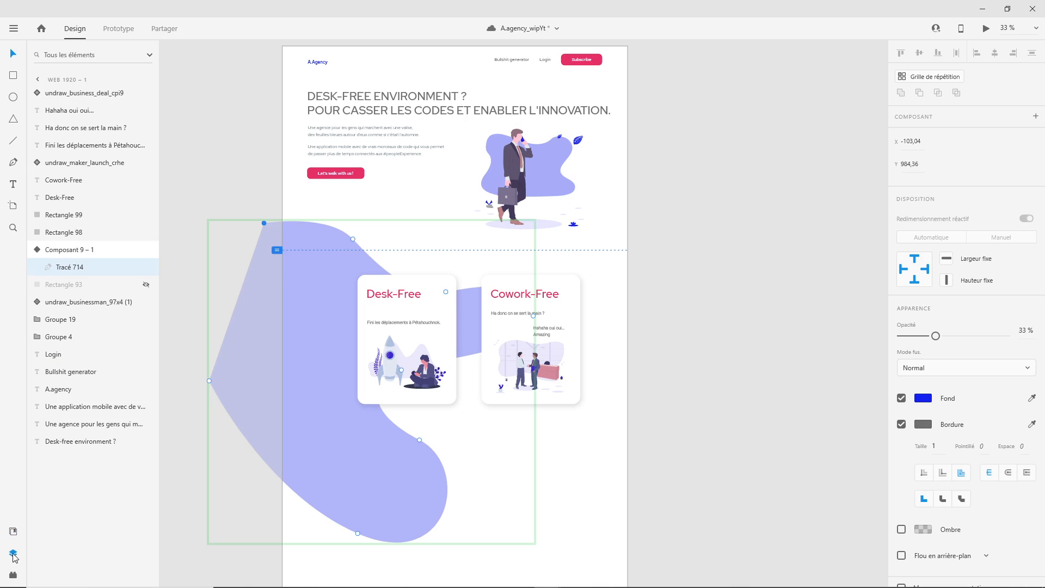
Group the Cowork-Free card's background, title, texts and illustration, and name the group "card 2"
click(446, 314)
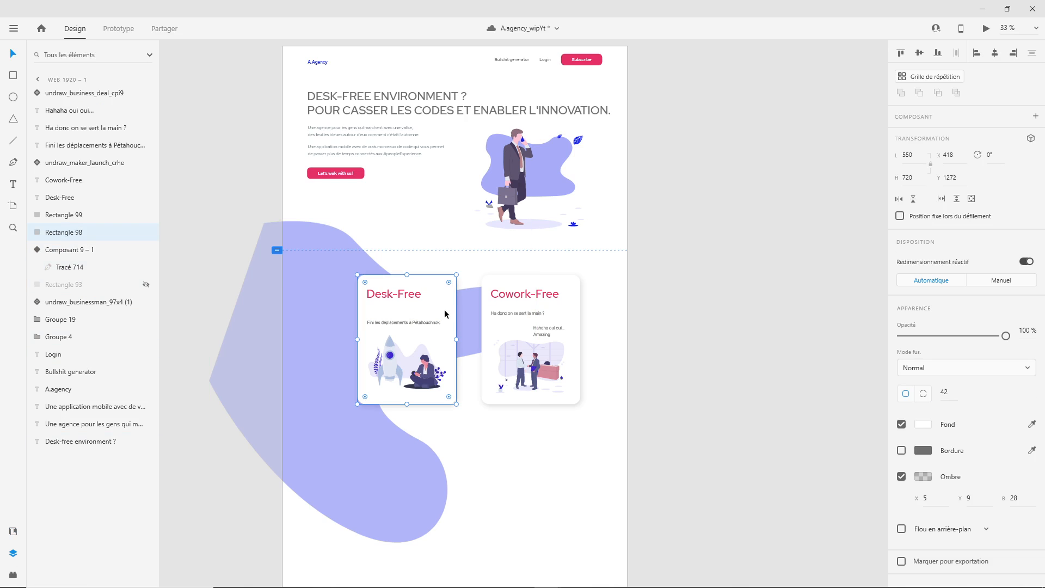
click(497, 325)
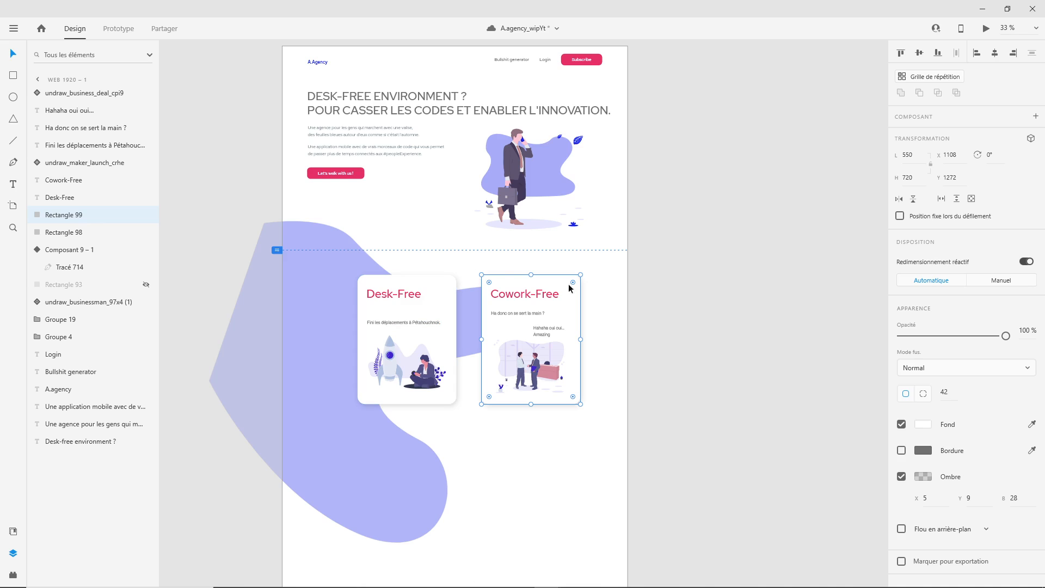
drag(635, 270, 477, 454)
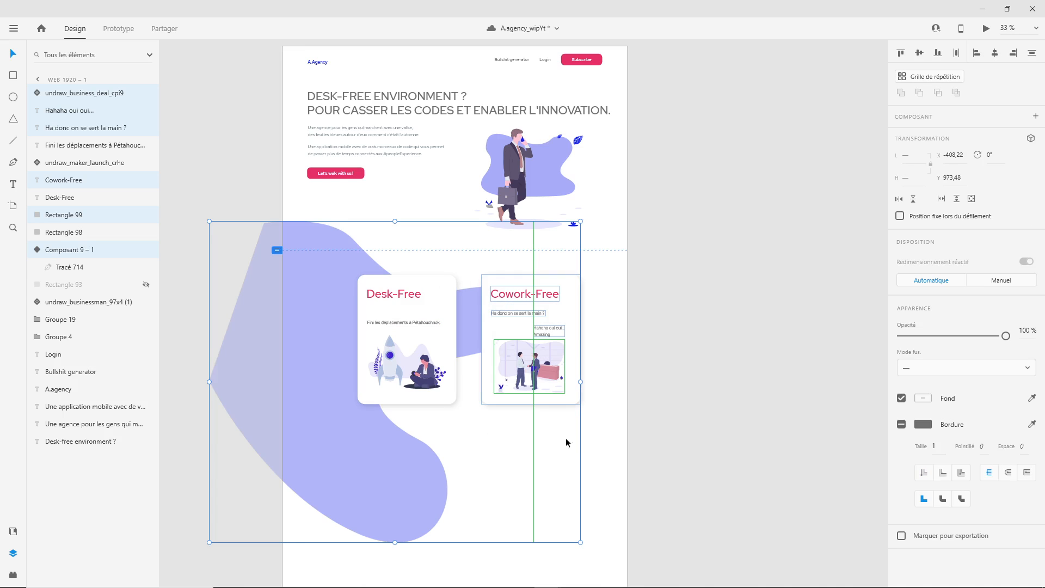
drag(627, 436, 491, 449)
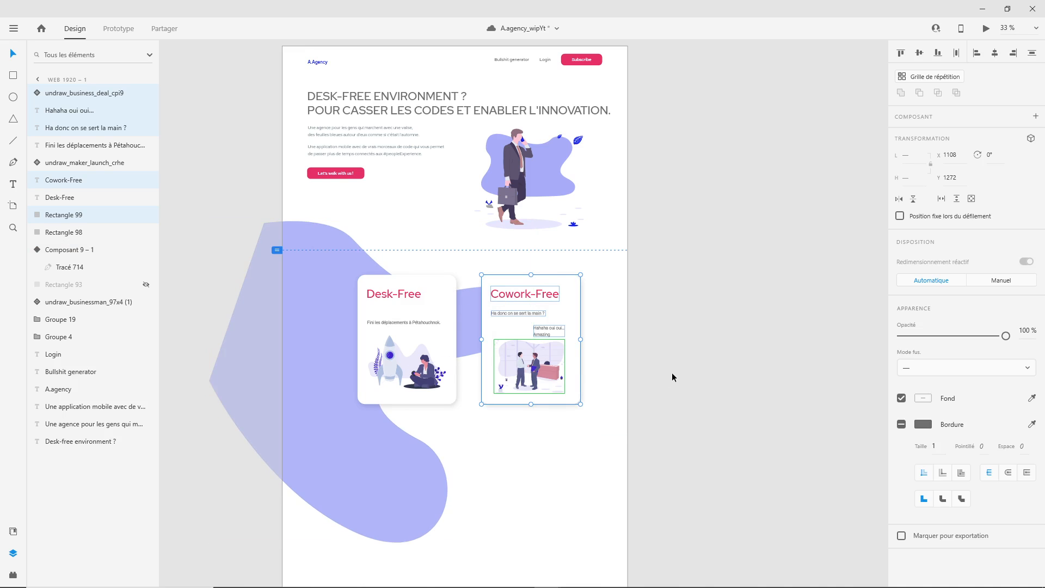
key(ctrl+g)
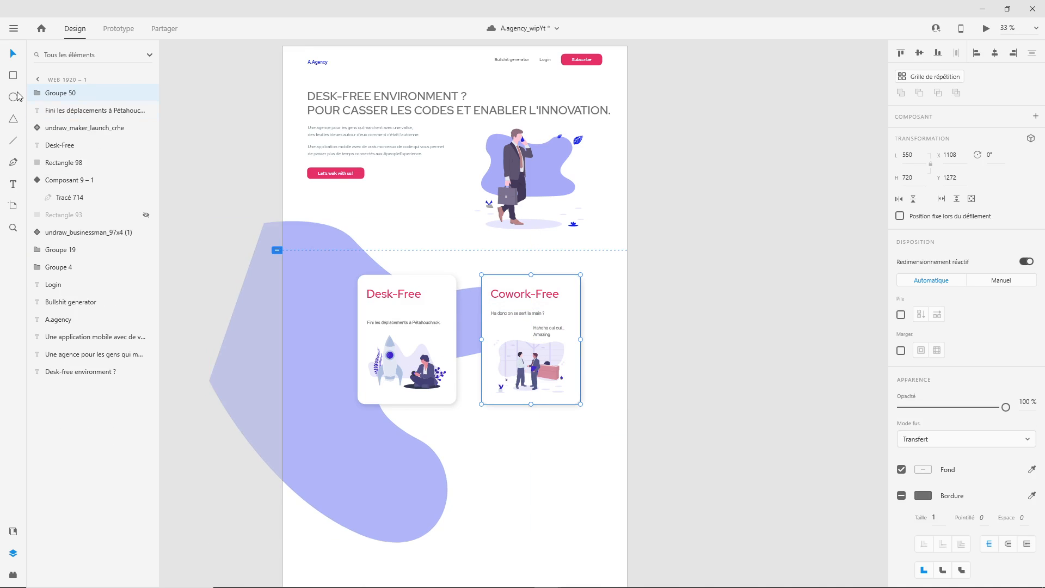
double_click(56, 94)
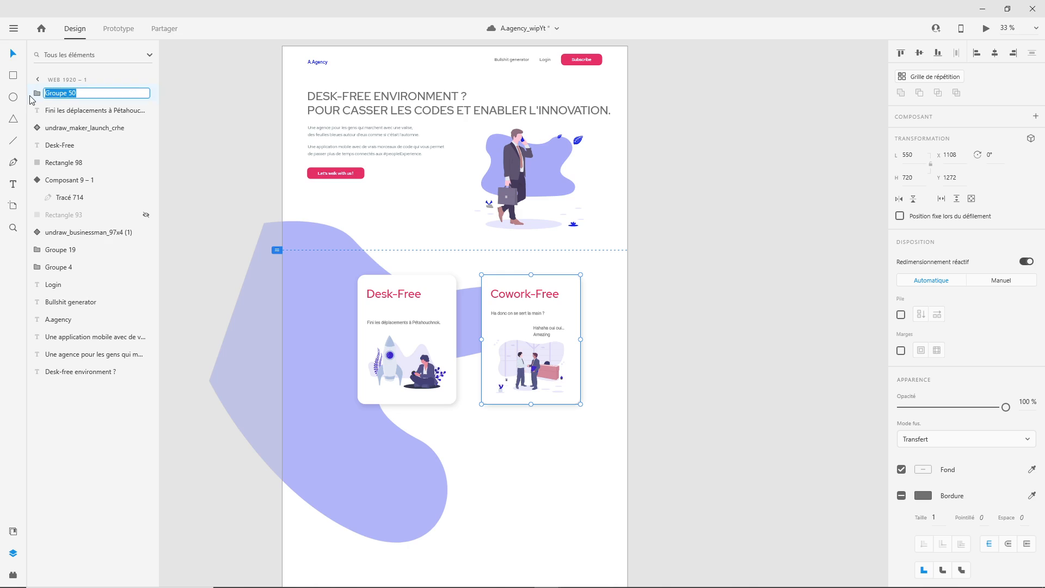
text(card 2)
key(Return)
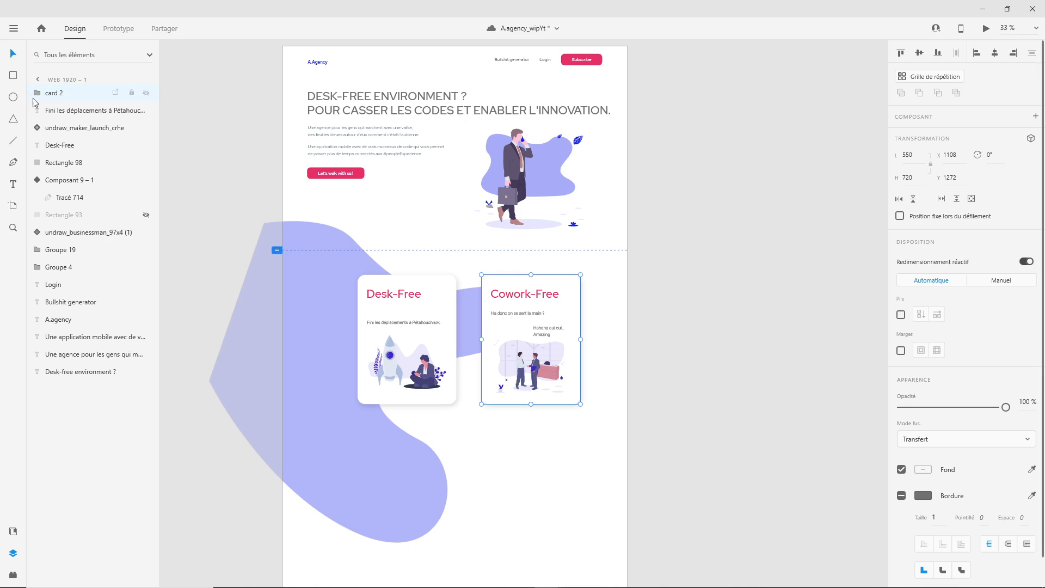
Try to group the Desk-Free card's background, sentence and rocket illustration under the name "card1"
click(211, 316)
drag(212, 316, 452, 441)
drag(590, 443, 341, 472)
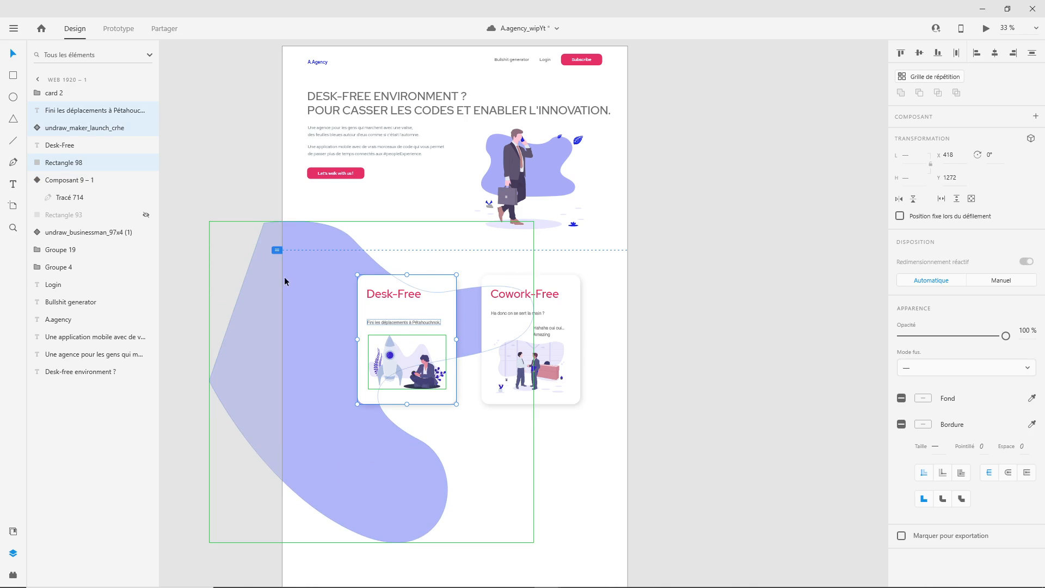
key(ctrl+g)
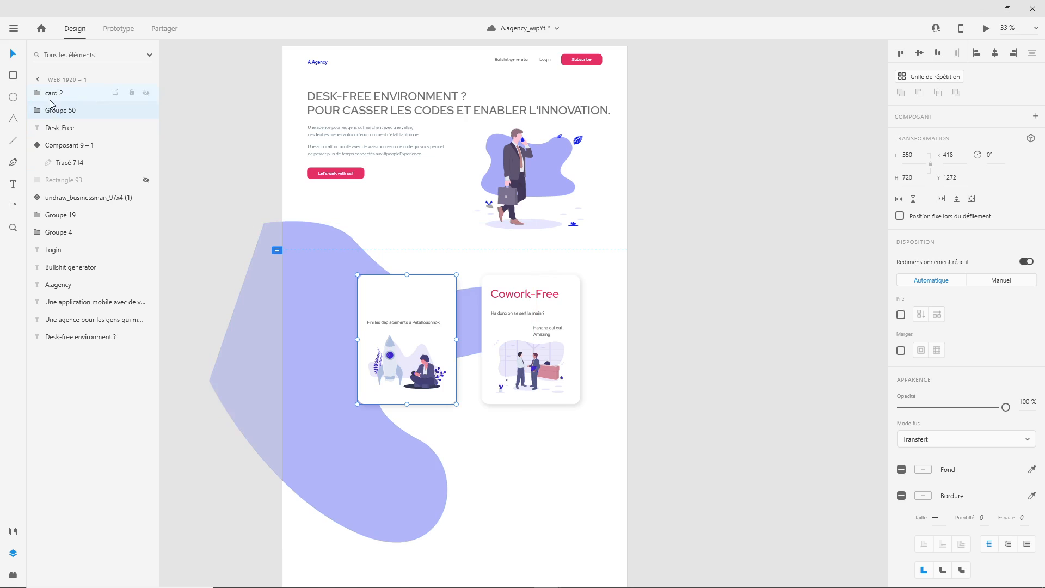
double_click(63, 112)
text(card1)
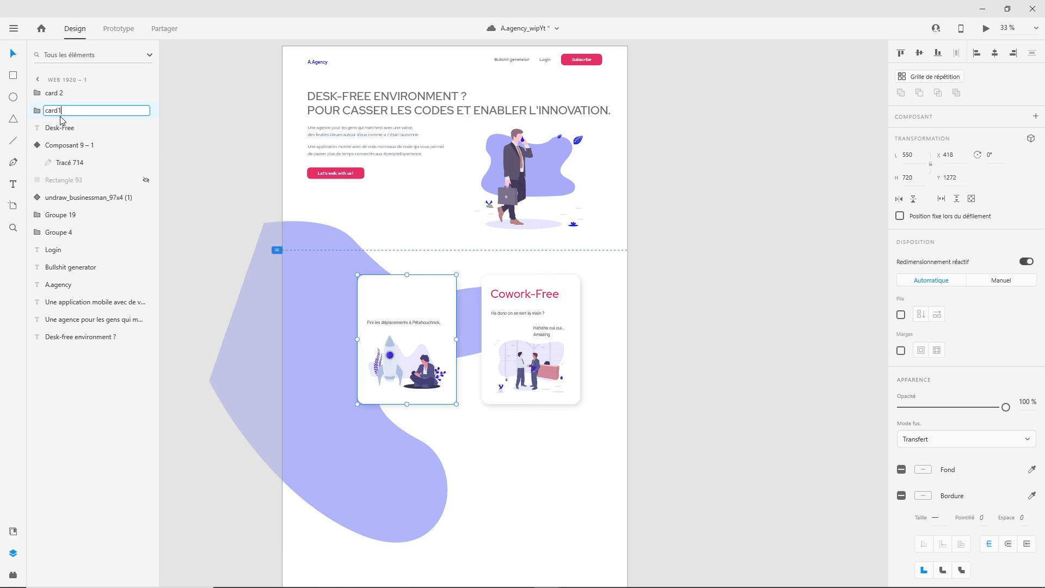
key(Return)
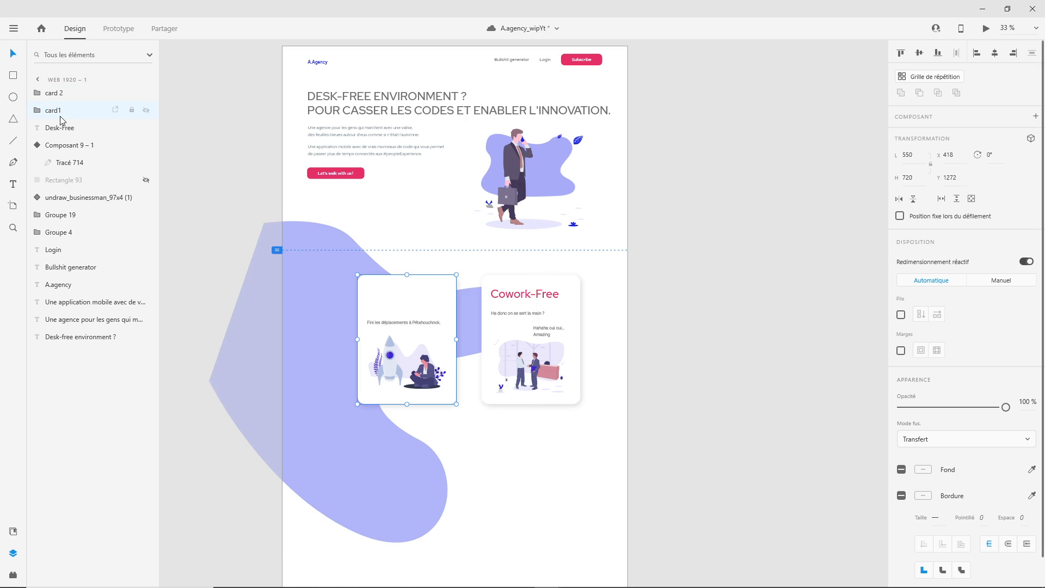
Try hiding both card groups, and undo back to before the Desk-Free card was grouped
click(145, 108)
click(146, 93)
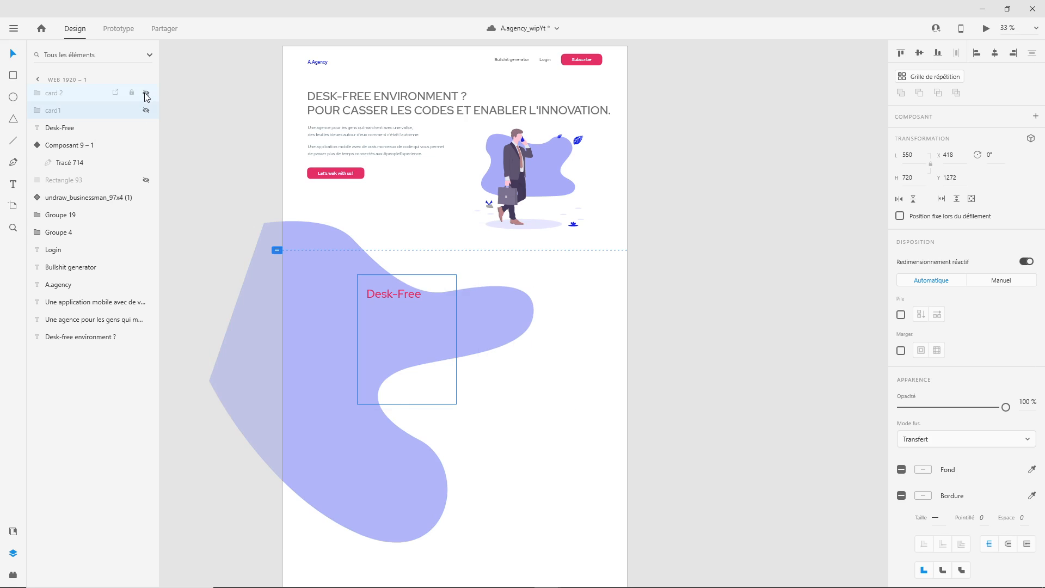
key(ctrl+z)
key(ctrl+z)
key(ctrl+z)
key(ctrl+z)
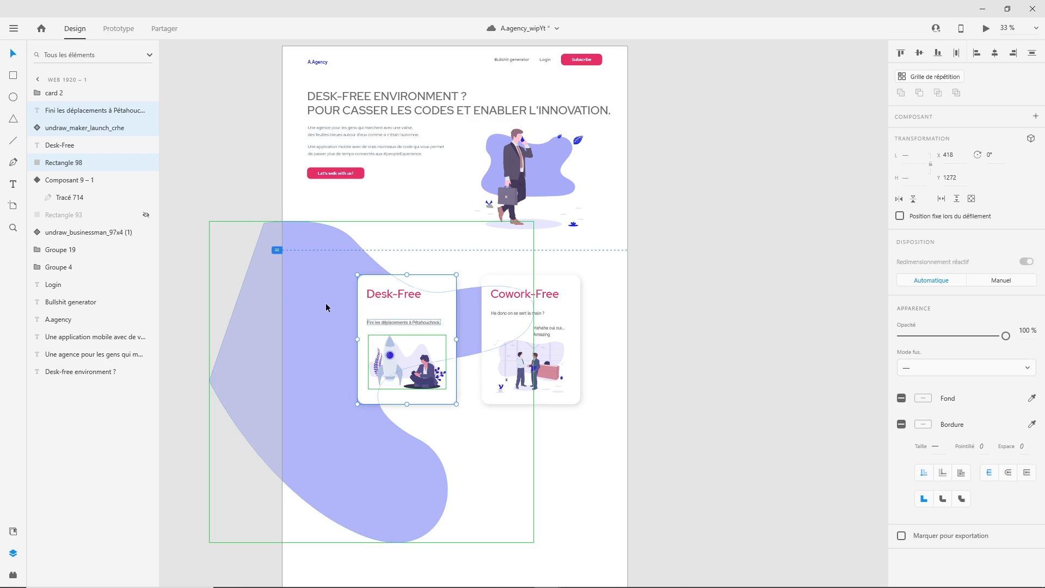
Group the Desk-Free card's background, title, sentence and illustration together, and name the group "card1"
click(206, 284)
drag(208, 275, 428, 422)
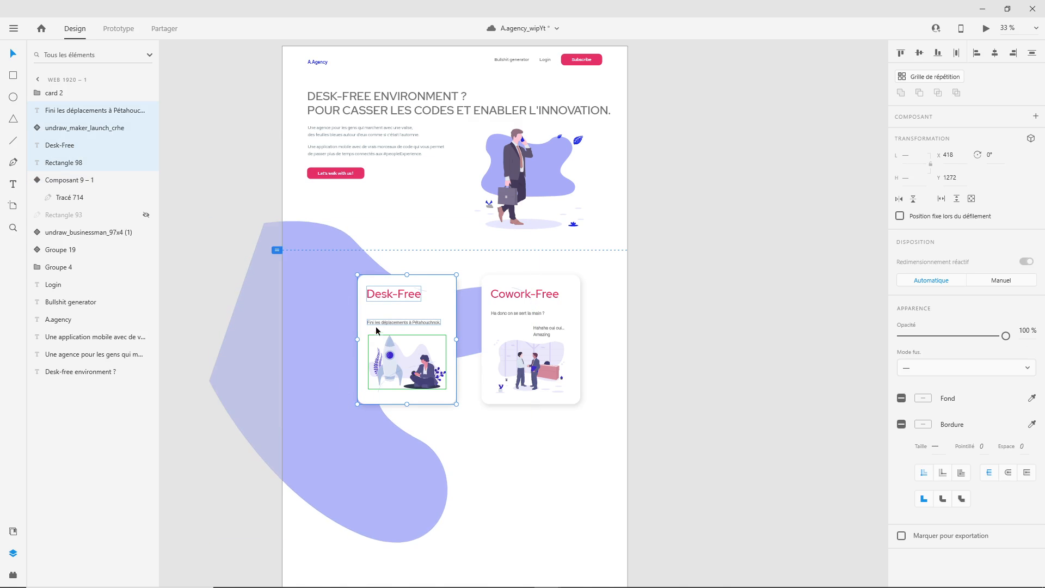
key(ctrl+g)
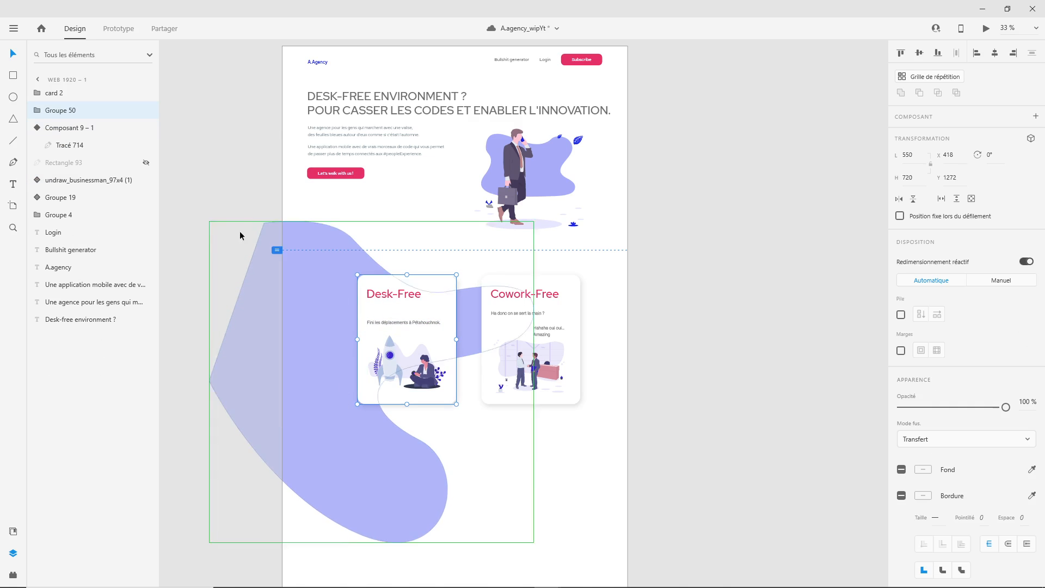
double_click(60, 110)
text(card 1)
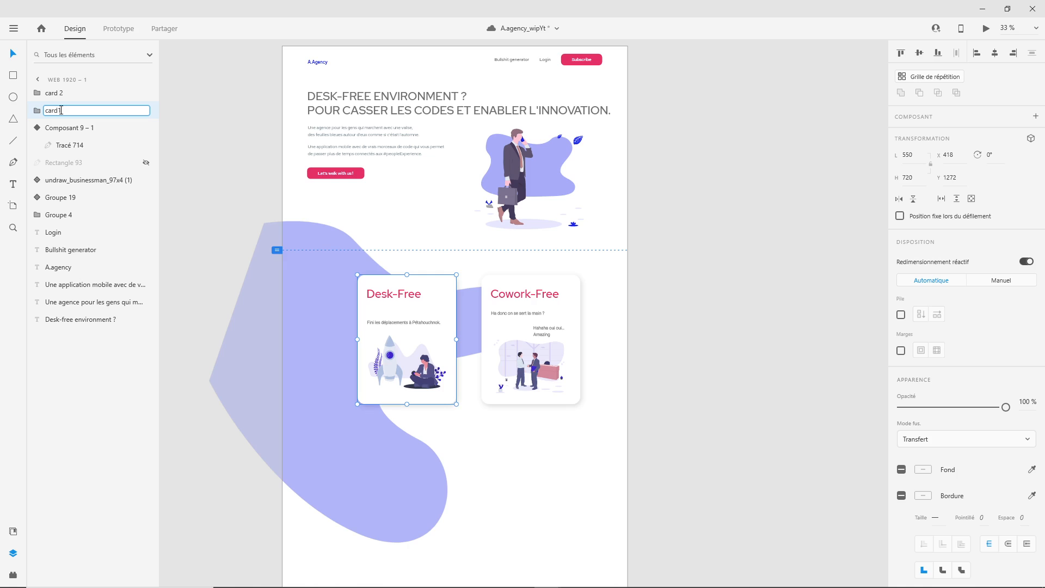
key(Return)
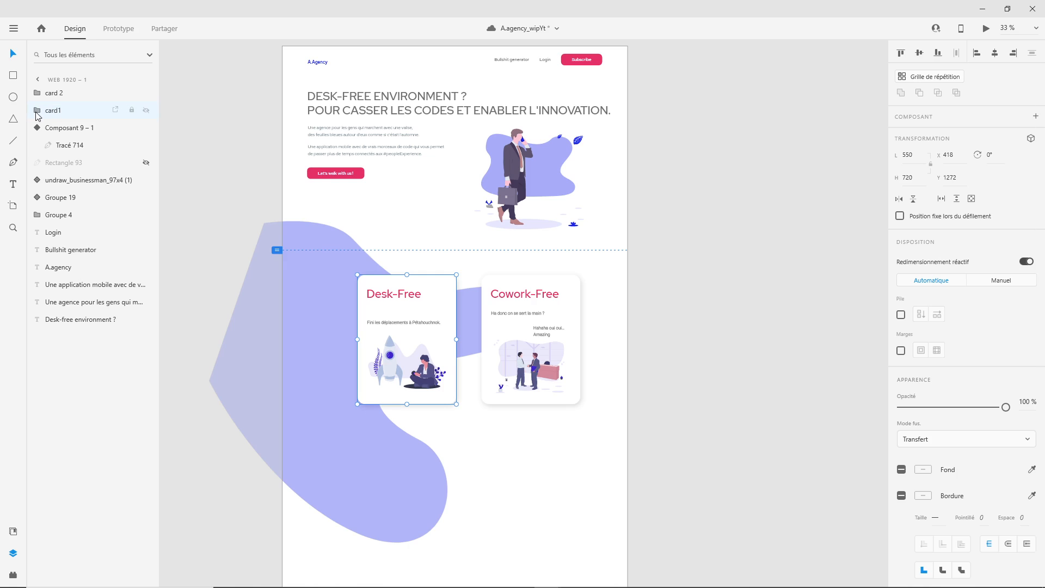
Check the contents of the card1 group, and hide both the card1 and card 2 groups
click(37, 112)
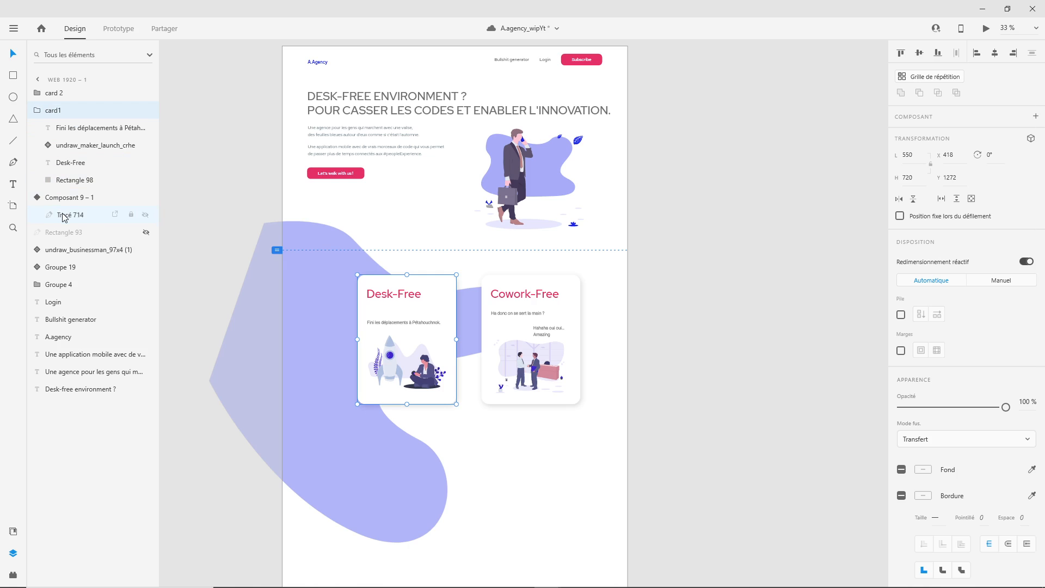
mouse_move(62, 214)
mouse_down()
mouse_move(61, 230)
mouse_move(62, 212)
mouse_up()
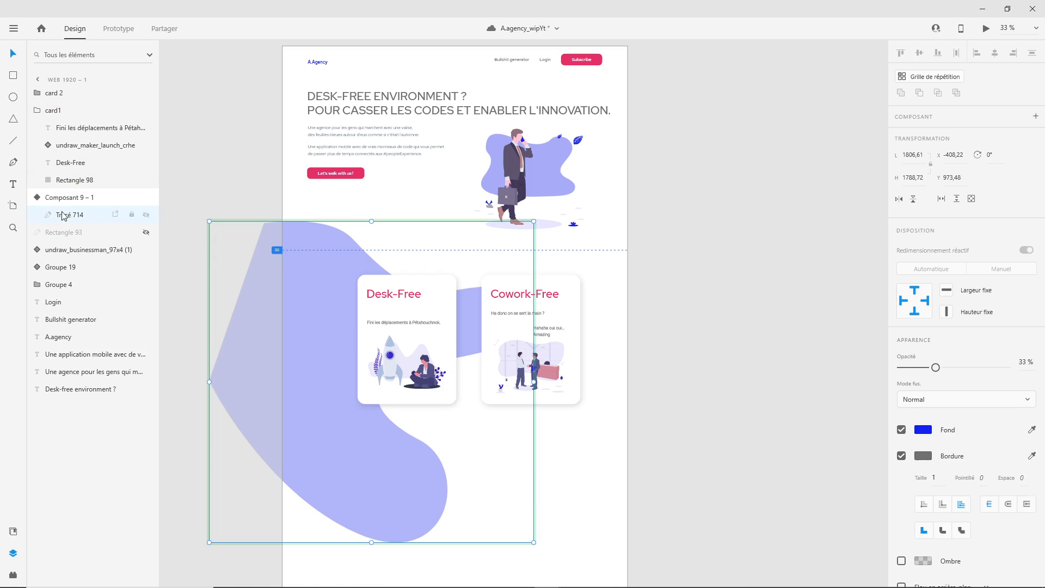
click(37, 111)
click(129, 115)
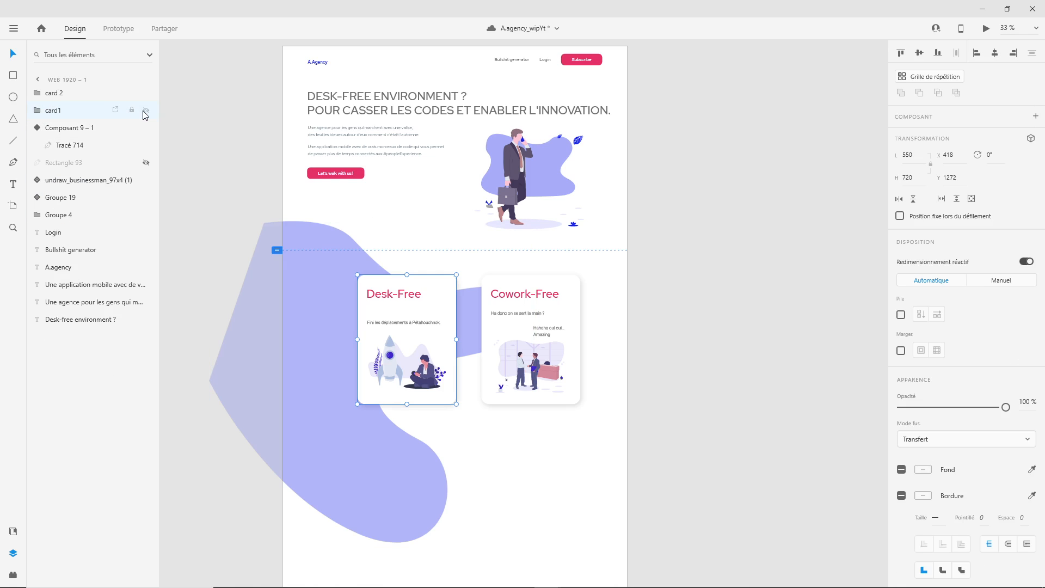
click(146, 111)
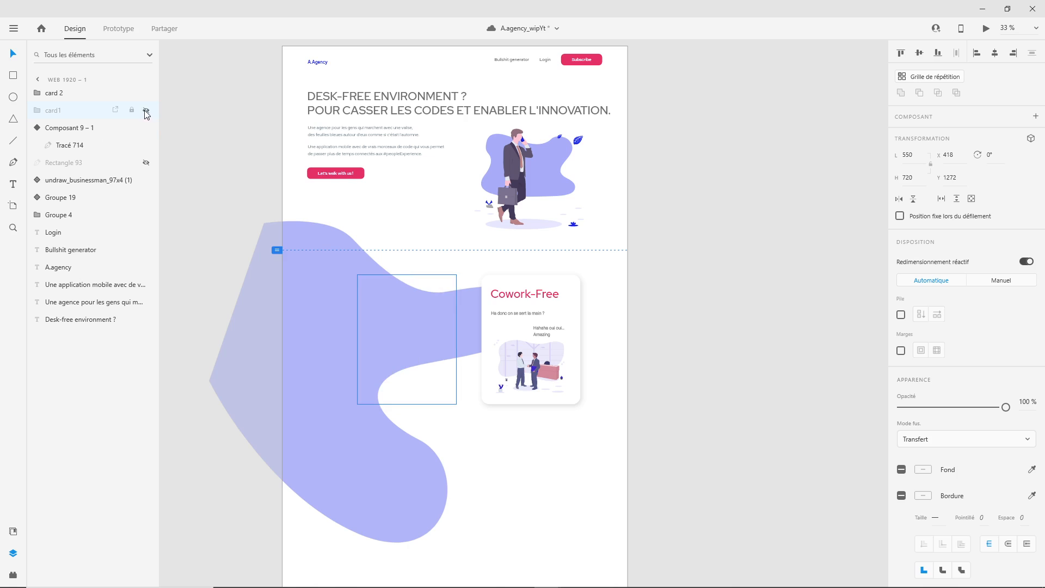
click(146, 93)
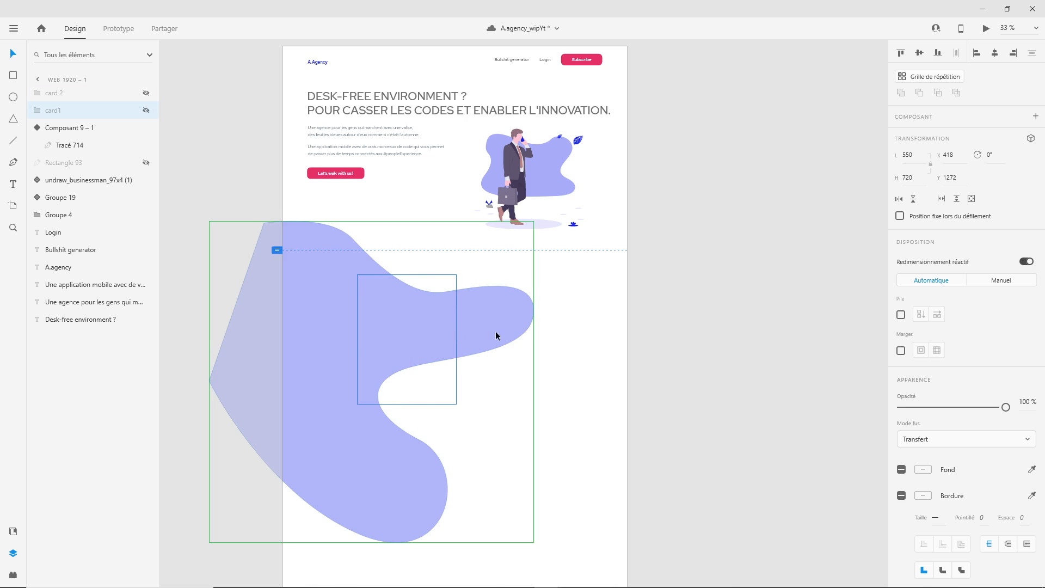
In the blob's hover state, open its path and pull the upper lobe's tip and the two inner-curve anchor points slightly inward
click(508, 323)
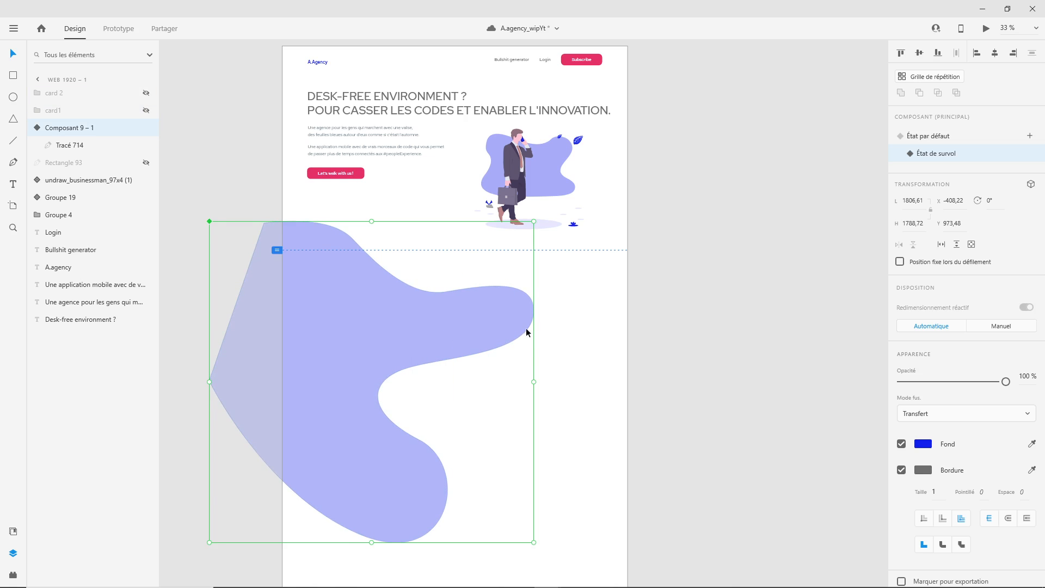
double_click(466, 330)
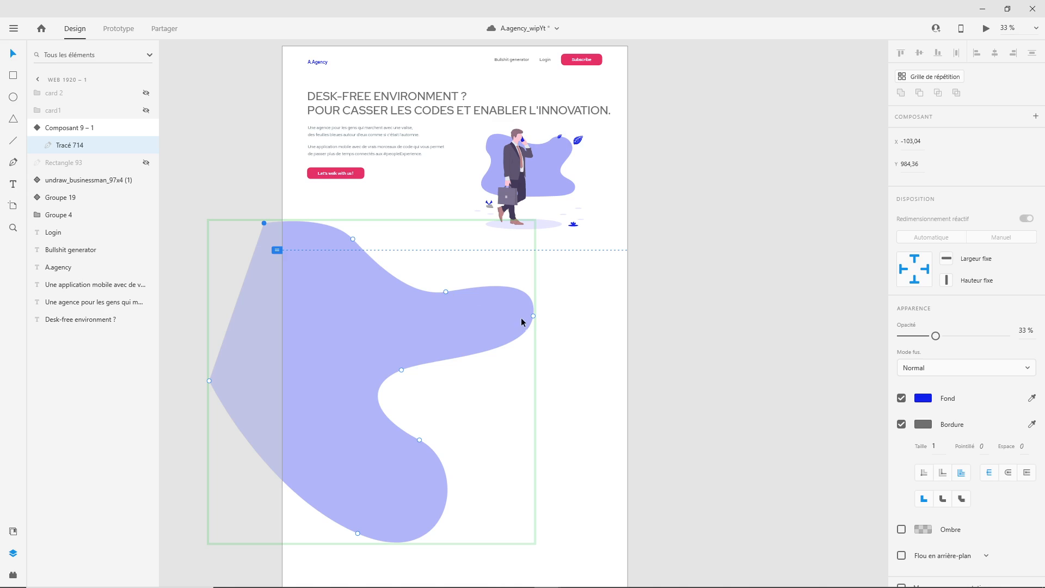
mouse_move(534, 316)
mouse_down()
mouse_move(496, 339)
mouse_move(529, 306)
mouse_move(524, 318)
mouse_up()
drag(402, 372, 378, 359)
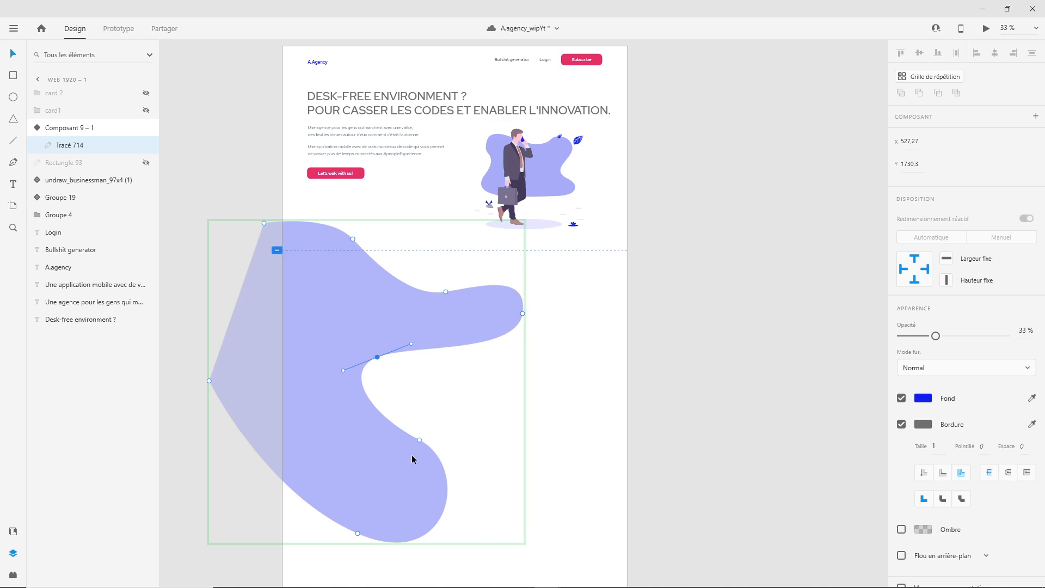
mouse_move(422, 443)
mouse_down()
mouse_move(399, 457)
mouse_move(408, 453)
mouse_up()
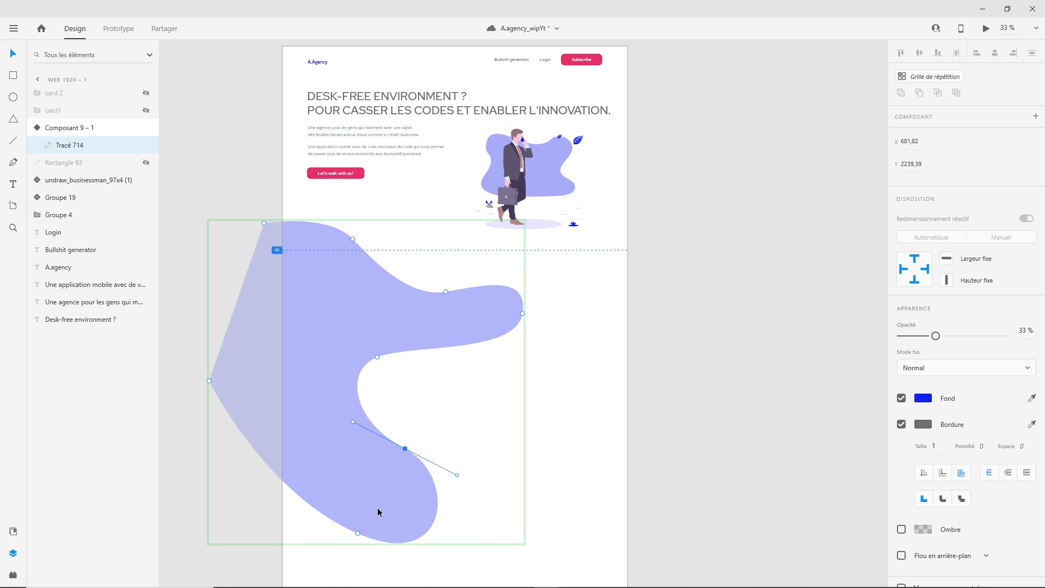
Move the blob's bottom anchor point up and to the left, and angle its handles to round the lower lobe
click(361, 537)
click(358, 535)
drag(451, 574, 427, 508)
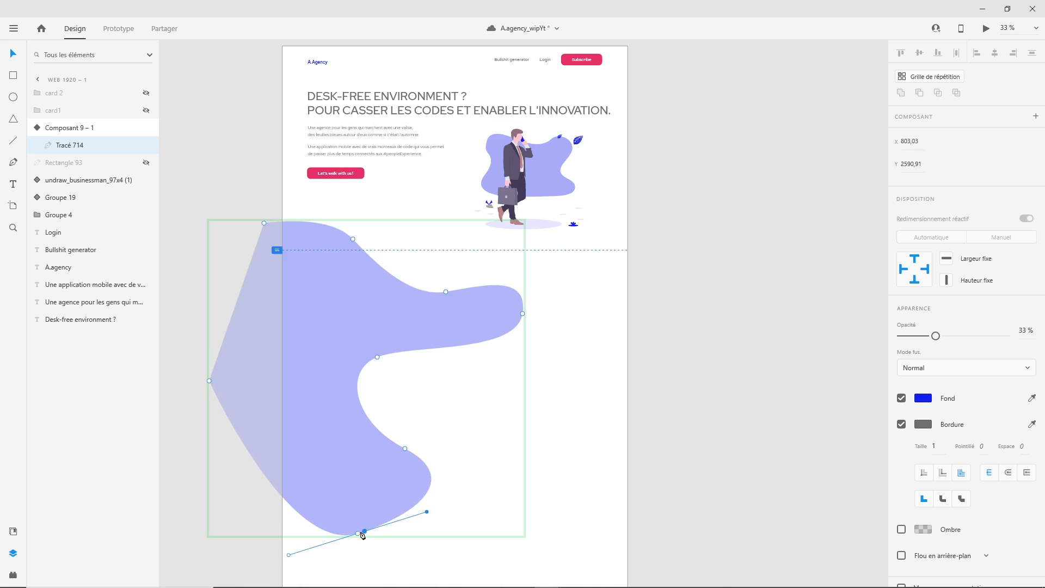
drag(357, 534, 321, 518)
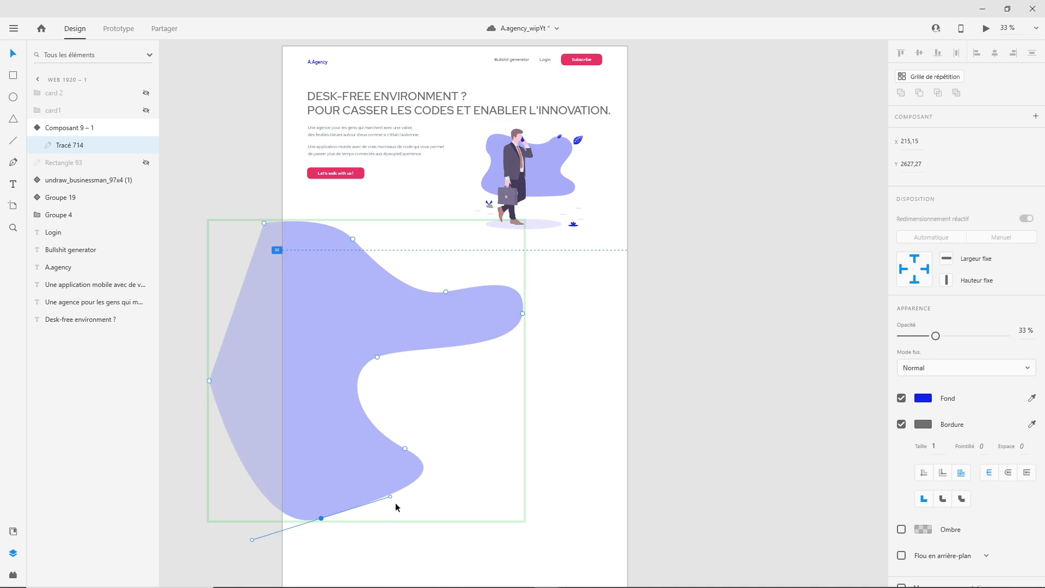
drag(389, 499, 375, 526)
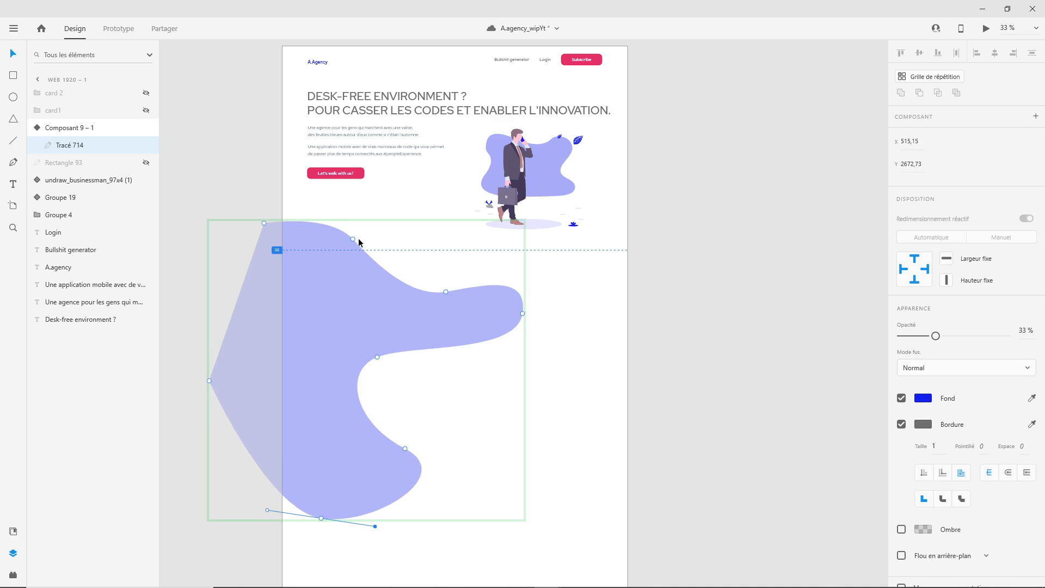
Lower the blob's top-left anchor point, and reshape the curve at the neighbouring top anchor point
click(352, 239)
drag(263, 223, 256, 259)
drag(353, 243, 381, 264)
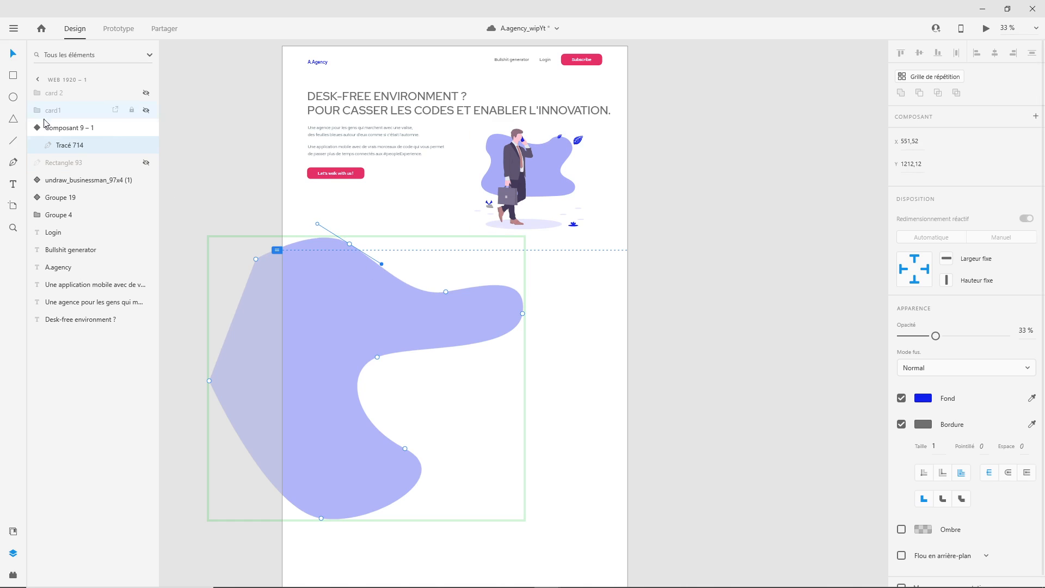
Select the blob component and open its layer name for editing
click(64, 129)
double_click(64, 130)
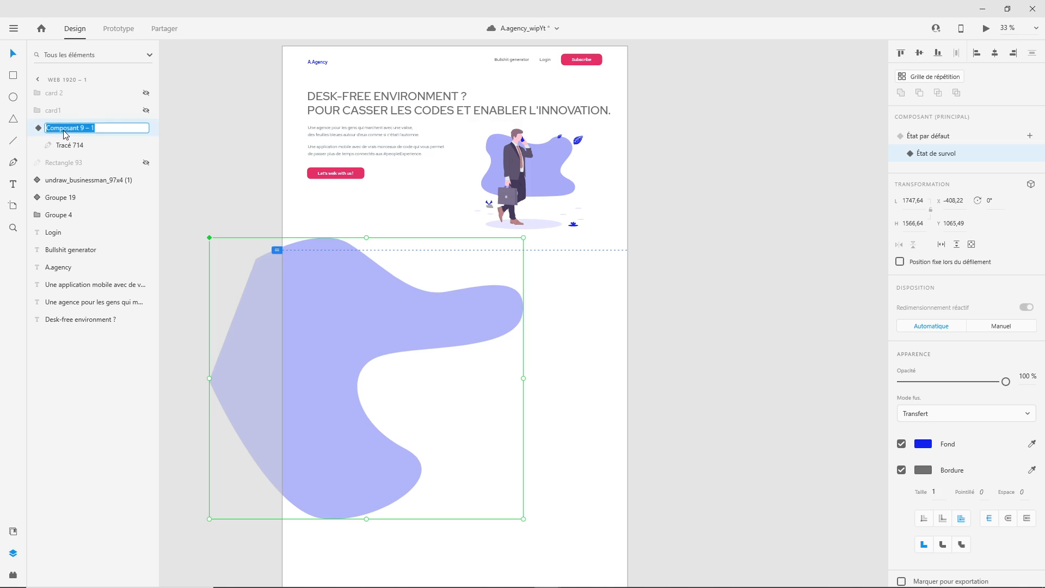
Rename the selected component as "Forme qui bouge"
text(Fr)
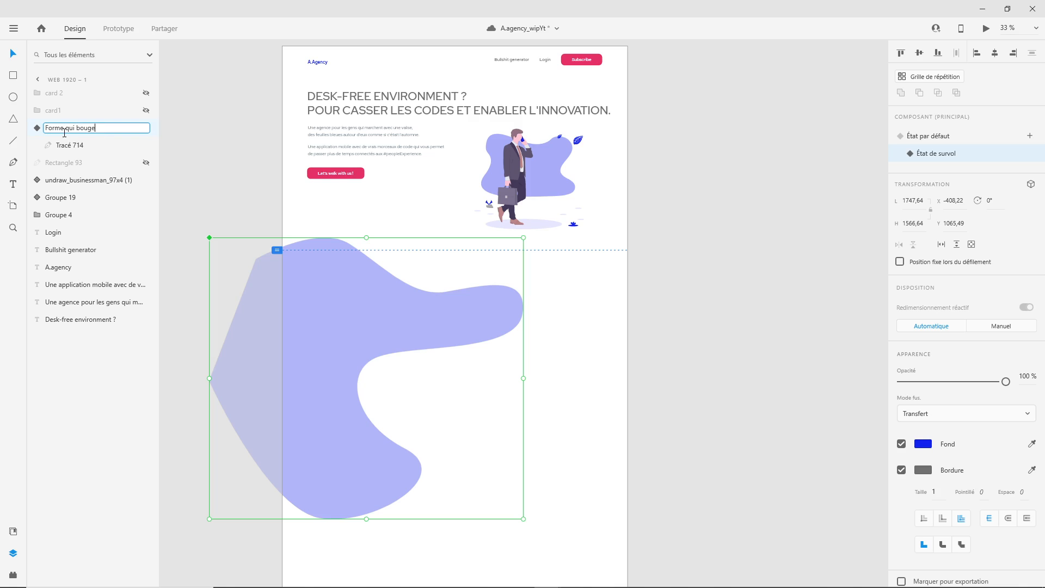
text(rme qui bouge)
key(Return)
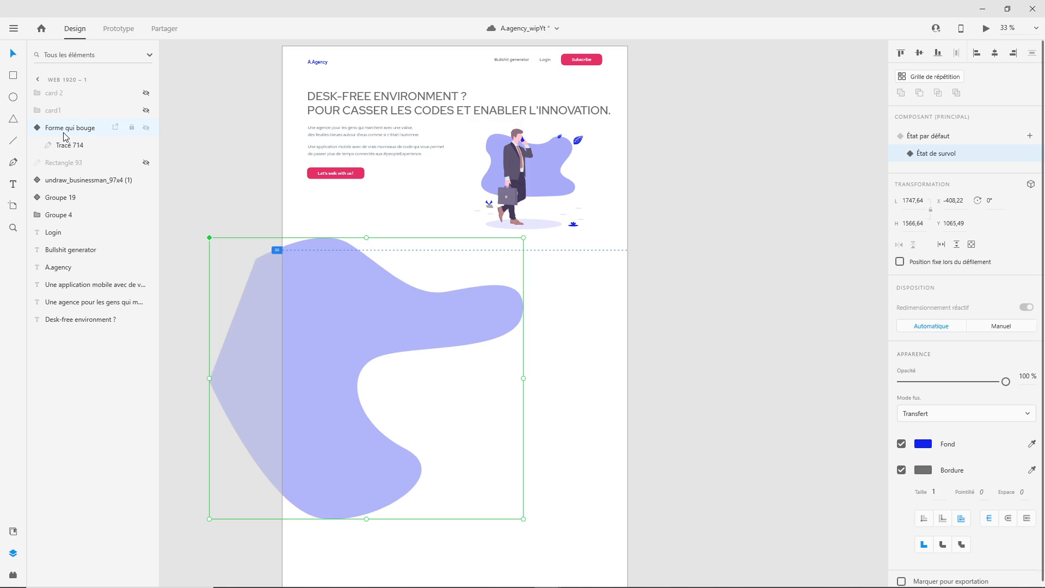
Compare the moving shape's default and hover states and preview the page with the hover state active
click(935, 137)
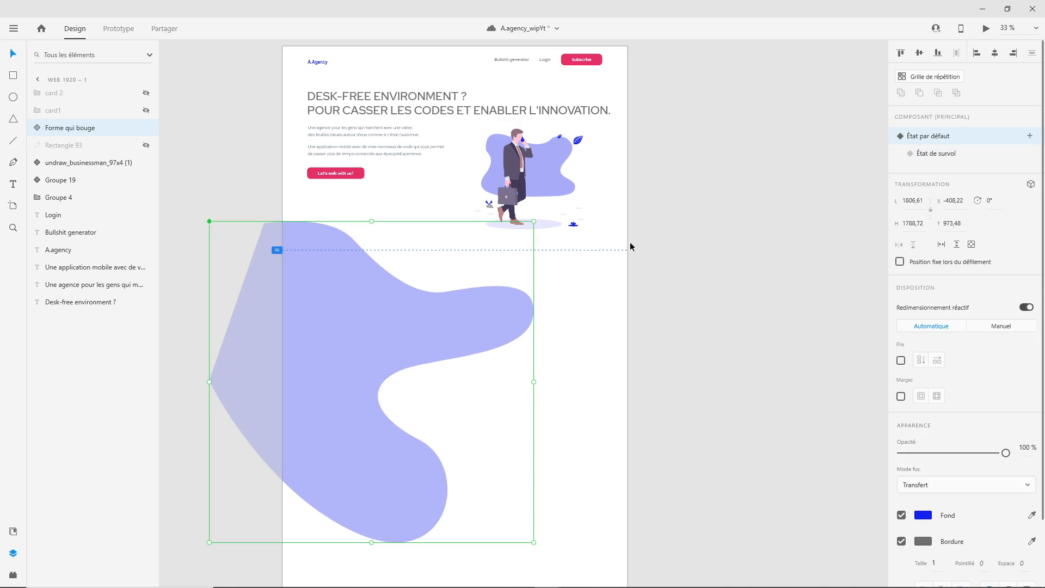
click(934, 156)
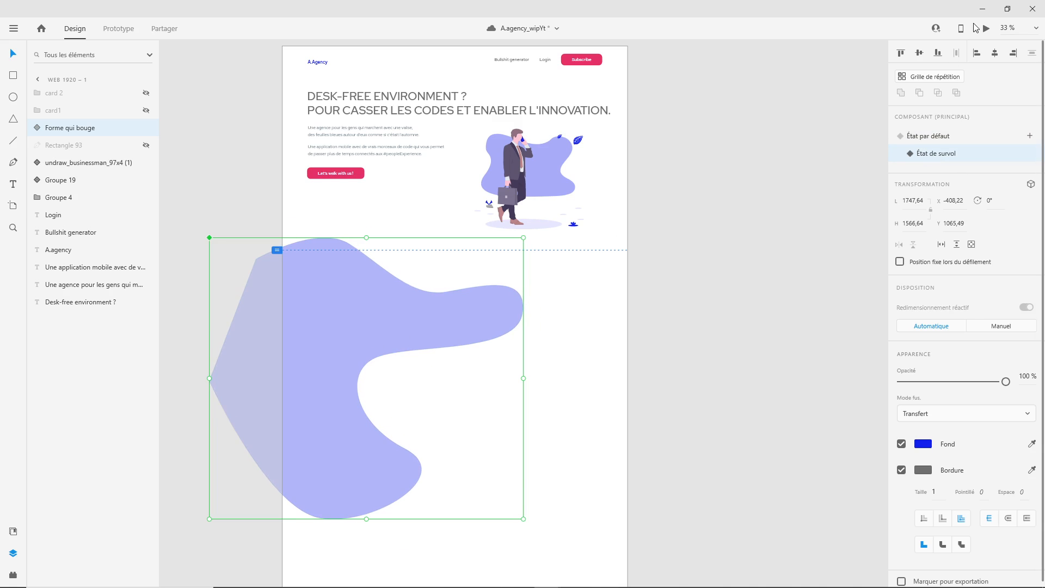
click(985, 29)
mouse_move(478, 284)
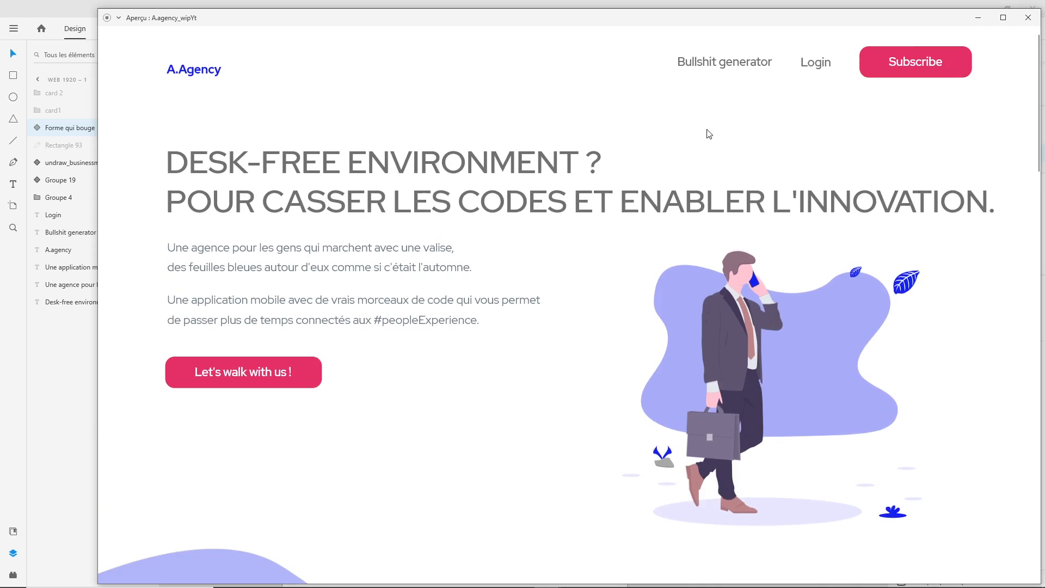
click(1028, 18)
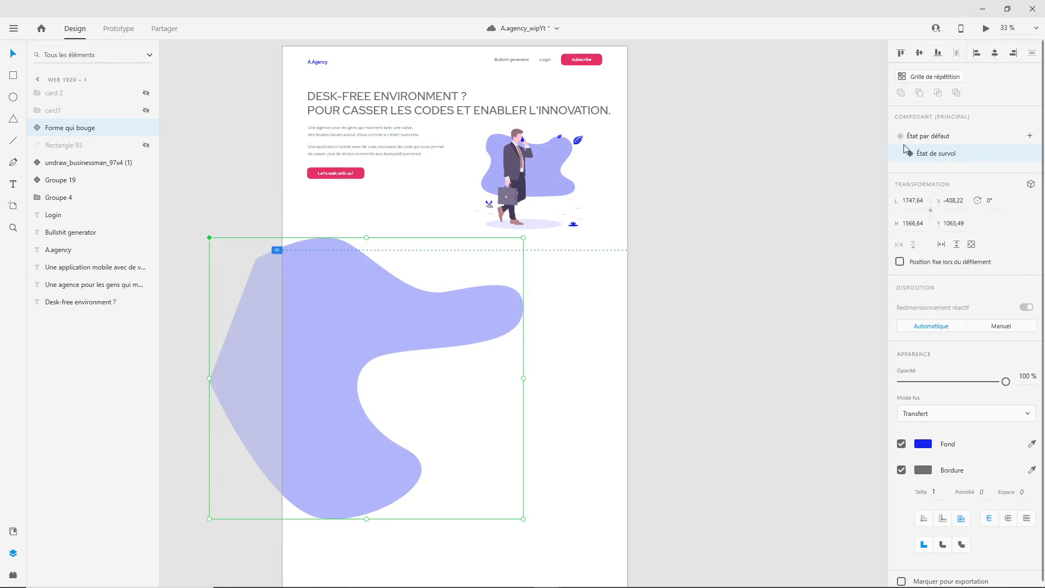
Switch the moving shape back to its default state and preview the page, checking the shape's hover animation
click(935, 137)
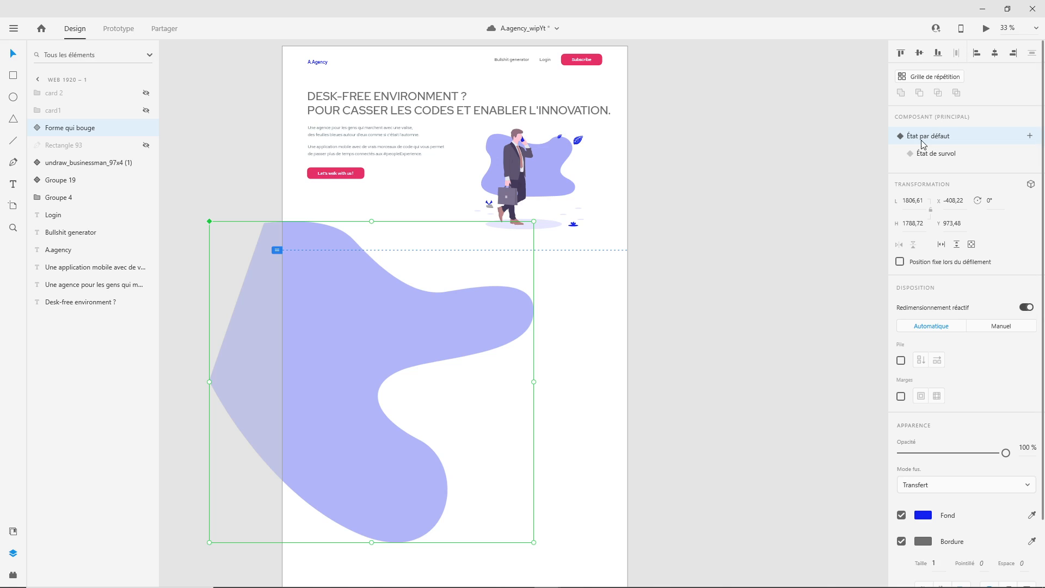
click(985, 28)
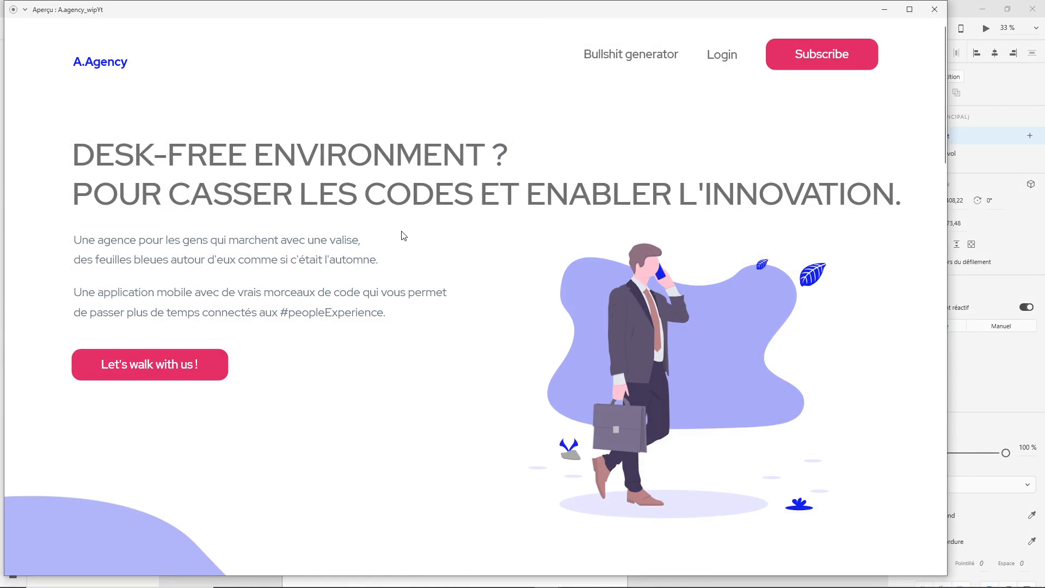
scroll(403, 236, down, 8)
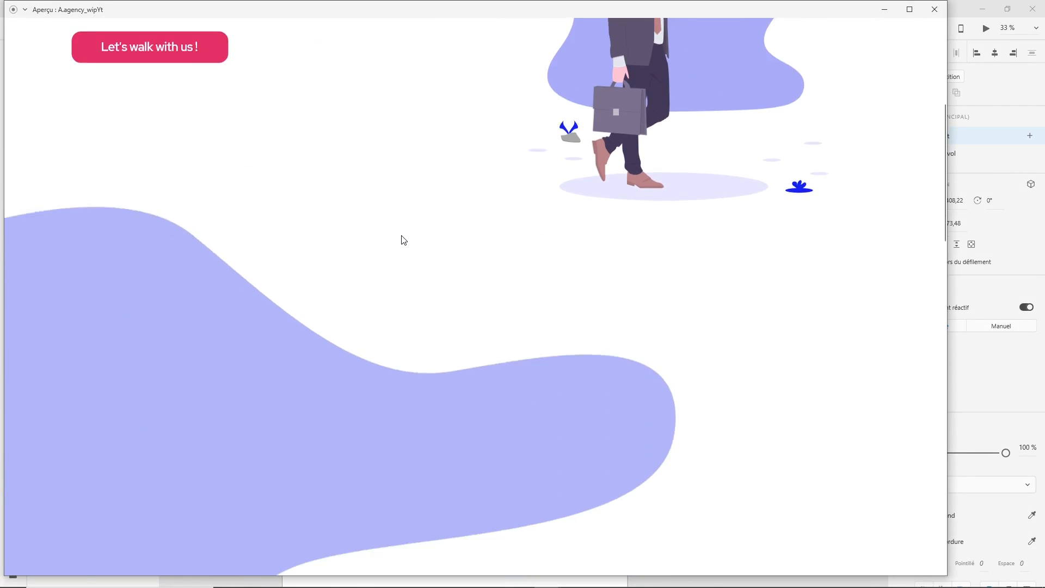
scroll(403, 240, up, 4)
scroll(403, 241, down, 4)
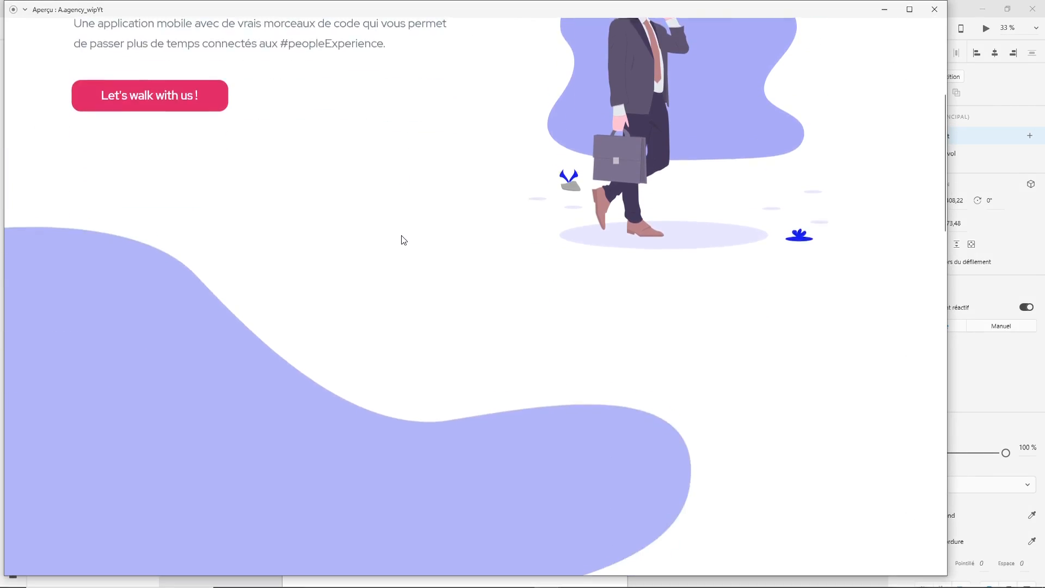
scroll(403, 241, down, 3)
scroll(403, 241, up, 7)
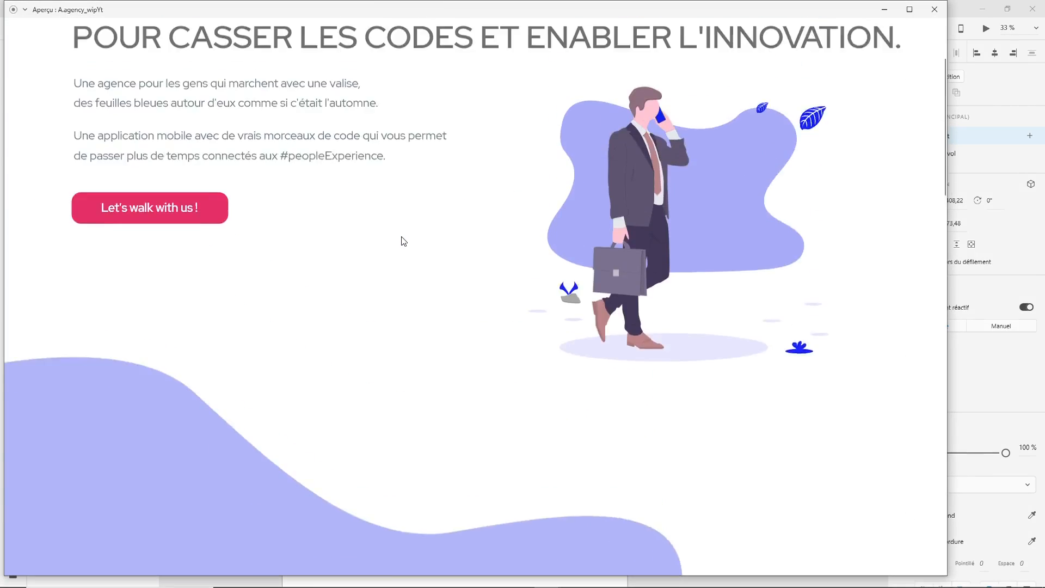
scroll(404, 241, down, 4)
scroll(403, 241, up, 6)
scroll(404, 239, down, 5)
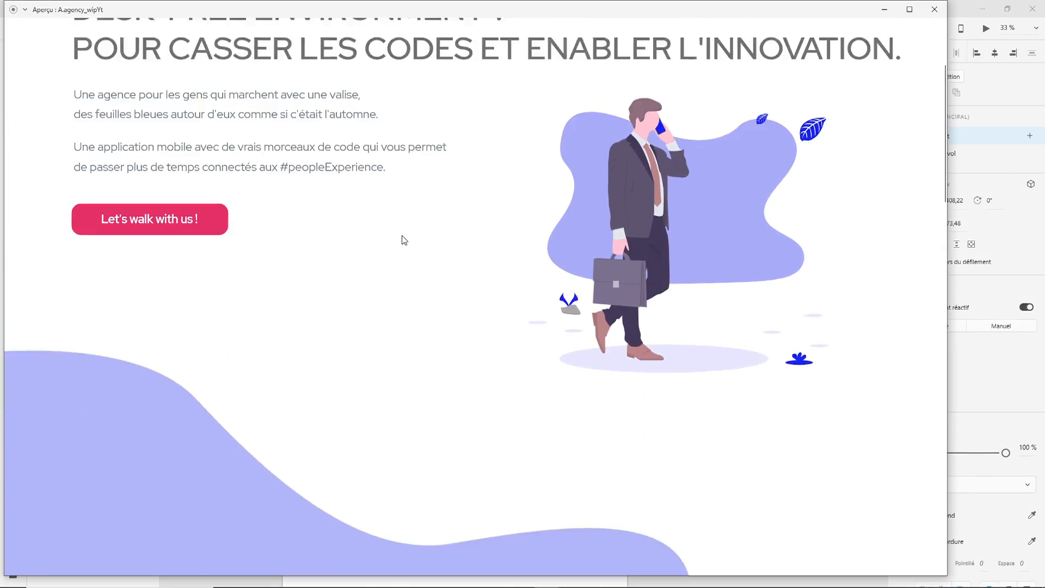
scroll(404, 238, up, 5)
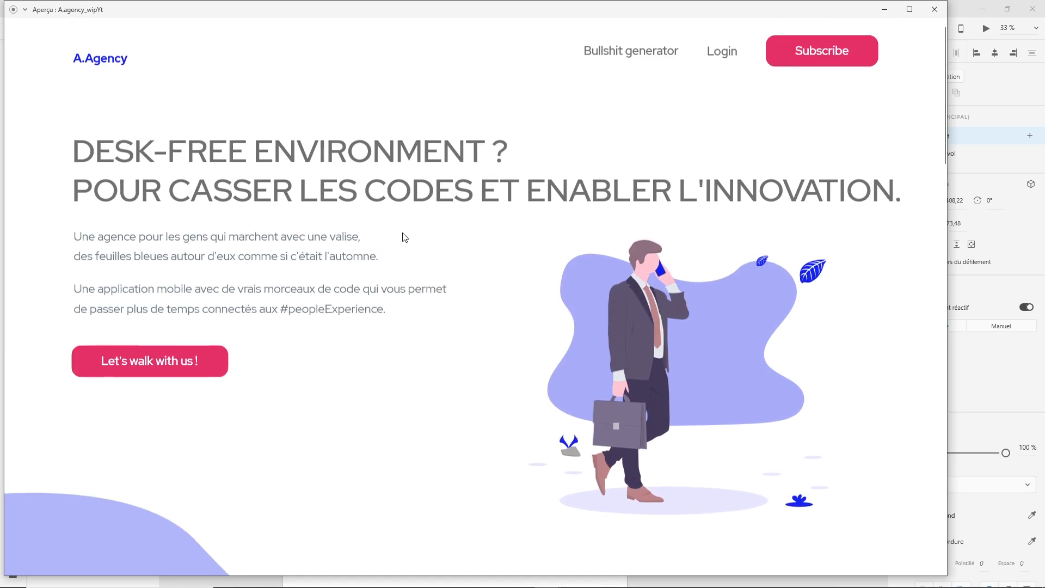
click(934, 10)
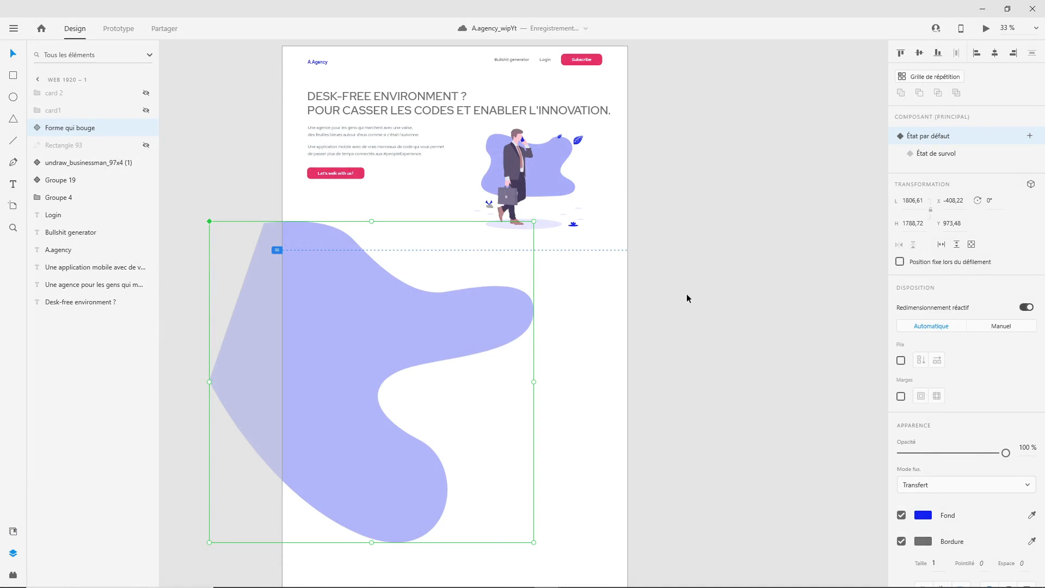
Make the hidden card1 and card 2 groups visible on the artboard
click(147, 110)
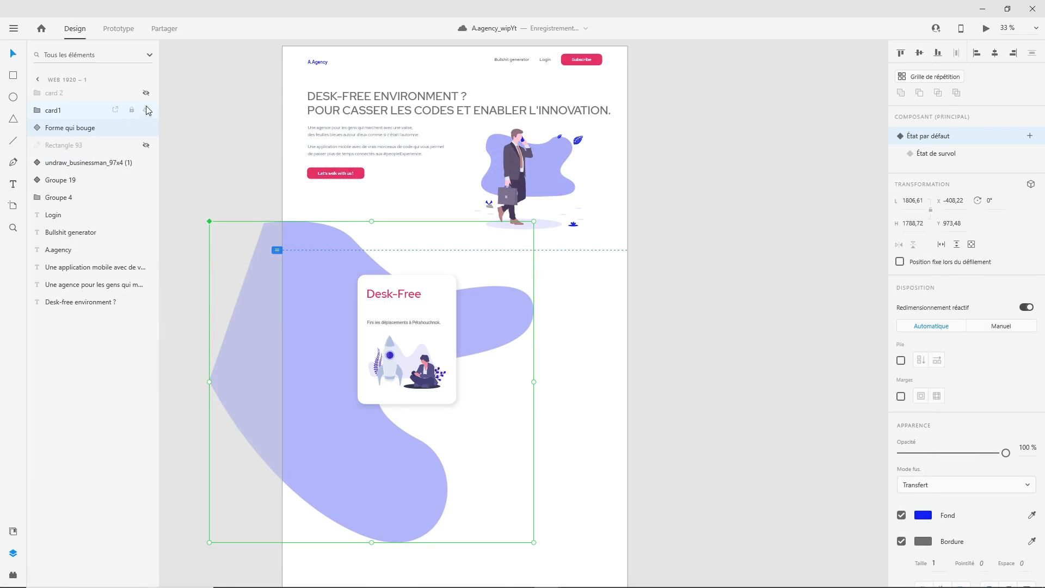
click(147, 94)
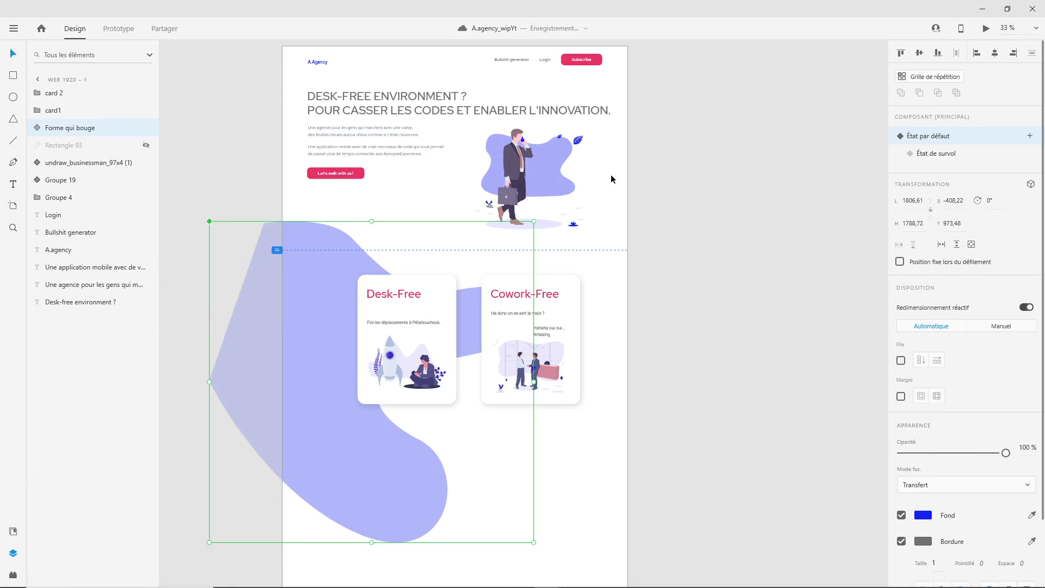
click(611, 178)
Preview the page with both cards shown, examining how they sit over the animated shape
click(986, 29)
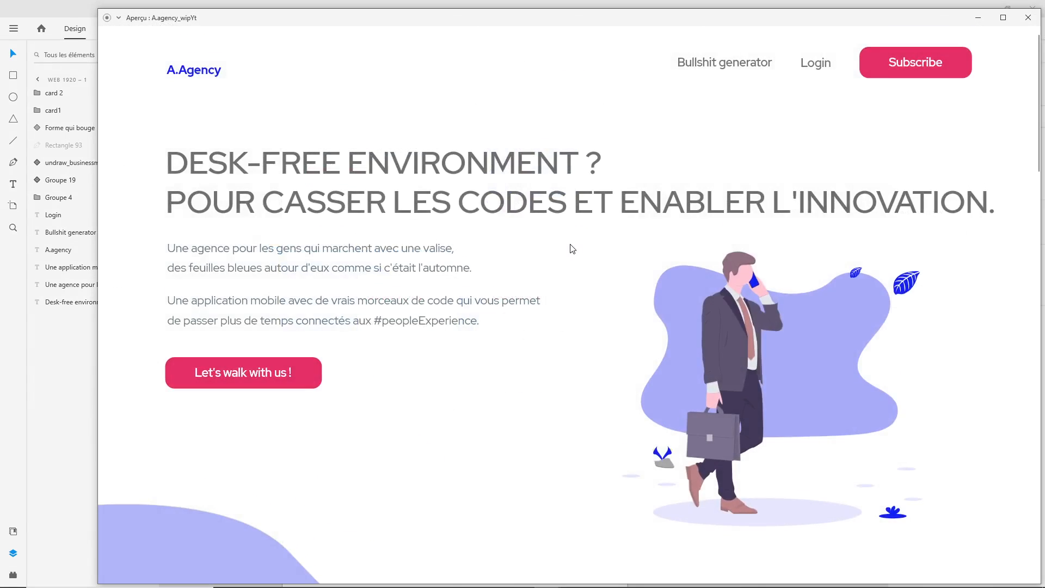
scroll(573, 248, down, 5)
scroll(572, 245, up, 3)
scroll(571, 243, down, 6)
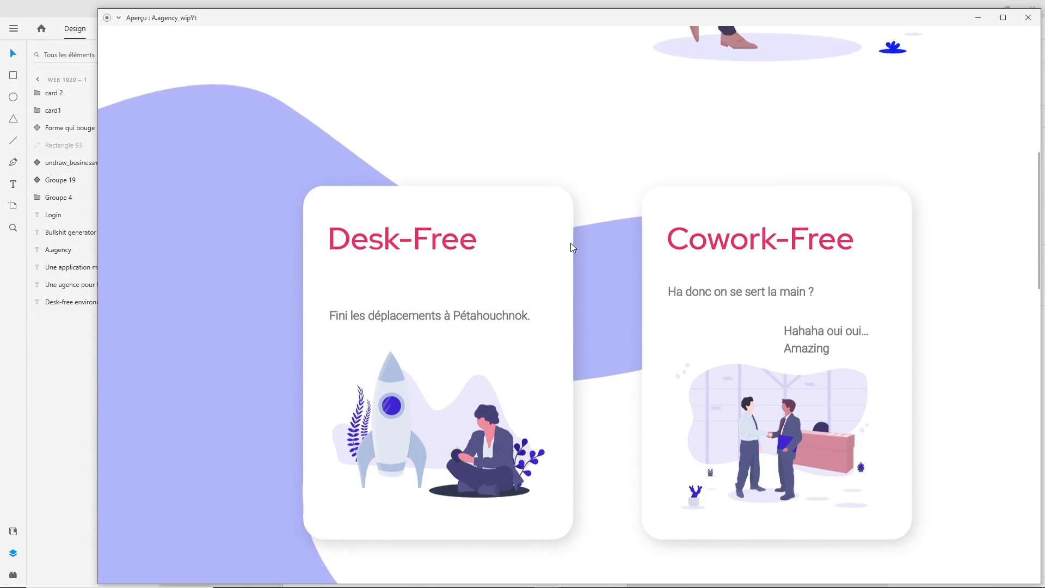
scroll(392, 215, up, 2)
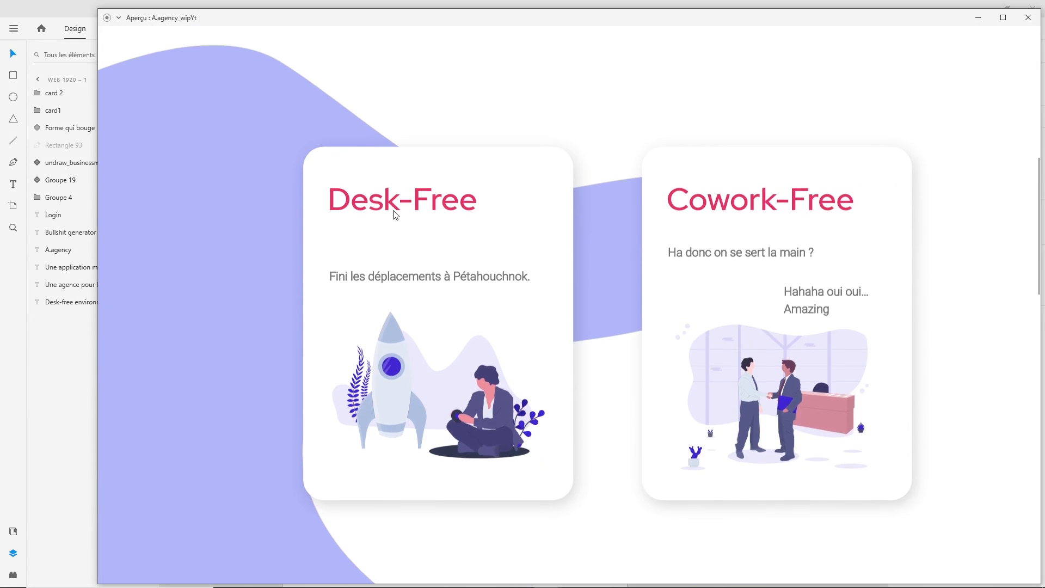
scroll(202, 161, down, 5)
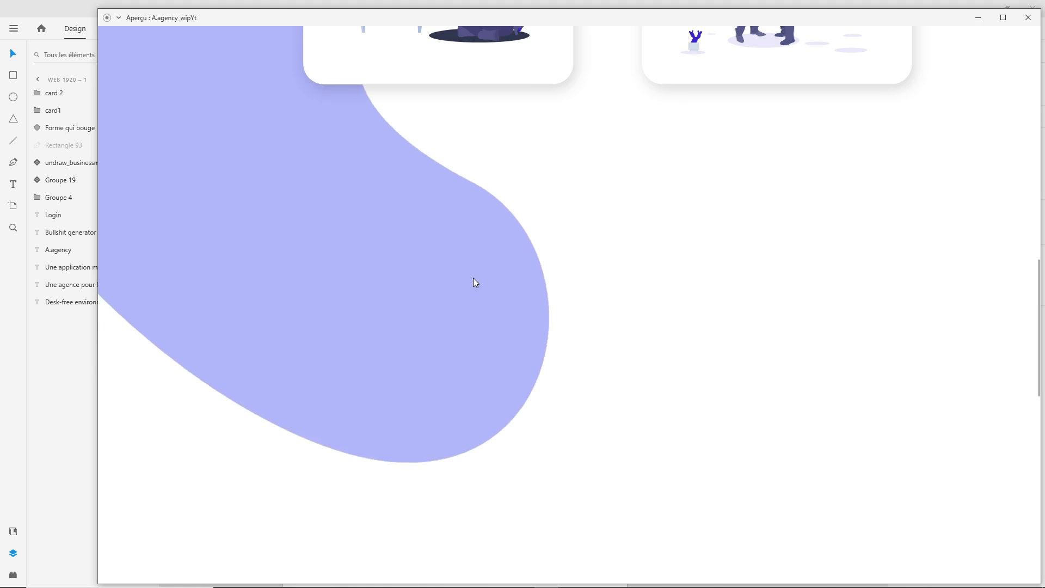
scroll(763, 296, up, 4)
scroll(729, 297, up, 2)
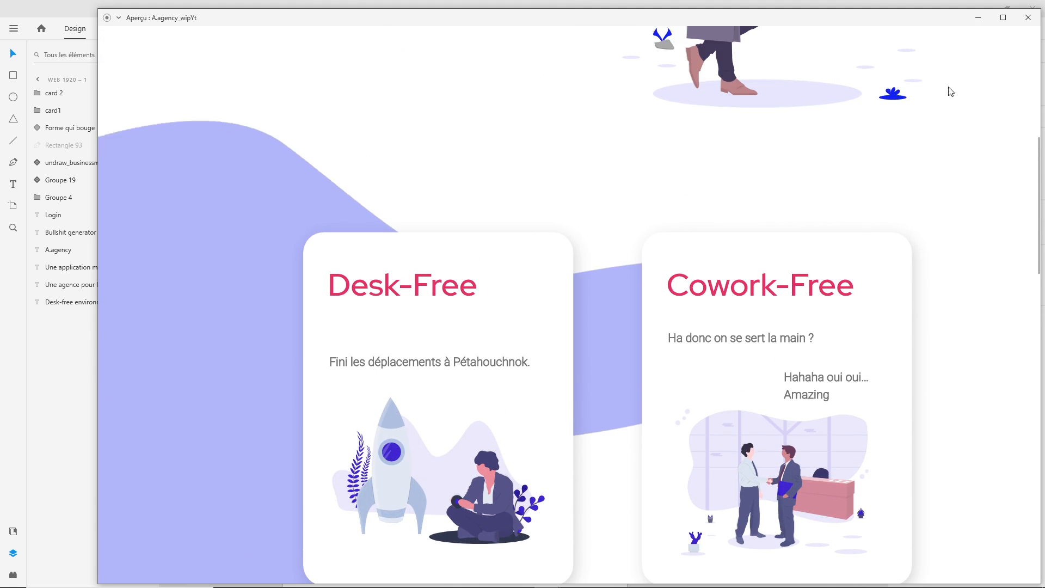
click(1028, 18)
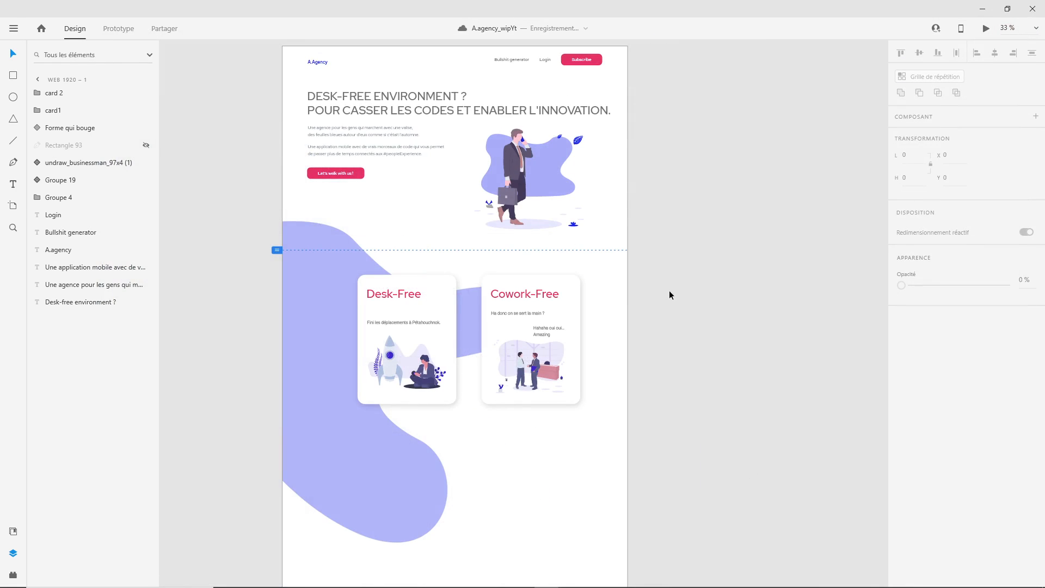
Place a second instance of the moving shape from the document assets over the artboard's right edge, at about X 1108, Y 1779
scroll(661, 329, down, 3)
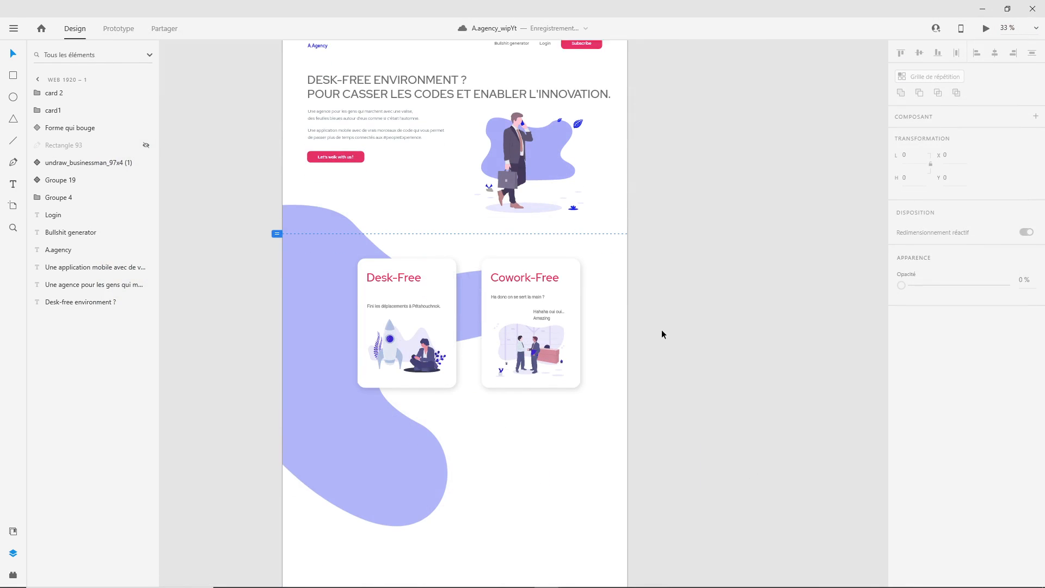
click(351, 329)
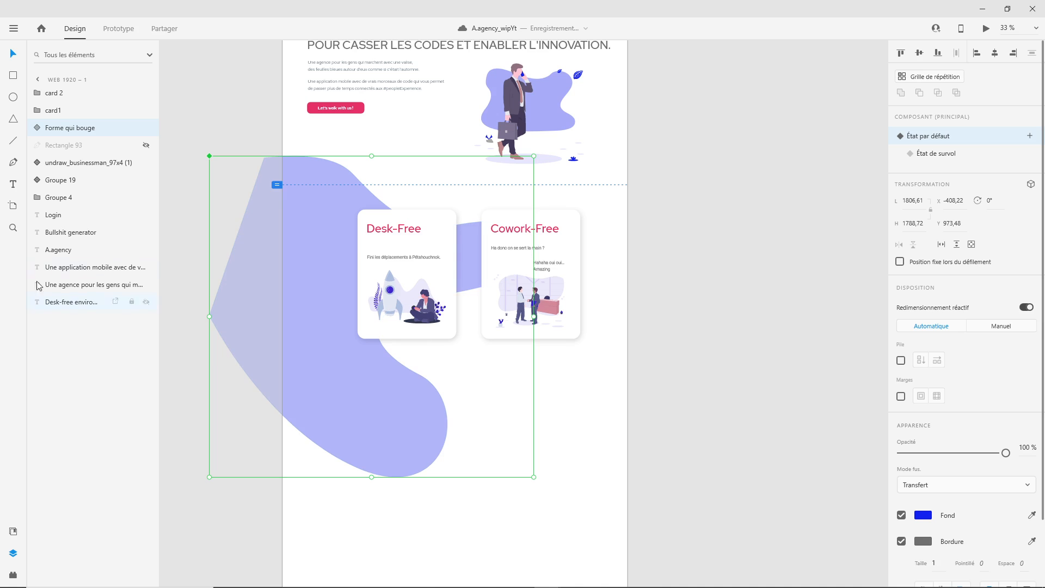
click(12, 531)
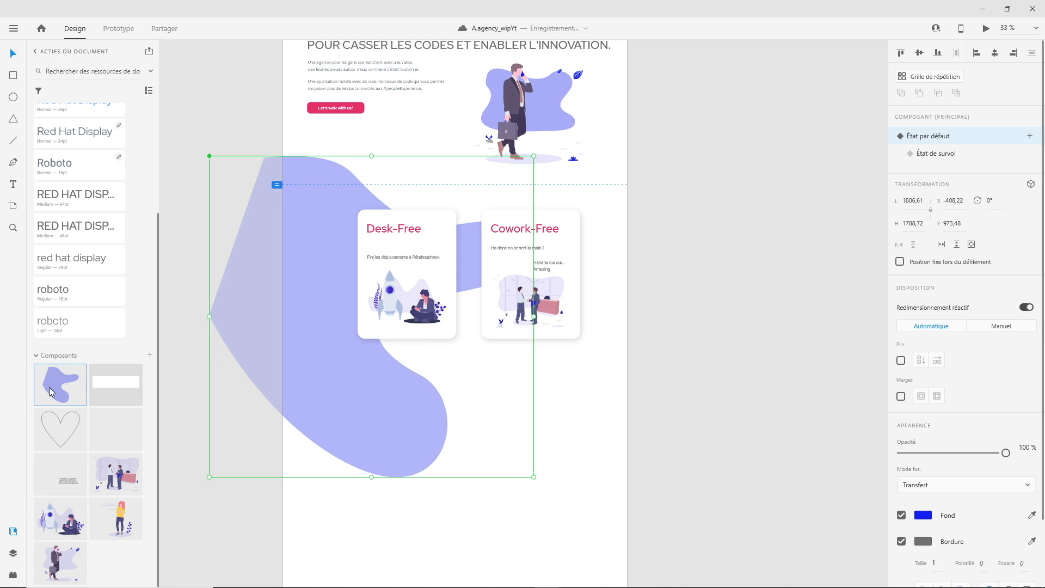
drag(50, 391, 595, 450)
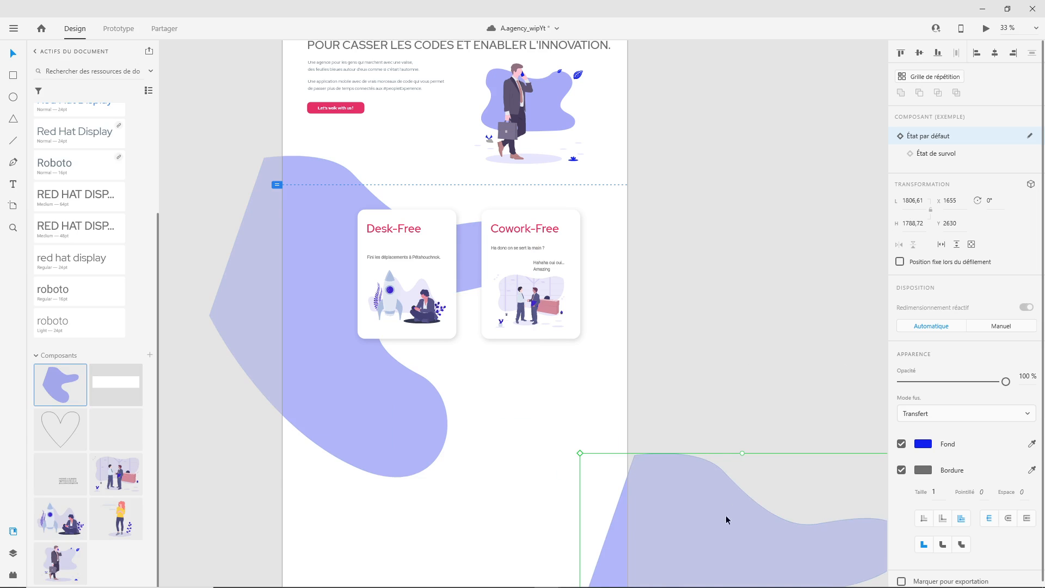
drag(727, 518, 688, 449)
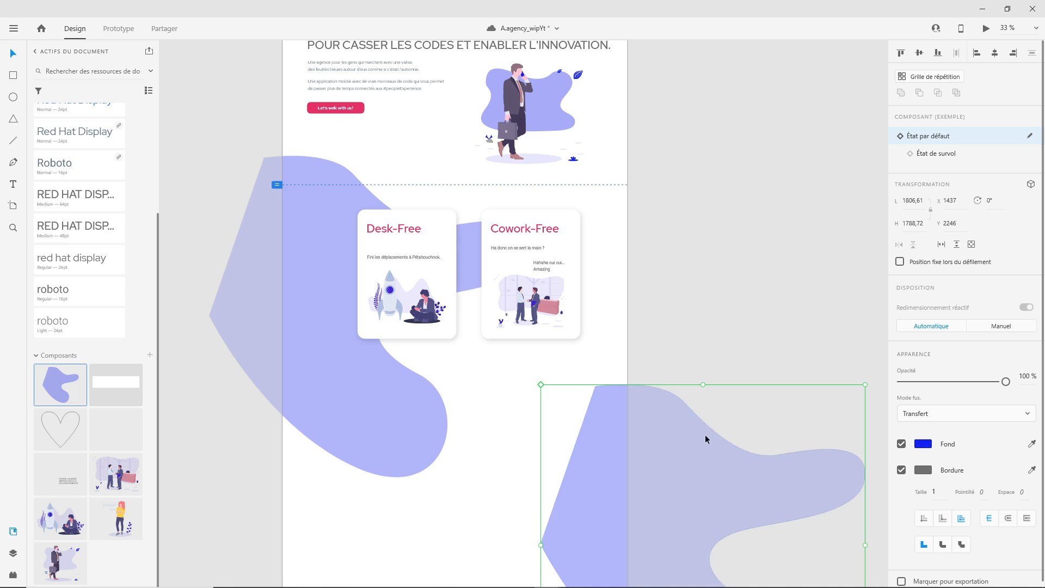
drag(707, 436, 647, 352)
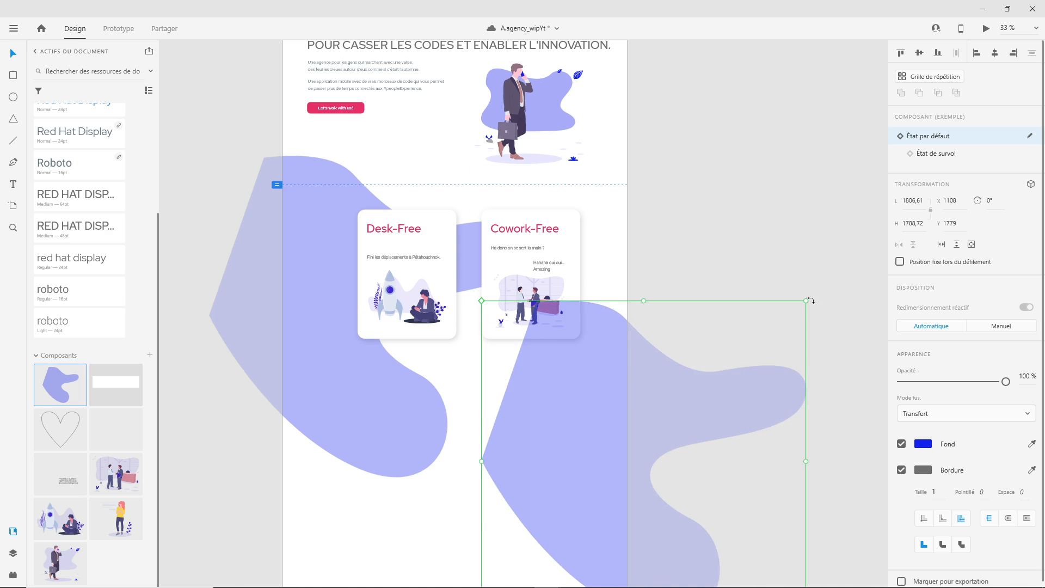
Rotate the new shape instance to about 190° and scale it down to about 1245 by 1058 below the Cowork-Free card
drag(810, 299, 609, 504)
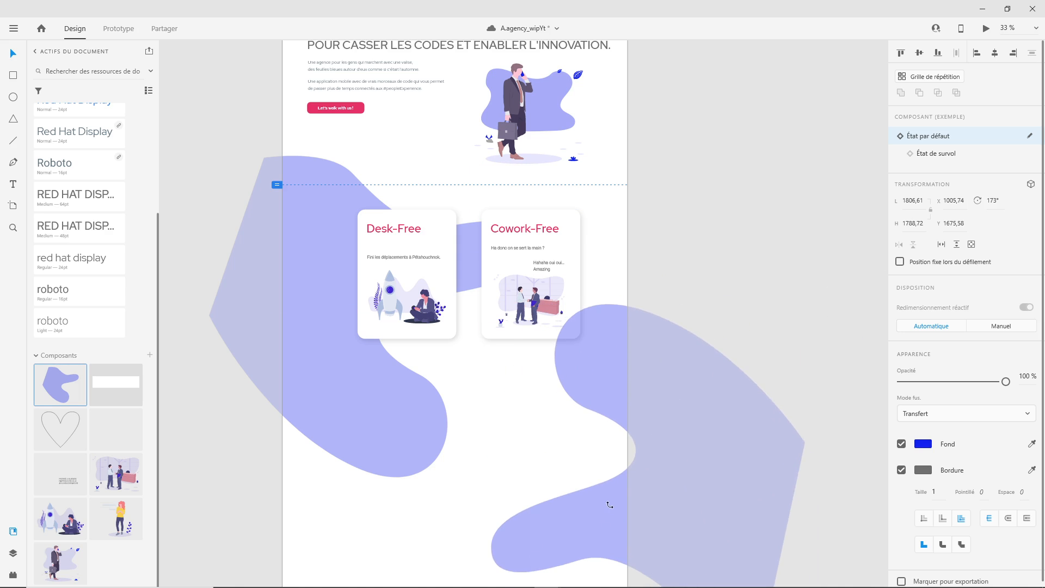
drag(786, 280, 606, 382)
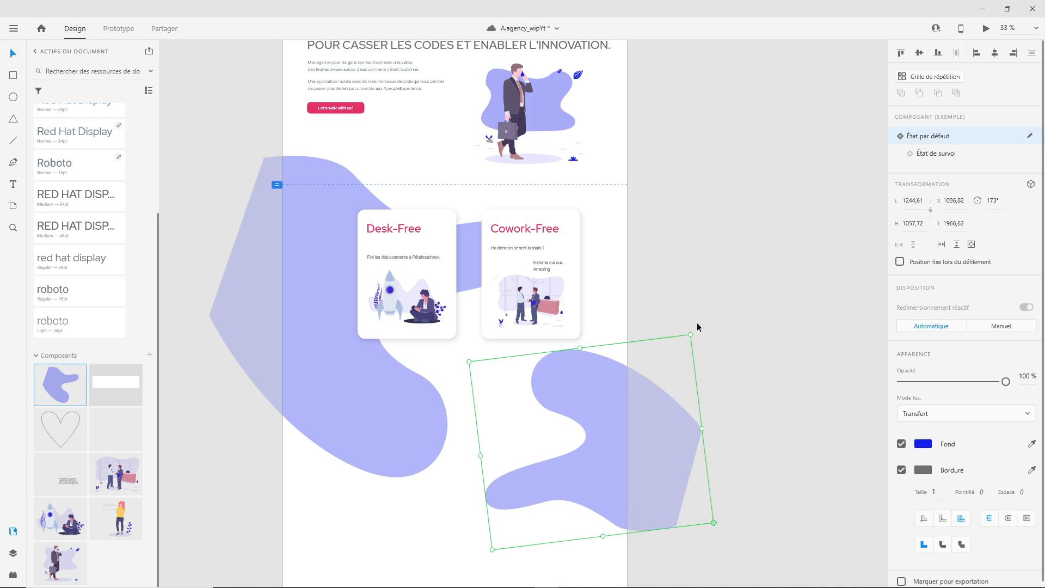
drag(695, 332, 726, 366)
mouse_move(634, 421)
mouse_down()
mouse_move(678, 411)
mouse_move(643, 428)
mouse_up()
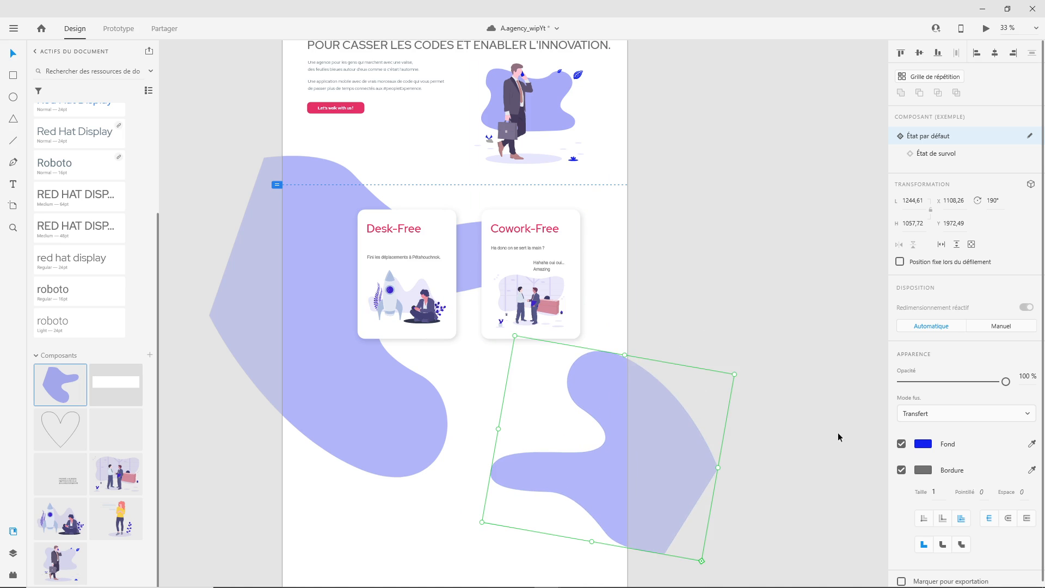
Change the new shape instance's fill to the saved green swatch
click(923, 444)
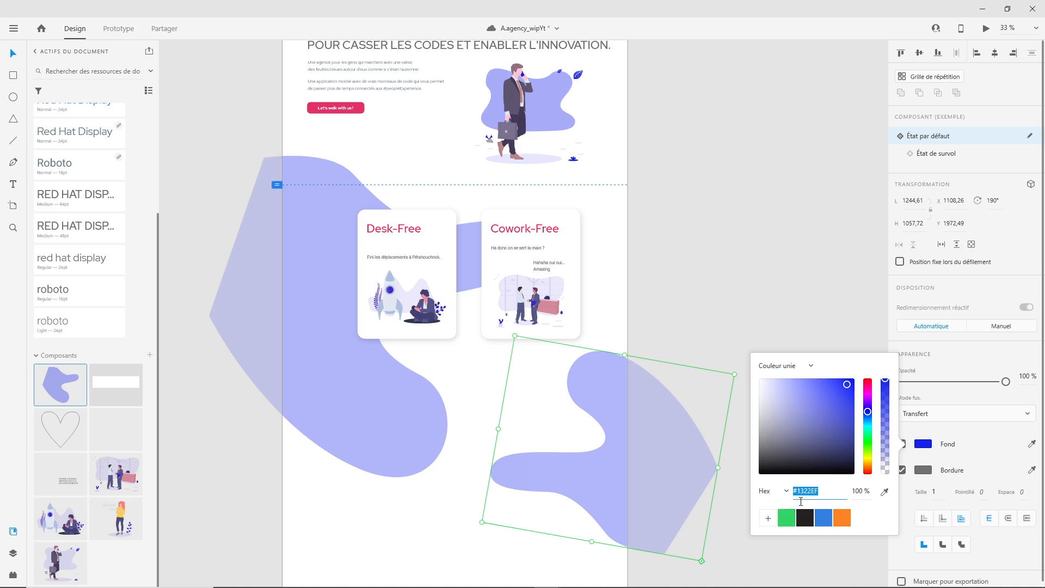
click(788, 524)
click(718, 299)
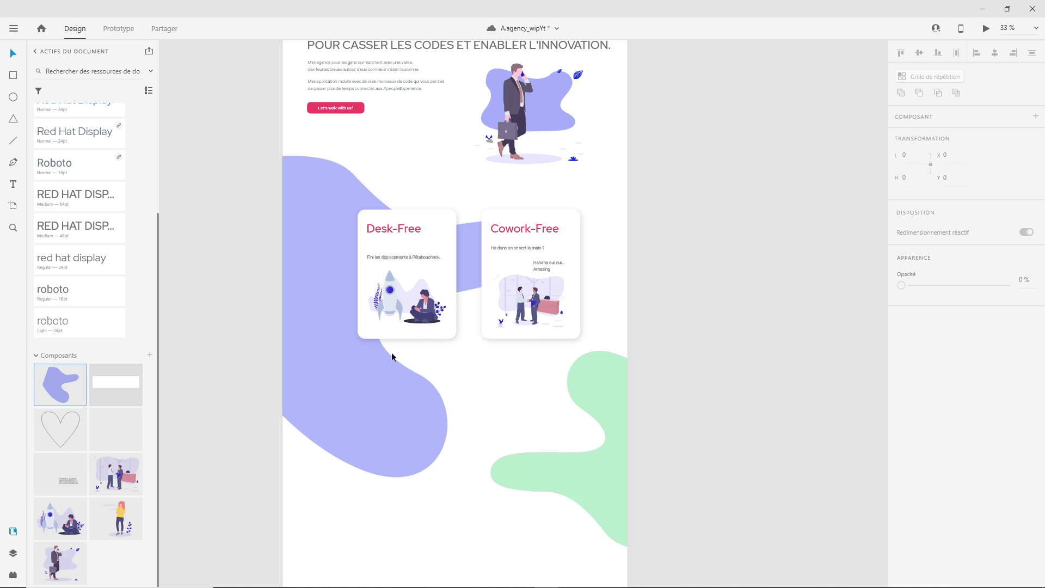
Preview the page down to the green shape to check both shapes' animation
click(985, 28)
scroll(487, 247, down, 10)
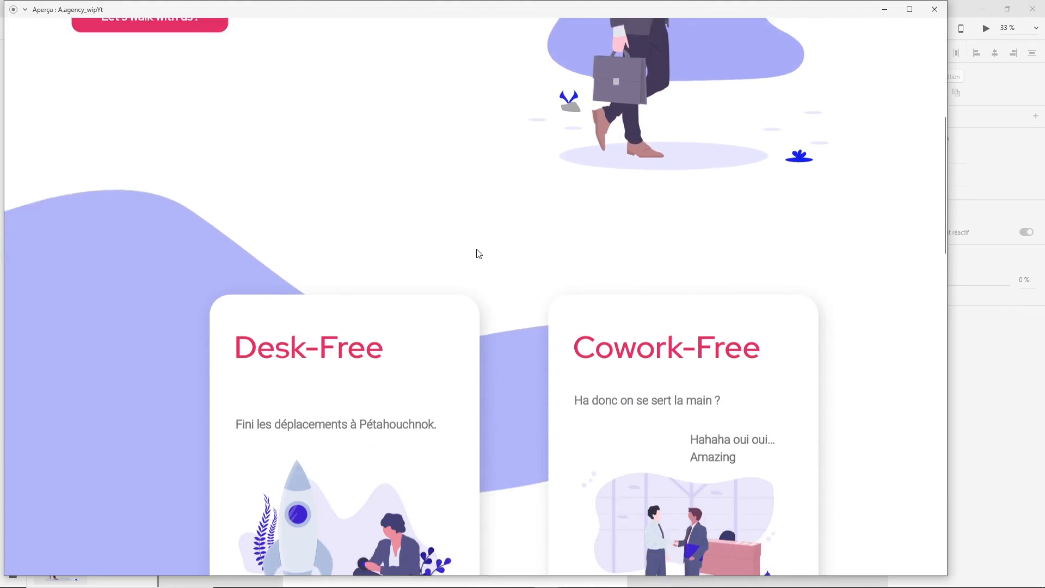
scroll(481, 250, down, 5)
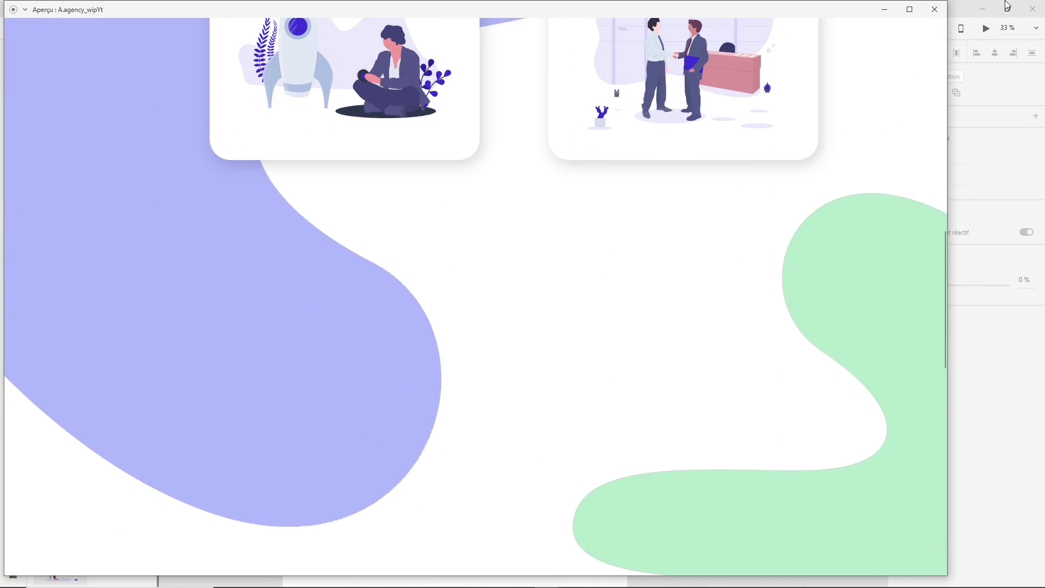
Preview the page again down to the green shape and trigger its hover state to check the transition
click(934, 9)
click(588, 394)
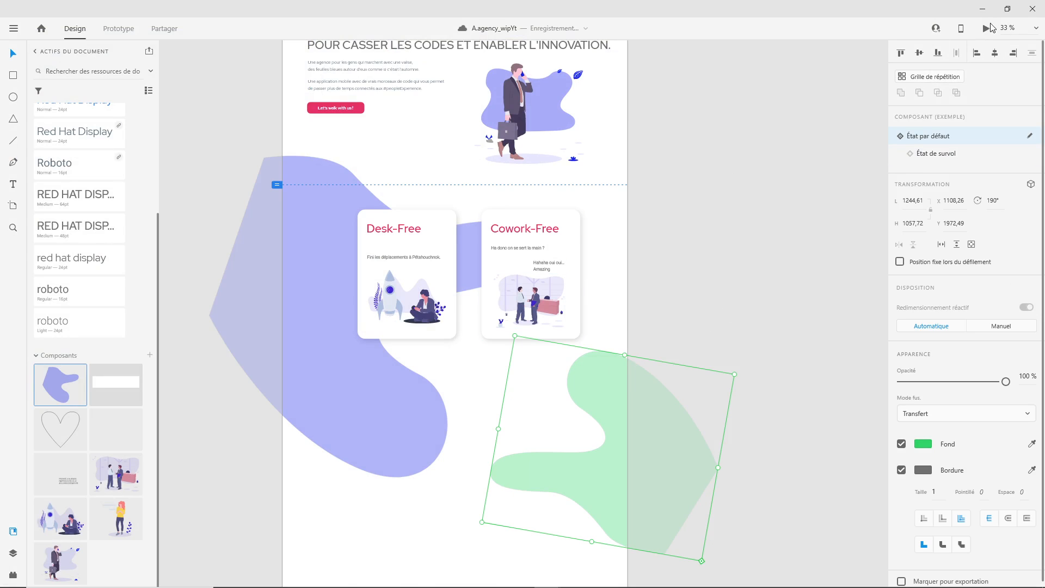
key(ctrl+Return)
scroll(522, 256, down, 10)
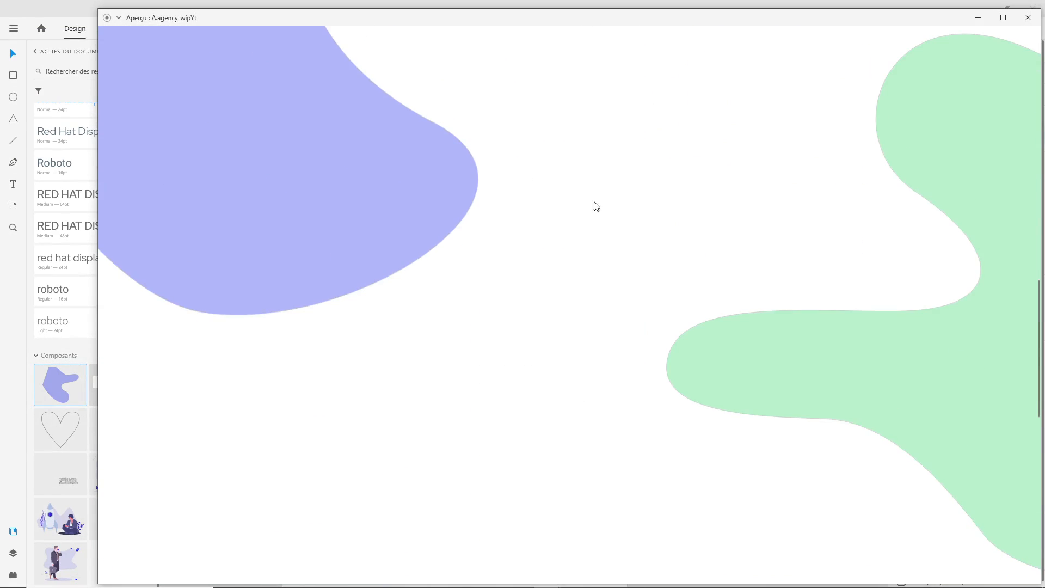
mouse_move(890, 355)
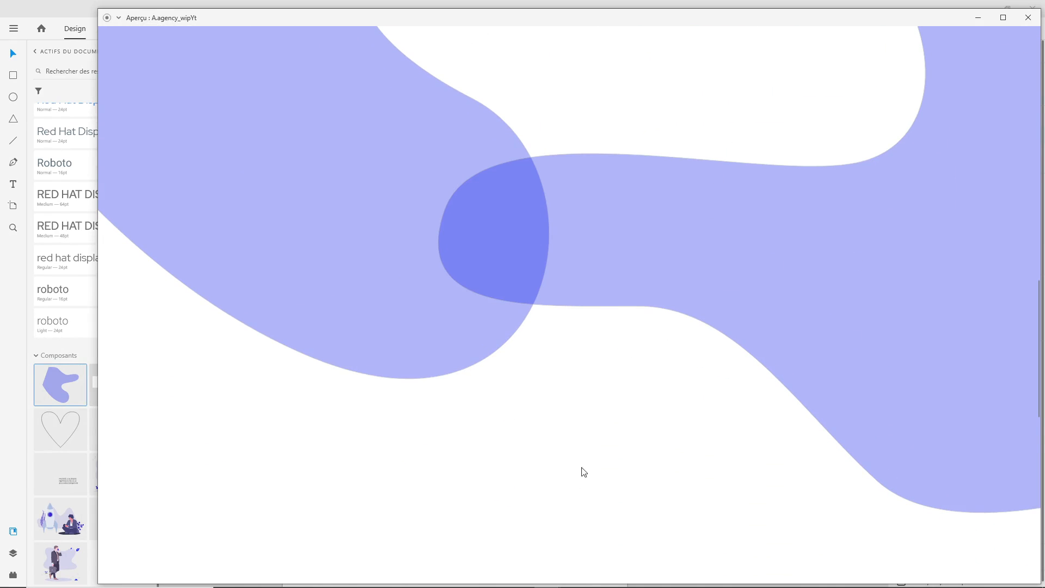
scroll(518, 433, down, 1)
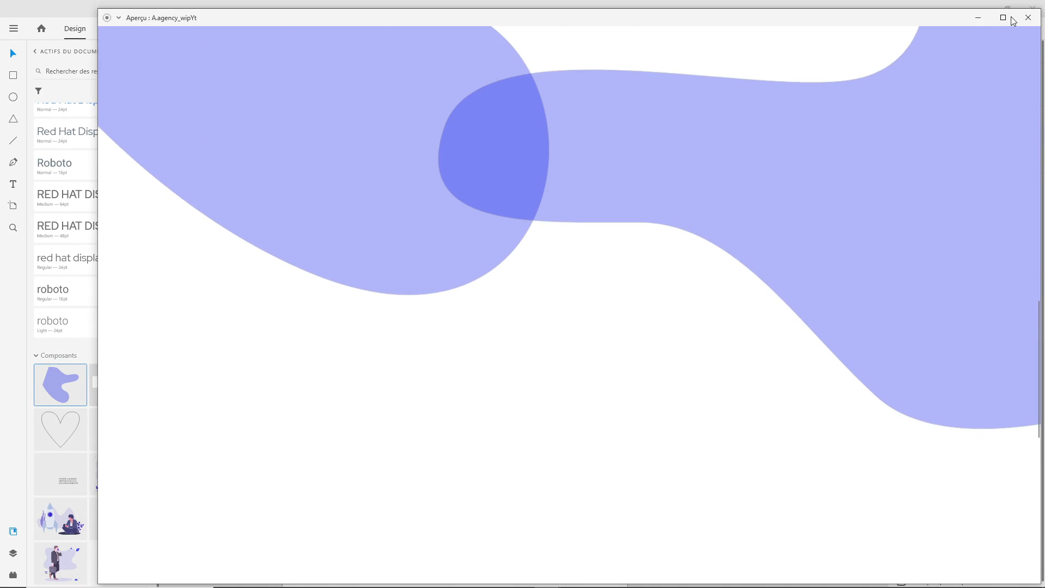
click(1028, 17)
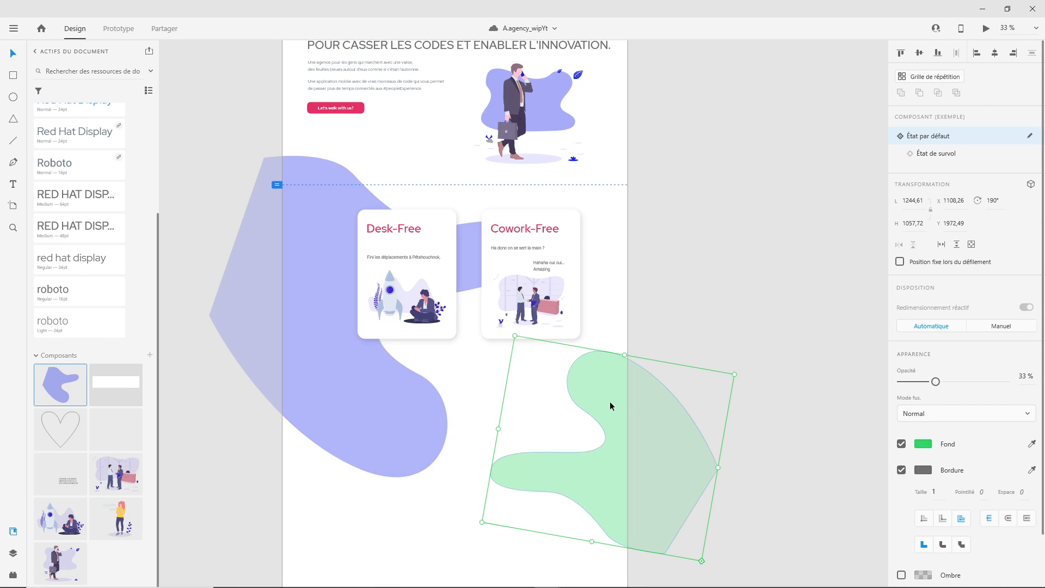
Shrink the second shape's hover state to about 1225 by 883 and reposition it below the Cowork-Free card
double_click(609, 401)
double_click(606, 401)
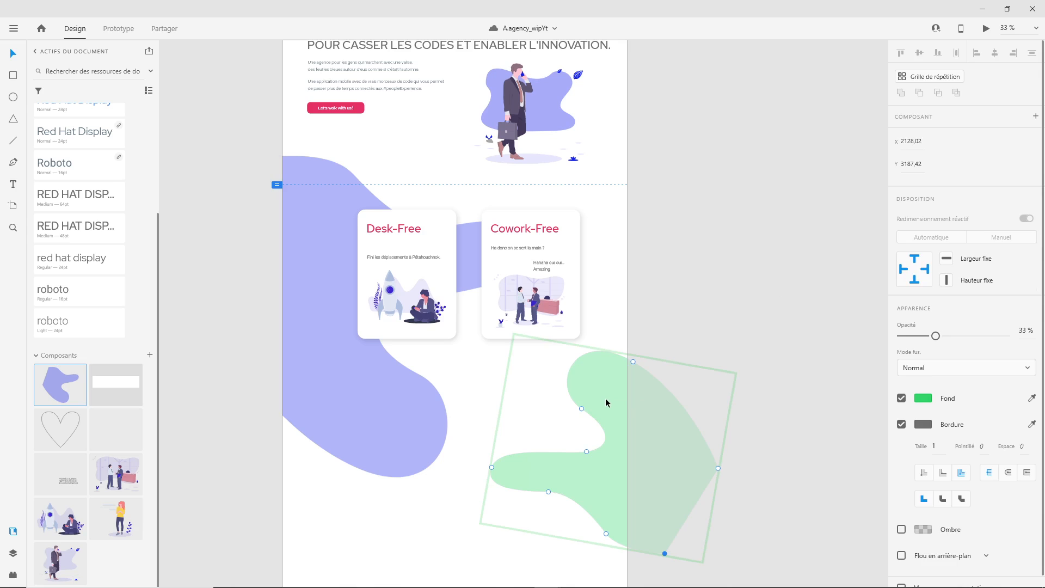
click(689, 318)
click(597, 384)
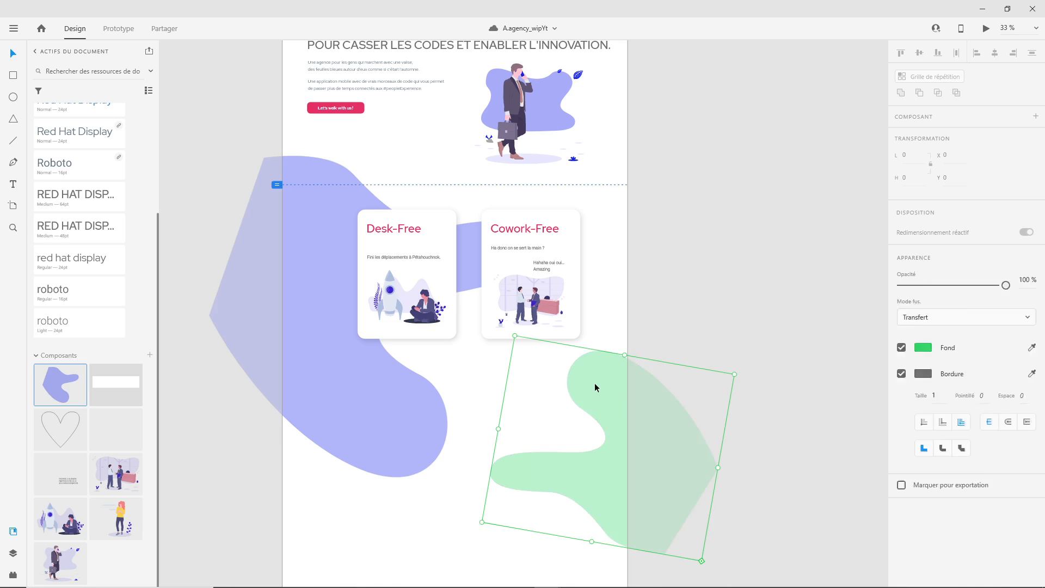
click(937, 154)
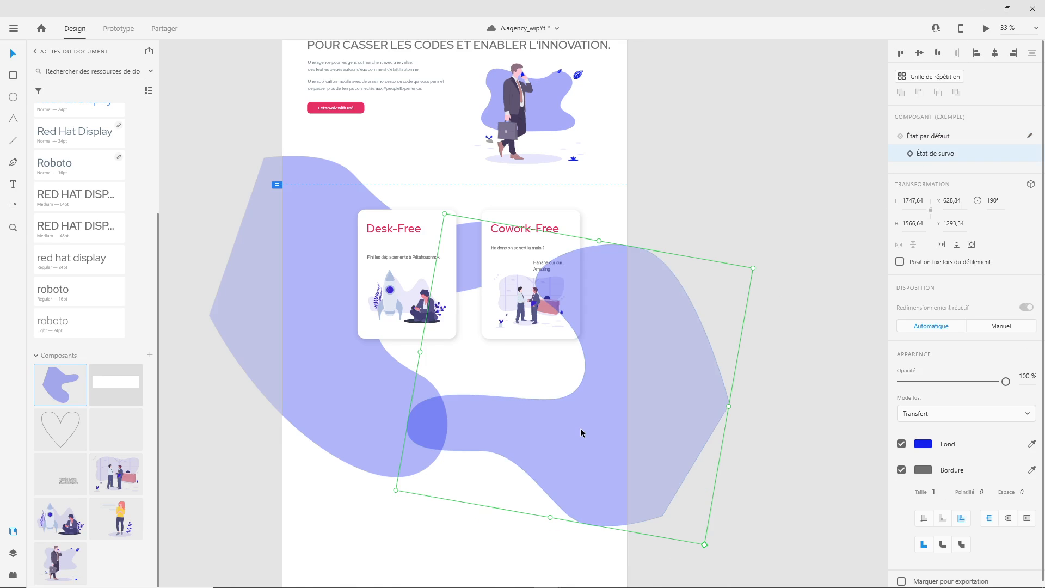
drag(583, 426, 619, 468)
drag(788, 309, 674, 418)
drag(604, 446, 642, 422)
Move the green shape in its default state to about X 1067, Y 2049 across the artboard's right edge
click(933, 138)
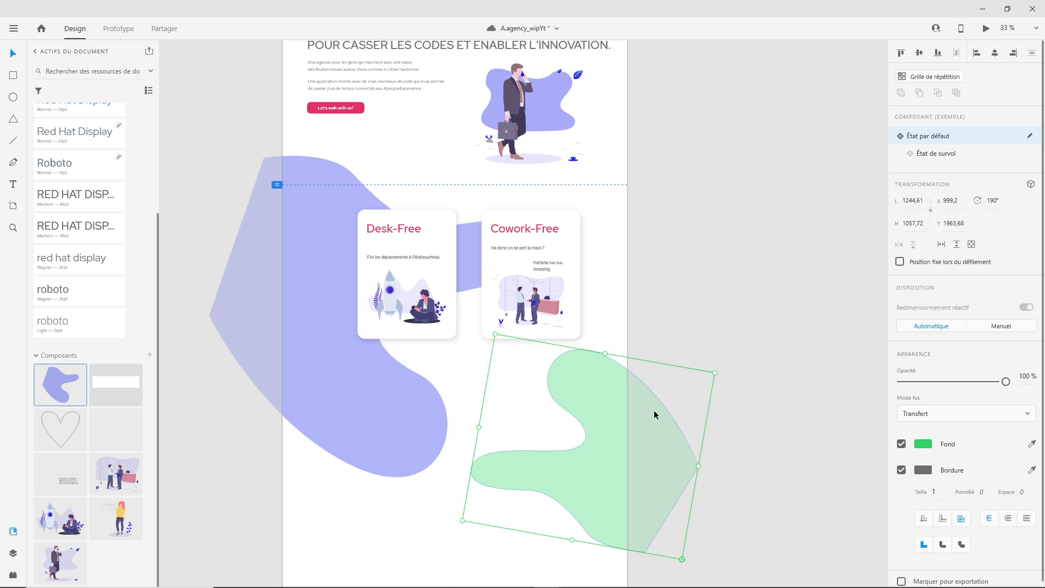
drag(622, 423, 634, 438)
click(934, 154)
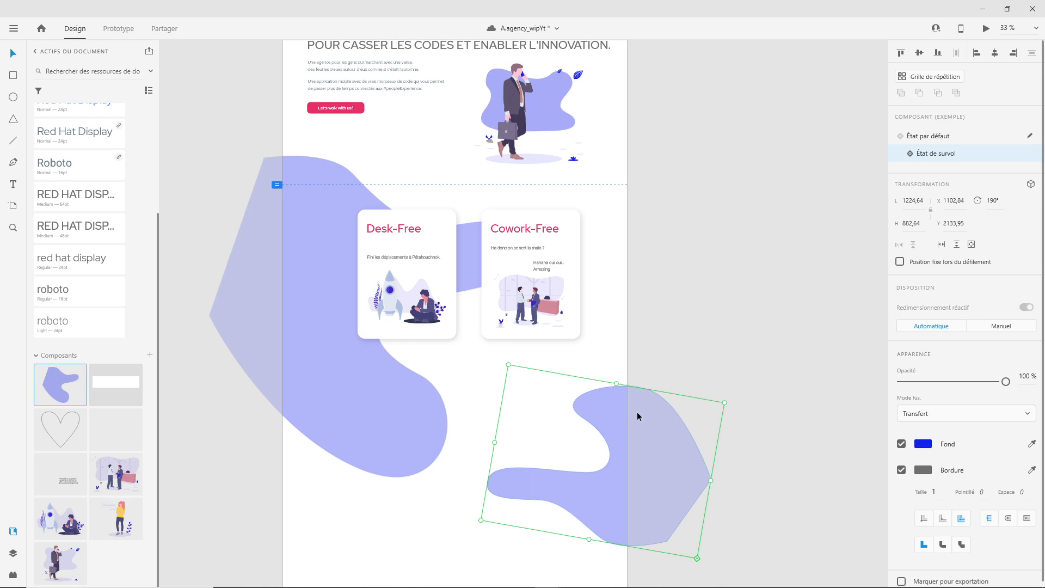
key(Delete)
key(ctrl+z)
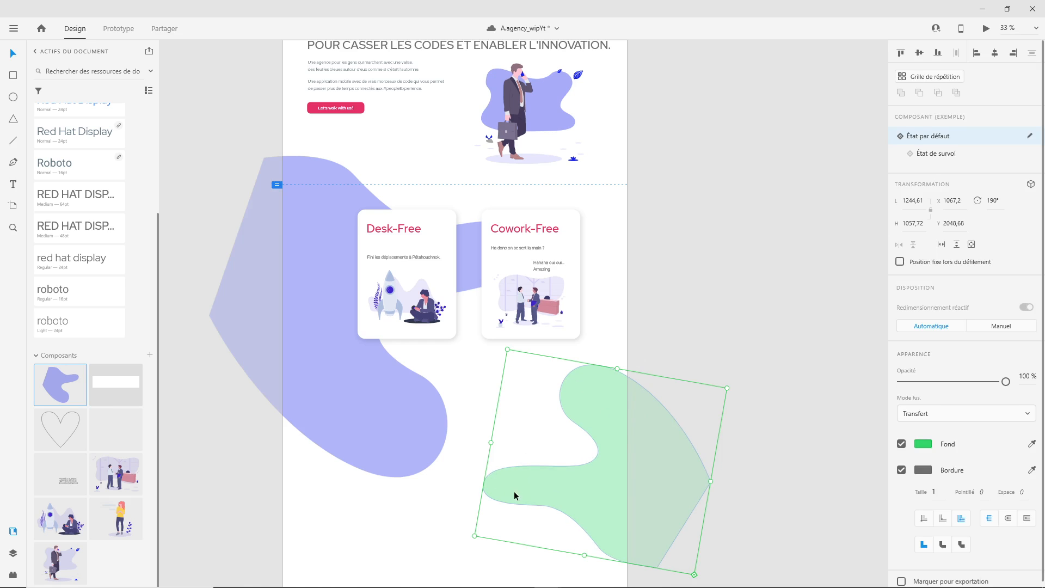
Reshape the green default outline by pulling in its left tip, shifting the inner-curve and upper anchor points, and flattening the upper curve's handle
key(a)
key(v)
double_click(524, 487)
drag(486, 483, 519, 453)
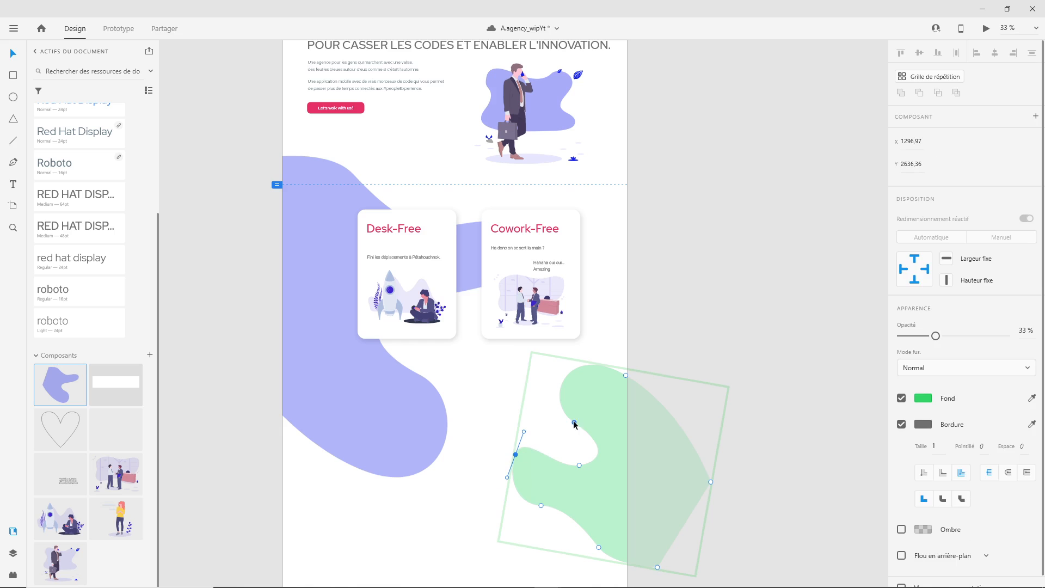
drag(574, 423, 579, 415)
drag(625, 376, 602, 374)
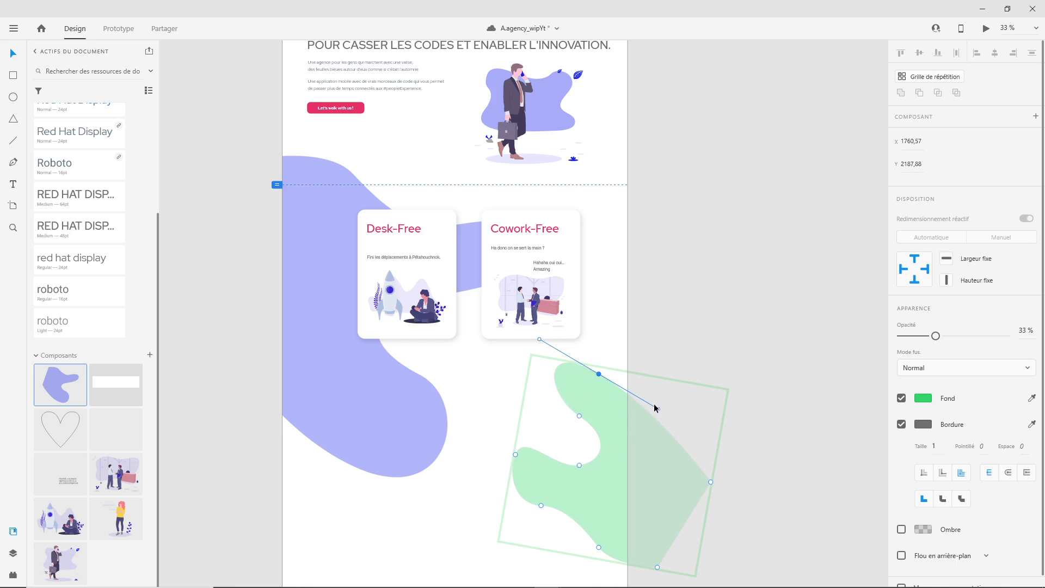
drag(657, 409, 689, 390)
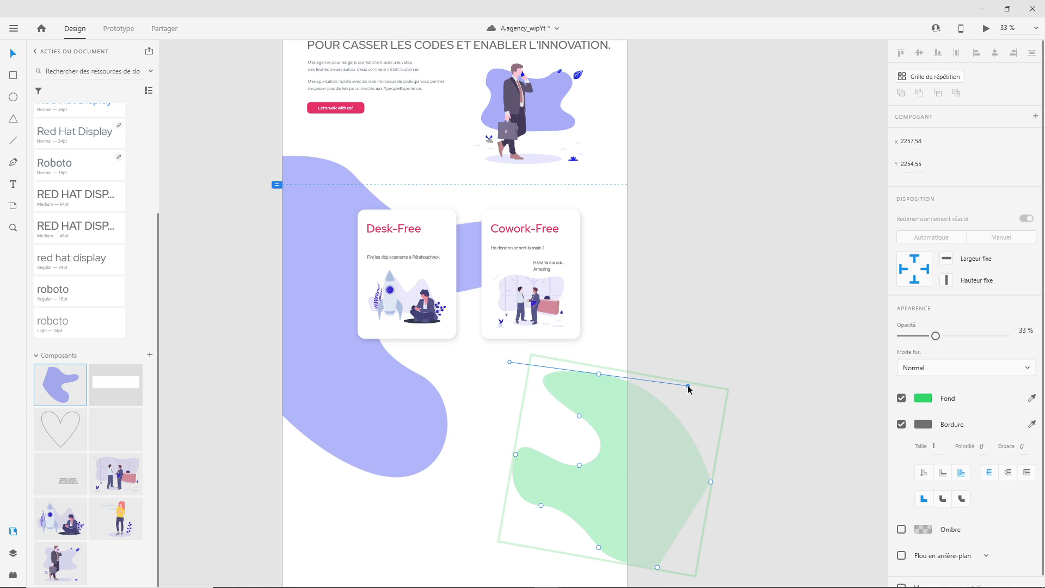
click(730, 296)
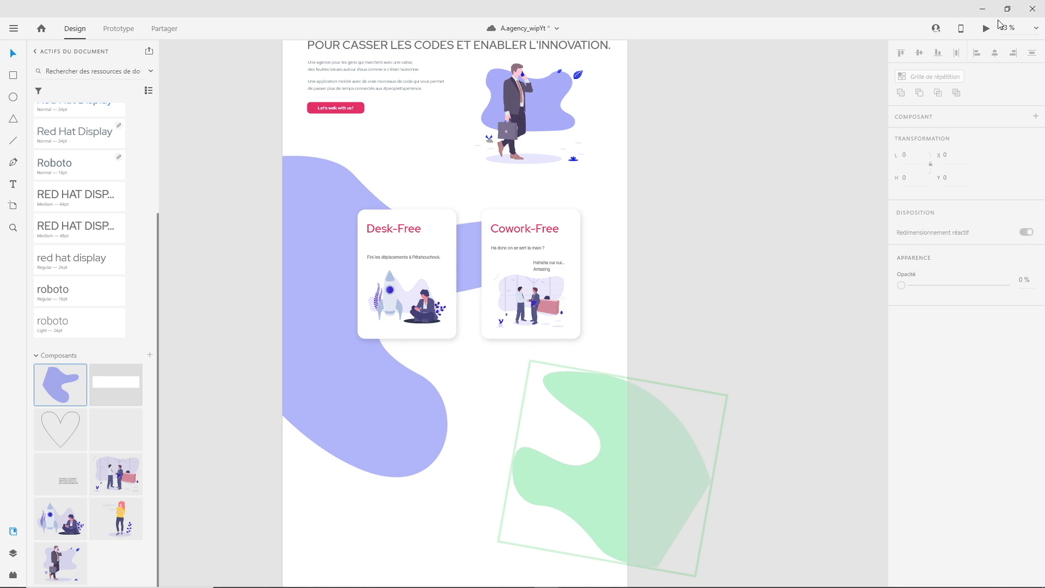
Preview the page to check the reshaped green outline beside the blue shape
key(ctrl+Return)
scroll(611, 266, down, 10)
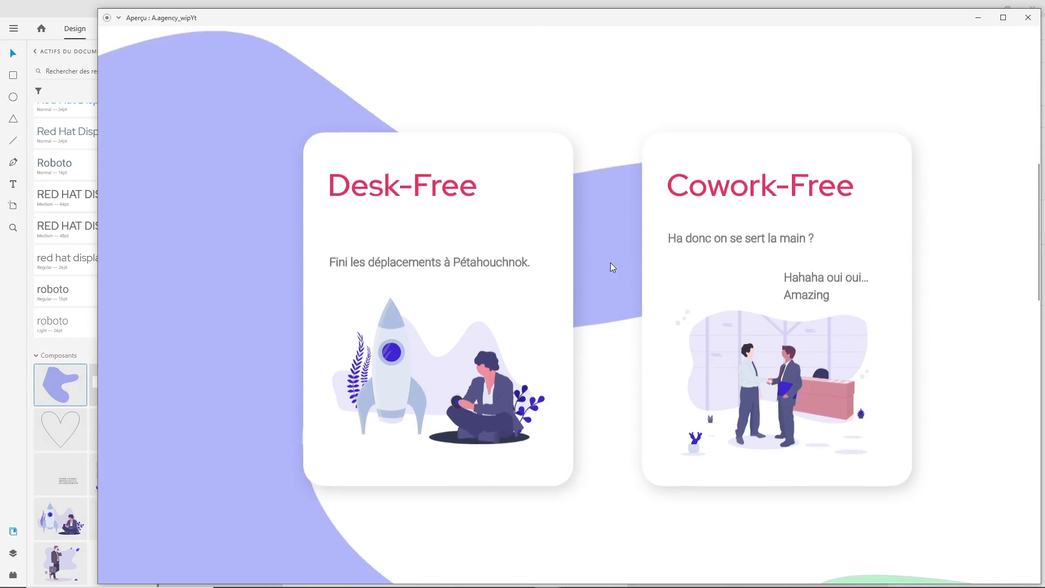
scroll(656, 290, down, 3)
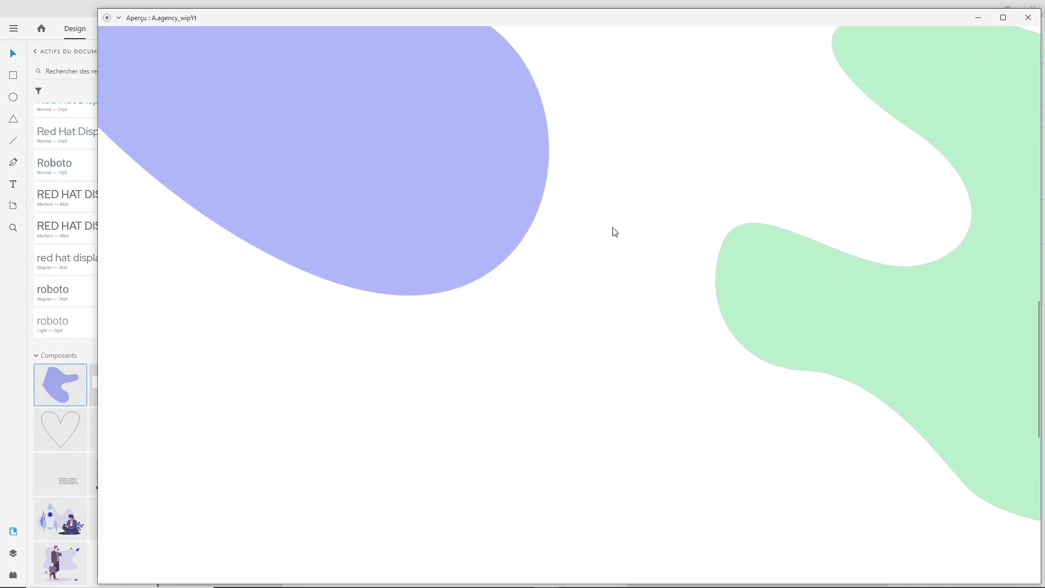
scroll(613, 230, down, 1)
click(1028, 17)
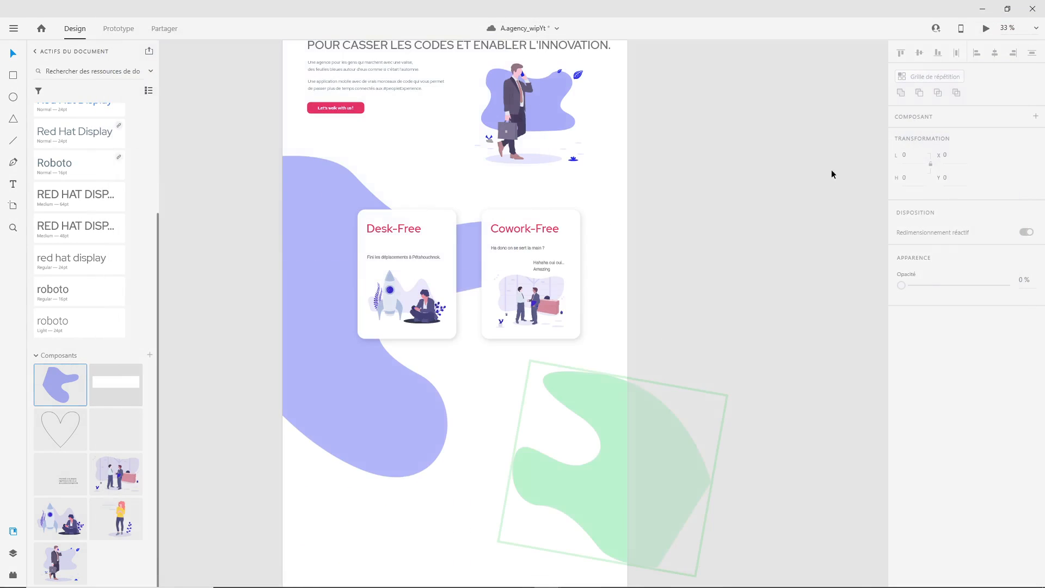
click(577, 394)
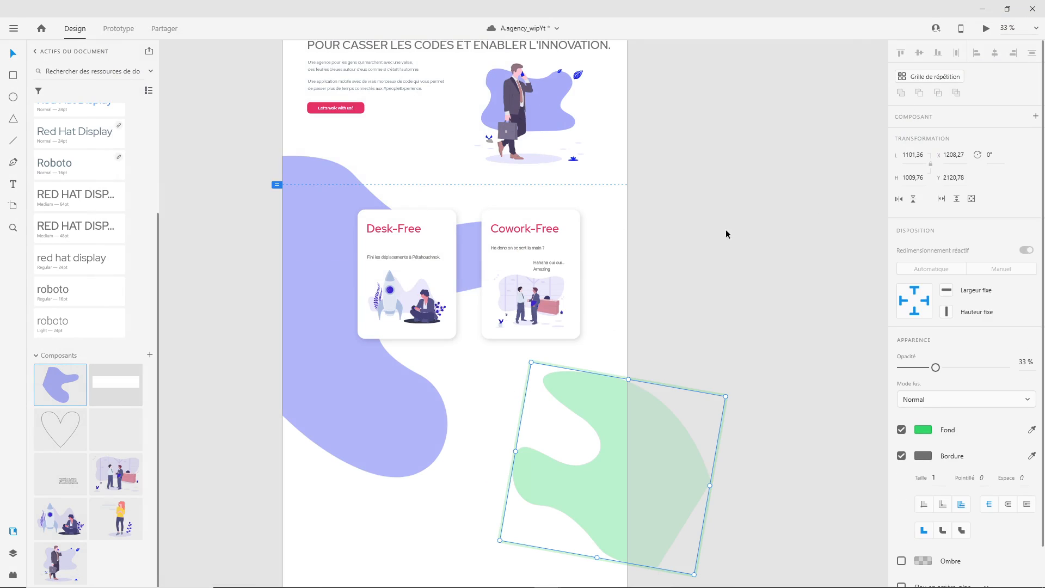
double_click(587, 391)
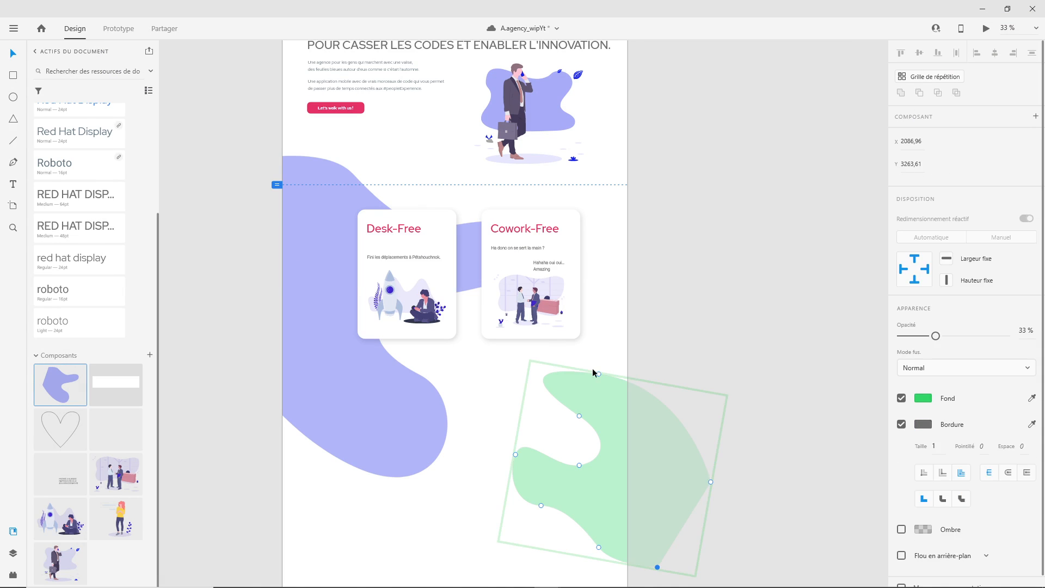
key(Escape)
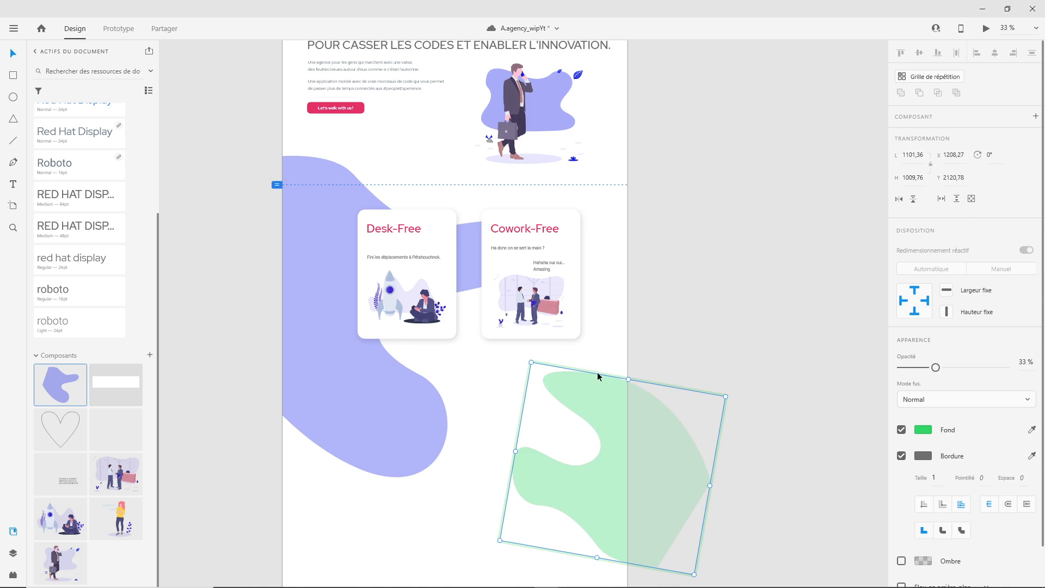
double_click(597, 371)
click(609, 348)
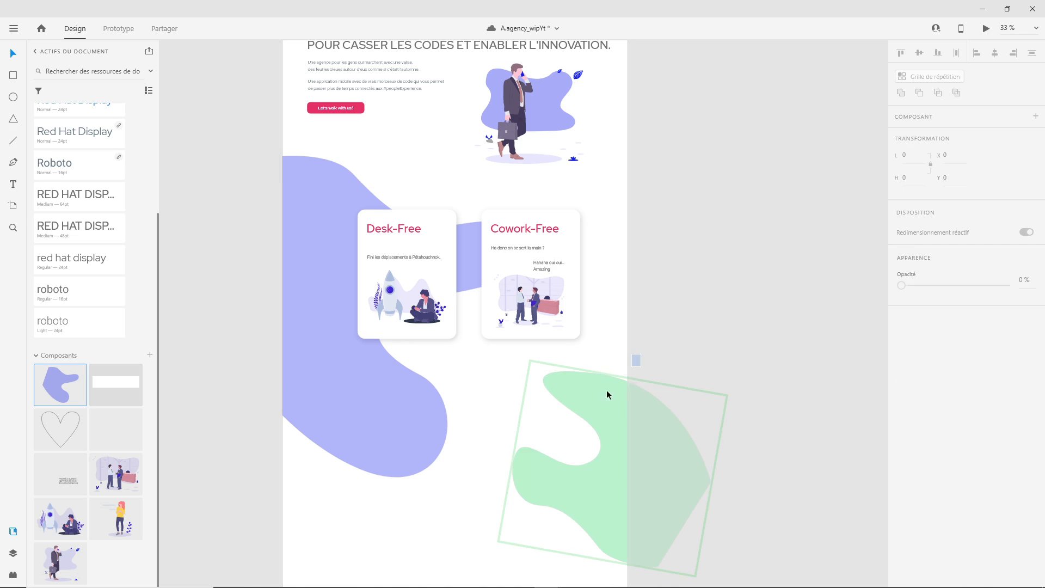
double_click(587, 411)
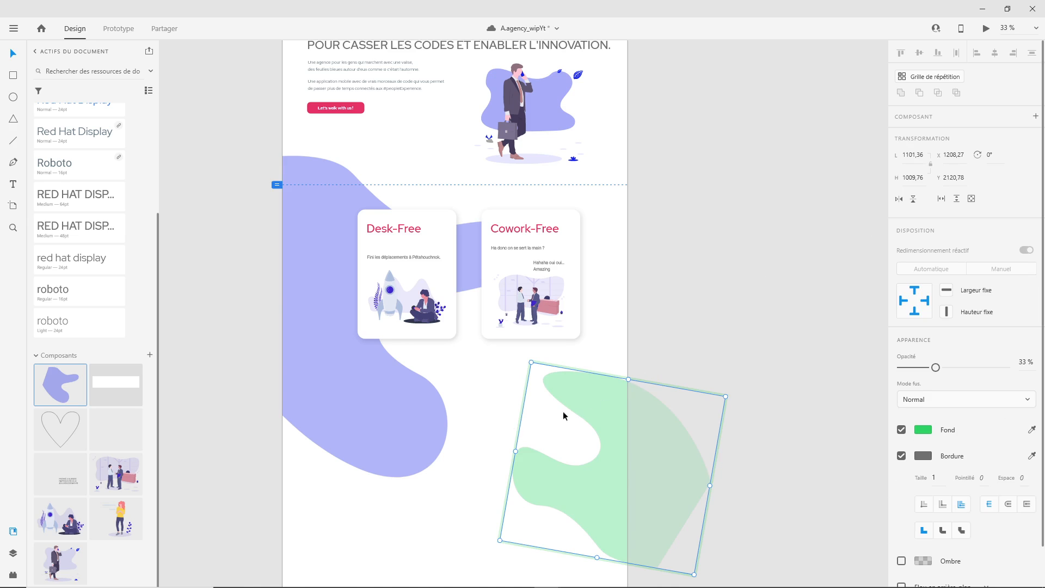
click(478, 426)
Change the fill of the second shape's hover state to the saved green swatch #30D567
click(573, 423)
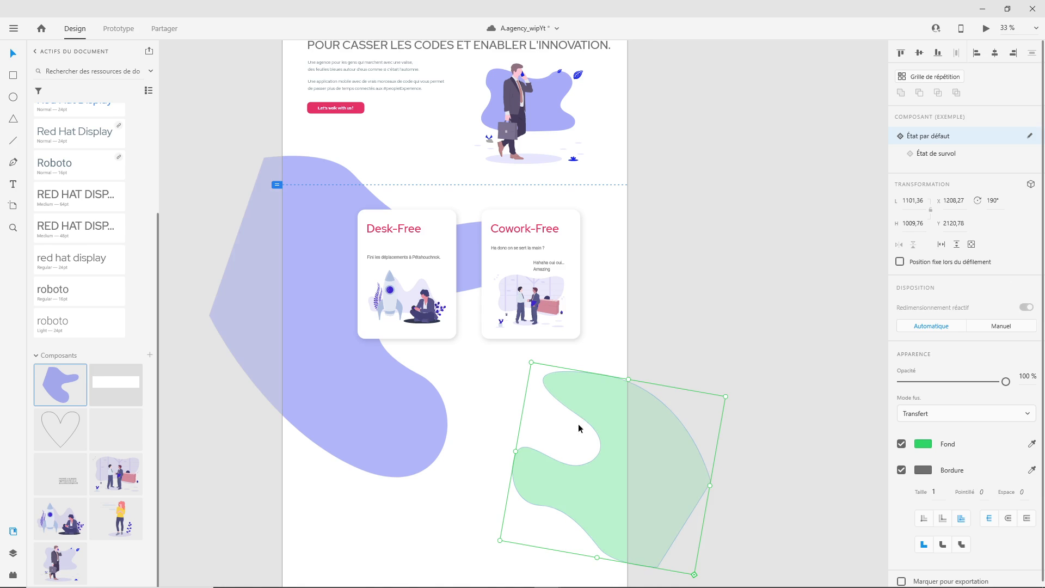
click(936, 153)
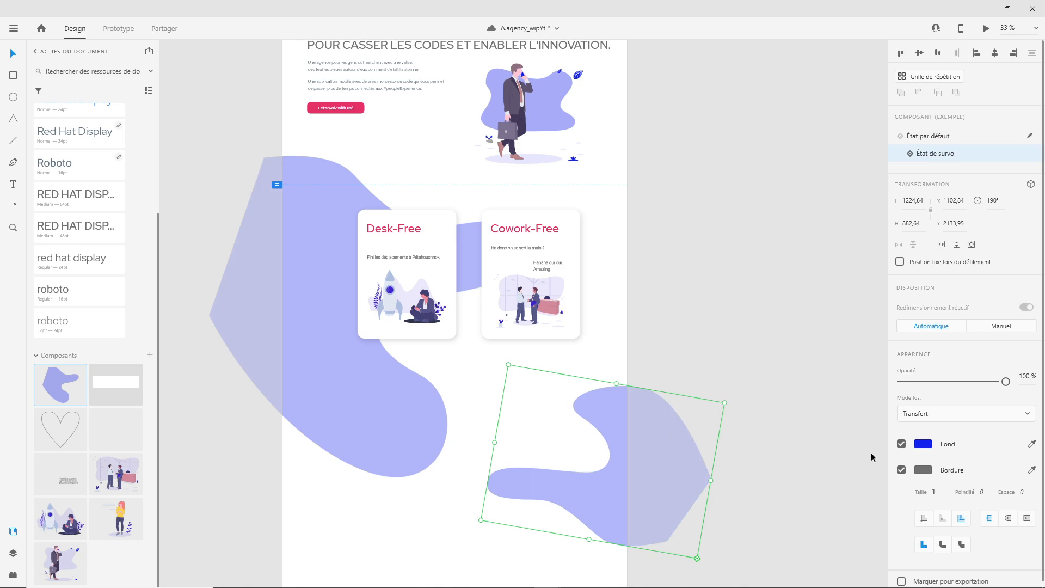
click(924, 444)
click(792, 518)
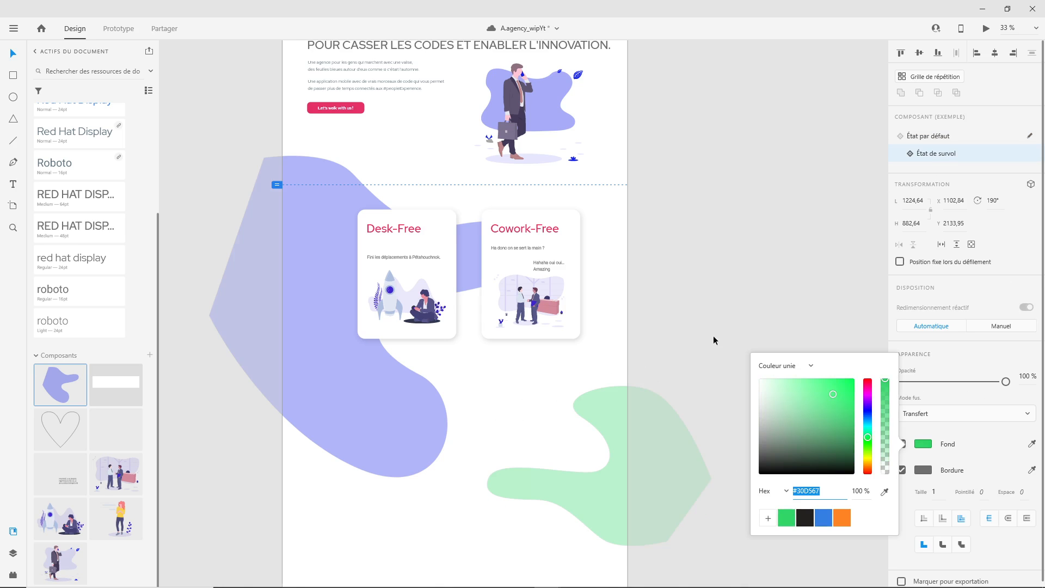
click(713, 336)
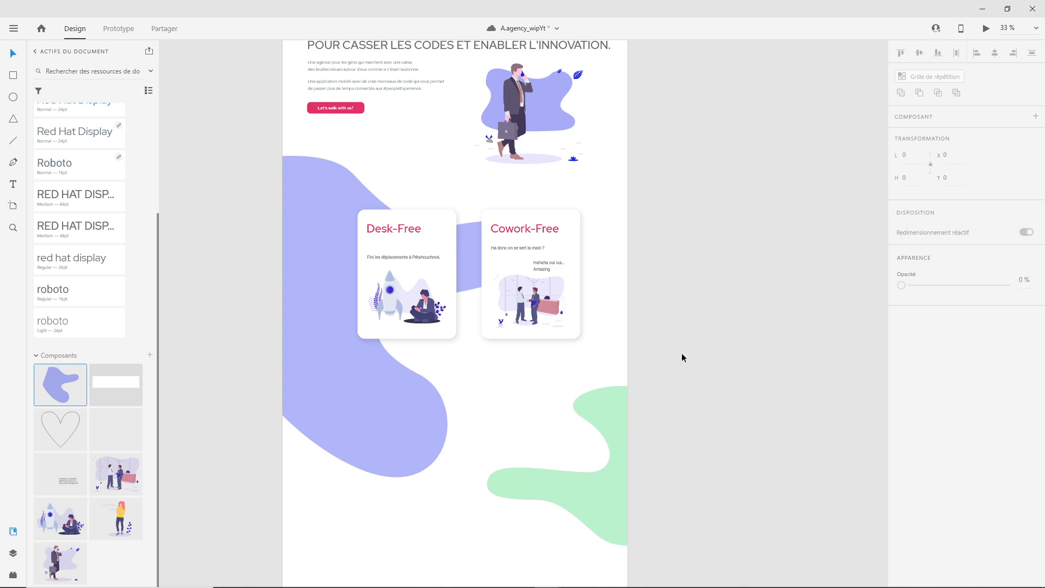
Preview the page down to the second shape to check the green fill of its hover state
click(987, 29)
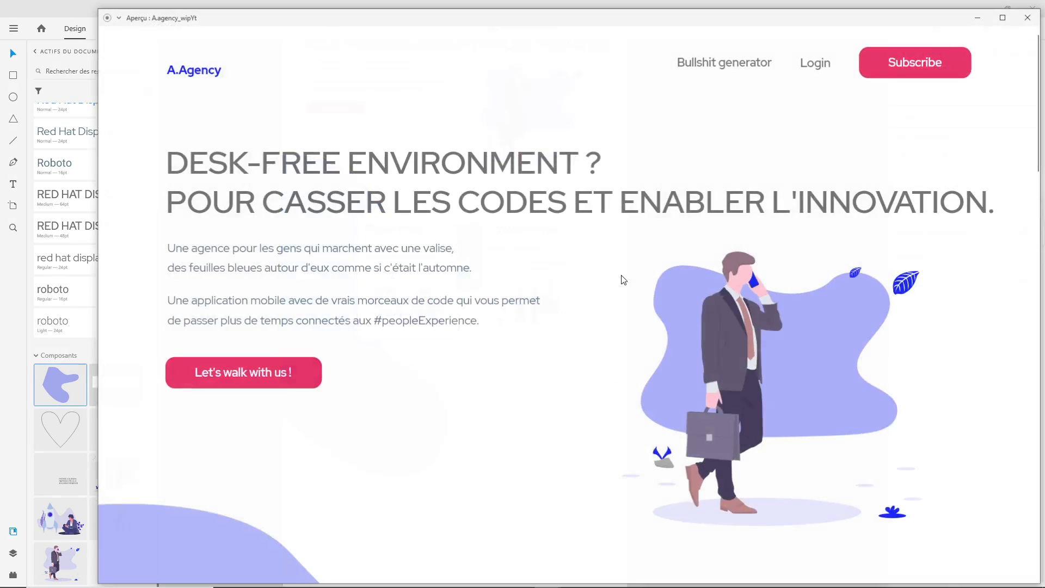
scroll(622, 274, down, 10)
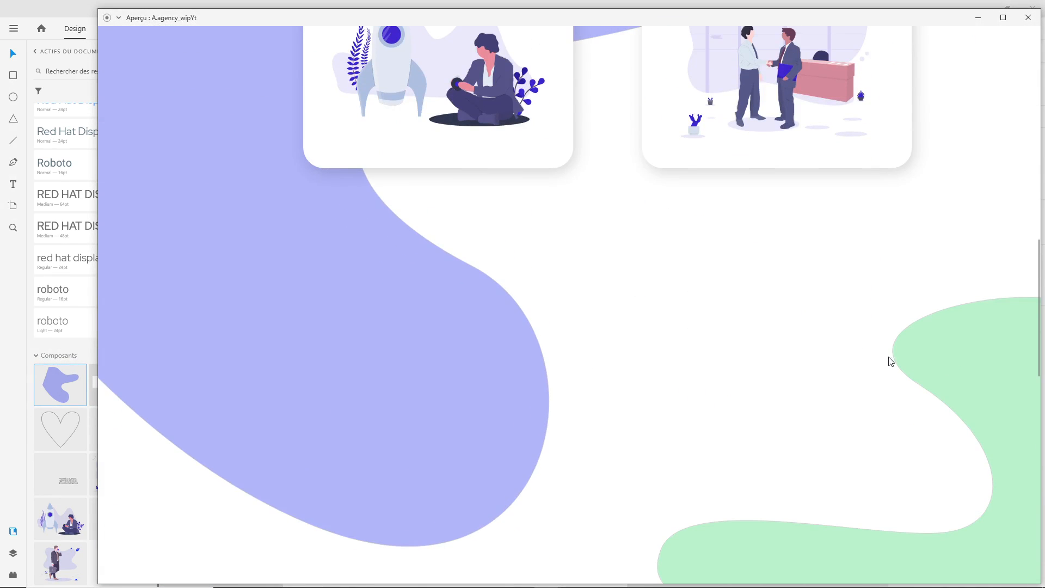
scroll(724, 530, down, 5)
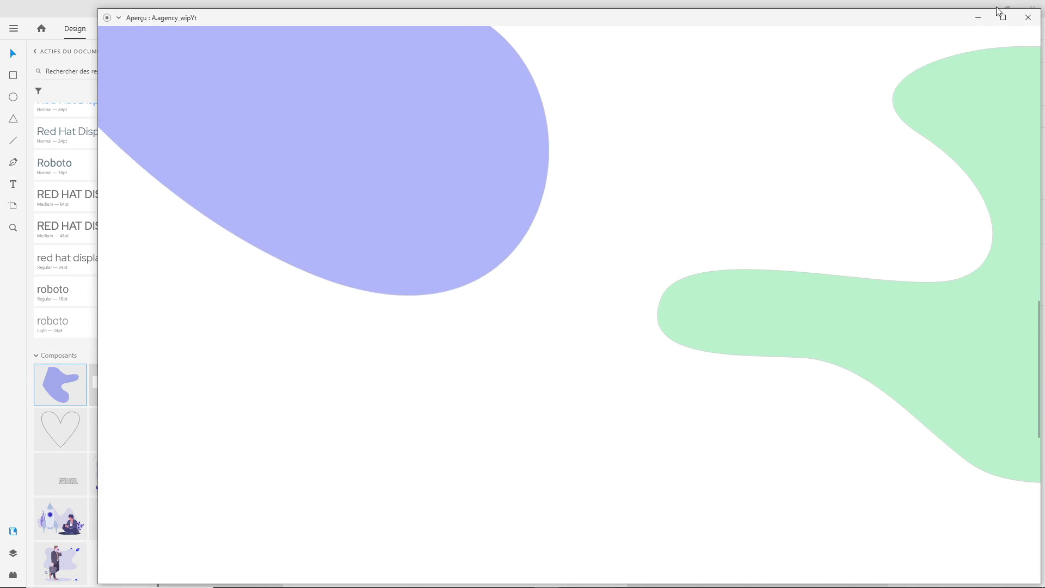
click(1028, 18)
Return the second shape to its default state and preview its morph from there
click(569, 403)
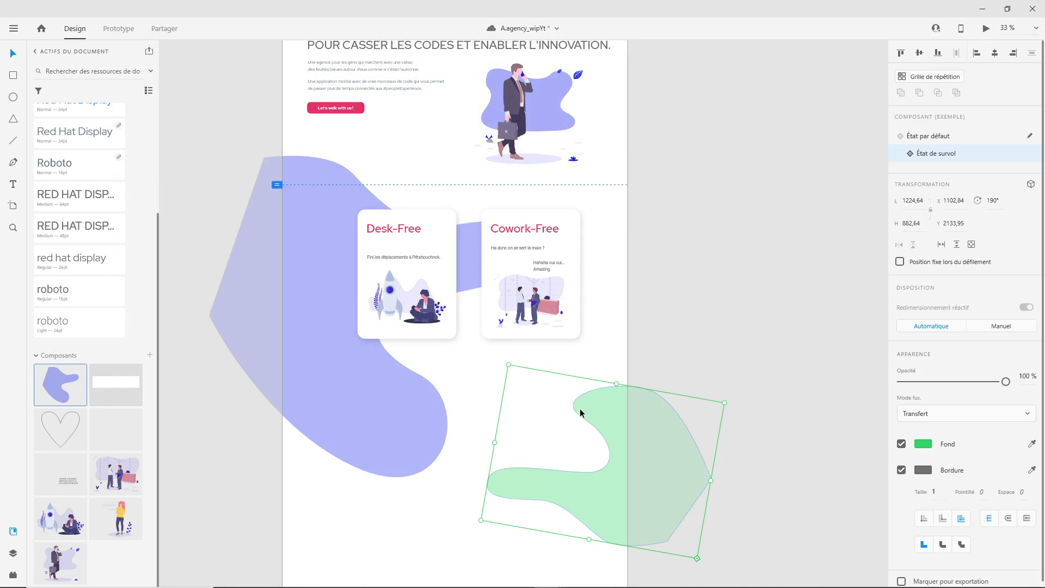
click(660, 292)
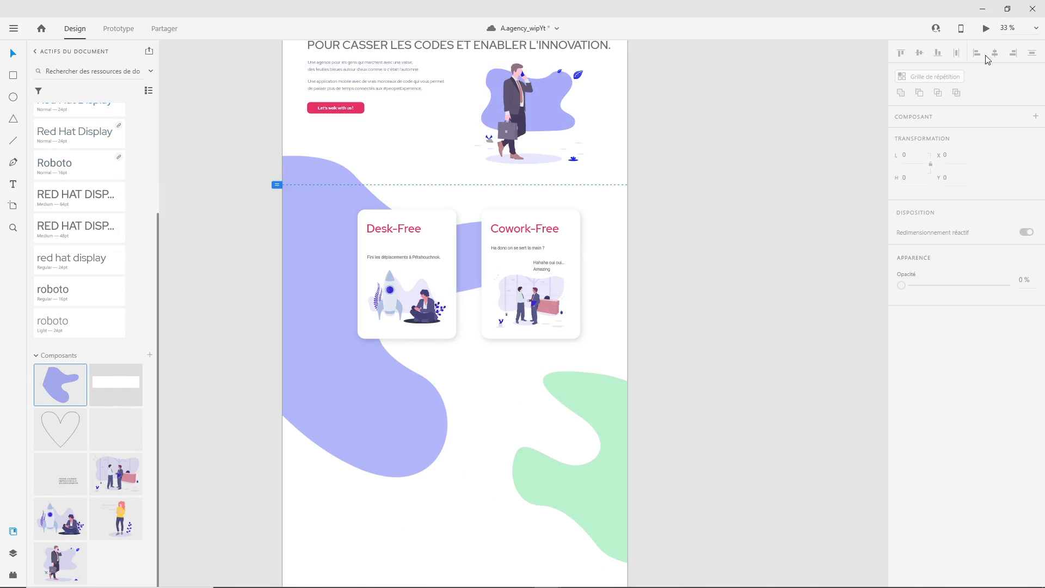
click(986, 30)
scroll(816, 354, down, 10)
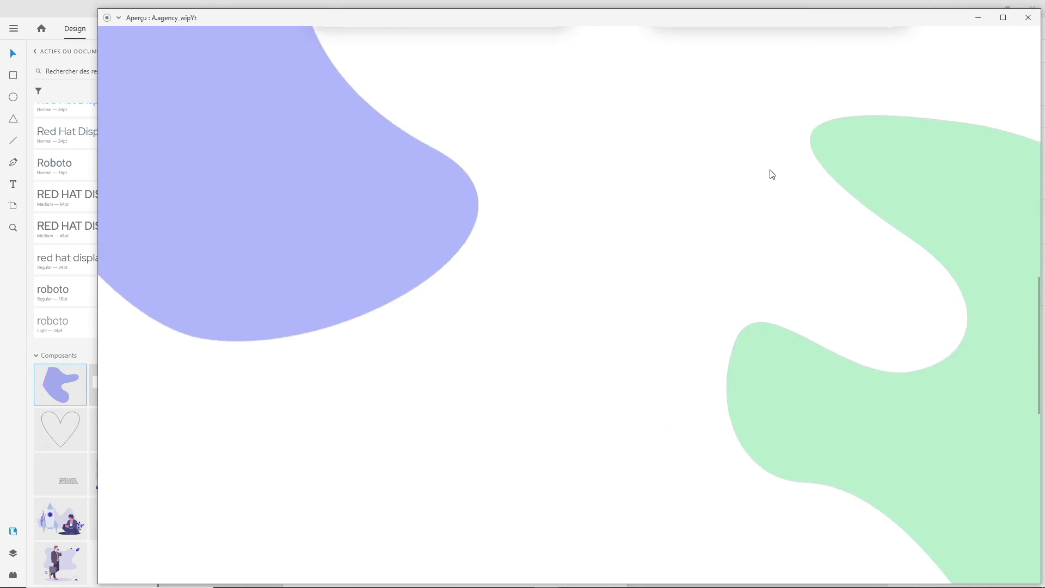
click(1028, 18)
Delete the green shape instance below the Cowork-Free card
click(540, 387)
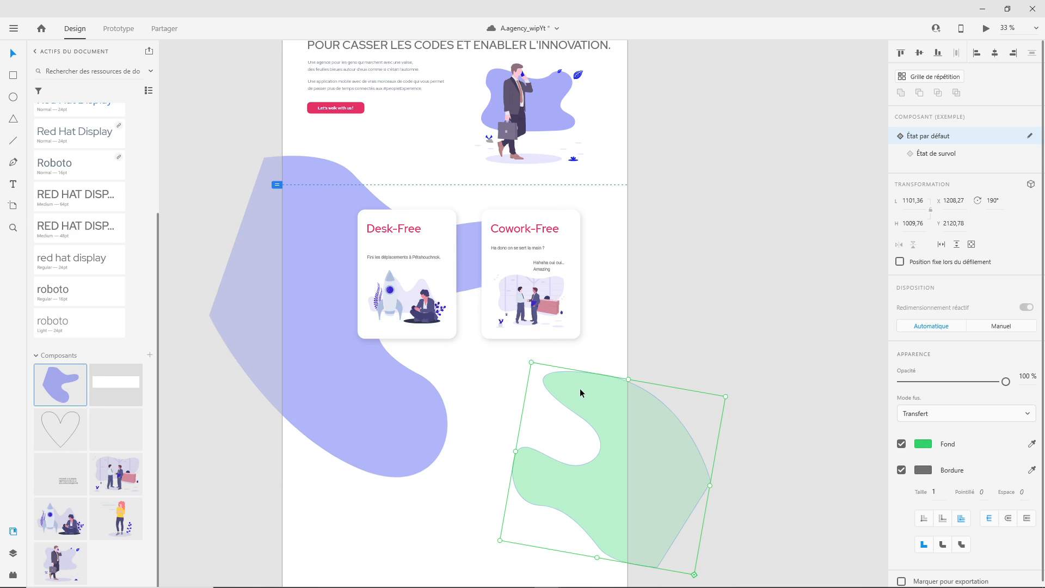
click(698, 360)
click(570, 456)
key(Delete)
Place a fresh instance of the moving shape from the document assets over the artboard's right edge, at about X 1606, Y 1834
click(375, 390)
drag(59, 391, 597, 426)
drag(707, 497, 666, 379)
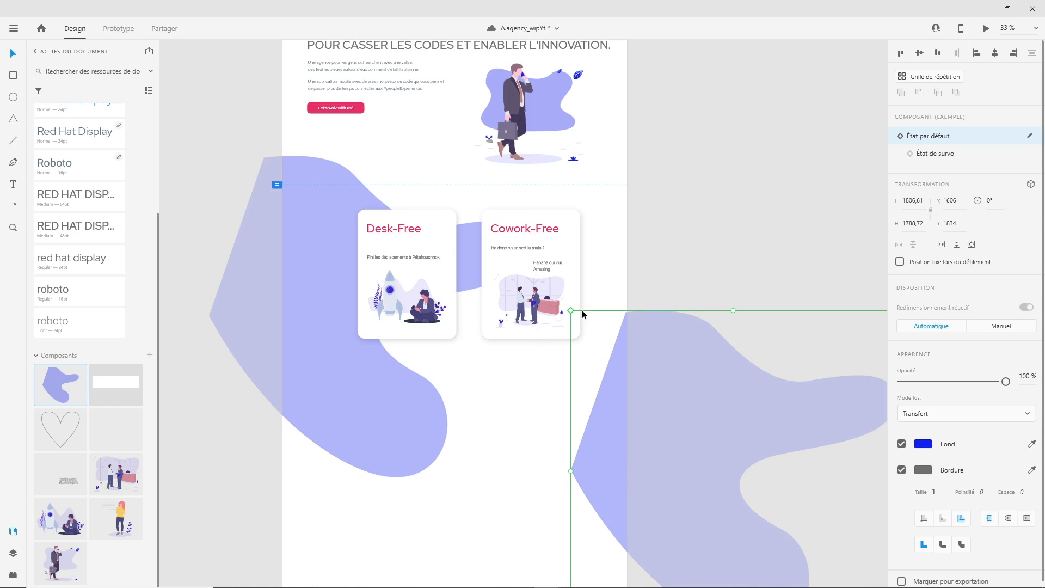
Rotate the new shape instance to -192°, scale it to about 1213 × 1200, and position it across the artboard's edge below the Cowork-Free card
drag(566, 307, 774, 485)
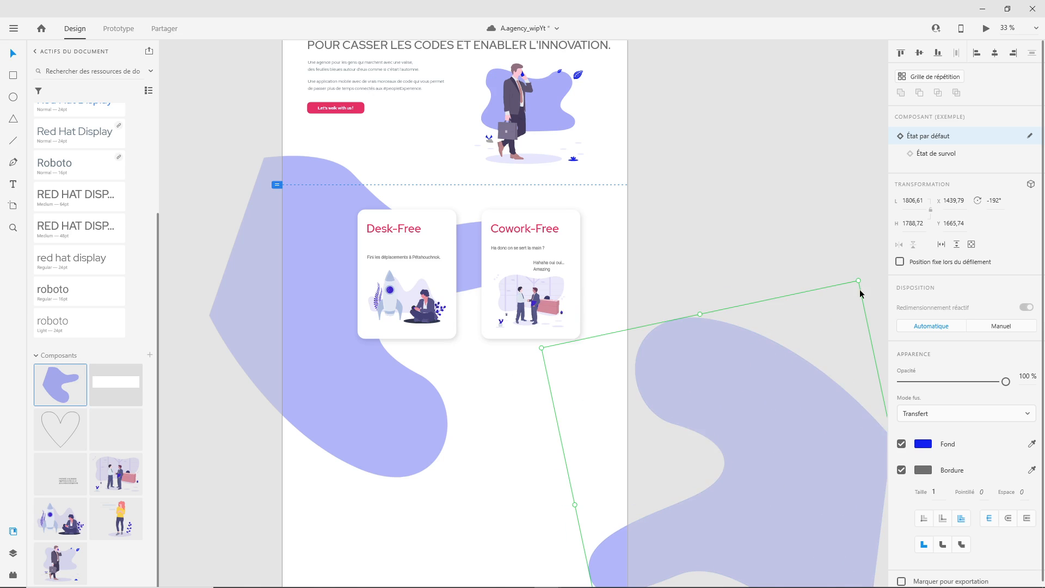
drag(859, 281, 773, 405)
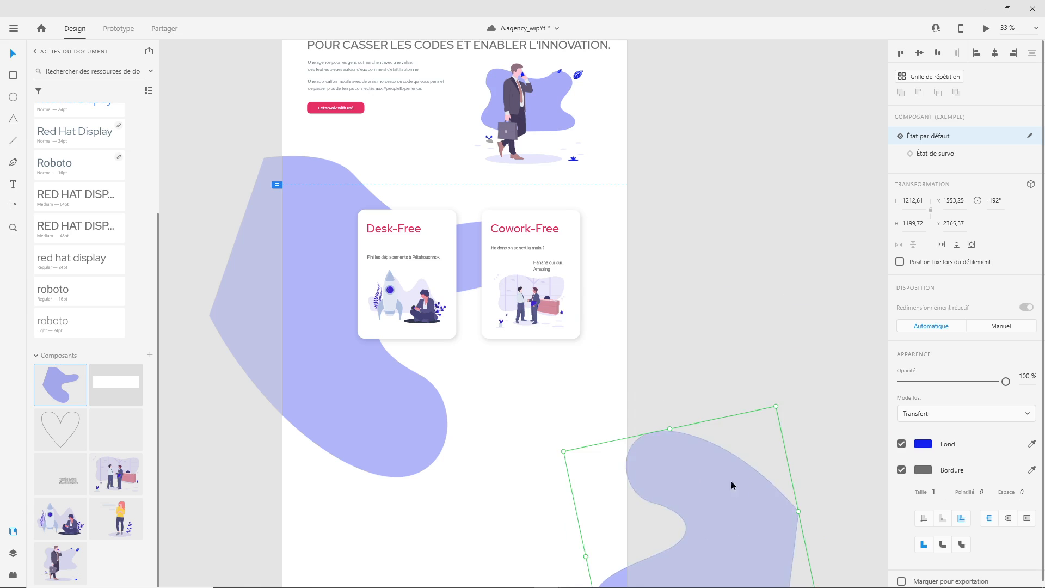
drag(731, 484, 646, 419)
click(530, 365)
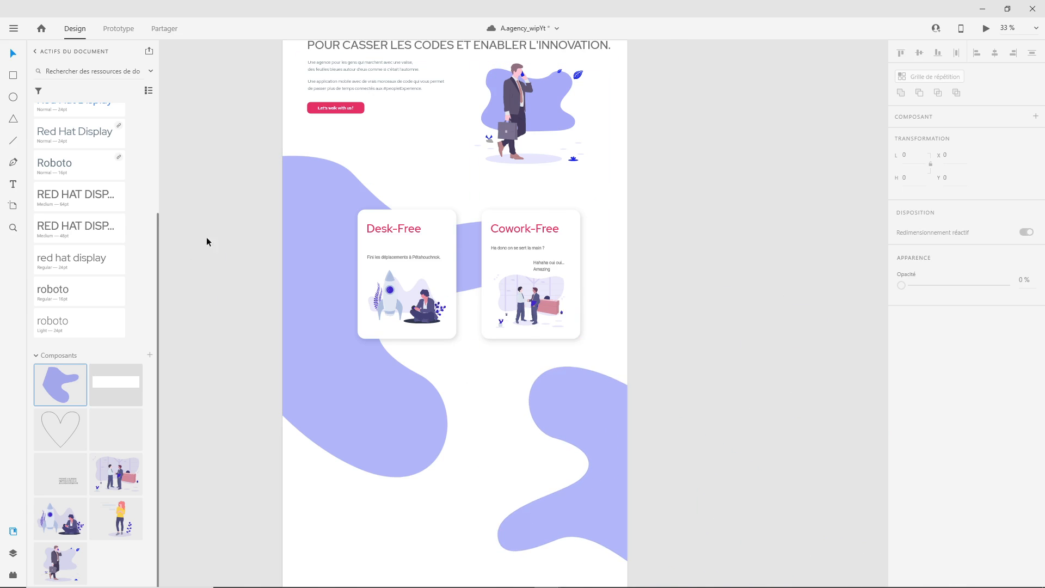
Try changing the blue document colour to green #13EF6B and undo the change
scroll(93, 245, up, 3)
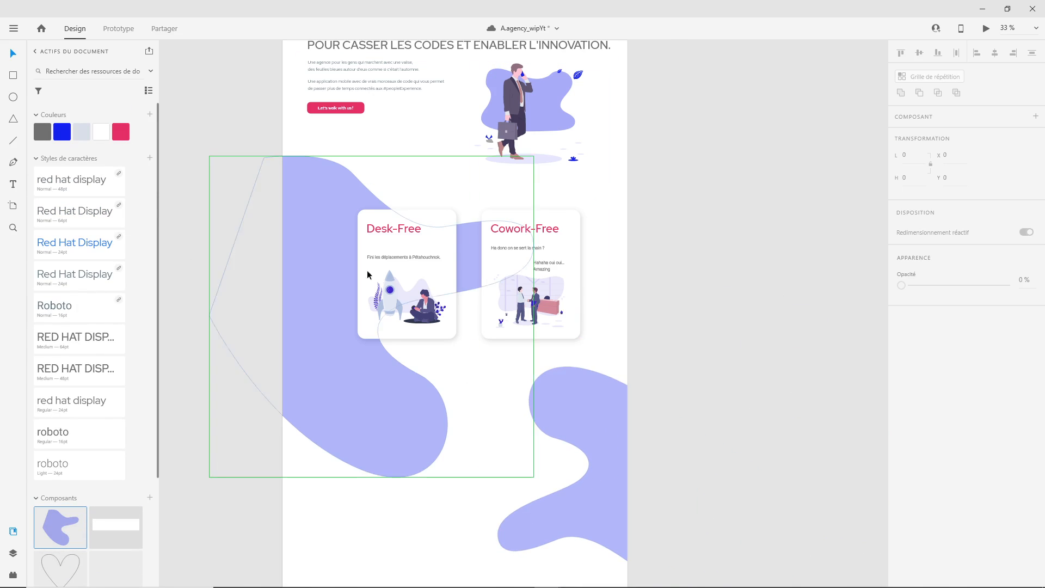
right_click(62, 134)
click(90, 159)
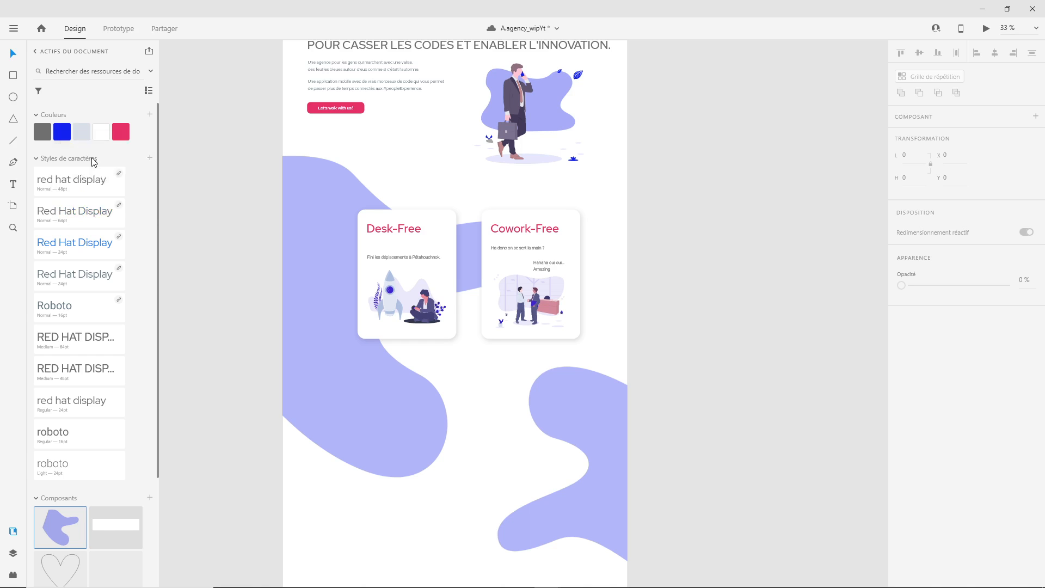
drag(195, 109, 194, 136)
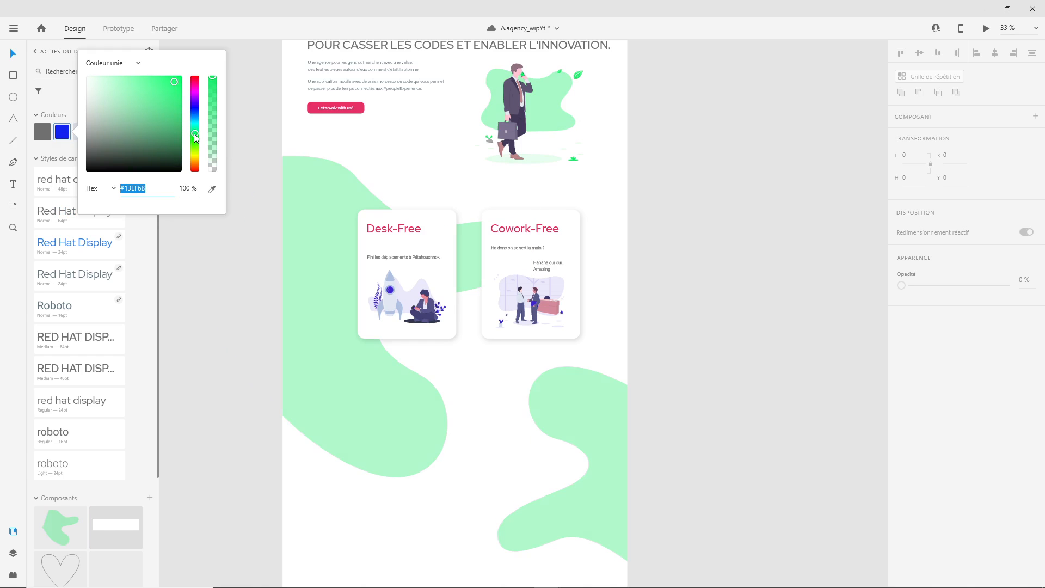
click(741, 288)
key(ctrl+z)
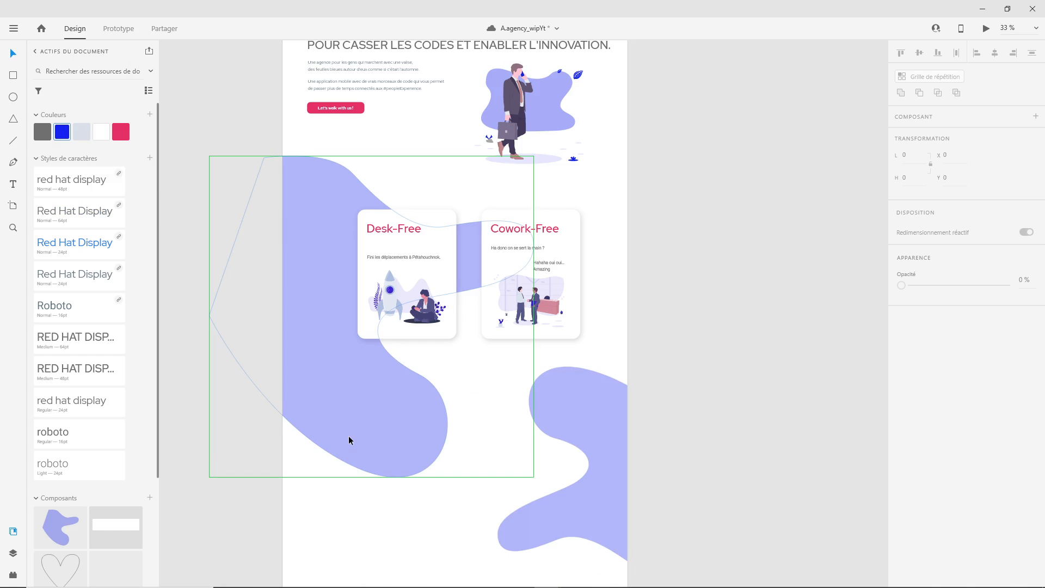
Try filling the moving shape's main component with the pink document colour and undo the fill
click(64, 531)
right_click(64, 529)
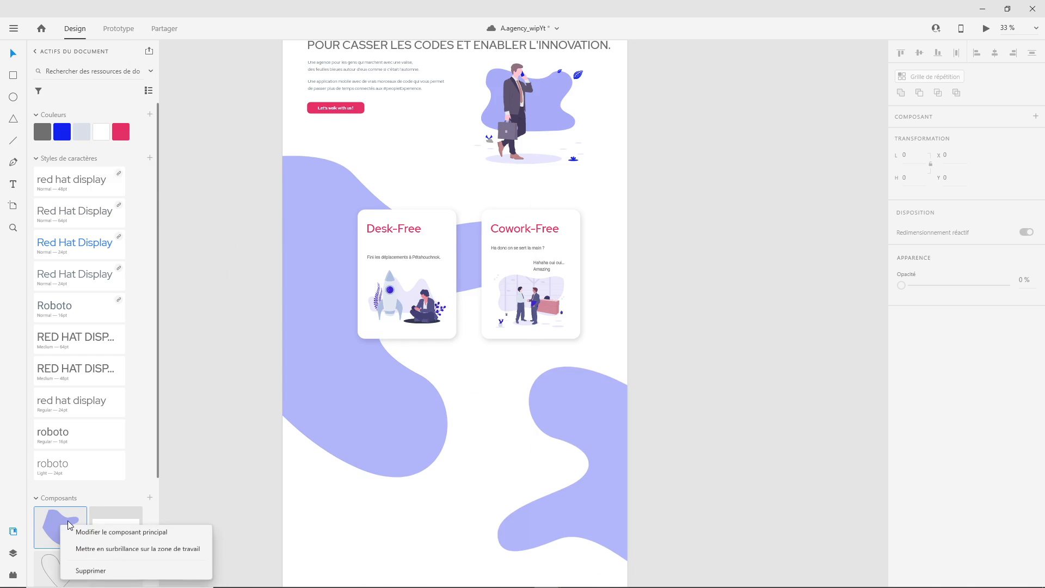
click(109, 533)
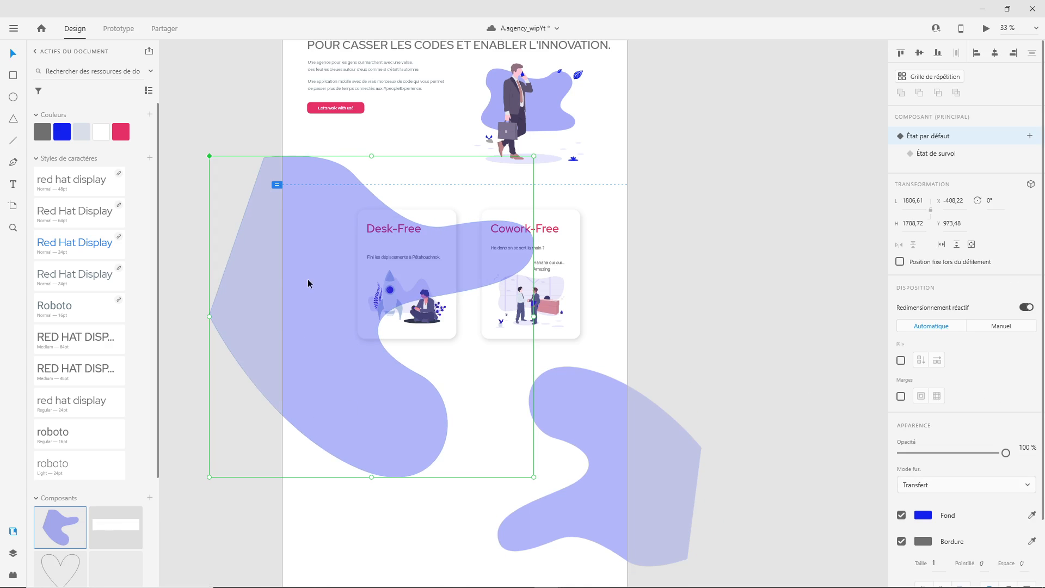
click(120, 132)
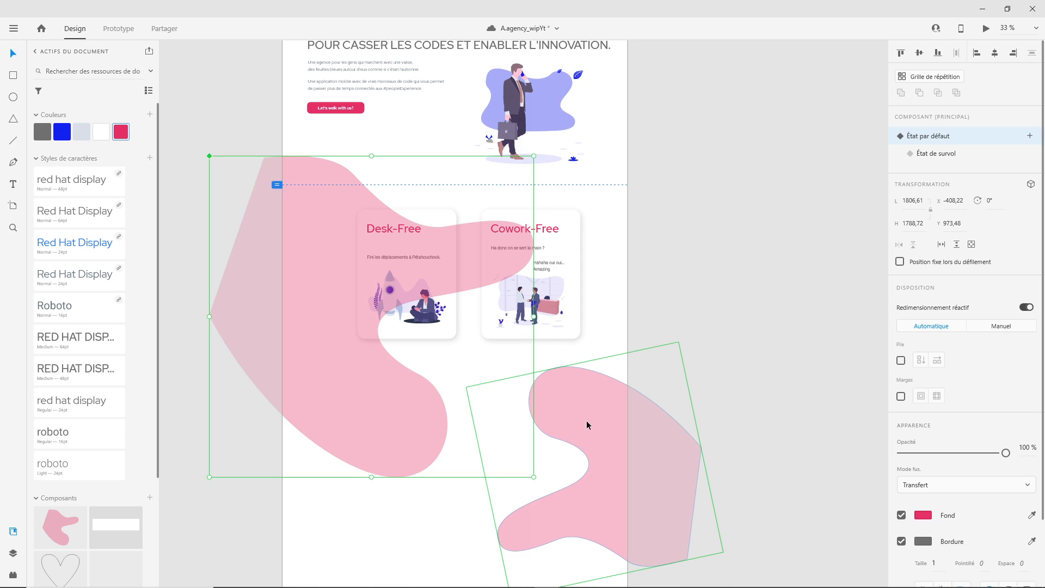
key(ctrl+z)
Detach the rotated shape instance below the Cowork-Free card from its component
click(686, 378)
click(611, 527)
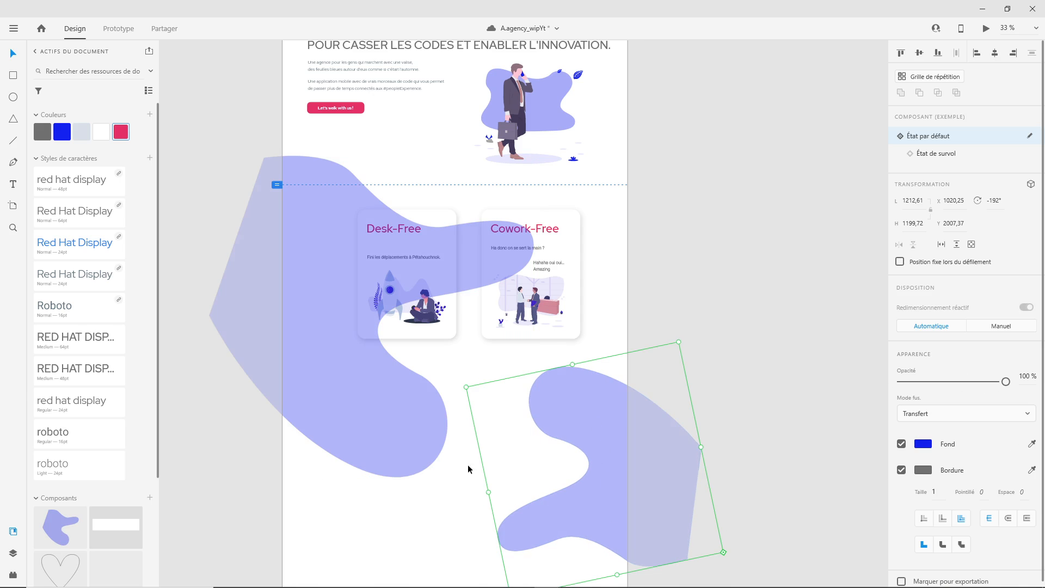
right_click(599, 406)
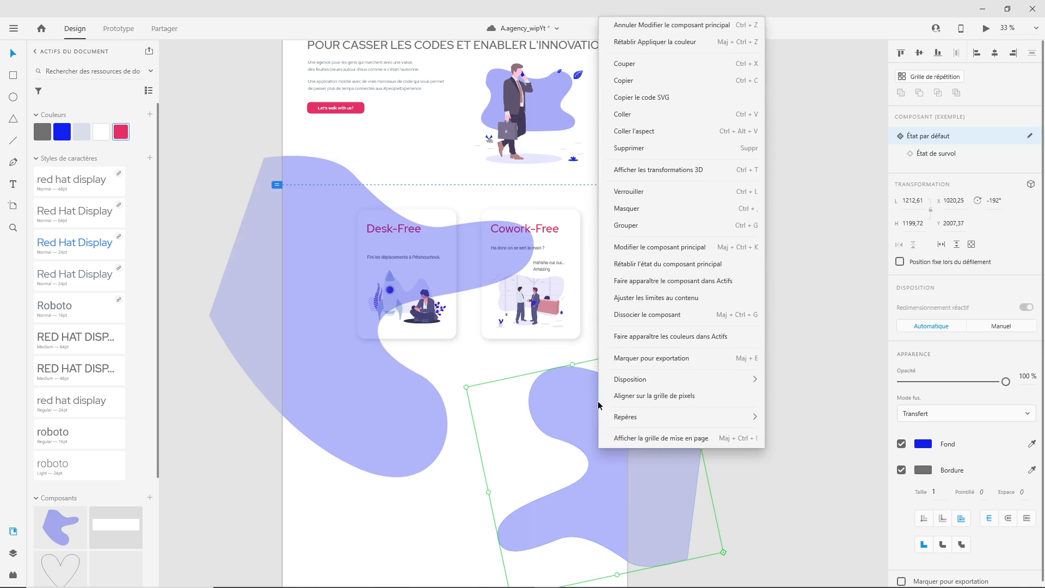
mouse_move(614, 406)
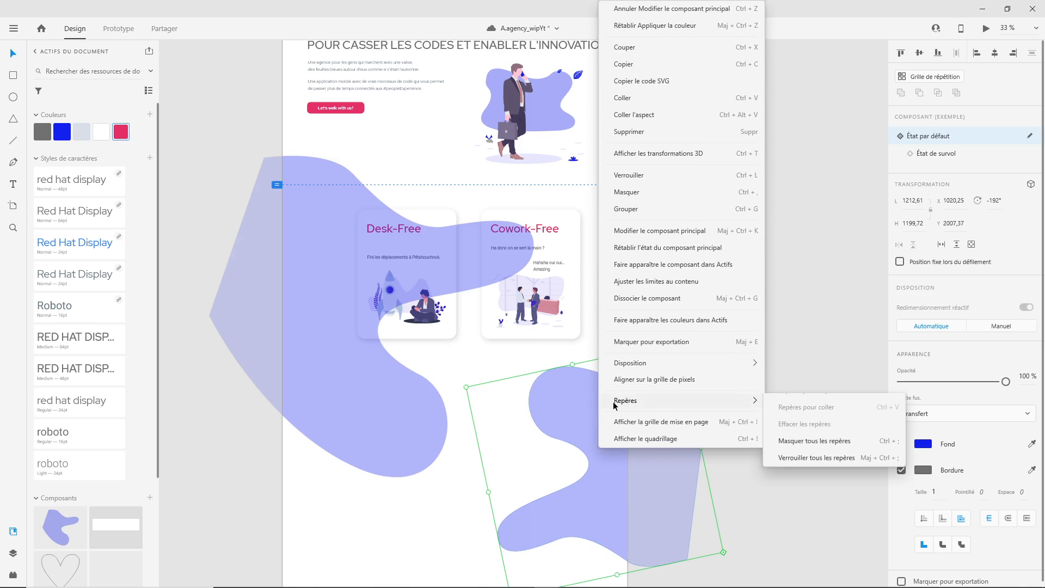
click(645, 298)
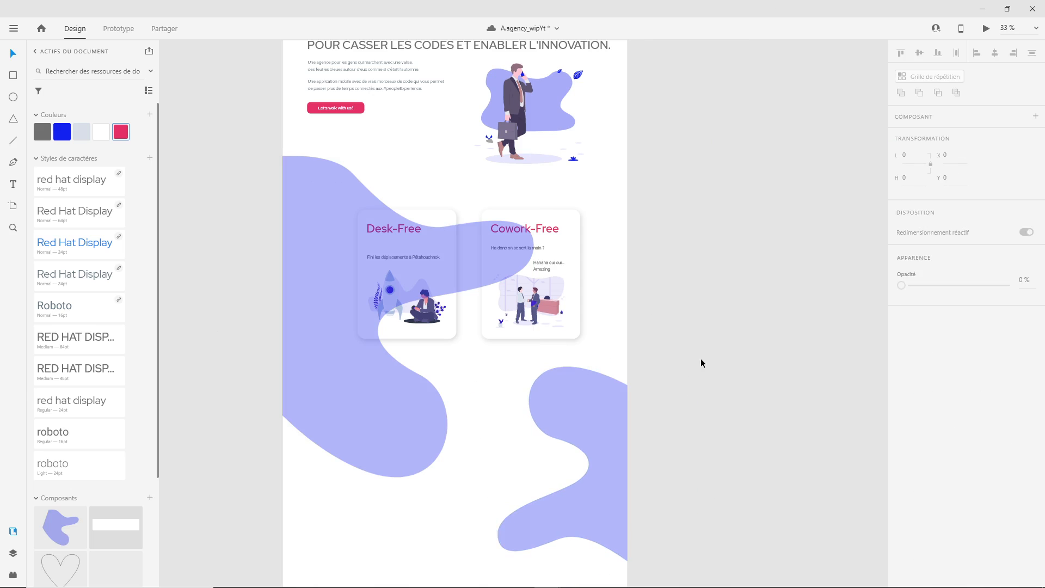
click(736, 324)
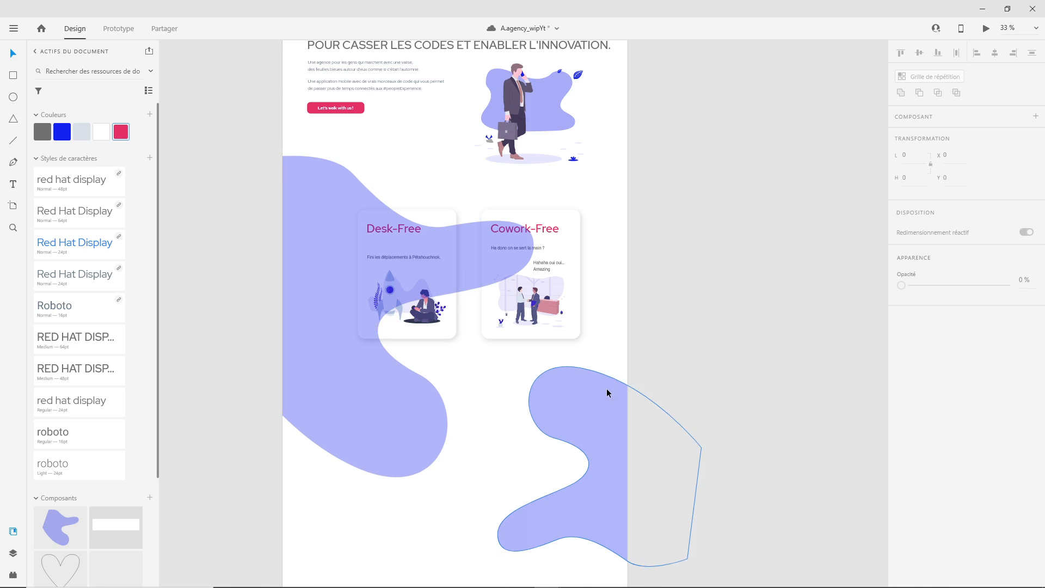
Reorder the "Forme qui bouge" layer beneath card1 so the shape sits behind both content cards
click(287, 246)
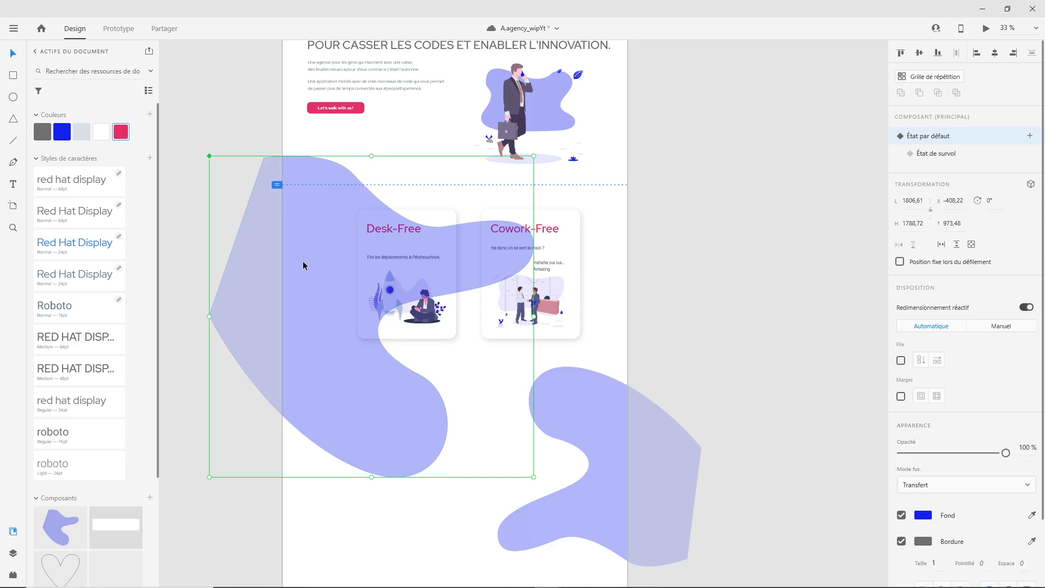
click(14, 553)
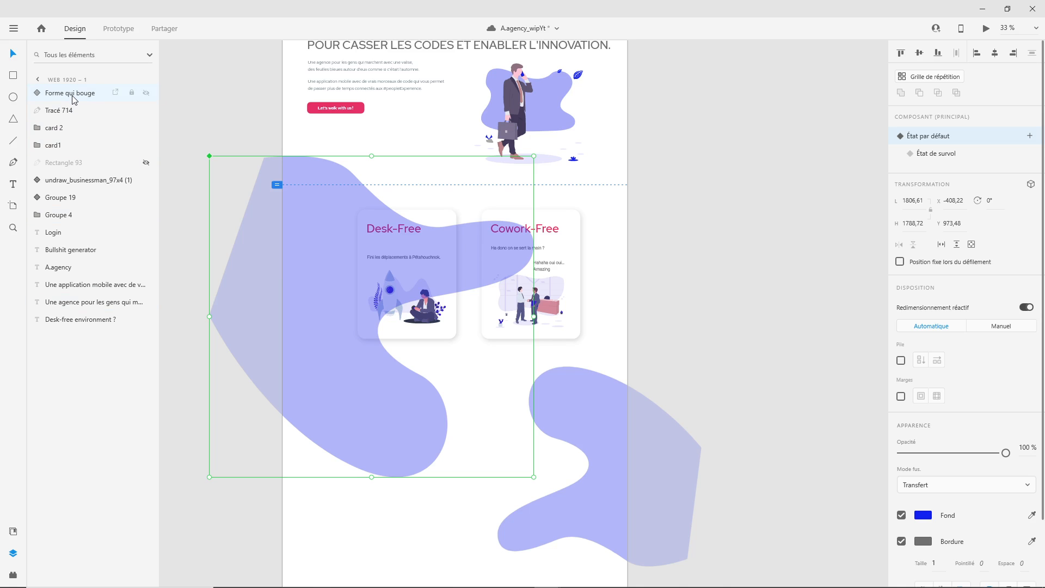
drag(76, 97, 70, 158)
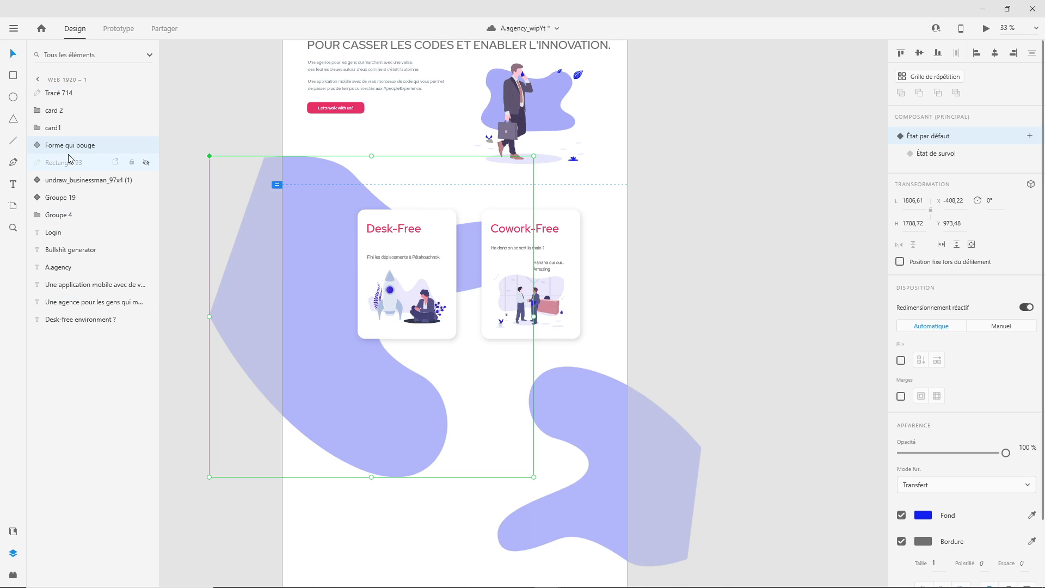
right_click(316, 280)
mouse_move(462, 290)
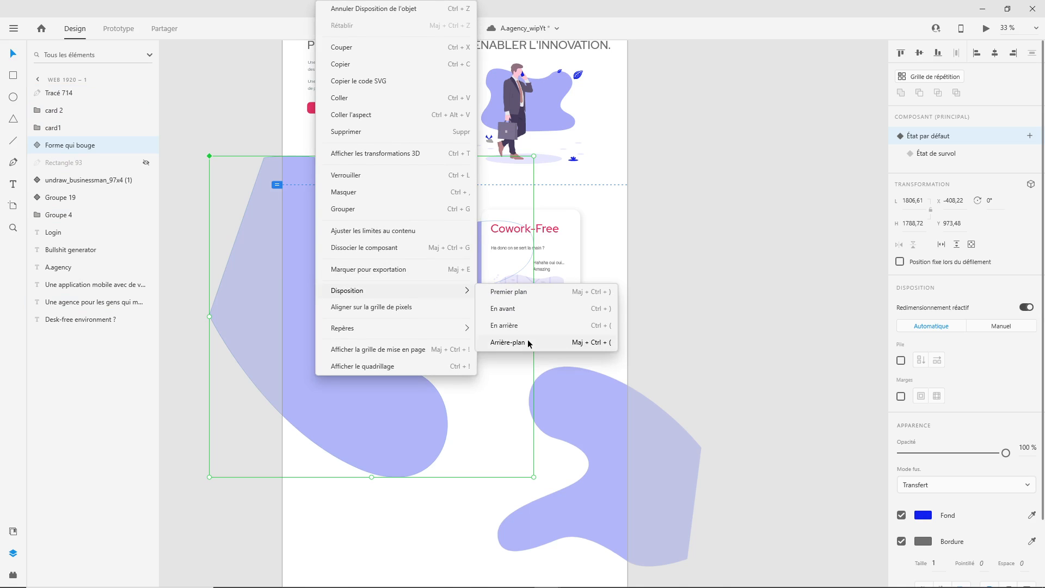
click(649, 339)
Scale the main moving shape behind the cards down to about 1624 × 1672
scroll(762, 348, down, 3)
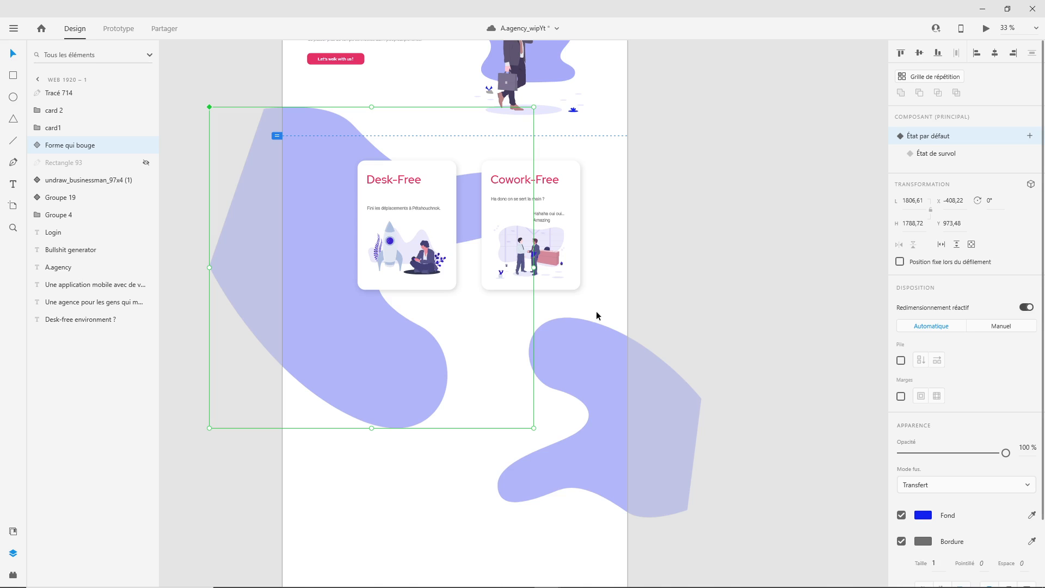
scroll(558, 310, down, 2)
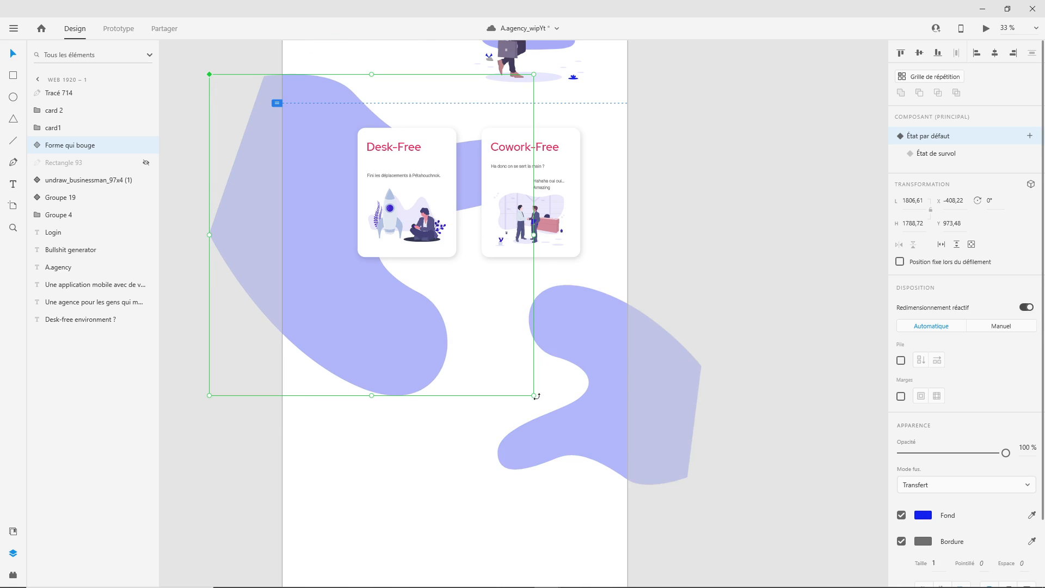
drag(533, 396, 500, 374)
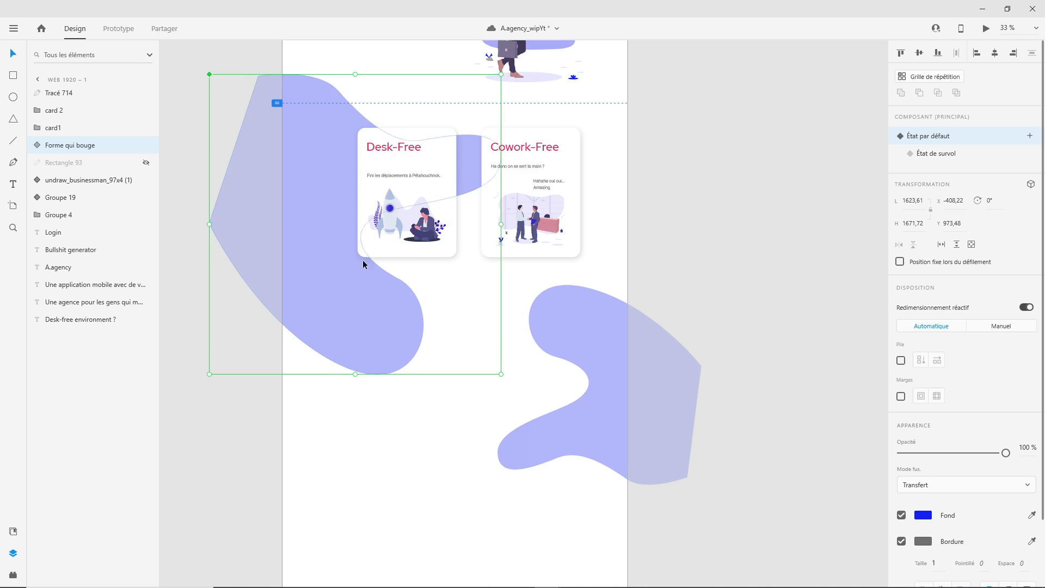
Move the detached shape lower and enlarge it to about 1433 × 1447, at about X 745, Y 2026
drag(605, 397, 607, 443)
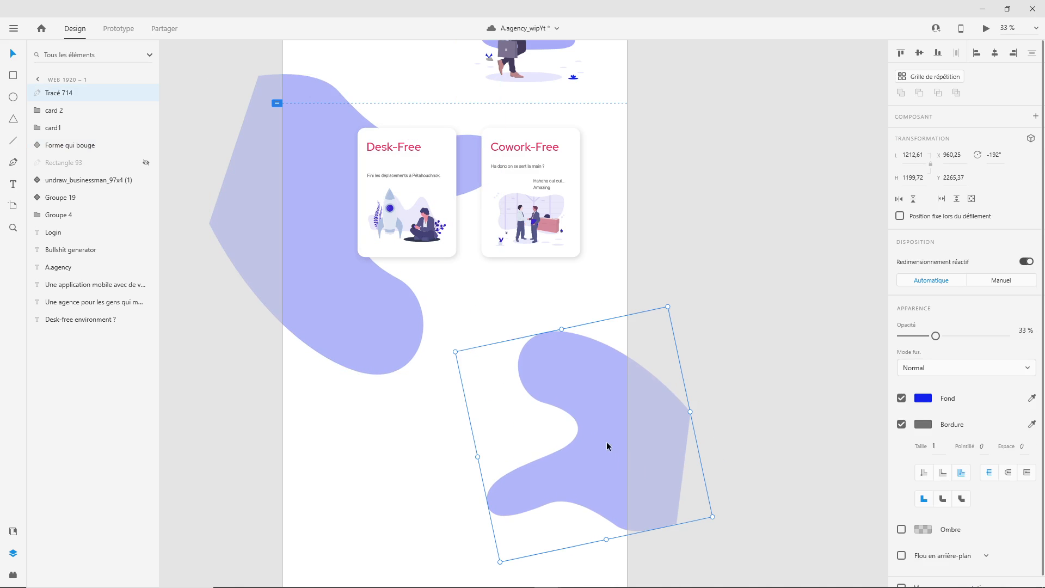
drag(456, 351, 407, 316)
drag(602, 417, 612, 417)
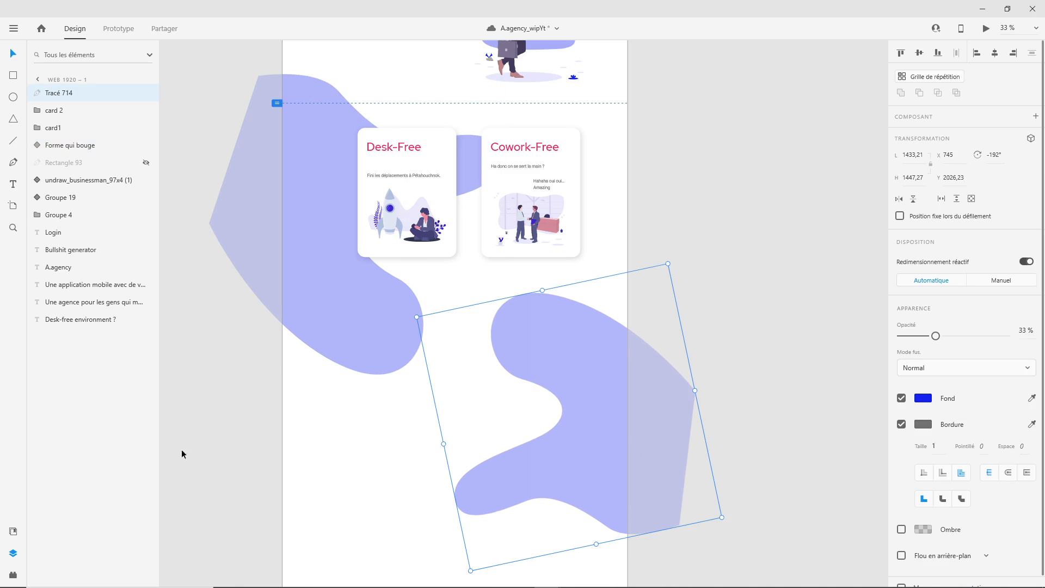
Place the standing woman illustration from the document assets over the detached shape, at about X 1154, Y 2381
click(13, 531)
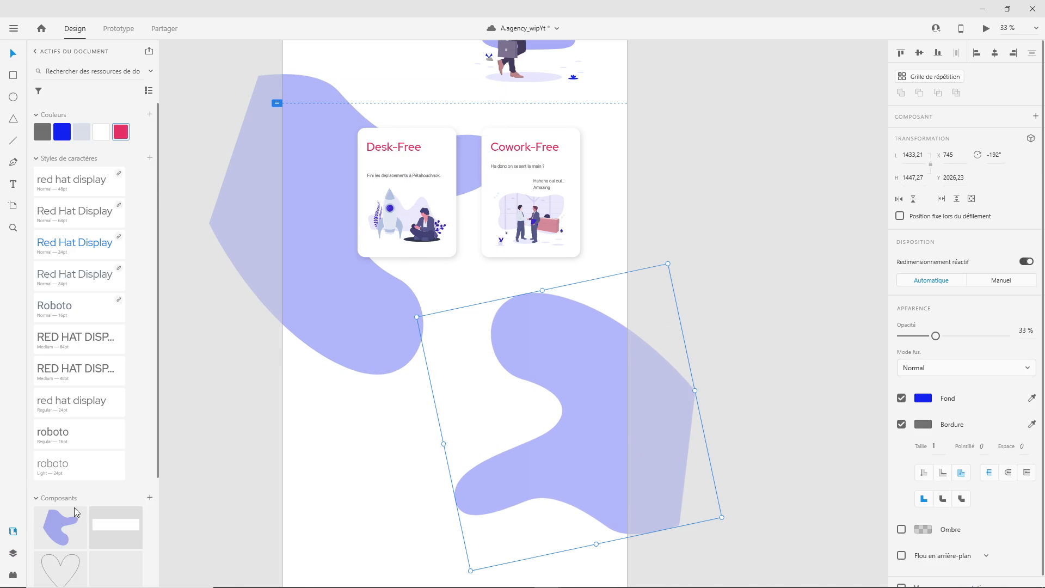
scroll(101, 478, down, 3)
drag(121, 516, 540, 445)
drag(612, 485, 562, 388)
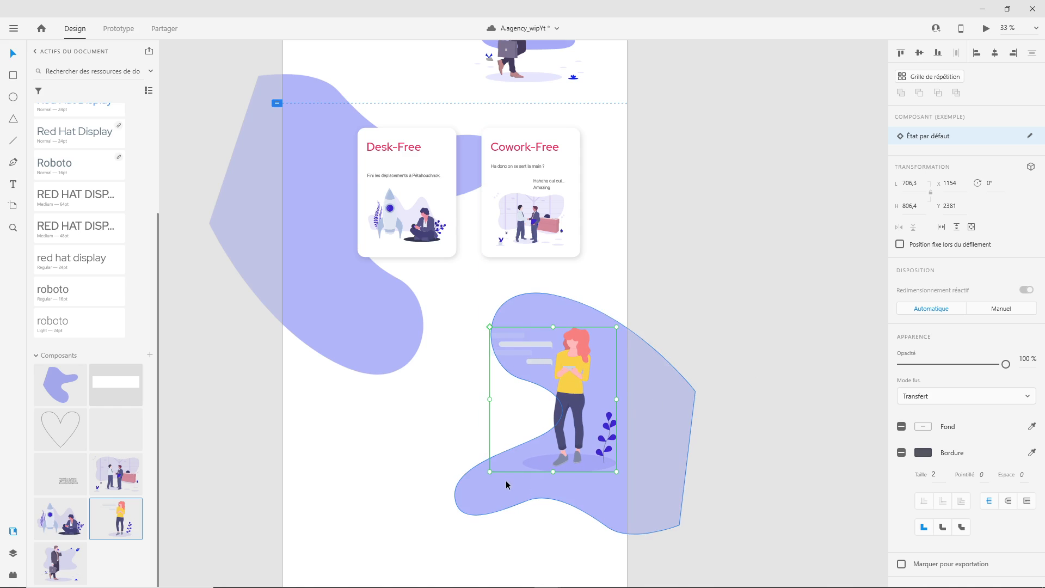
Enlarge the detached shape to about 1619 × 1664 and lower the woman illustration to about X 1157, Y 2569
click(453, 508)
drag(470, 569, 445, 545)
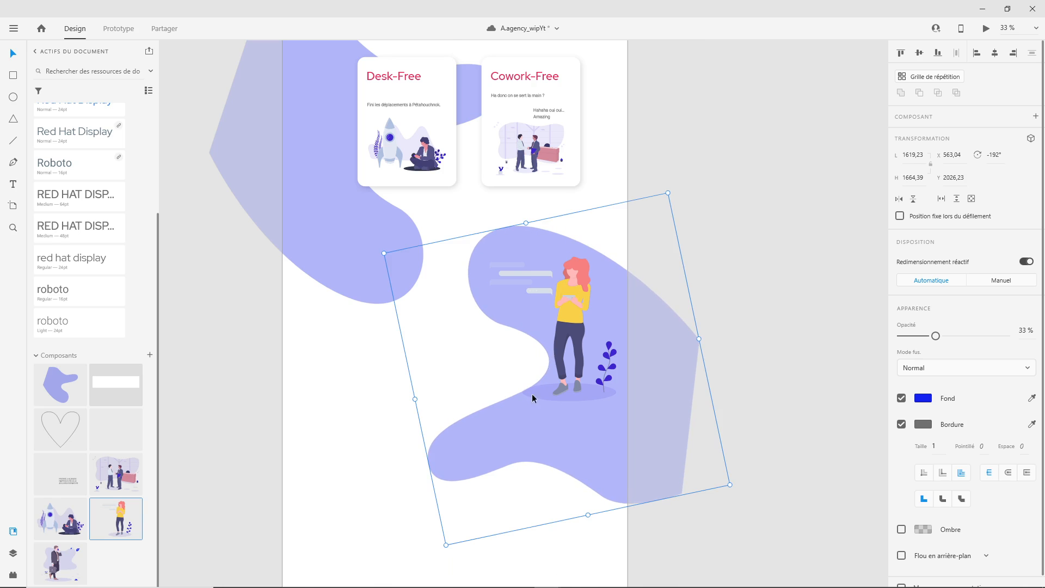
drag(577, 309, 577, 345)
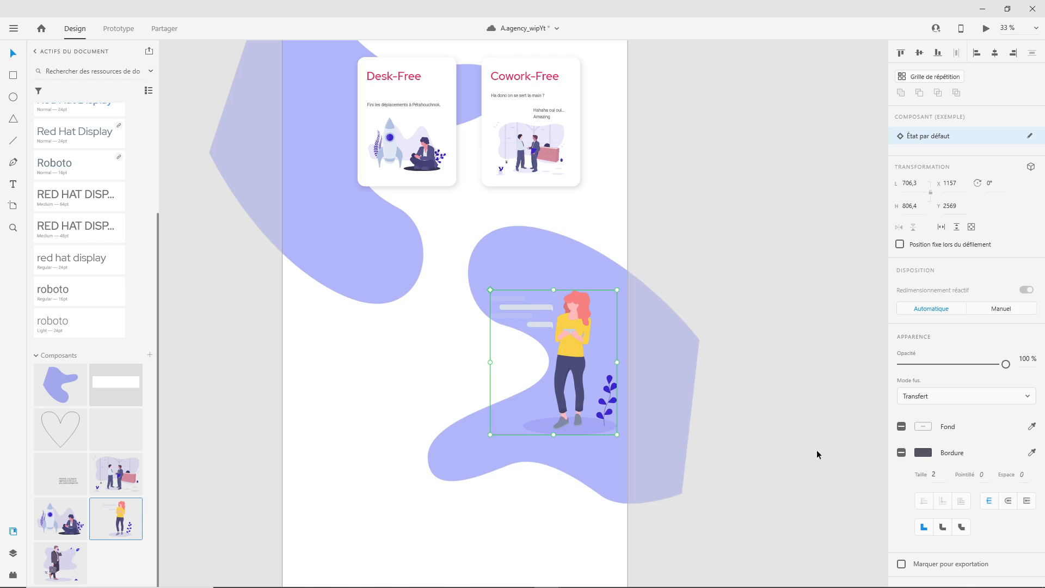
Show the artboard's layout grid and align the woman illustration to its columns at about X 1106, Y 2572
scroll(294, 197, up, 10)
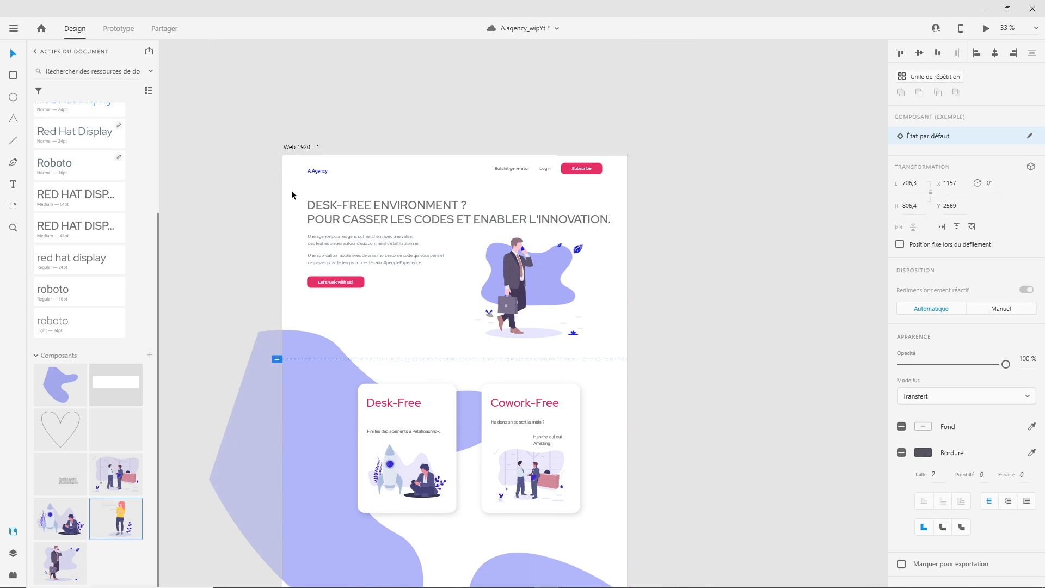
click(292, 148)
scroll(776, 375, down, 7)
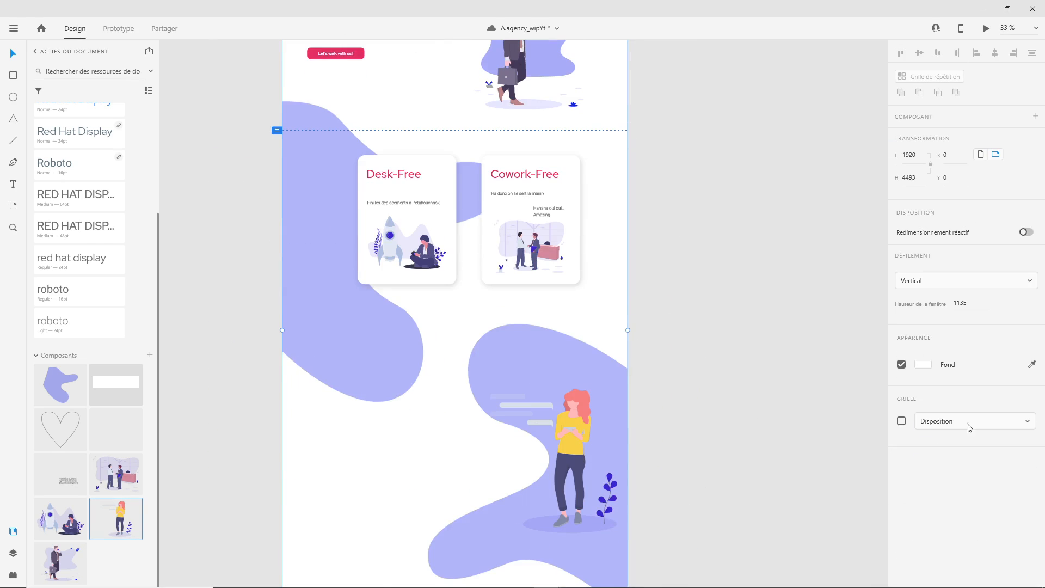
click(901, 421)
click(568, 434)
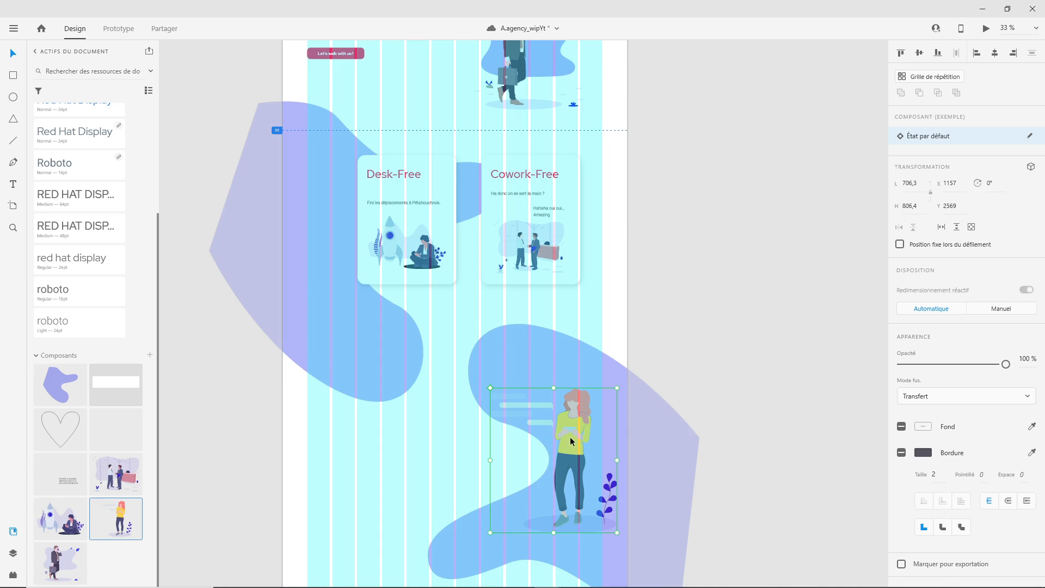
drag(570, 438, 561, 439)
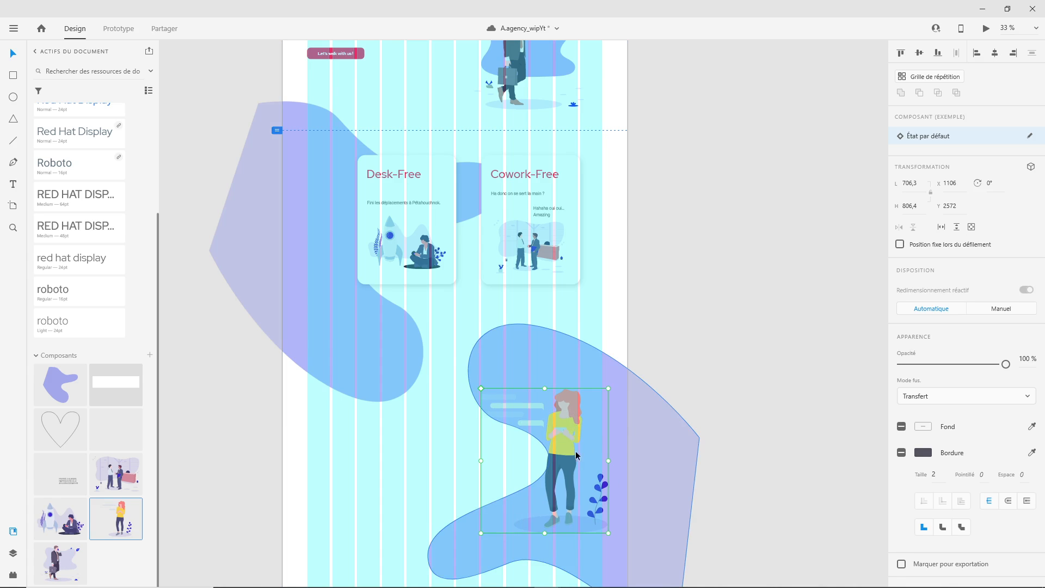
Hide the layout grid of the Web 1920 – 1 artboard
scroll(331, 270, up, 6)
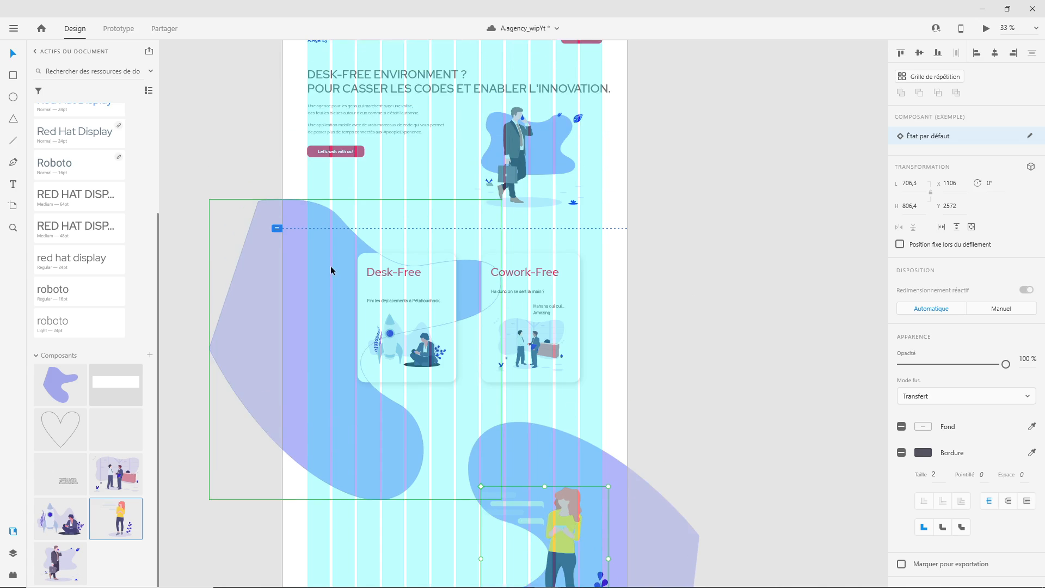
click(302, 229)
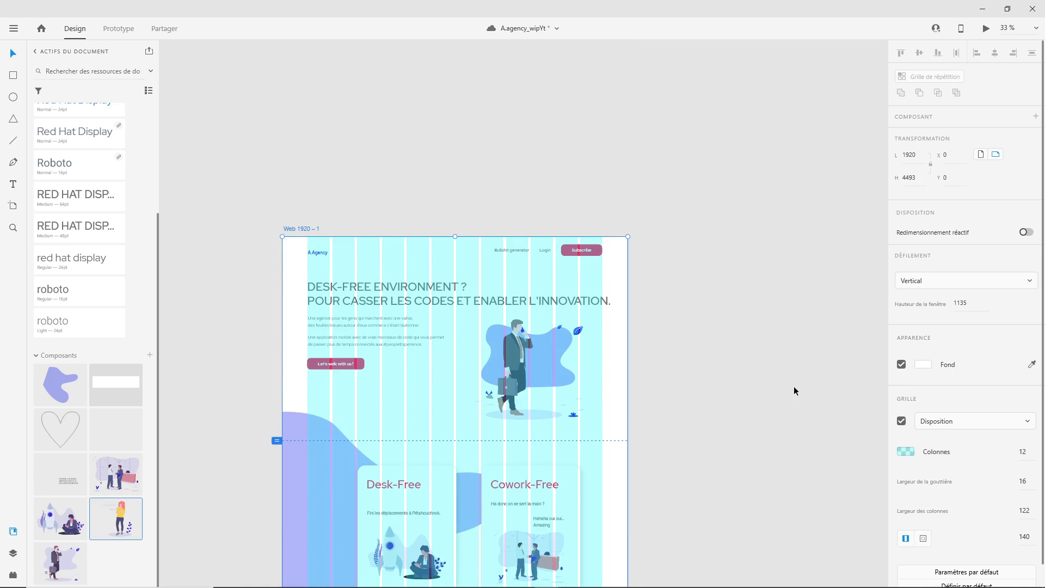
scroll(793, 390, down, 2)
click(902, 422)
scroll(728, 445, down, 4)
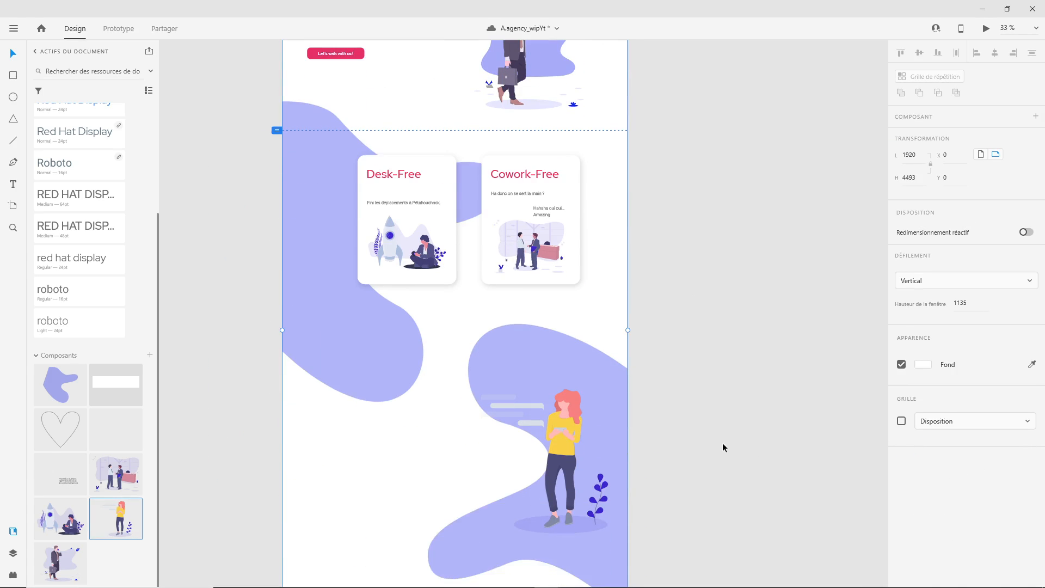
Recolour all the leaves of the plant in the standing woman illustration with the crimson document colour
click(577, 456)
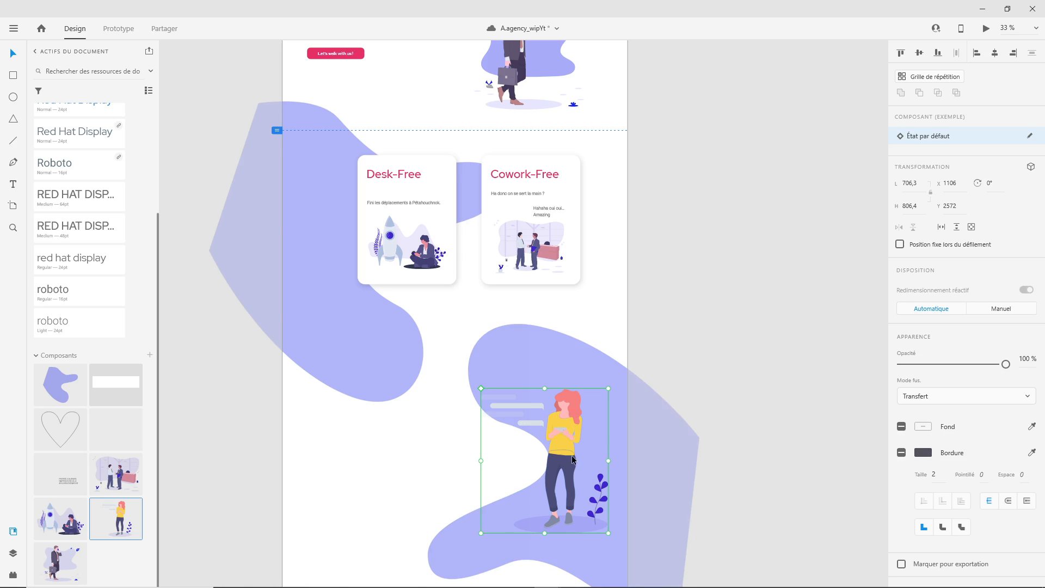
double_click(573, 457)
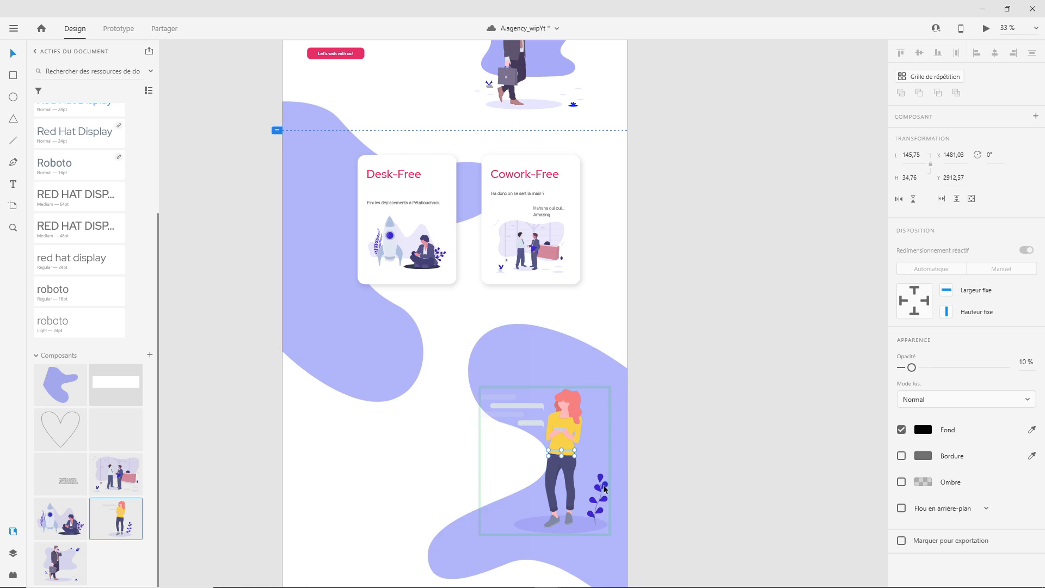
click(610, 467)
click(601, 483)
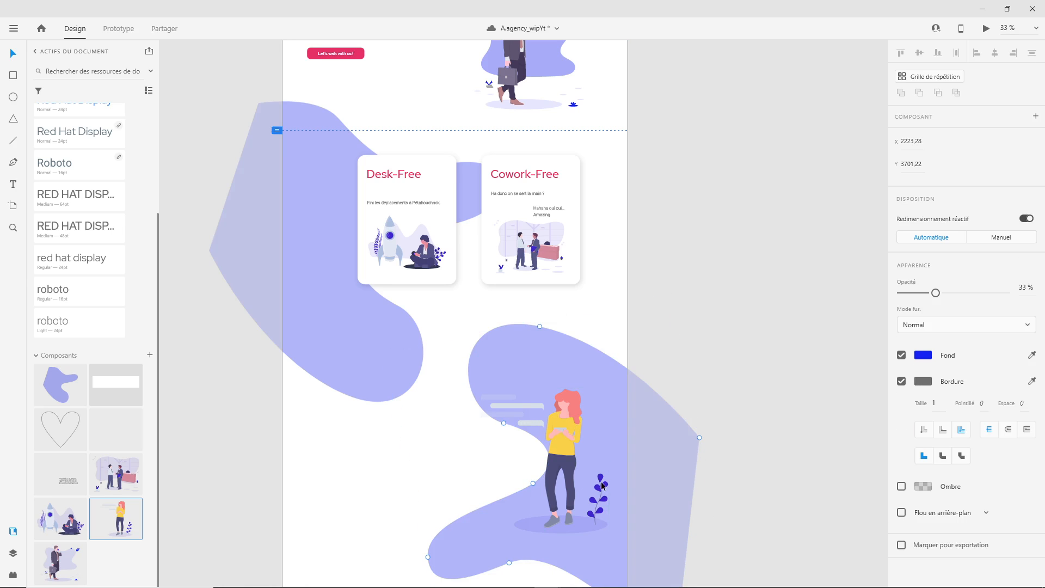
double_click(568, 469)
key(z)
drag(575, 466, 601, 483)
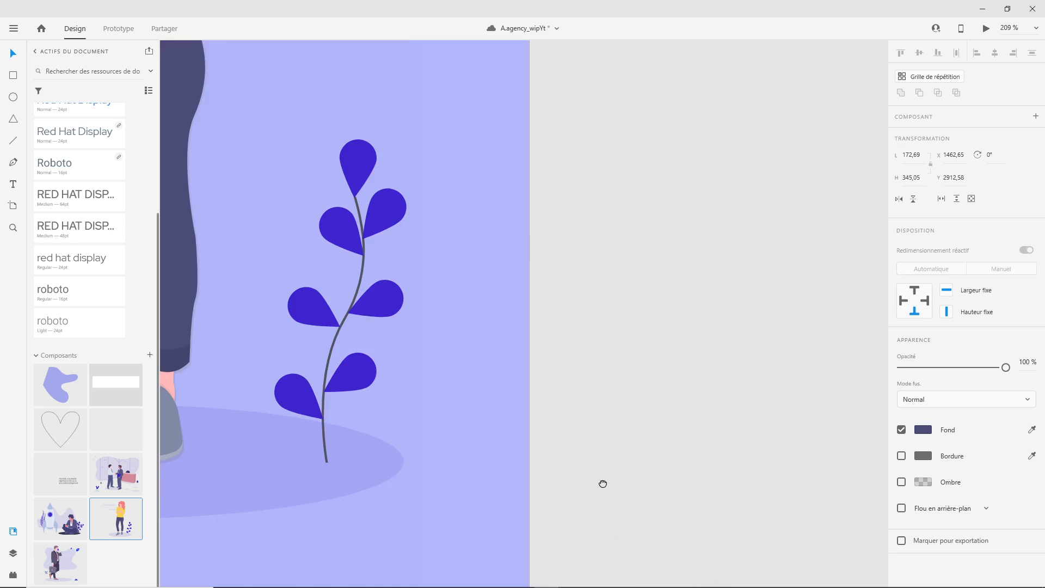
click(391, 188)
shift+click(379, 254)
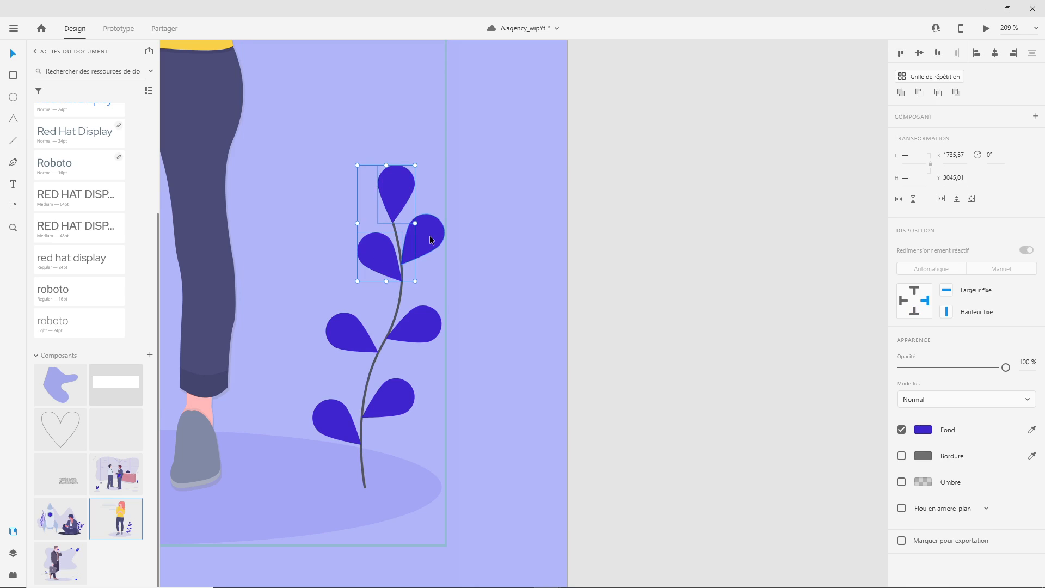
shift+click(431, 240)
shift+click(364, 334)
shift+click(428, 331)
shift+click(343, 422)
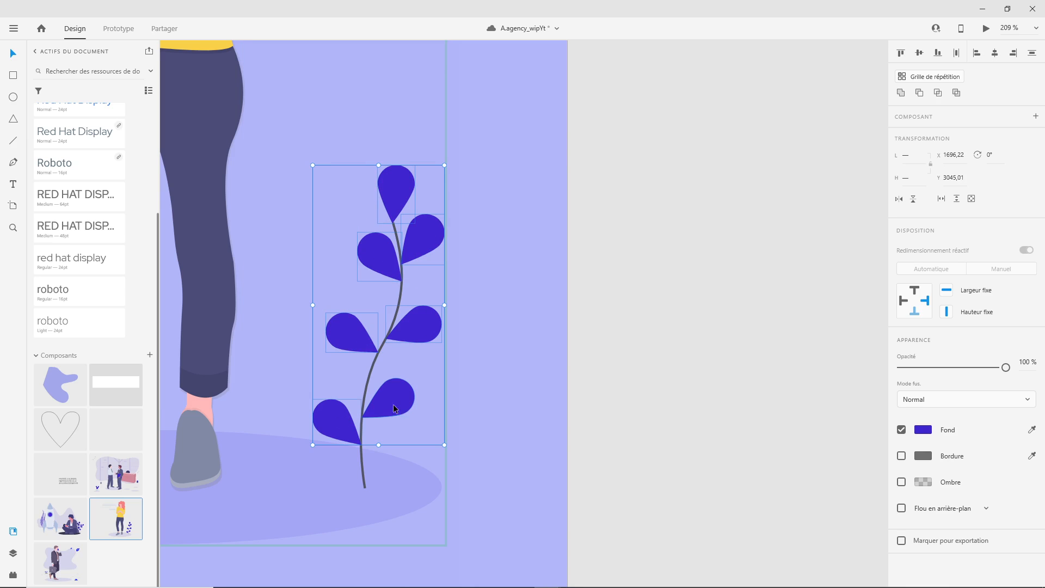
alt+click(263, 330)
alt+click(264, 330)
alt+click(262, 330)
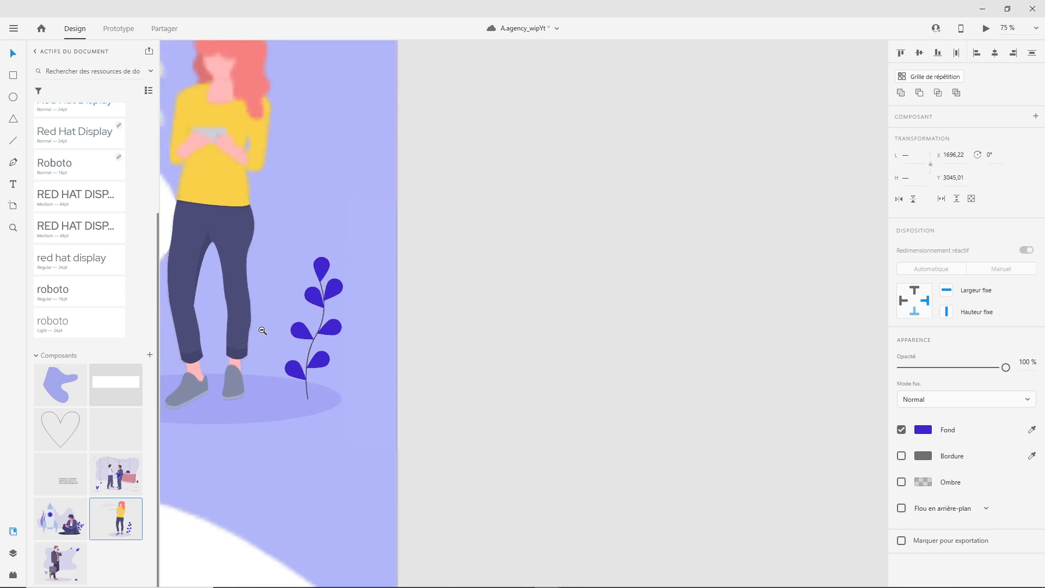
alt+click(262, 330)
drag(319, 238, 609, 305)
alt+click(368, 282)
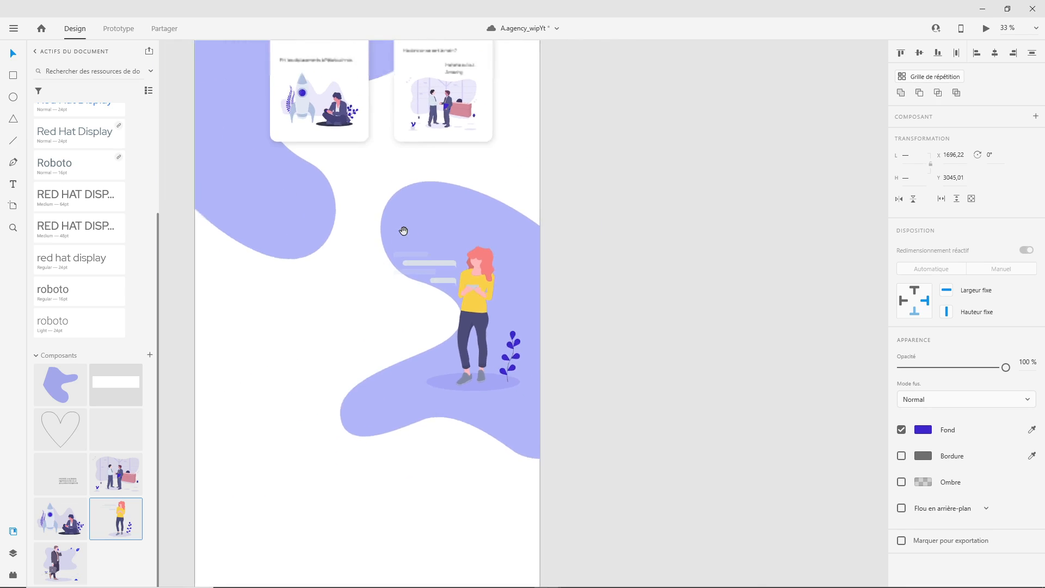
drag(404, 228, 546, 322)
scroll(106, 180, up, 3)
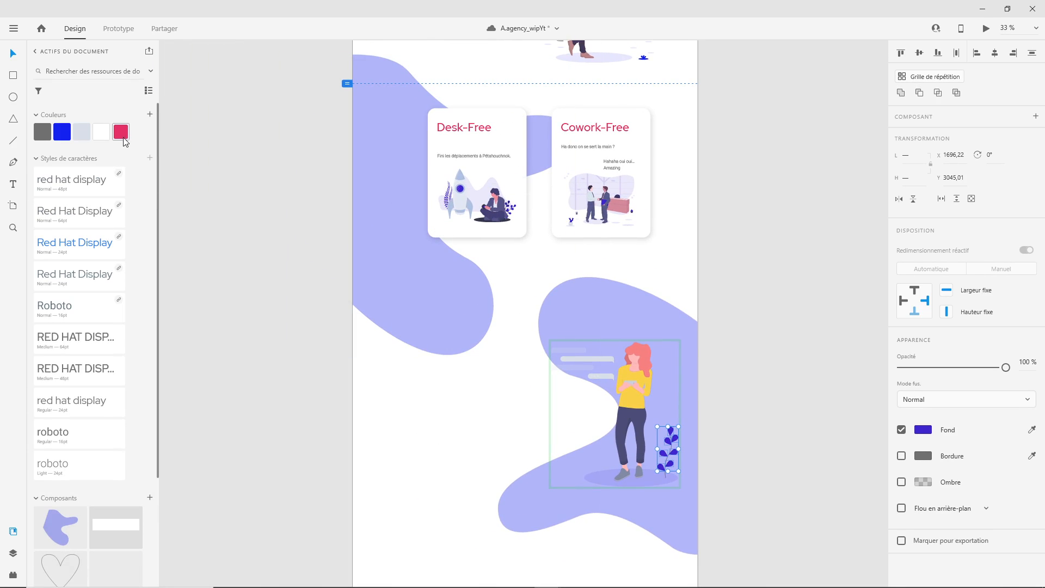
click(121, 132)
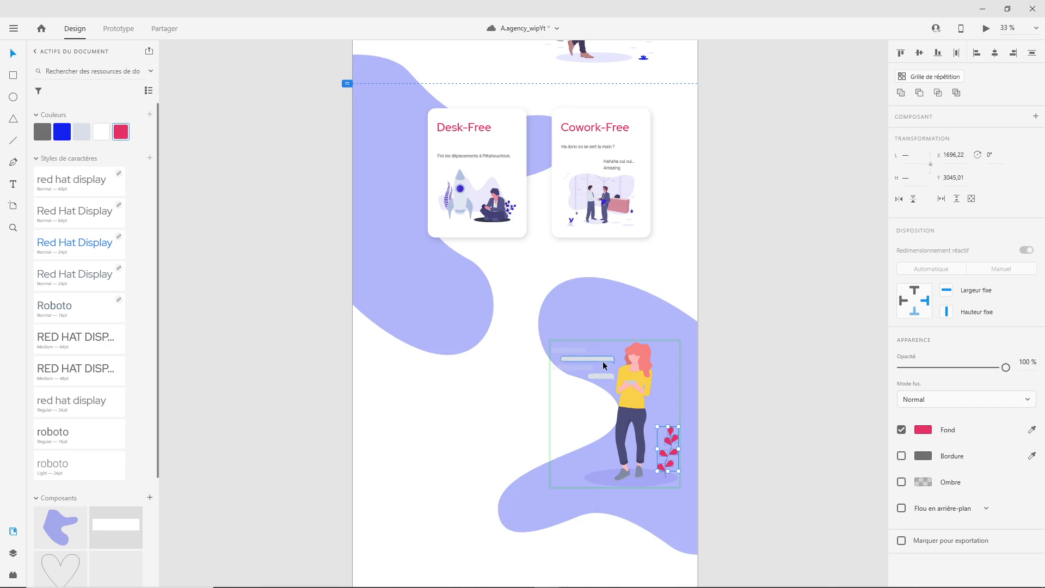
Try the blue document colour on the two faint message bars beside the woman
click(574, 369)
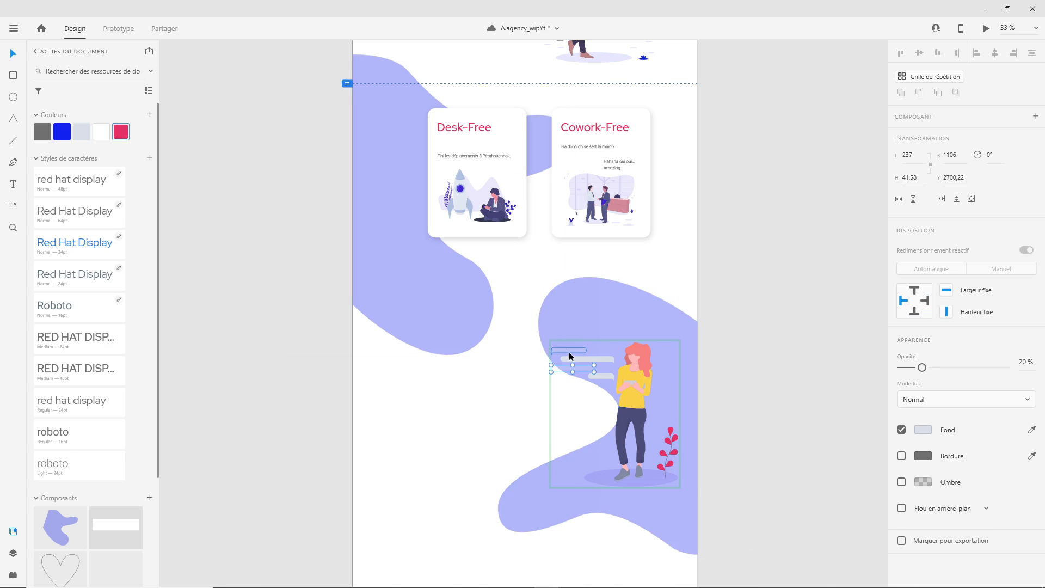
click(64, 139)
click(776, 286)
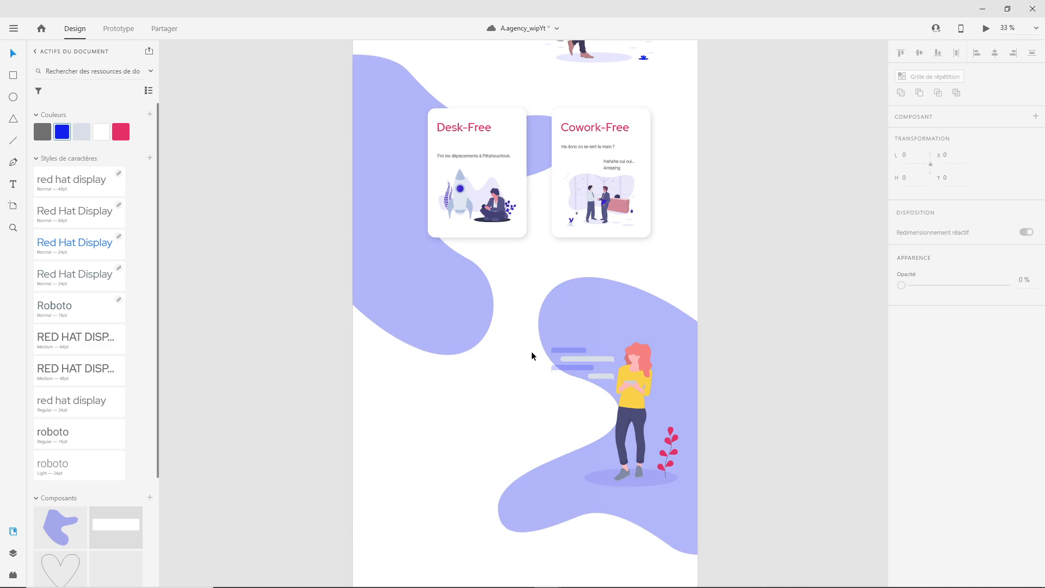
key(ctrl+z)
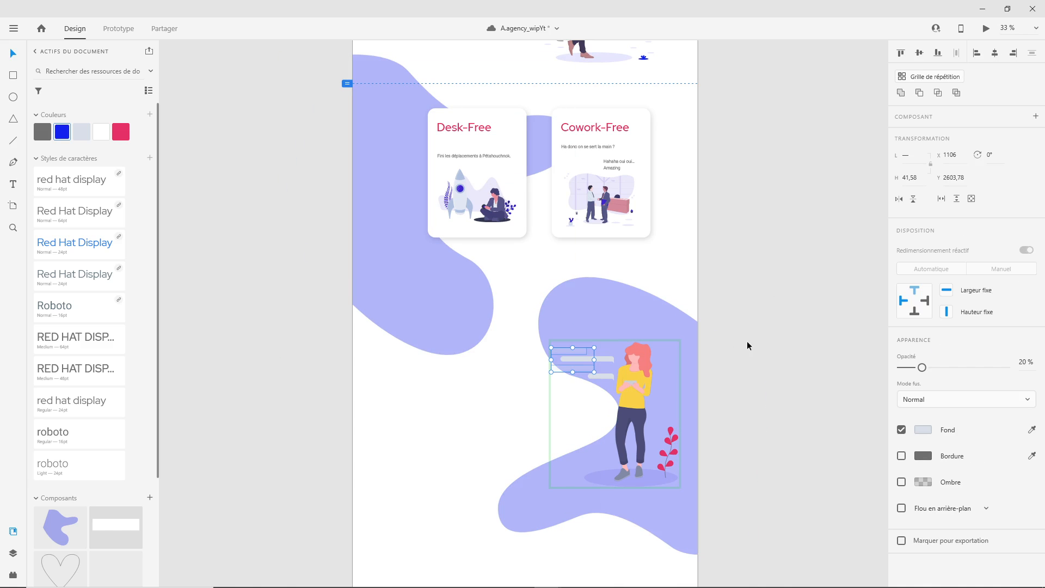
click(764, 311)
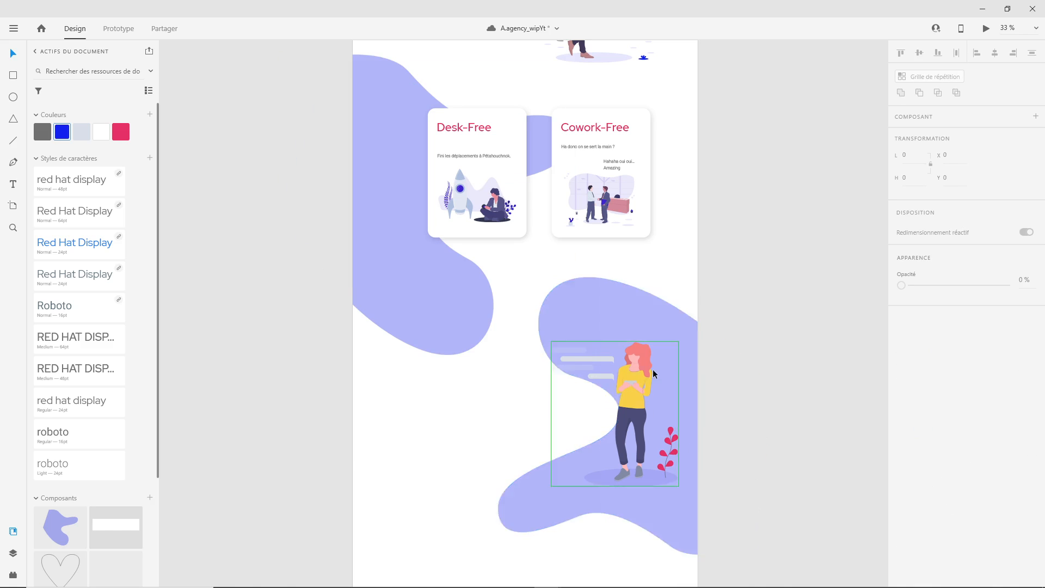
Preview the page down to the woman illustration section, and close the preview
scroll(718, 319, up, 3)
scroll(718, 320, down, 4)
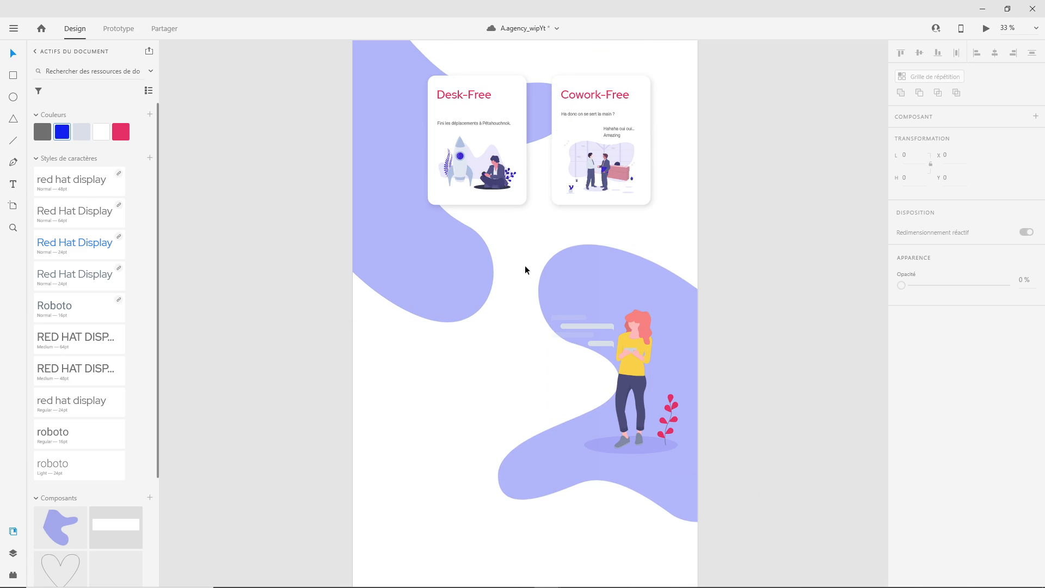
click(985, 28)
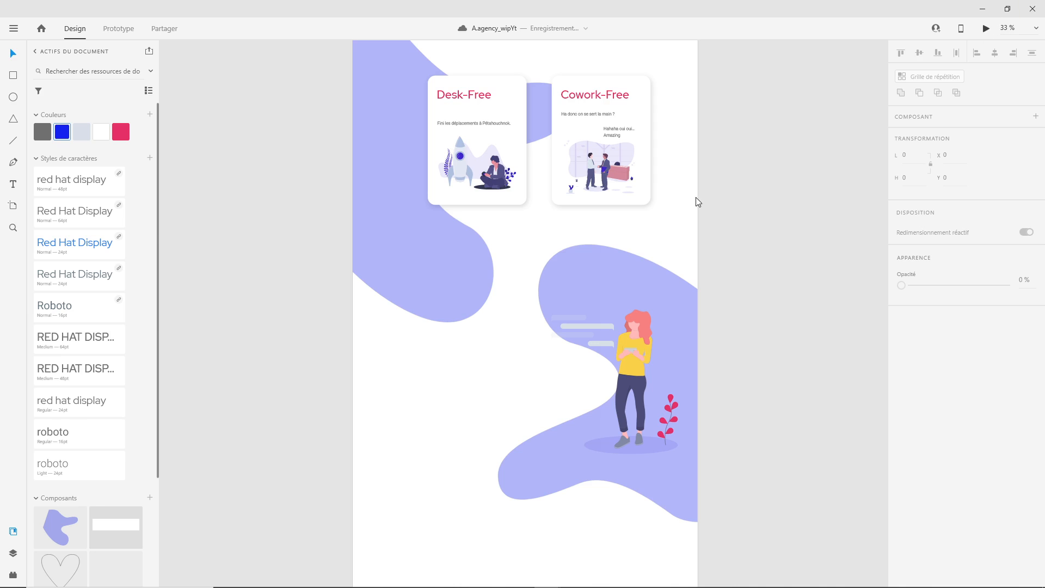
scroll(591, 256, down, 10)
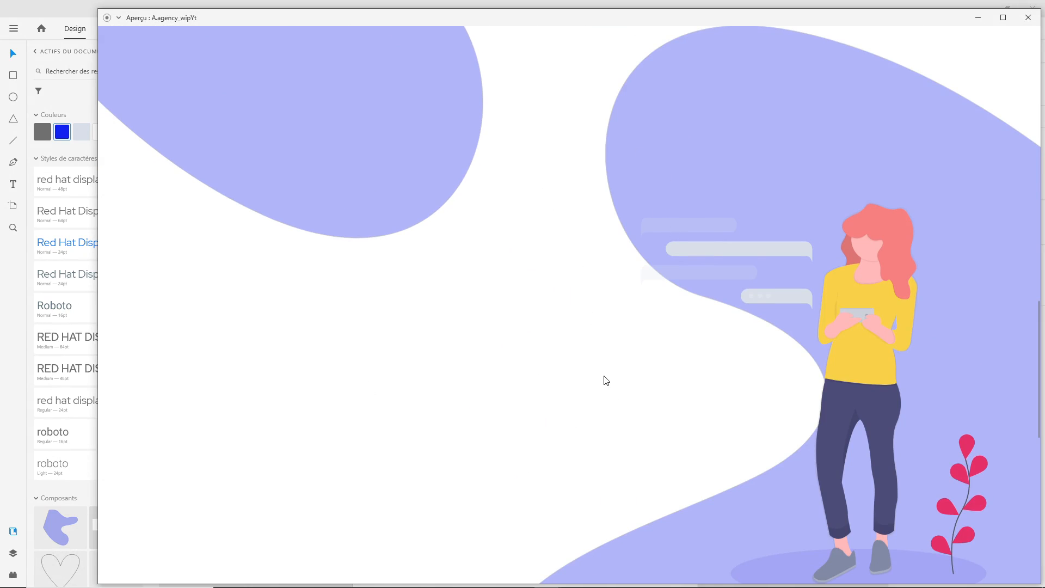
click(1027, 17)
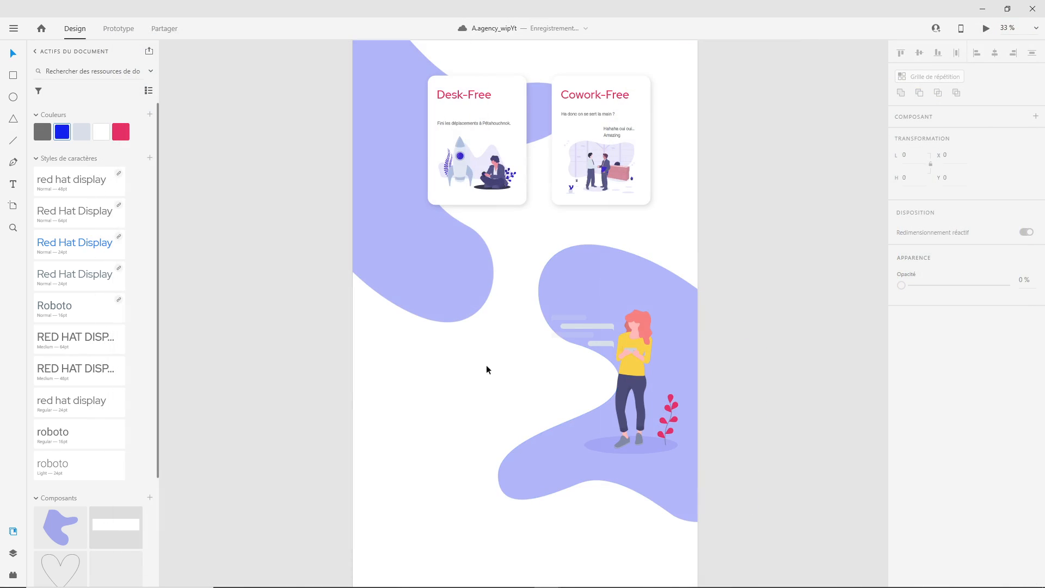
Draw a rectangle about 1597 × 470 from the artboard's left edge at about Y 2748 and move it to the bottom of the layer stack
click(14, 75)
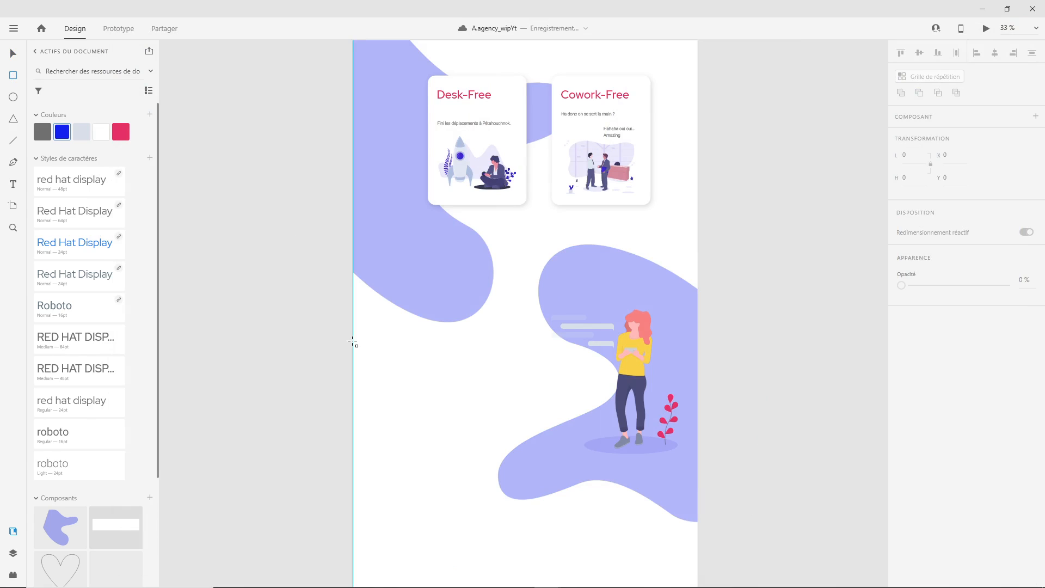
drag(353, 341, 640, 424)
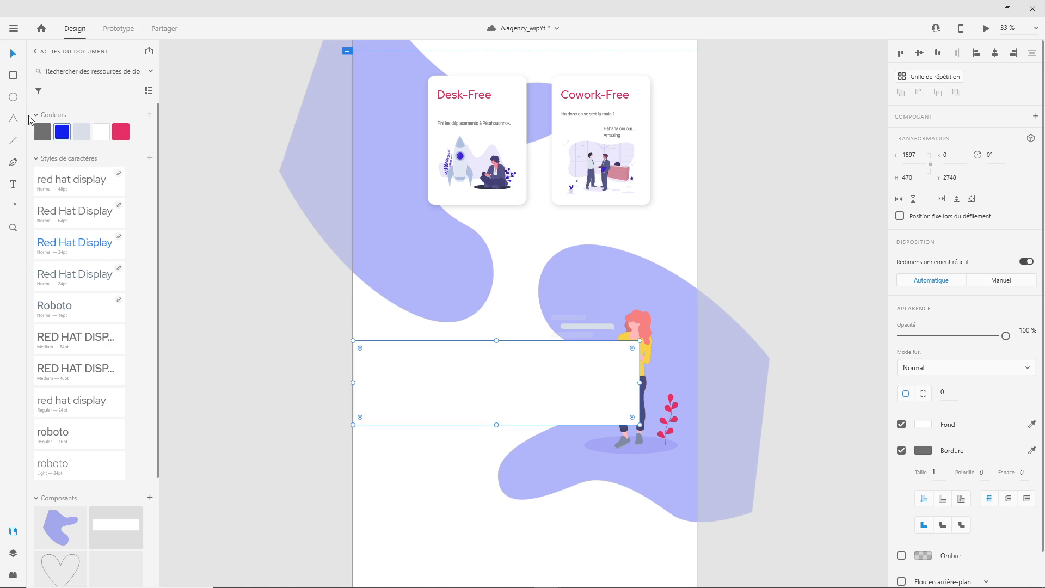
click(17, 555)
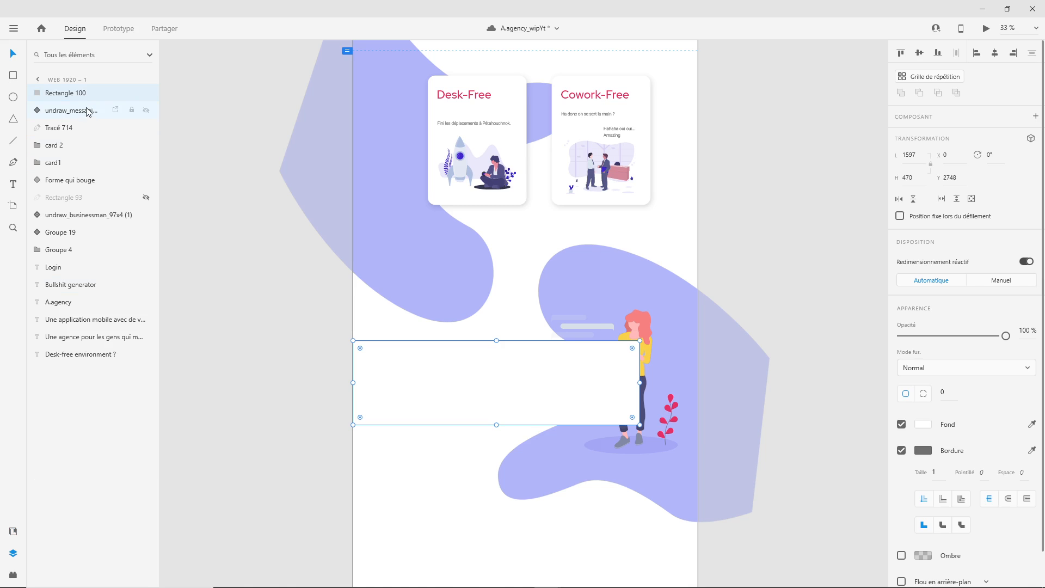
drag(82, 93, 89, 357)
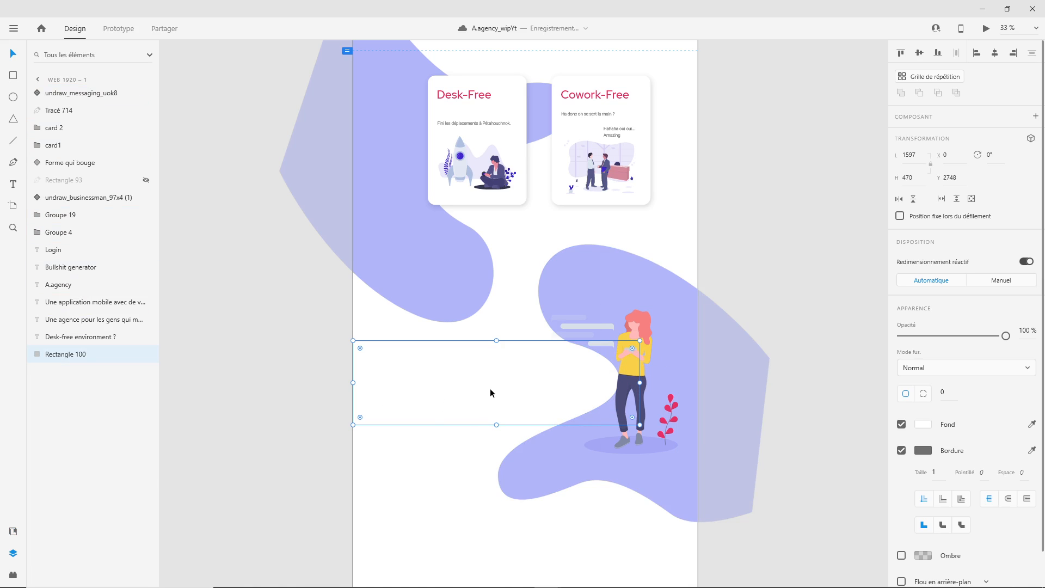
click(321, 455)
Turn off the fill of the rectangle behind the woman illustration, keeping only its border
click(439, 395)
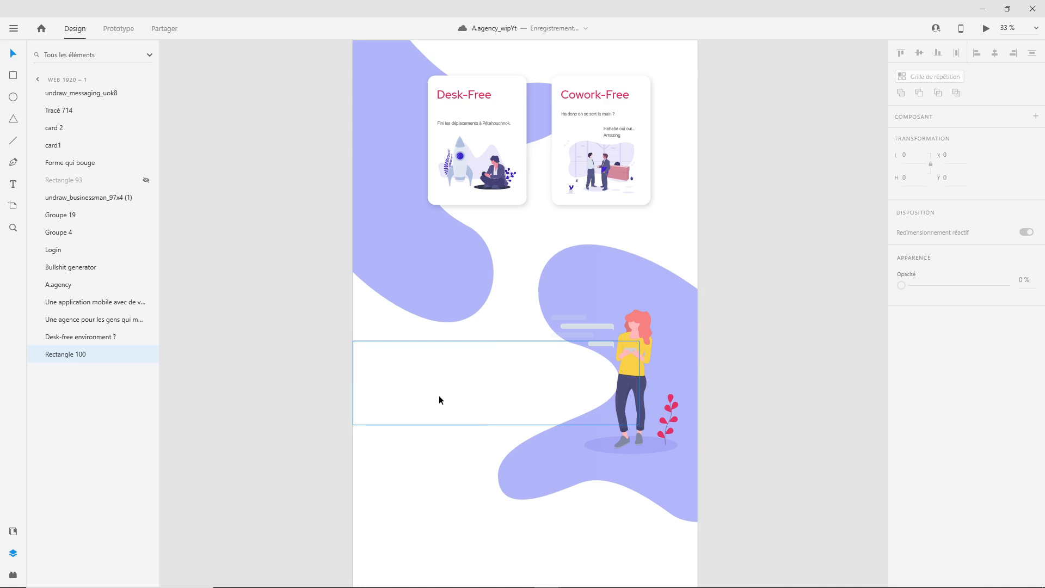
click(902, 424)
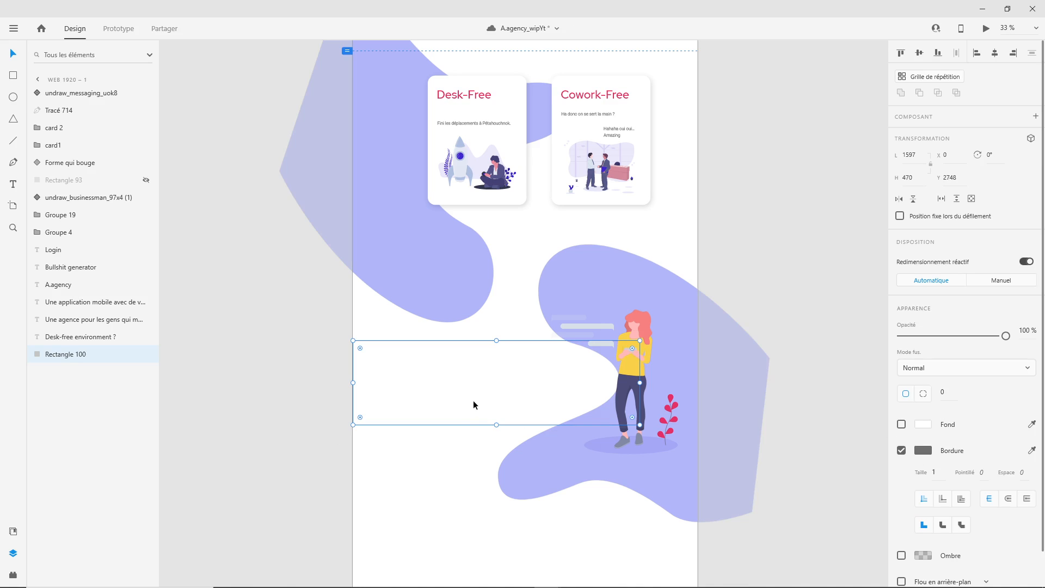
key(Escape)
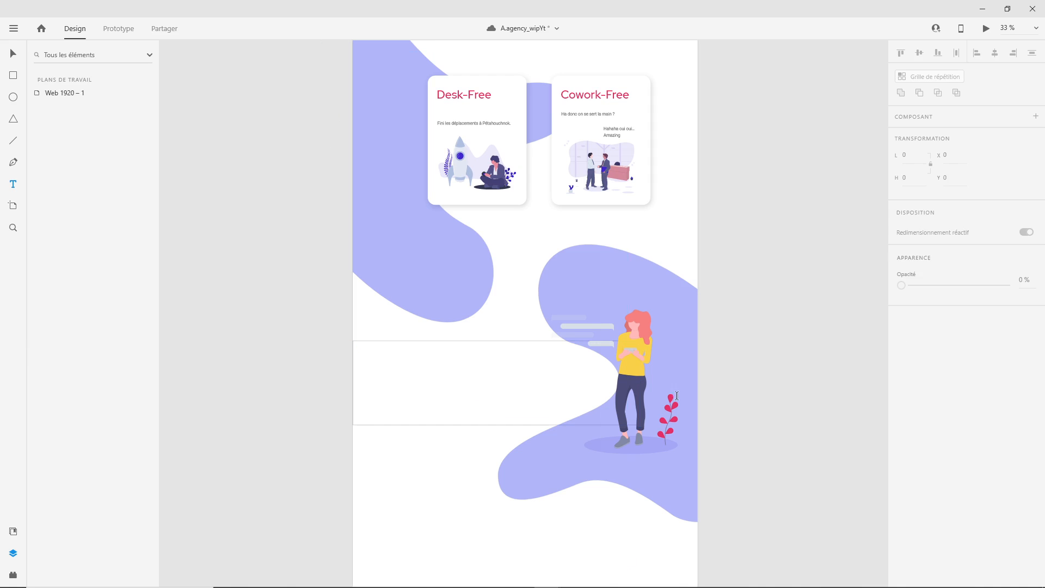
Add the heading "priorisé le business mapping entre deux ateliers kickstarters" inside the rectangle in the Red Hat Display 64 pt character style
key(alt+Tab)
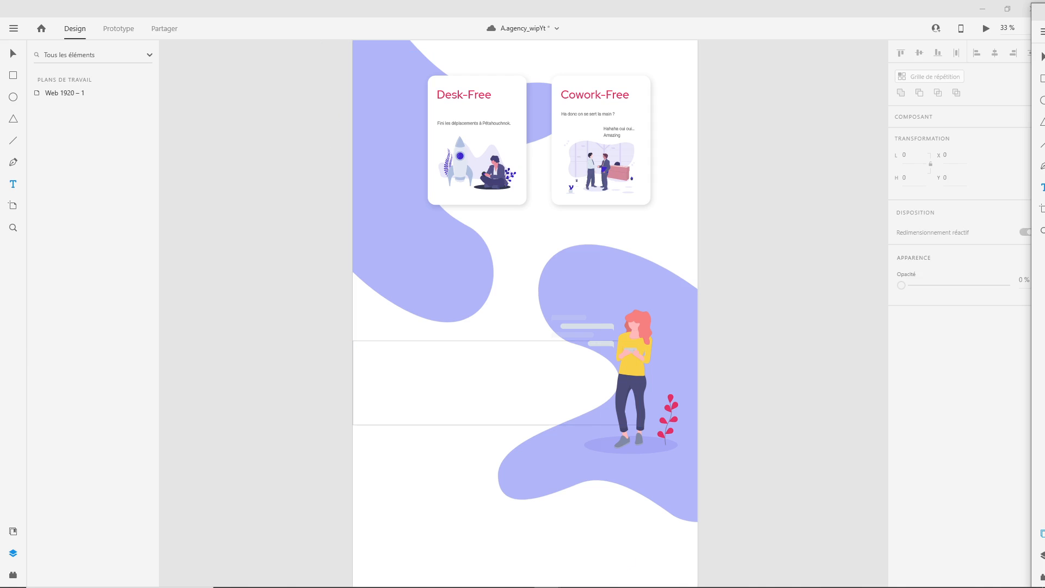
click(426, 372)
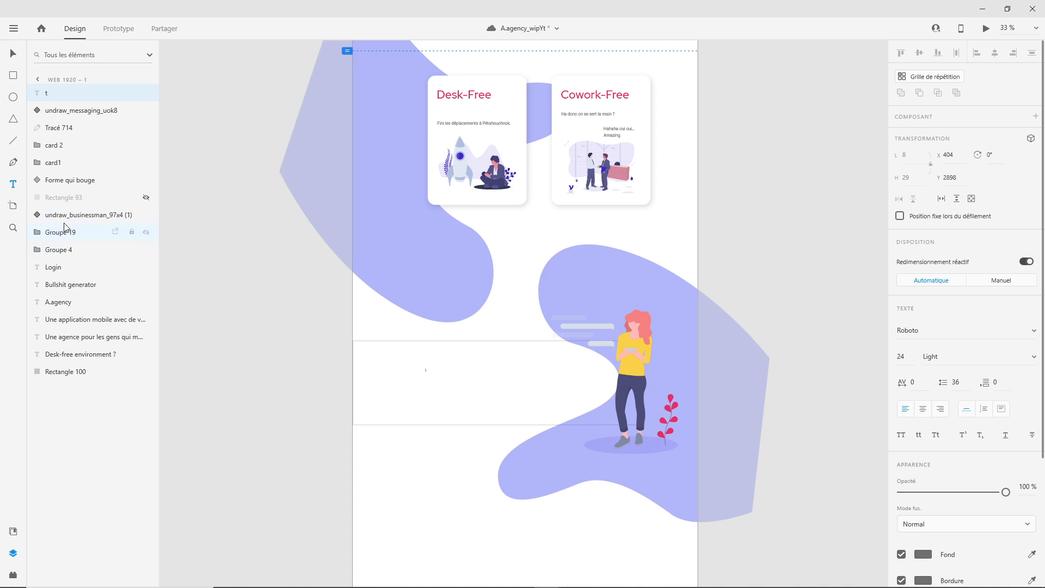
click(14, 532)
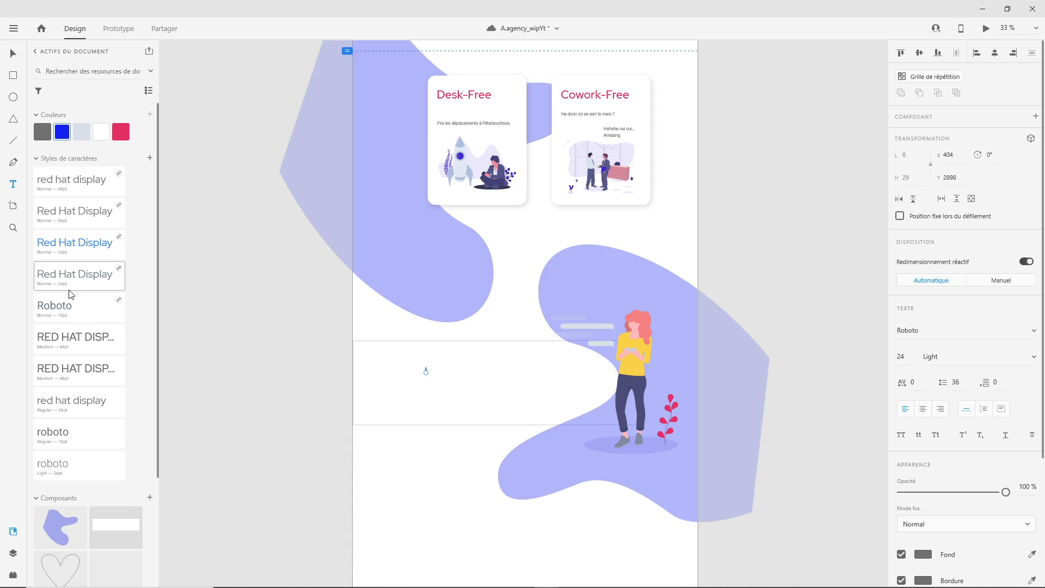
click(83, 219)
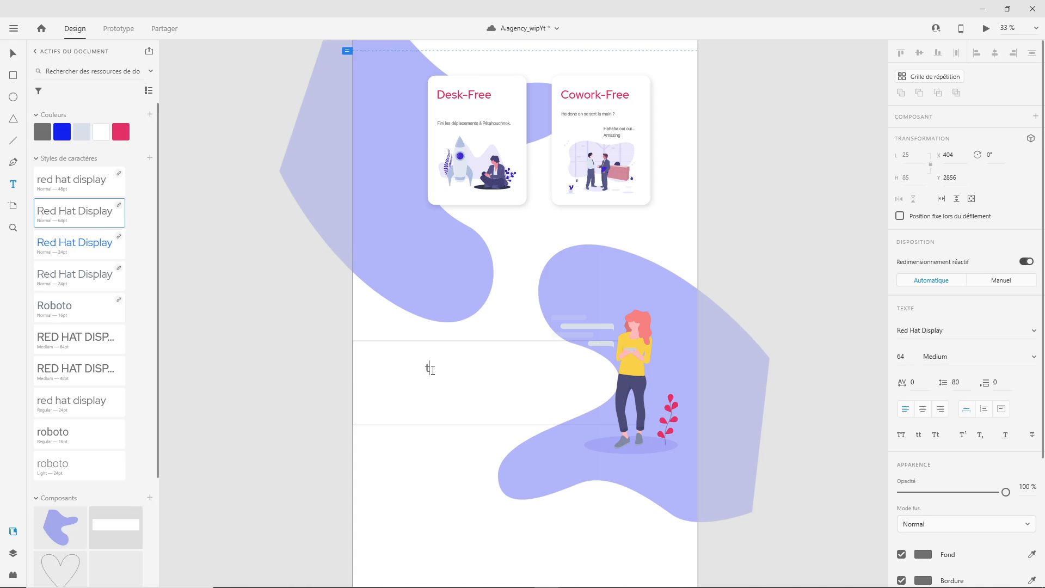
text(priorisé le business mapping entre deux ateliers kickstarters)
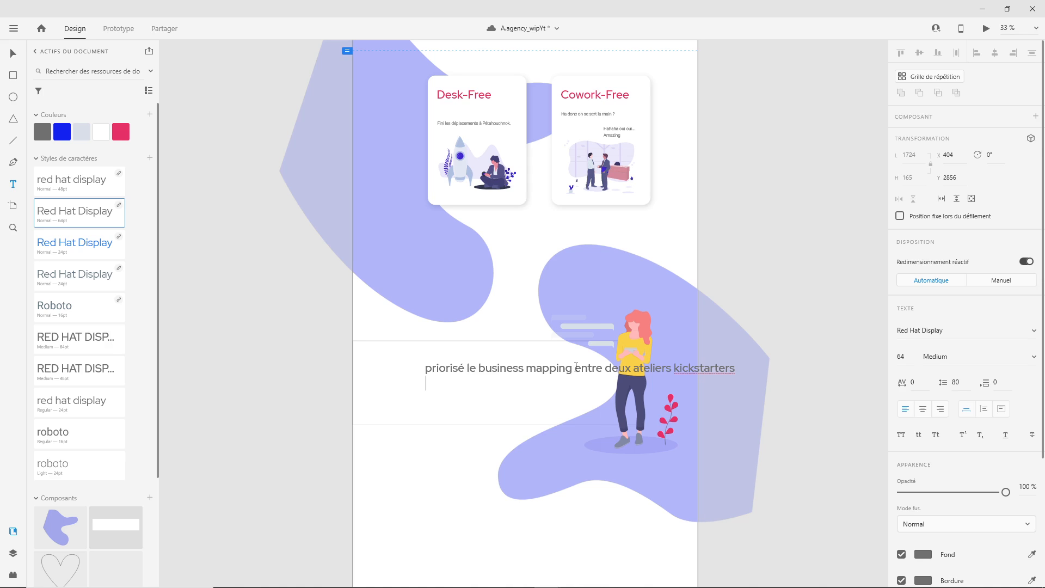
Convert the new heading in the rectangle to uppercase
click(426, 368)
key(Escape)
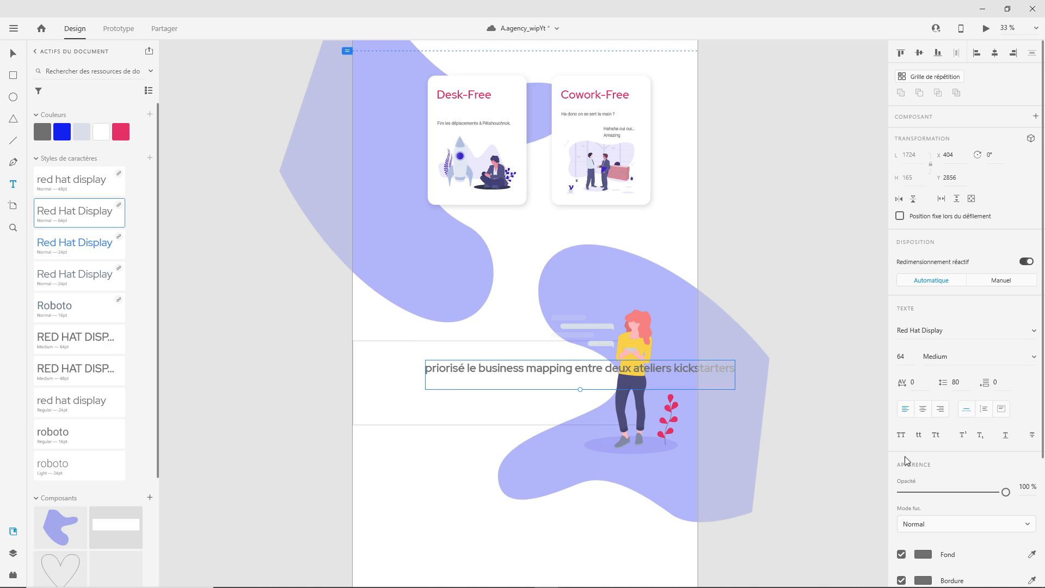
click(901, 435)
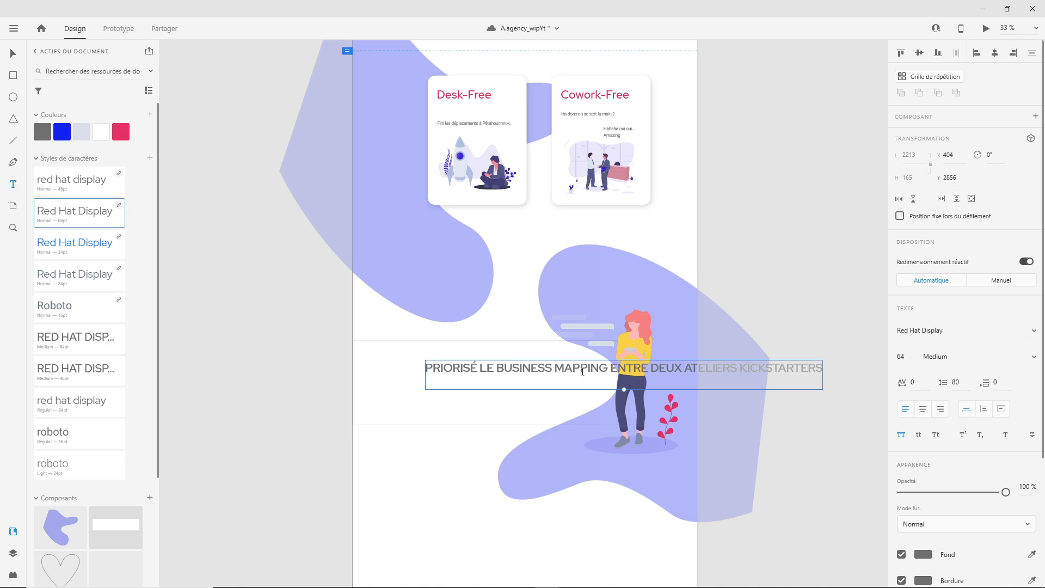
Break the heading onto two lines after "MAPPING" and remove the leading space before "ENTRE"
click(613, 367)
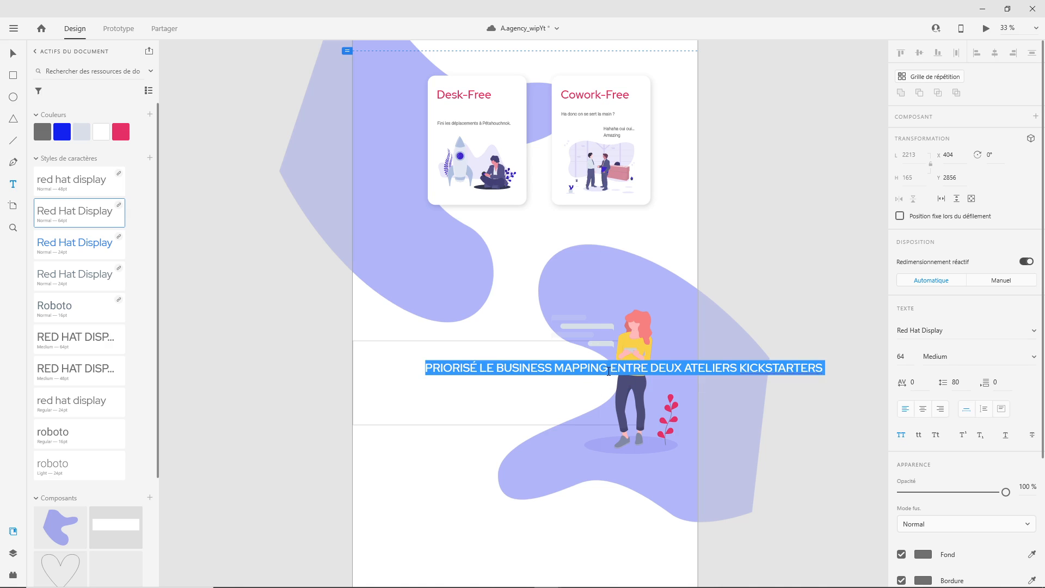
click(609, 371)
key(Return)
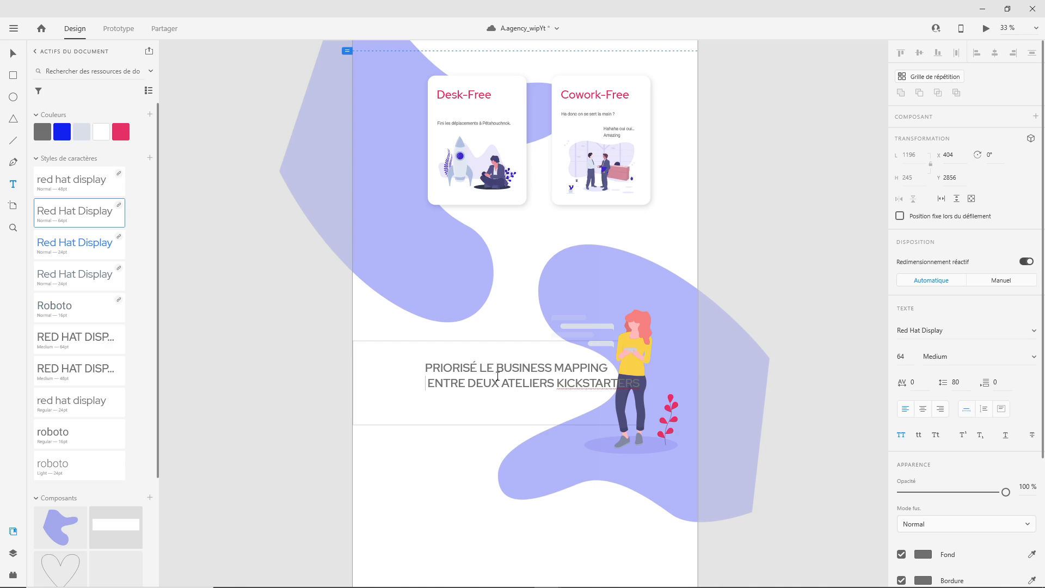
key(Delete)
key(Escape)
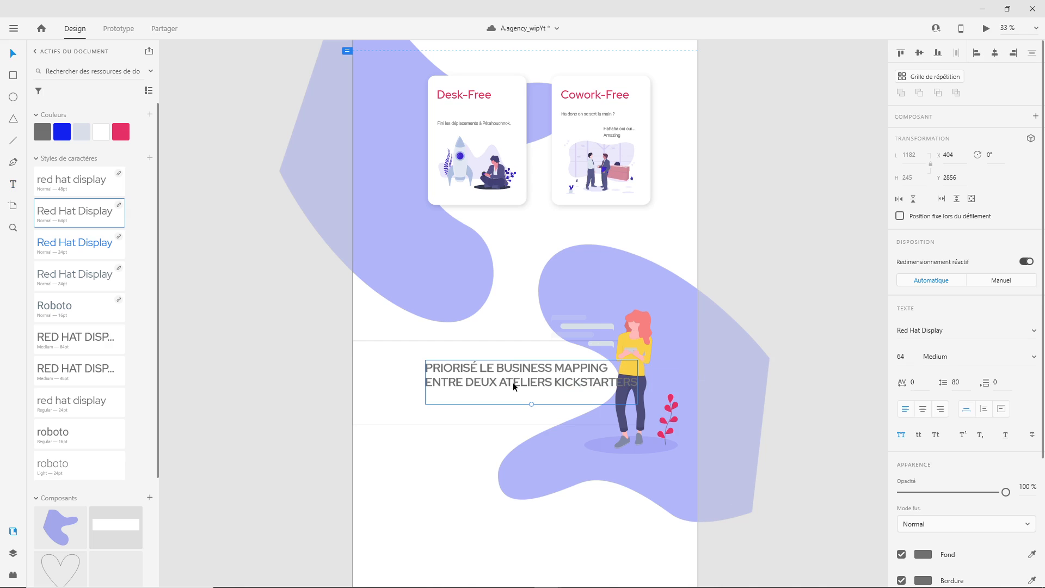
Move the heading beside the woman illustration left to X 304 and break its first line before "MAPPING"
drag(512, 383, 495, 383)
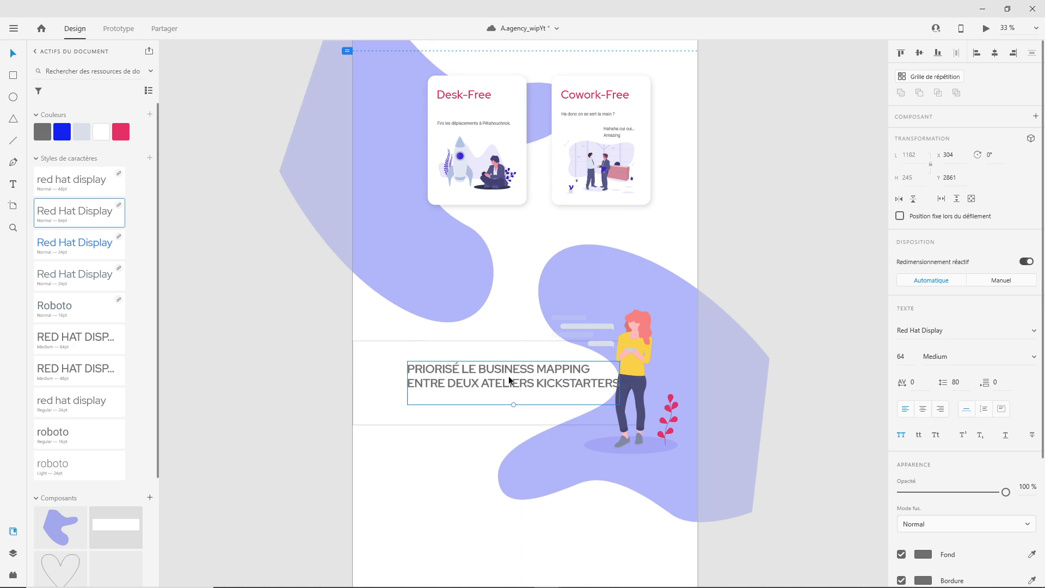
double_click(537, 367)
click(537, 369)
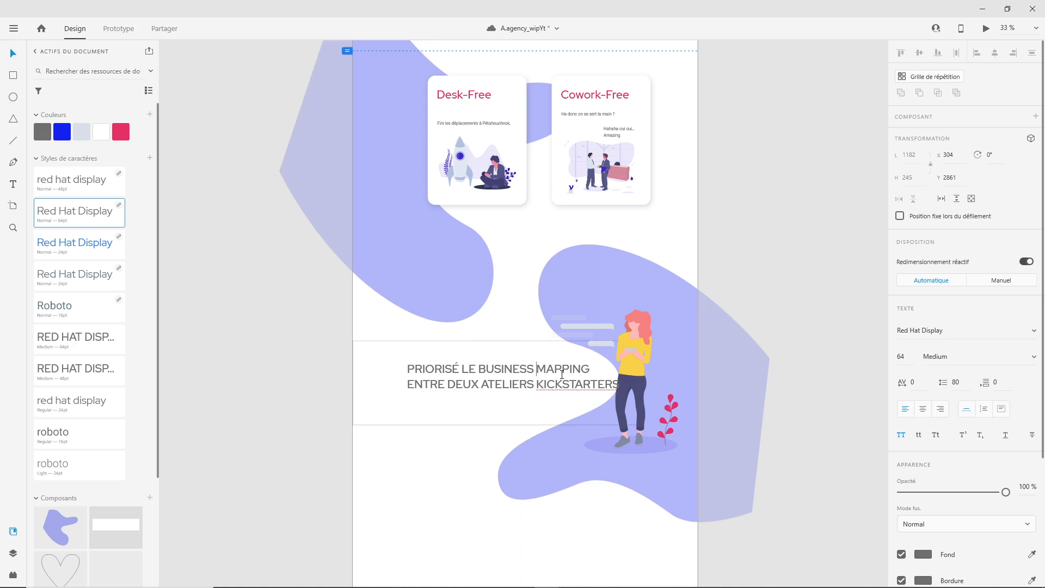
key(Return)
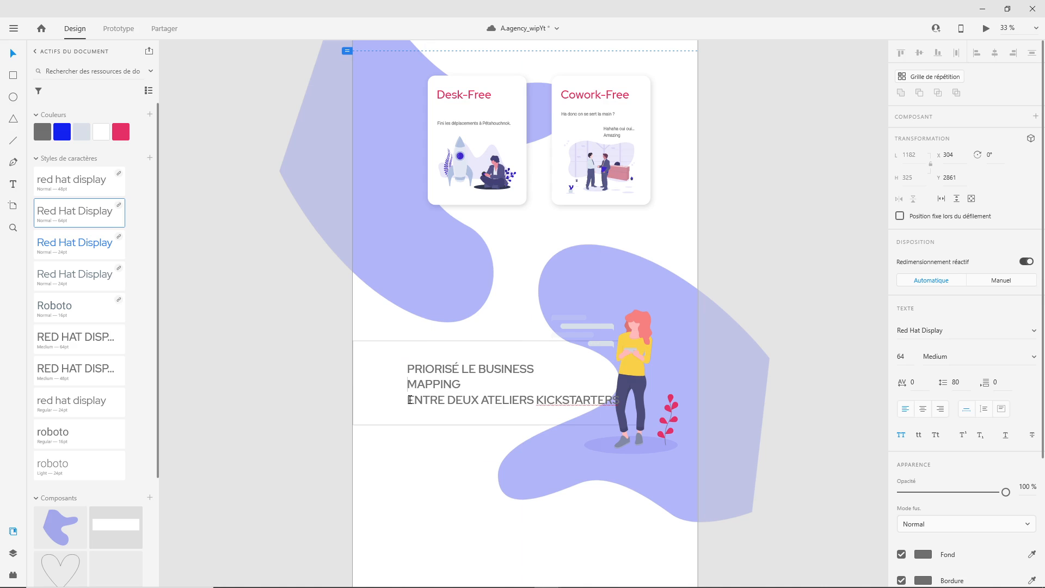
key(Escape)
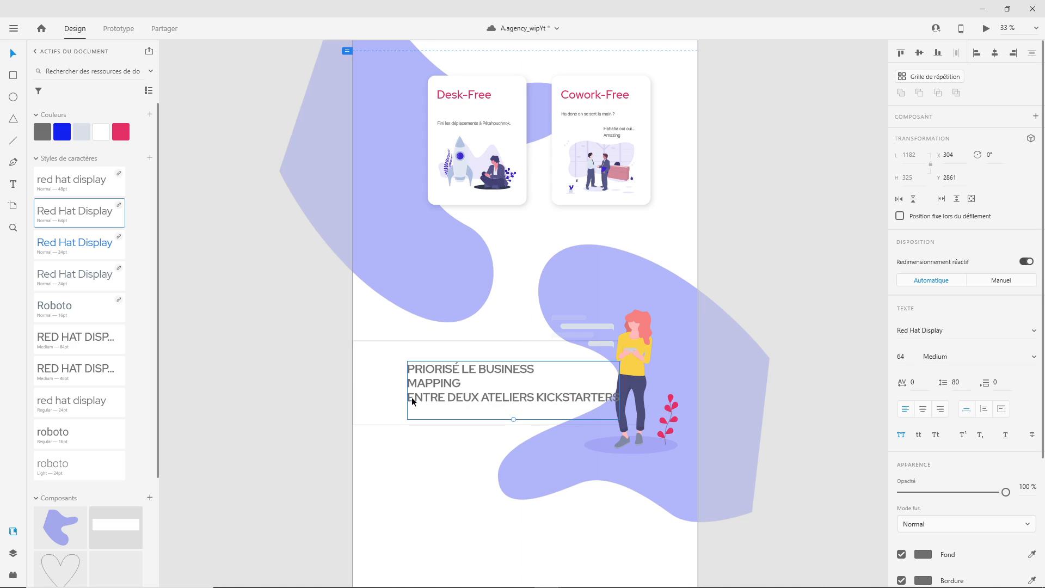
Join "ENTRE DEUX" onto the "MAPPING" line and break the heading again before "ATELIERS"
double_click(412, 401)
key(Escape)
double_click(412, 400)
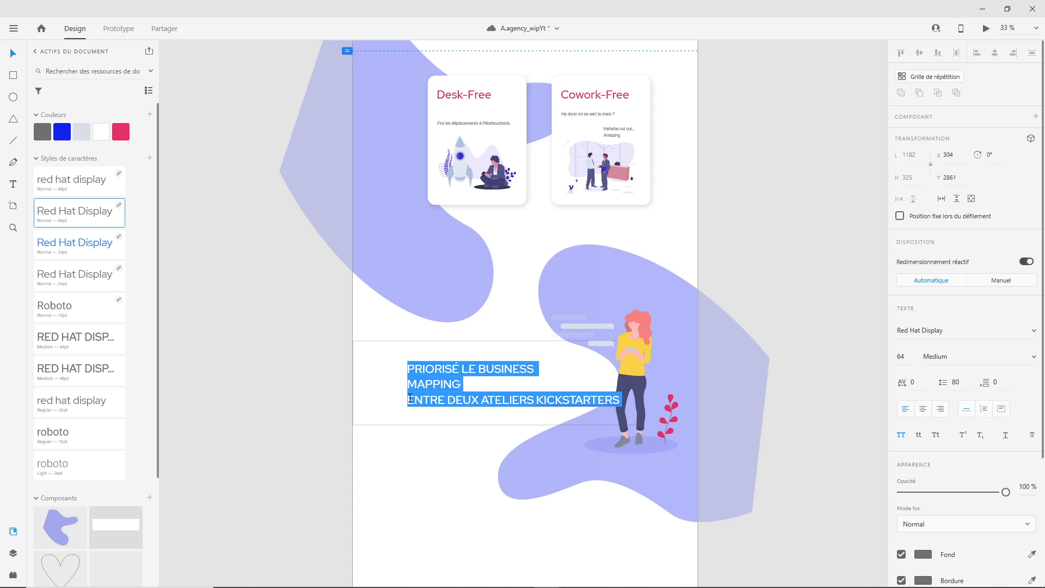
click(410, 399)
key(BackSpace)
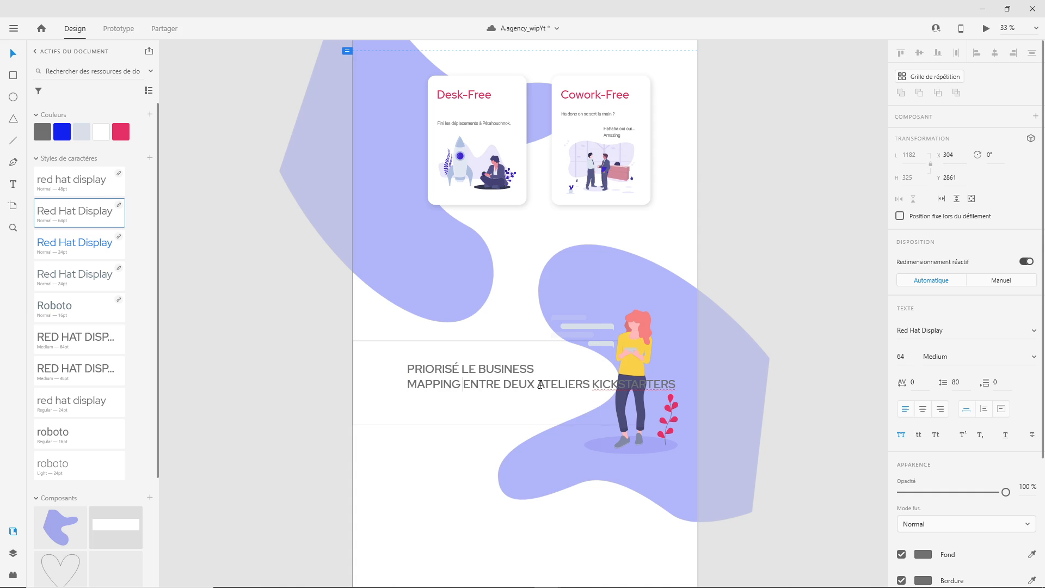
click(539, 385)
key(Return)
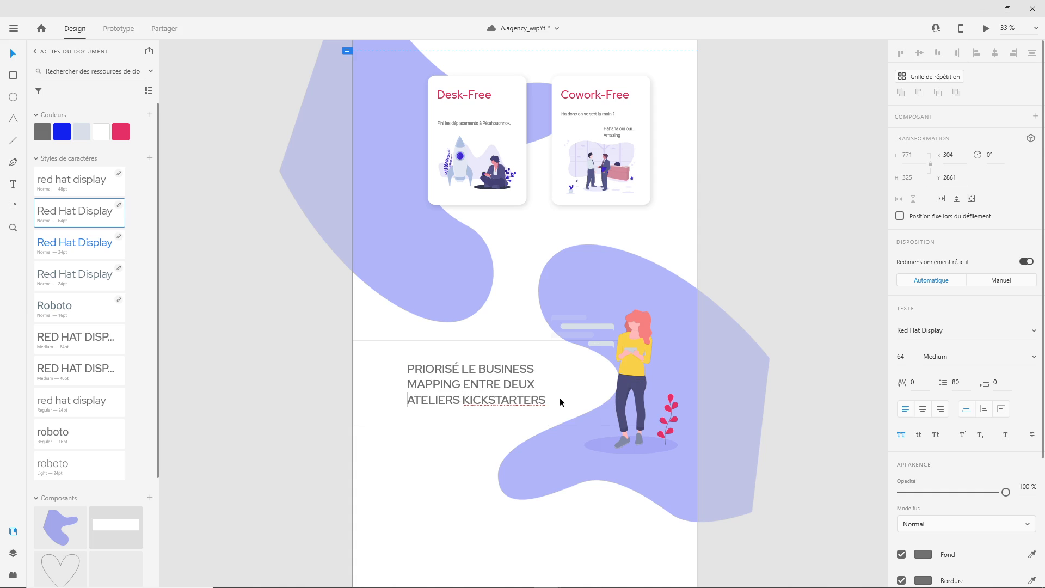
key(Escape)
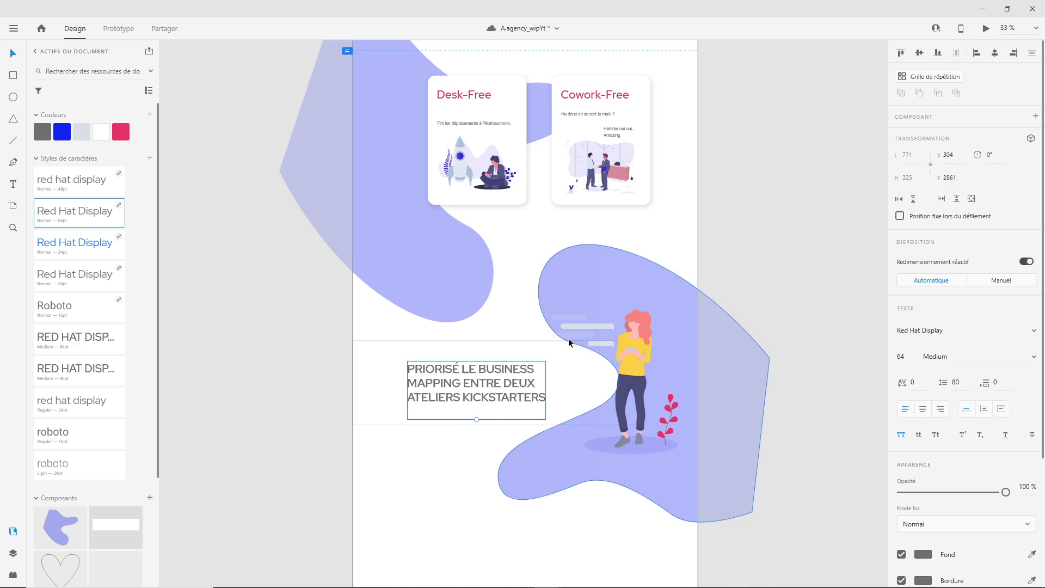
Show the Web 1920 – 1 artboard's grid and change it from column layout to the square type (Carré)
scroll(266, 269, up, 5)
scroll(290, 201, up, 3)
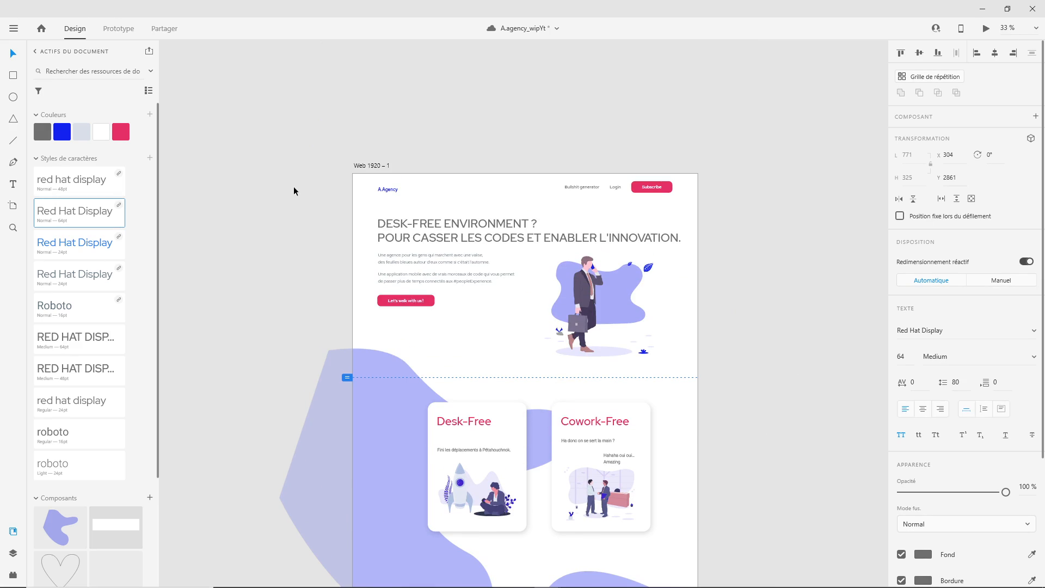
click(373, 169)
scroll(707, 419, down, 7)
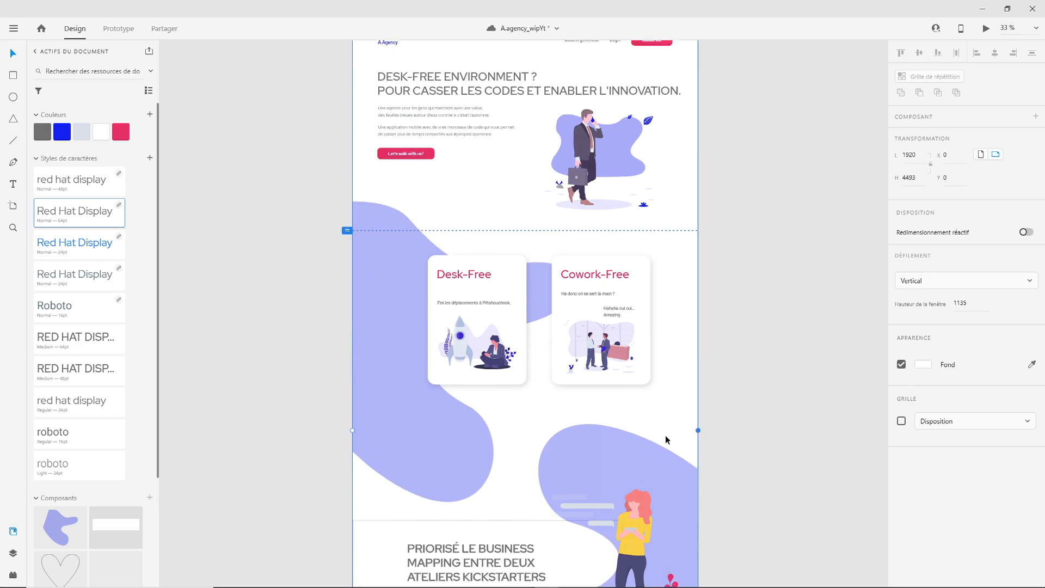
click(901, 421)
click(950, 421)
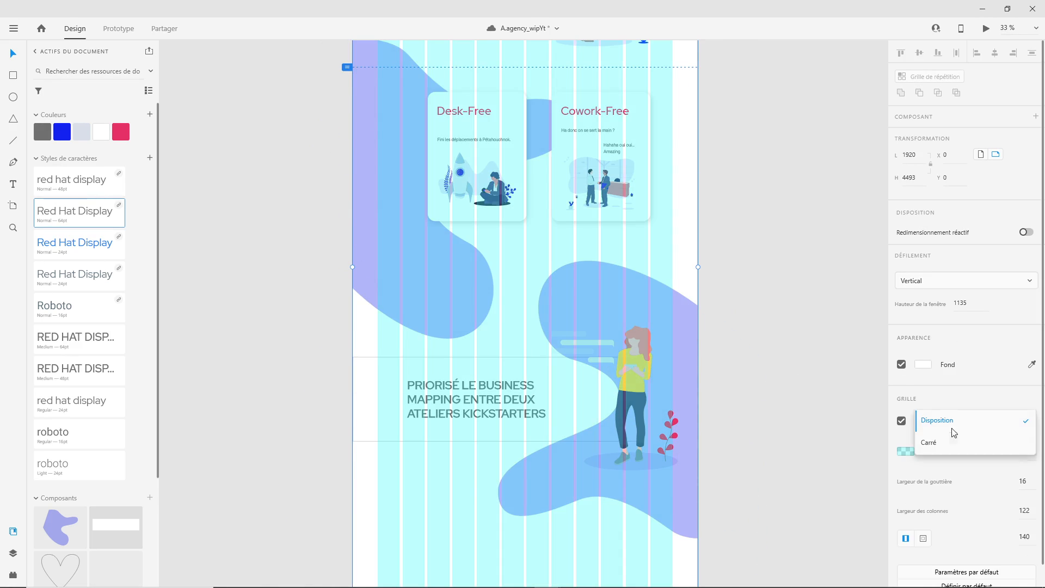
click(931, 442)
key(space)
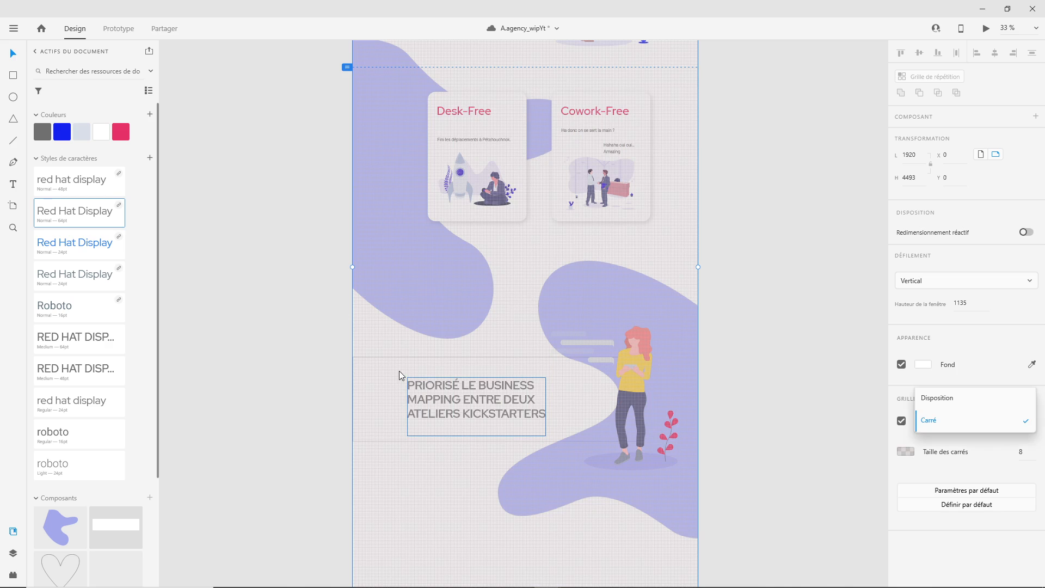
key(ctrl+apostrophe)
click(916, 420)
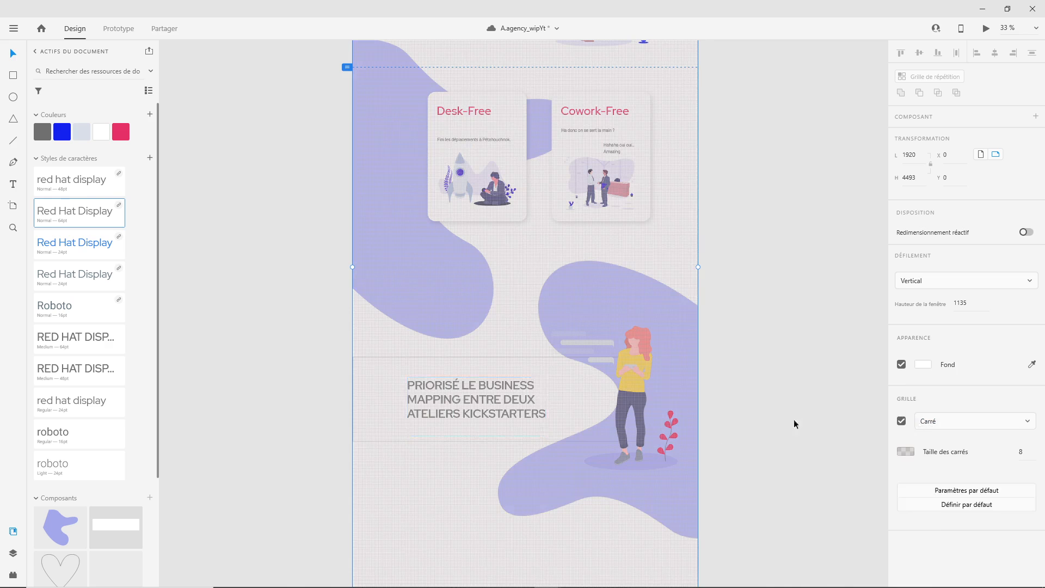
Nudge the three-line heading down against the square grid to Y 2863
click(789, 422)
scroll(532, 438, up, 5)
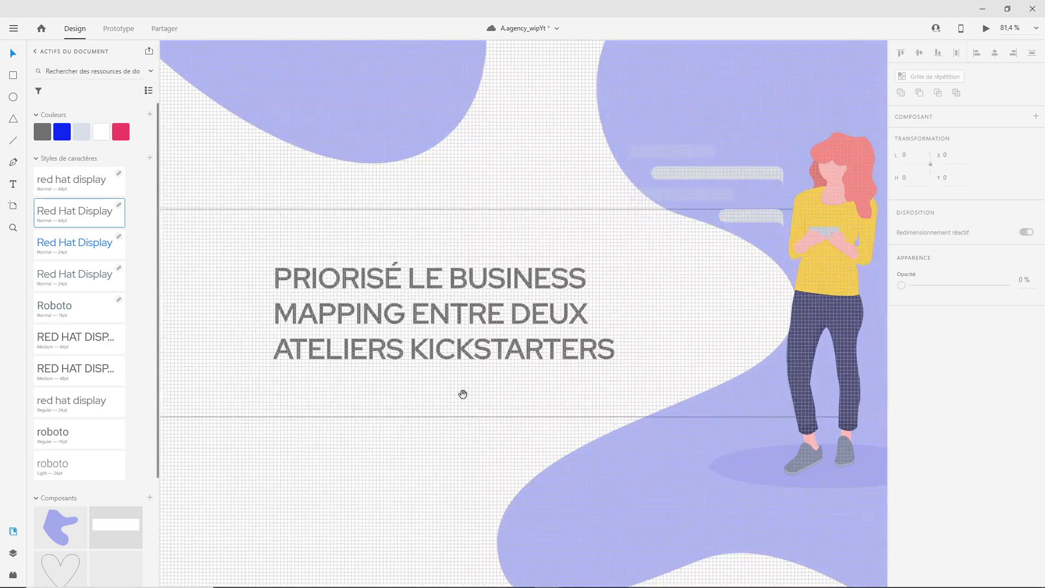
scroll(507, 408, up, 5)
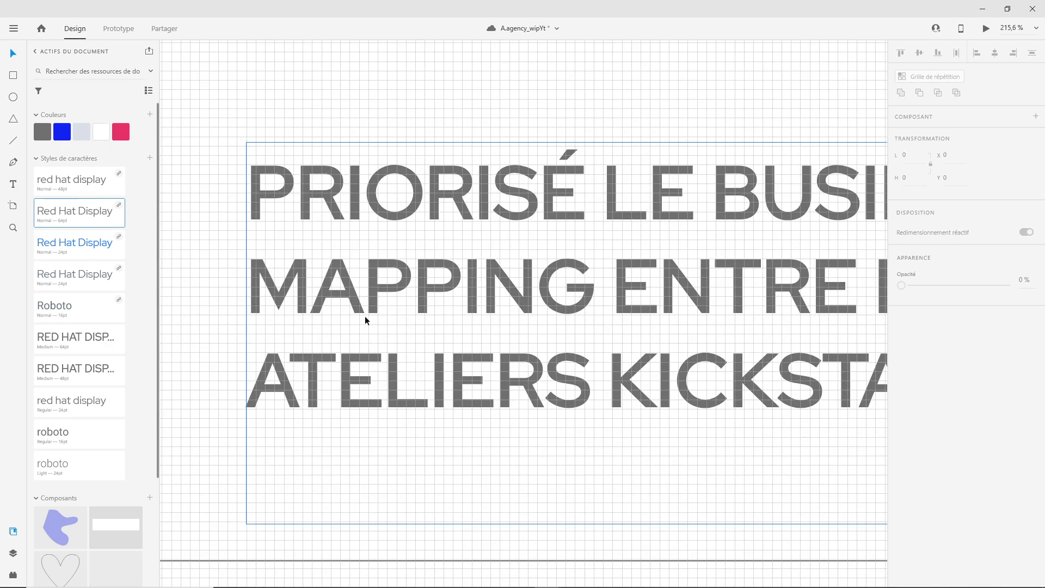
click(334, 218)
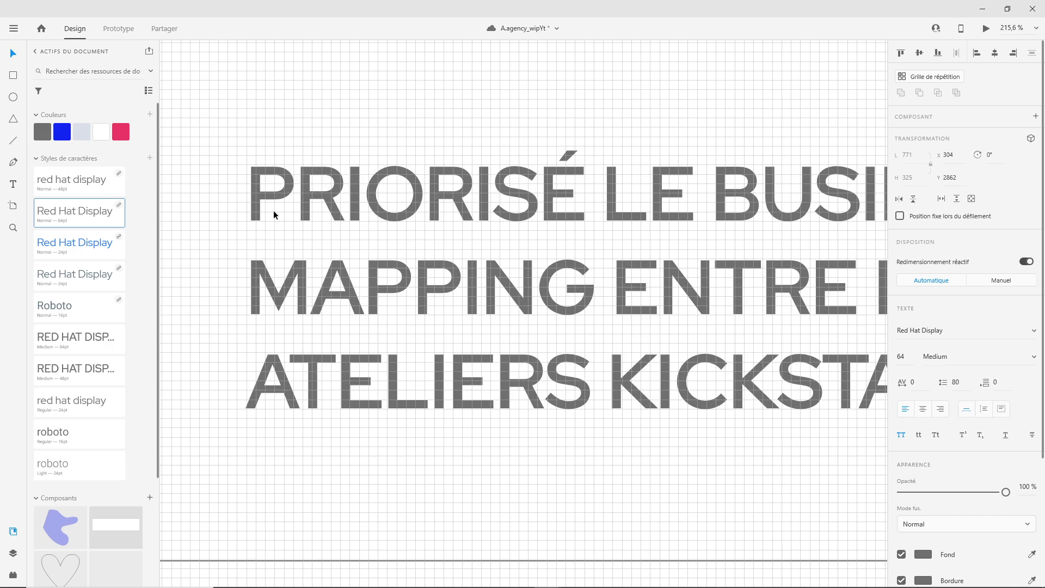
key(Down)
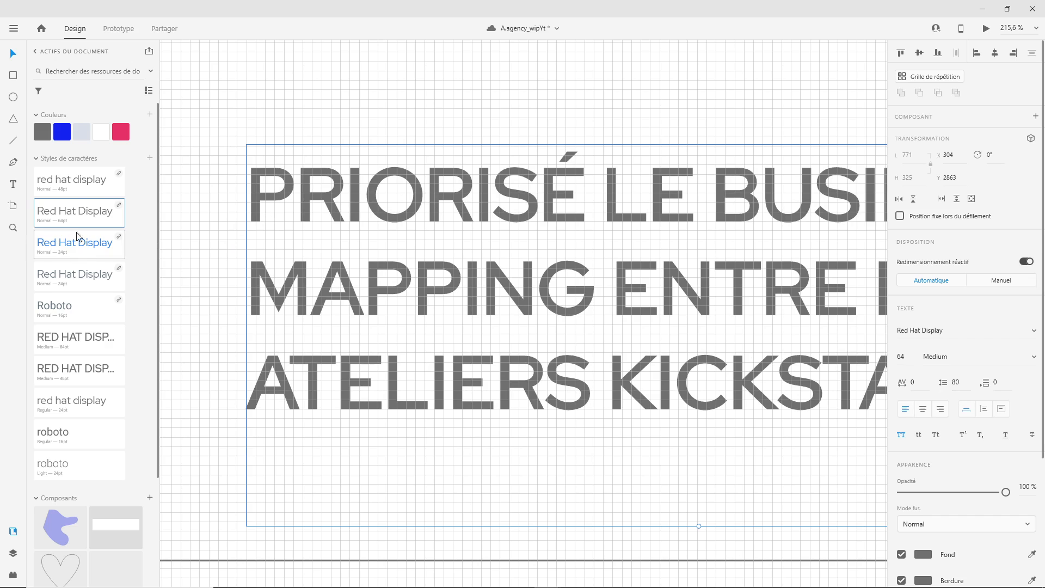
scroll(498, 177, down, 4)
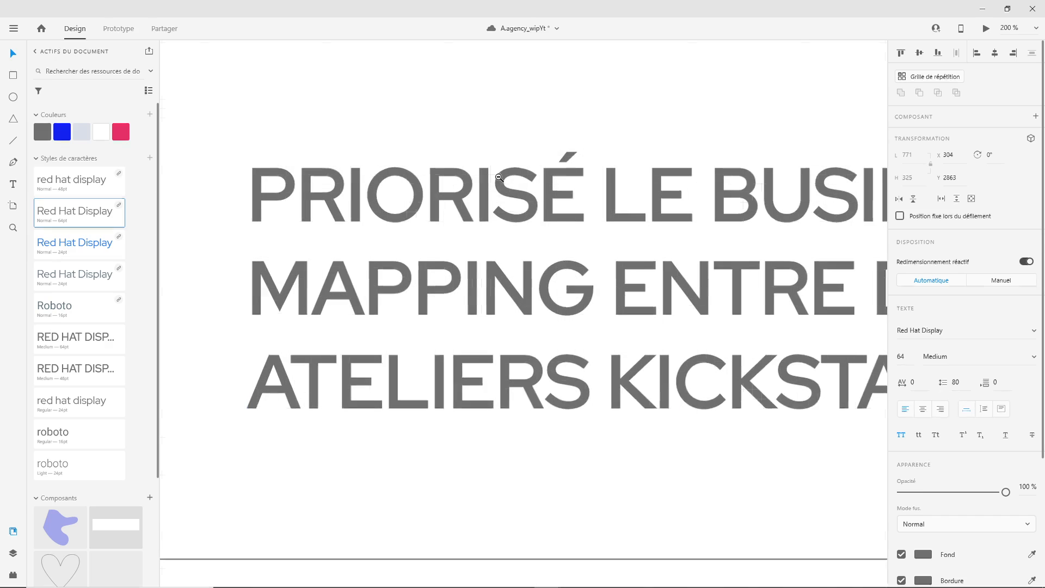
scroll(498, 177, down, 5)
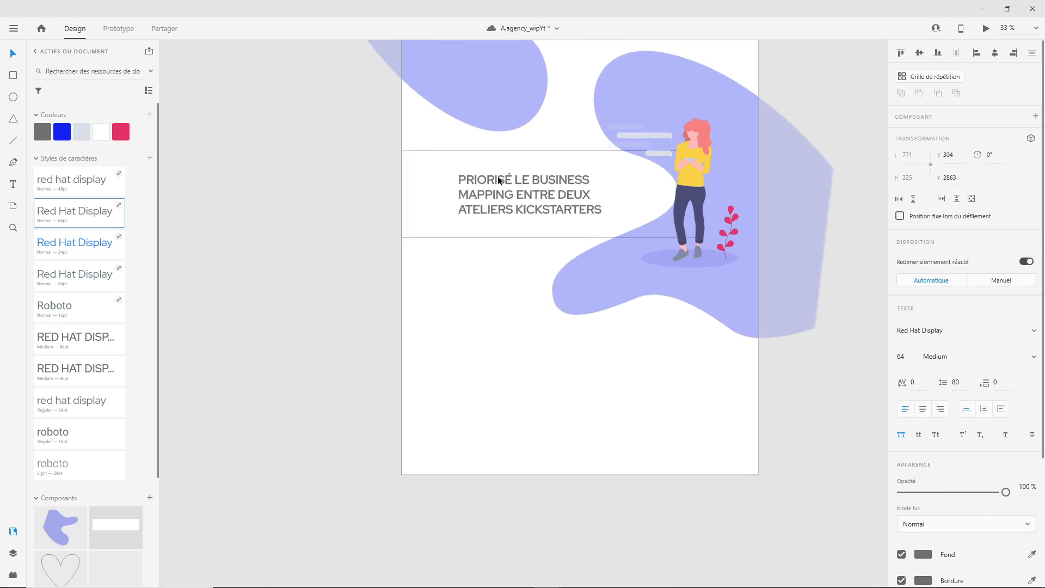
Hide the grid of the Web 1920 – 1 artboard
drag(583, 210, 525, 303)
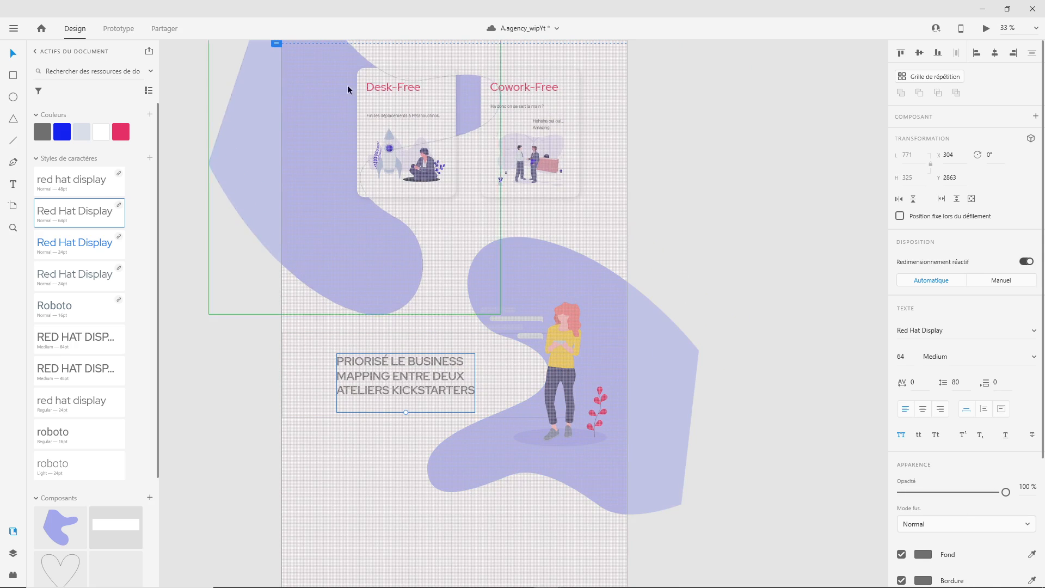
scroll(210, 122, up, 3)
scroll(211, 120, up, 10)
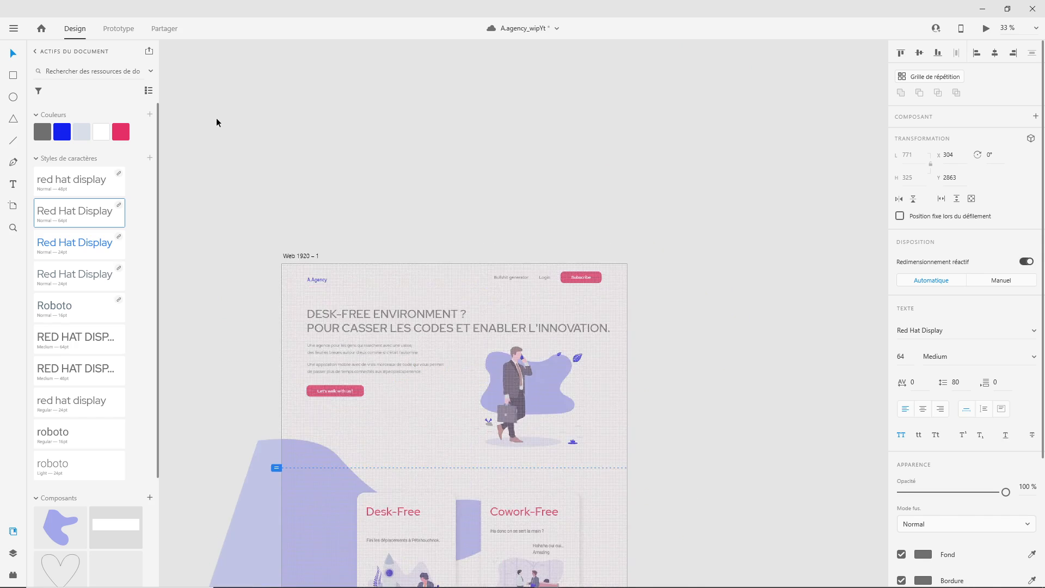
scroll(315, 327, down, 2)
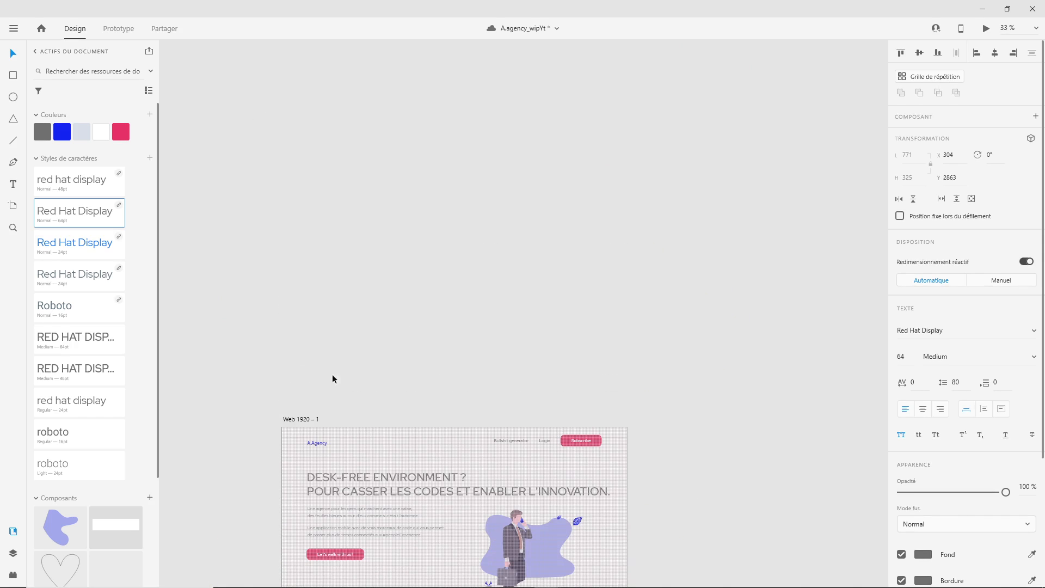
click(288, 418)
scroll(570, 380, down, 3)
click(902, 422)
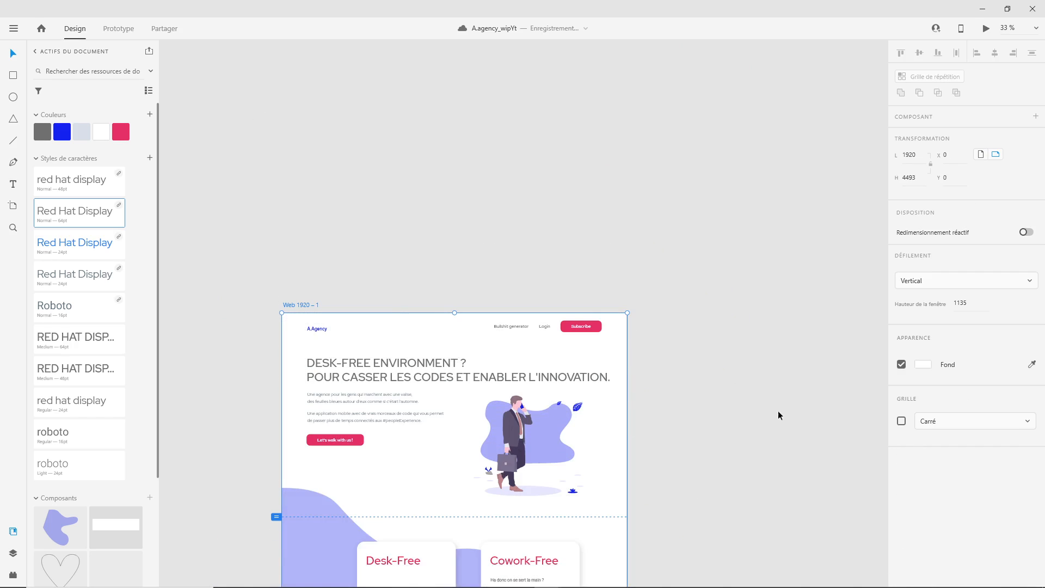
scroll(765, 404, down, 11)
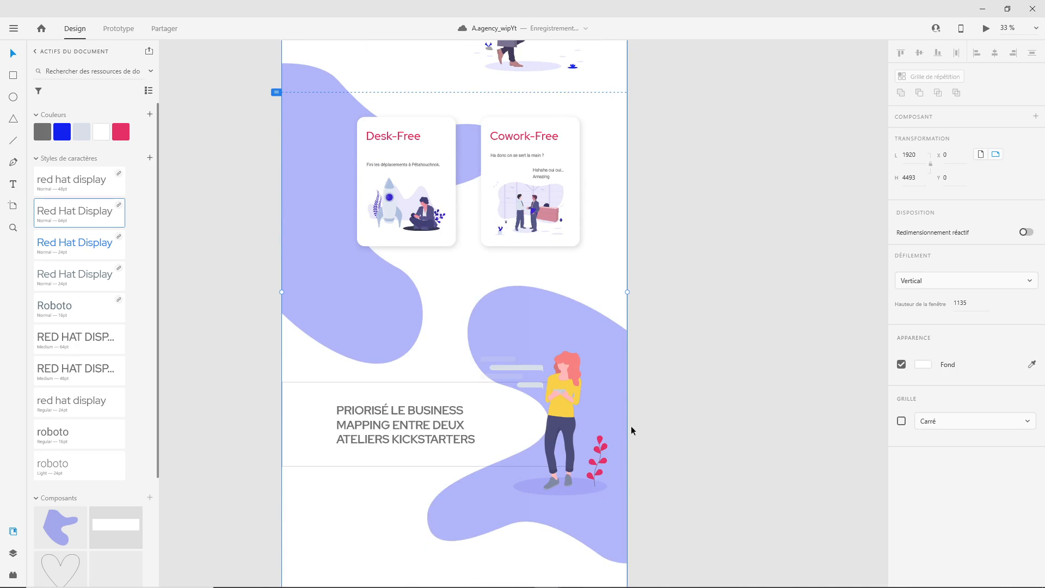
Turn off the border of the rectangle around the three-line heading
click(426, 422)
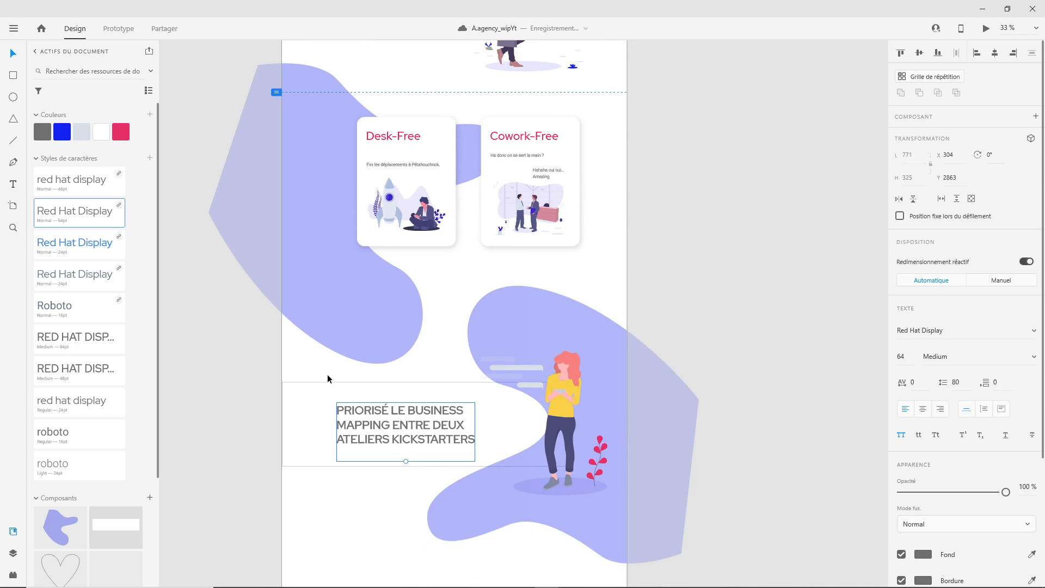
drag(327, 373, 380, 484)
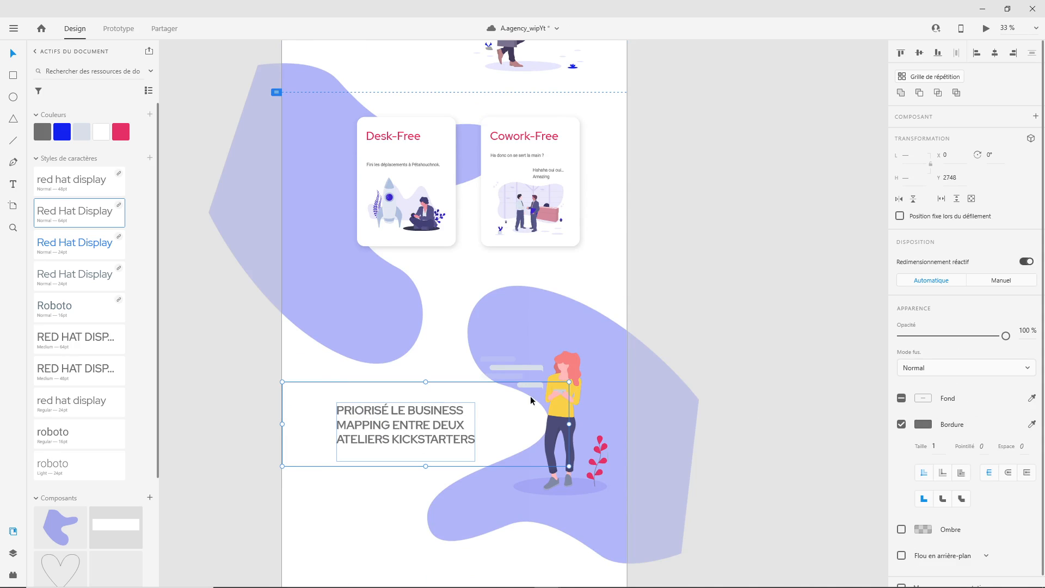
click(248, 407)
click(306, 410)
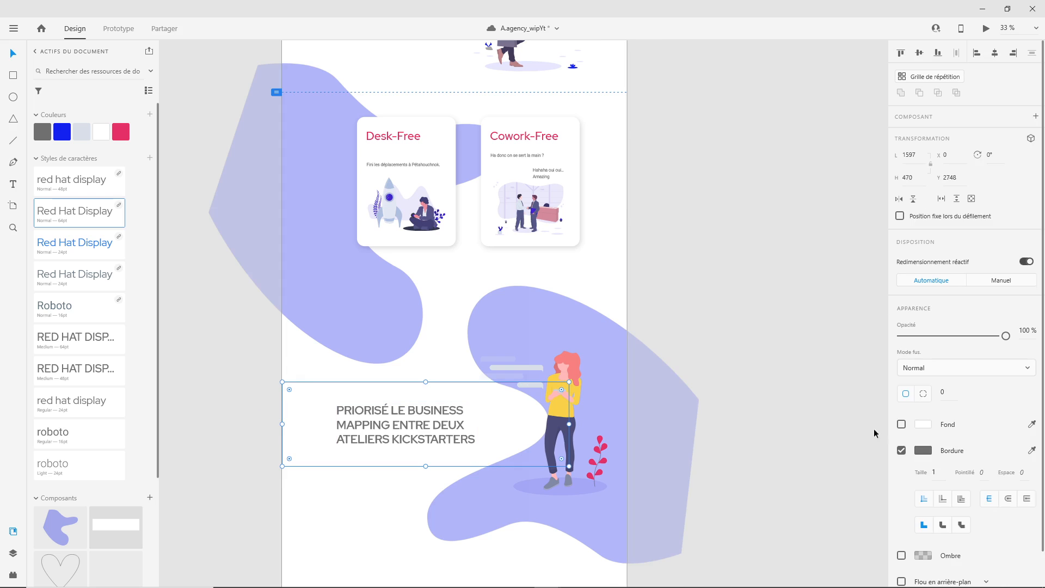
click(900, 450)
click(251, 433)
Group the heading with its borderless rectangle and convert the group into a component
drag(243, 383, 424, 464)
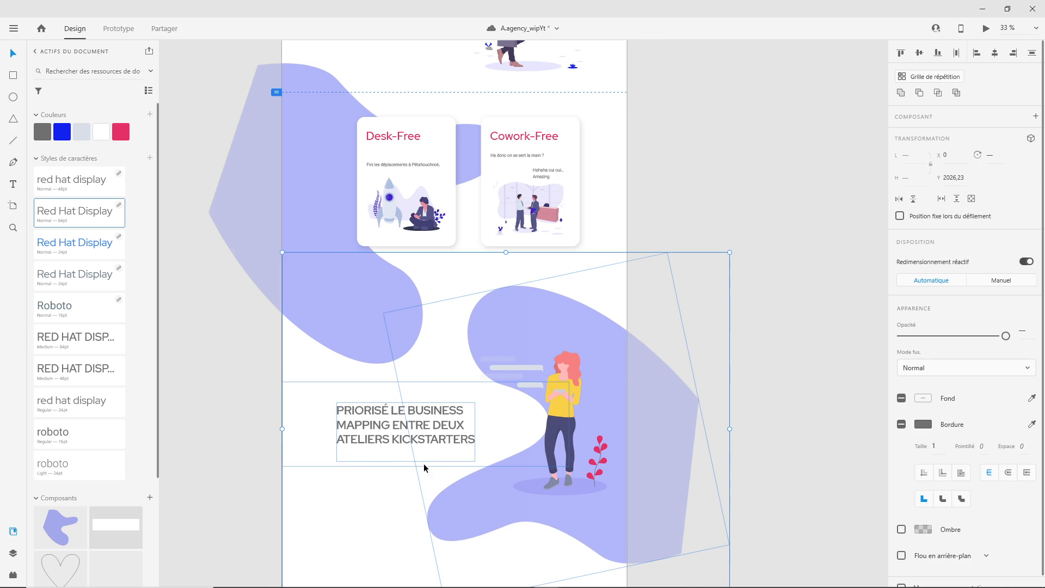
click(262, 438)
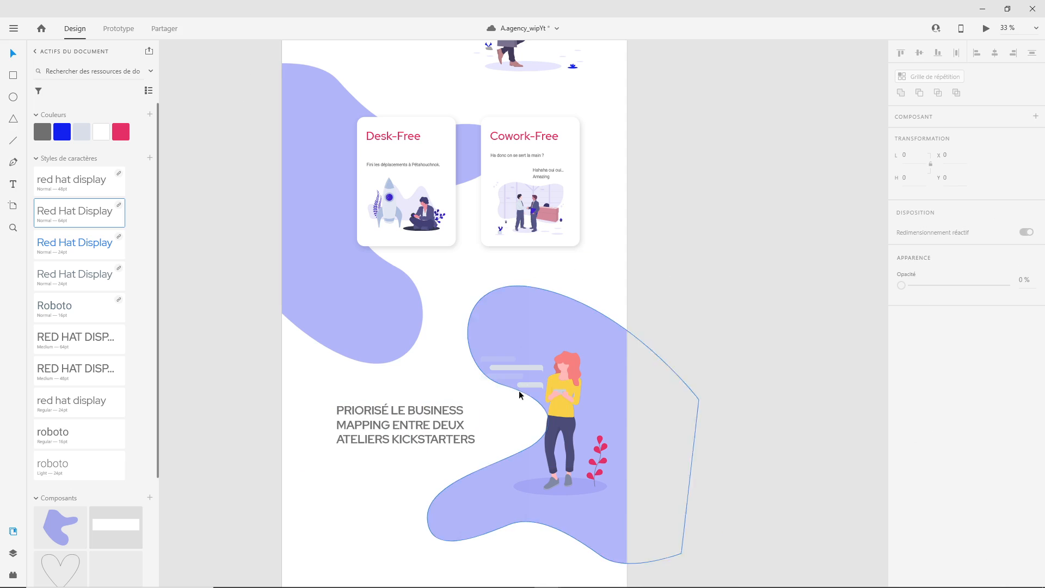
drag(255, 386, 511, 485)
drag(230, 403, 402, 471)
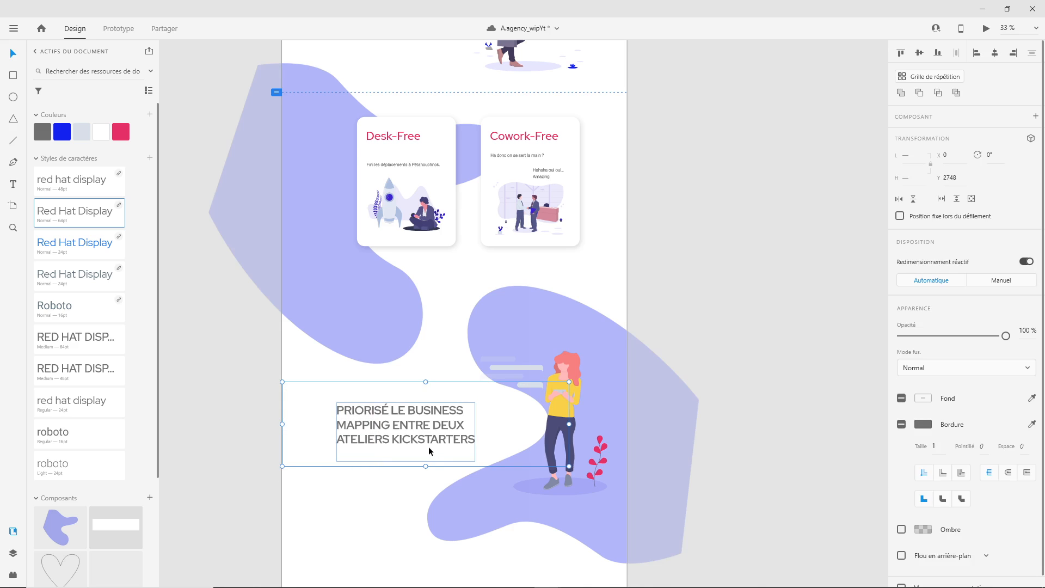
key(ctrl+g)
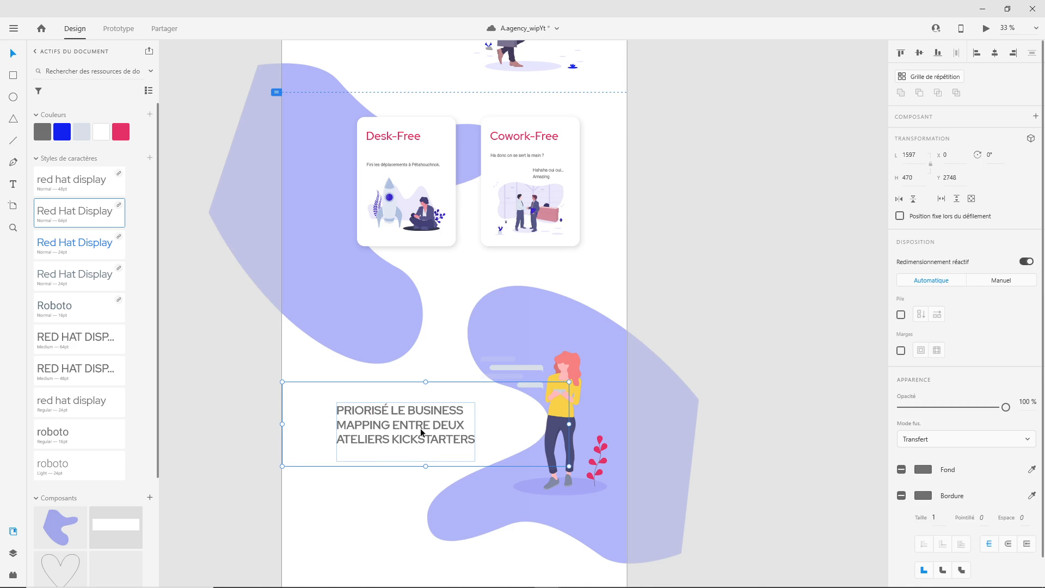
click(1035, 116)
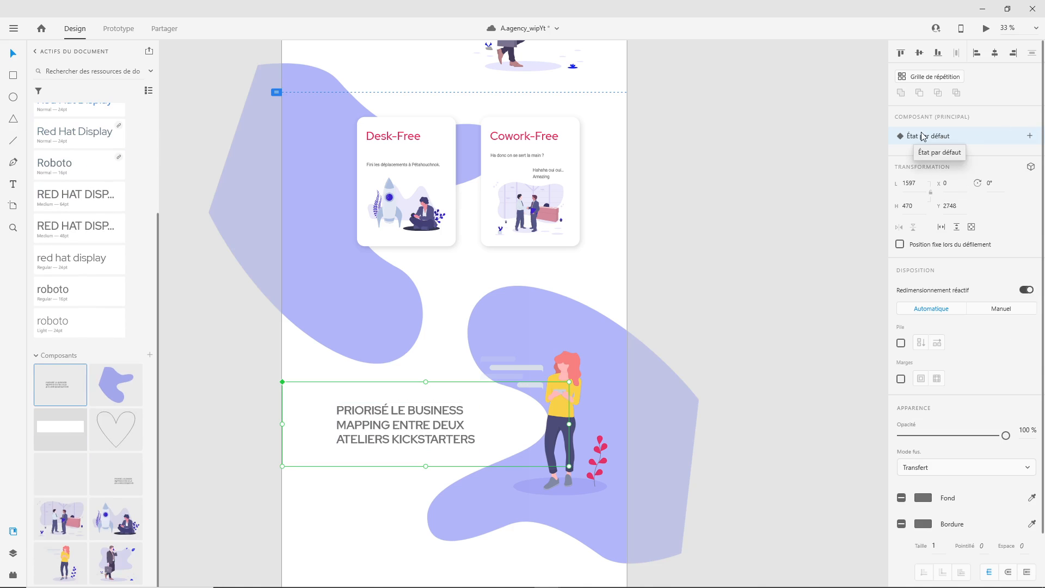
Add a hover state (État de survol) to the heading component and move the component straight down to Y 3143
click(1029, 136)
click(934, 160)
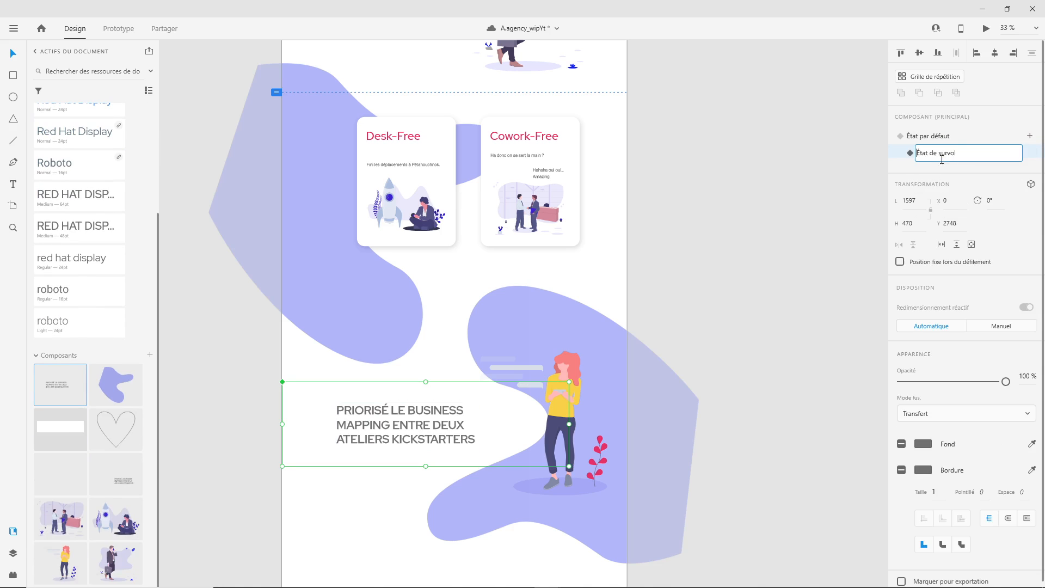
click(266, 497)
click(380, 446)
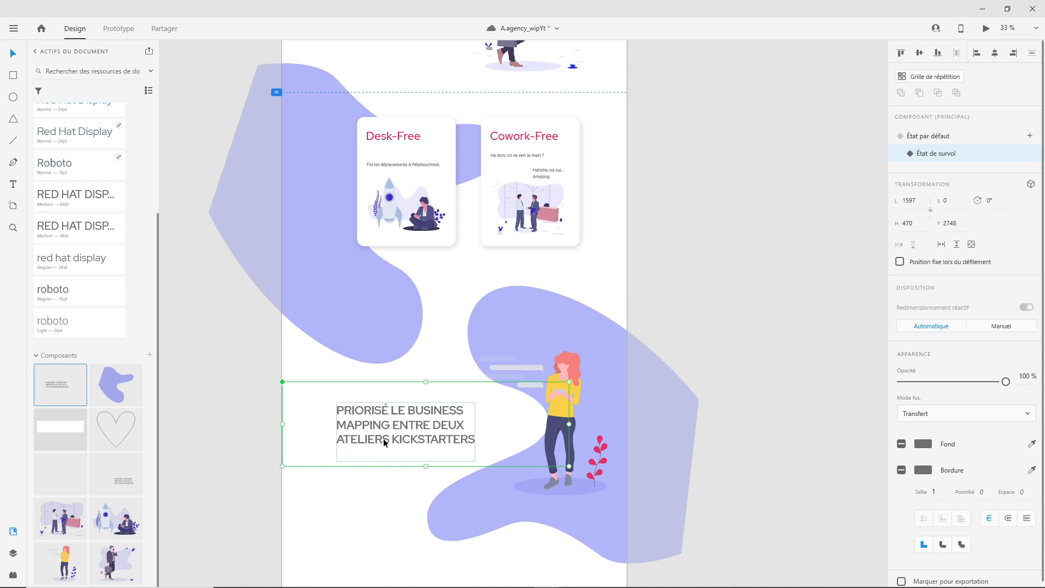
drag(385, 439, 380, 509)
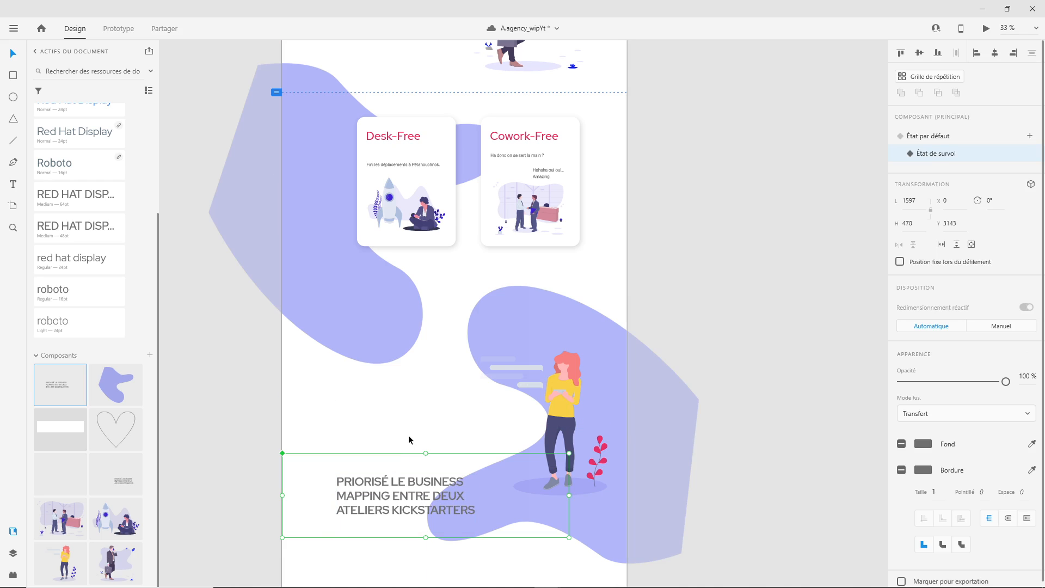
Undo the heading component's downward move and shift only the heading text inside the hover state straight down to Y 3287
key(ctrl+z)
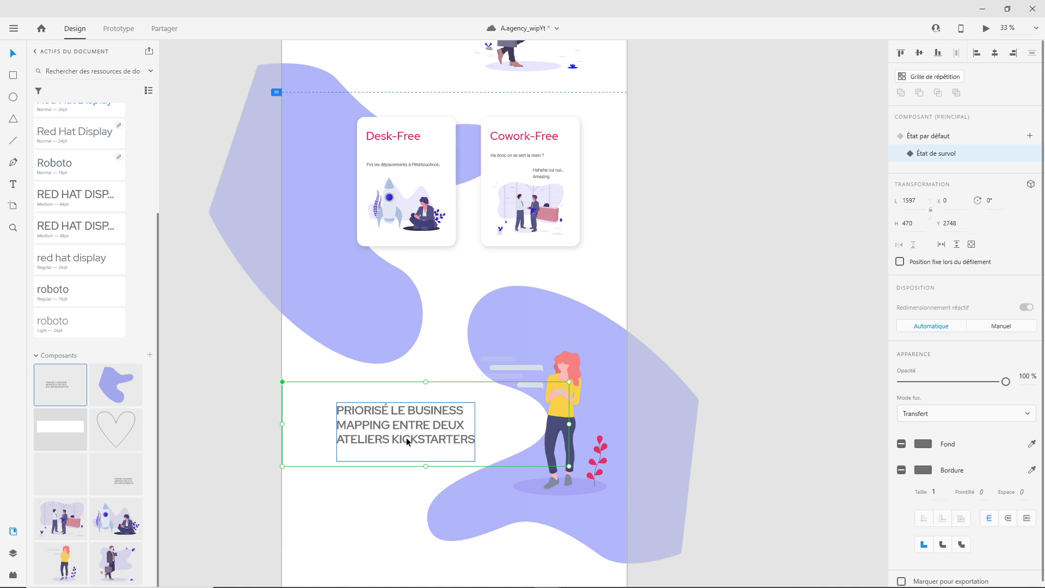
double_click(368, 411)
drag(373, 412, 370, 485)
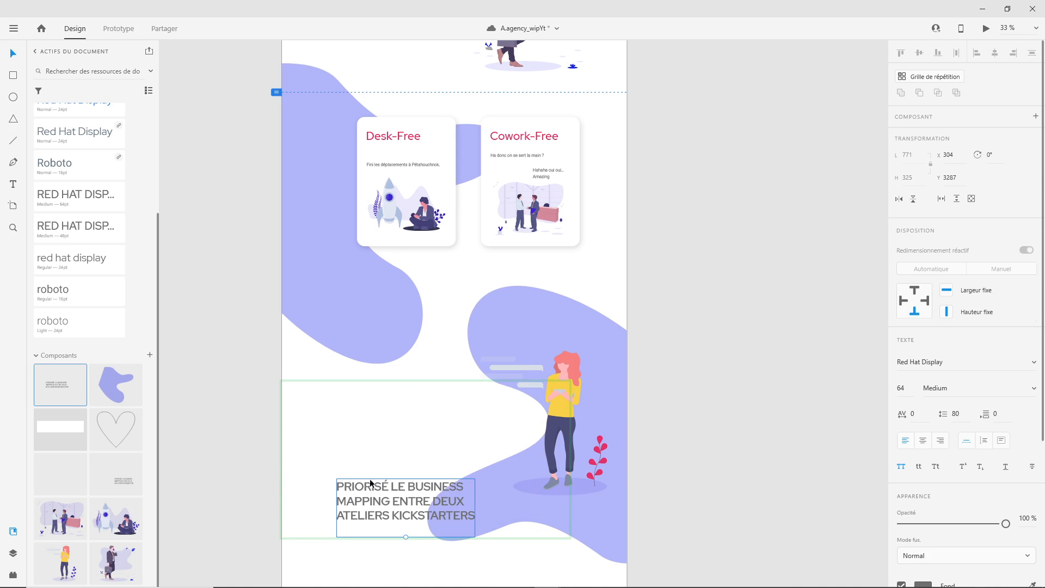
click(341, 379)
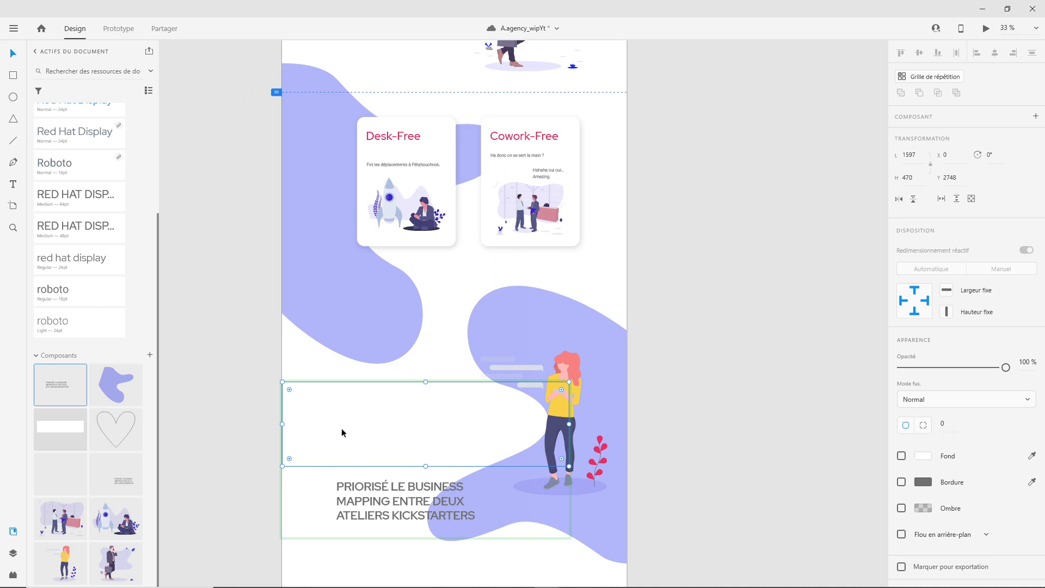
click(303, 535)
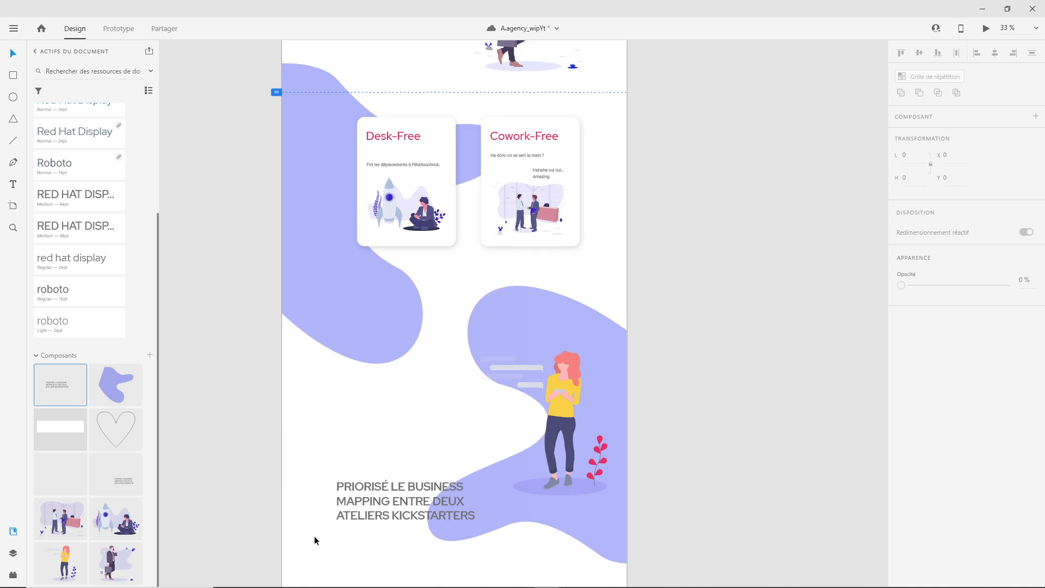
Check the heading component's default state and undo the downward shift of the heading text in the hover state
click(361, 519)
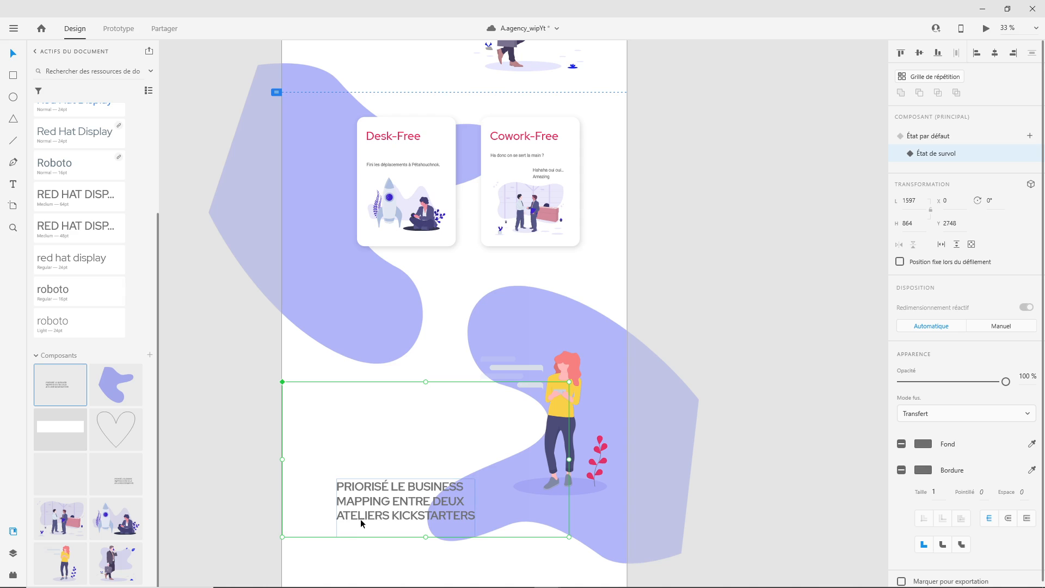
click(928, 136)
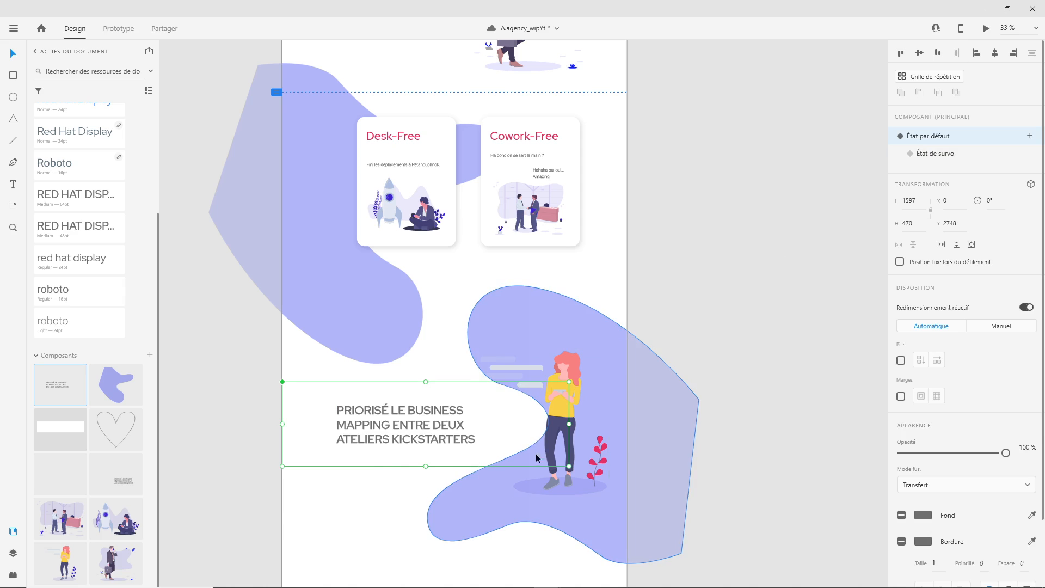
key(ctrl+z)
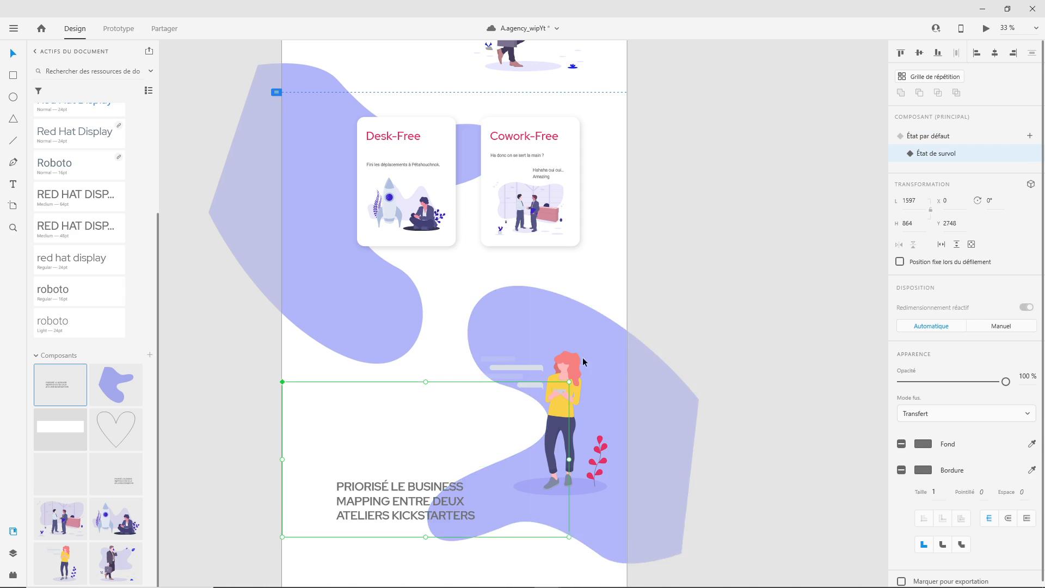
double_click(436, 429)
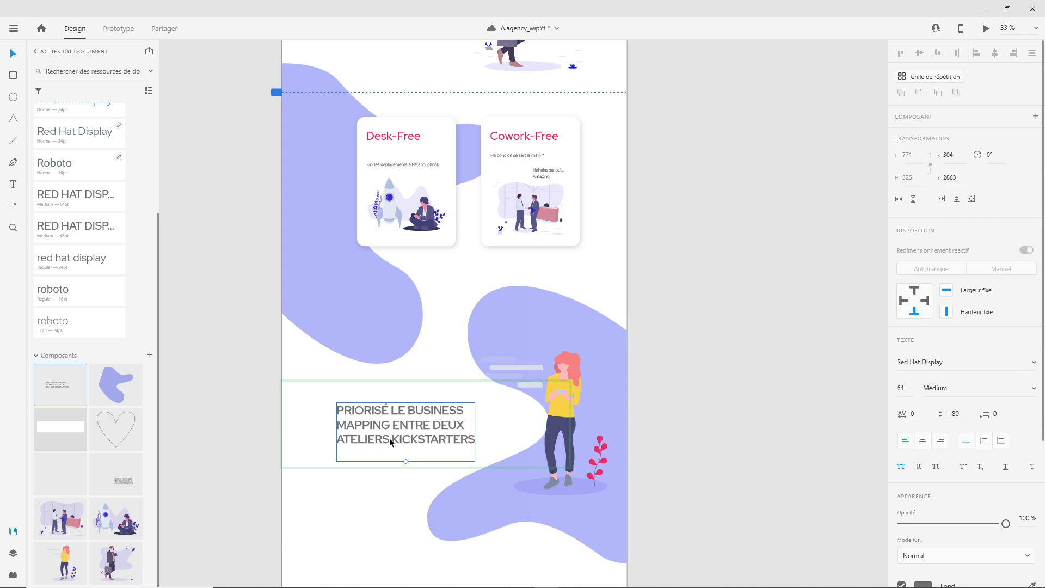
drag(393, 439, 393, 436)
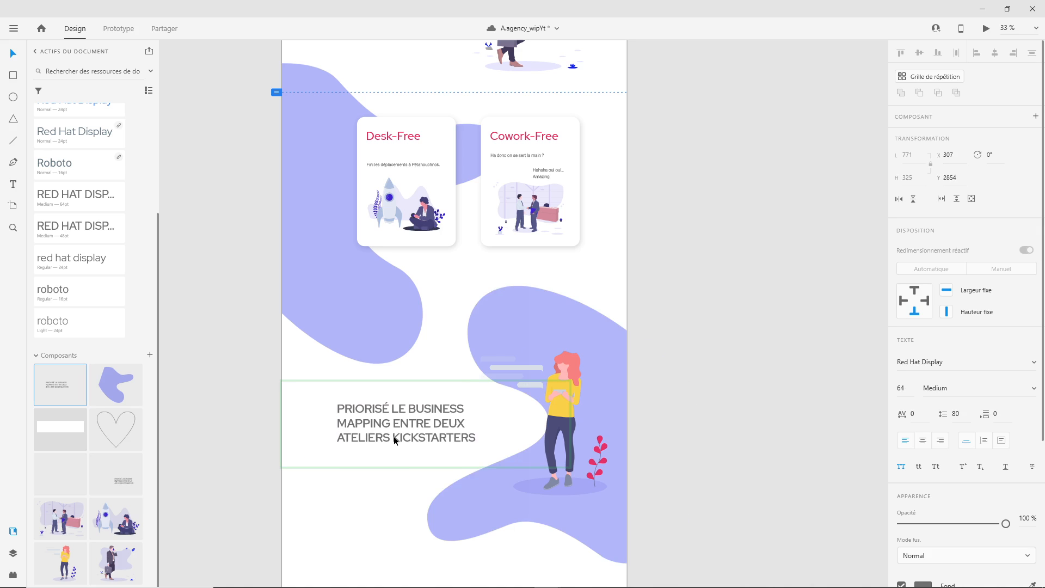
click(357, 377)
click(358, 386)
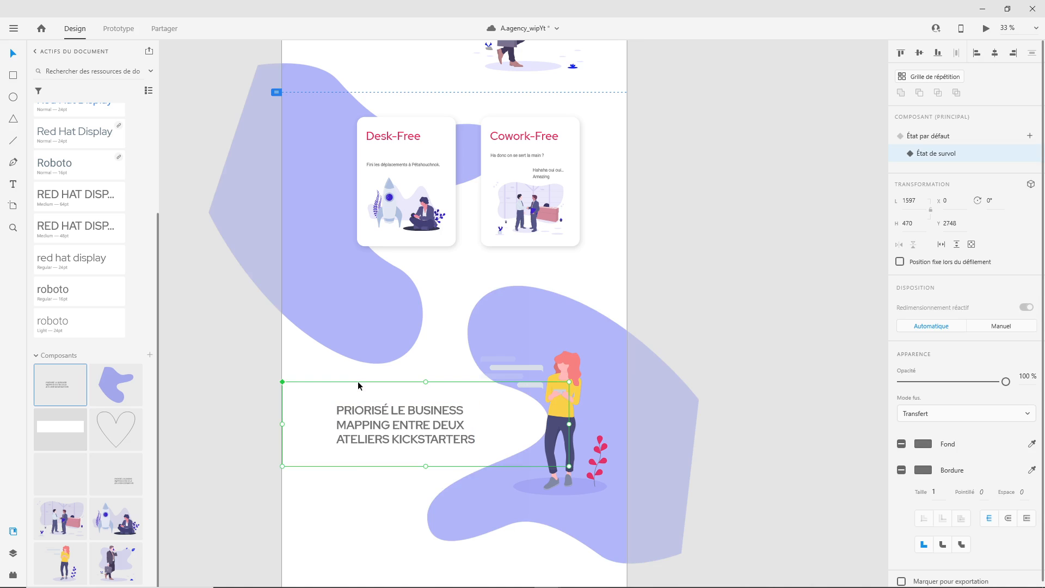
In the component's default state, move the heading text straight down to Y 3263 and set its opacity to 0 %
click(933, 137)
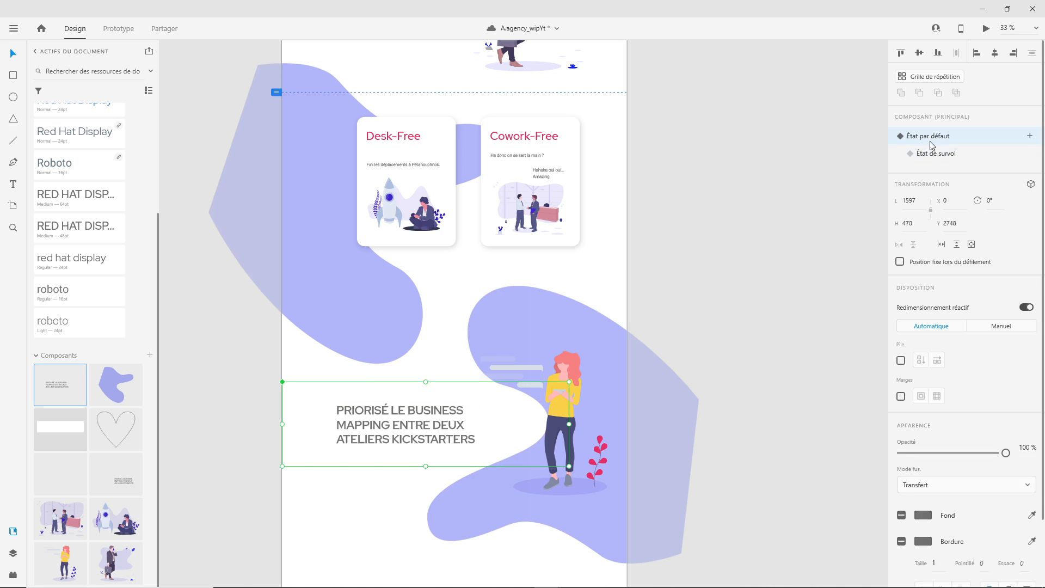
drag(423, 441, 417, 536)
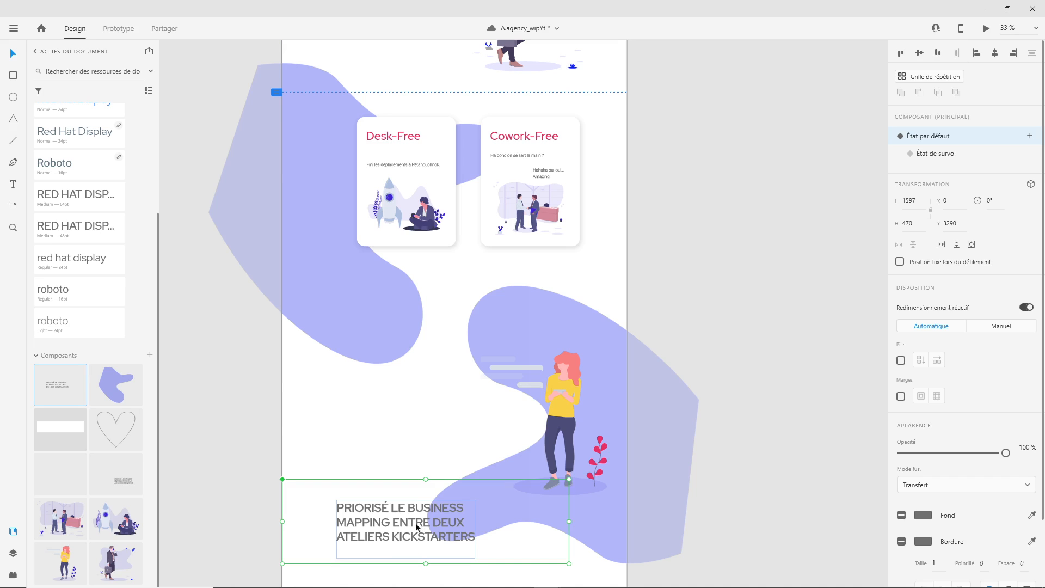
key(ctrl+z)
double_click(403, 445)
drag(406, 442, 406, 511)
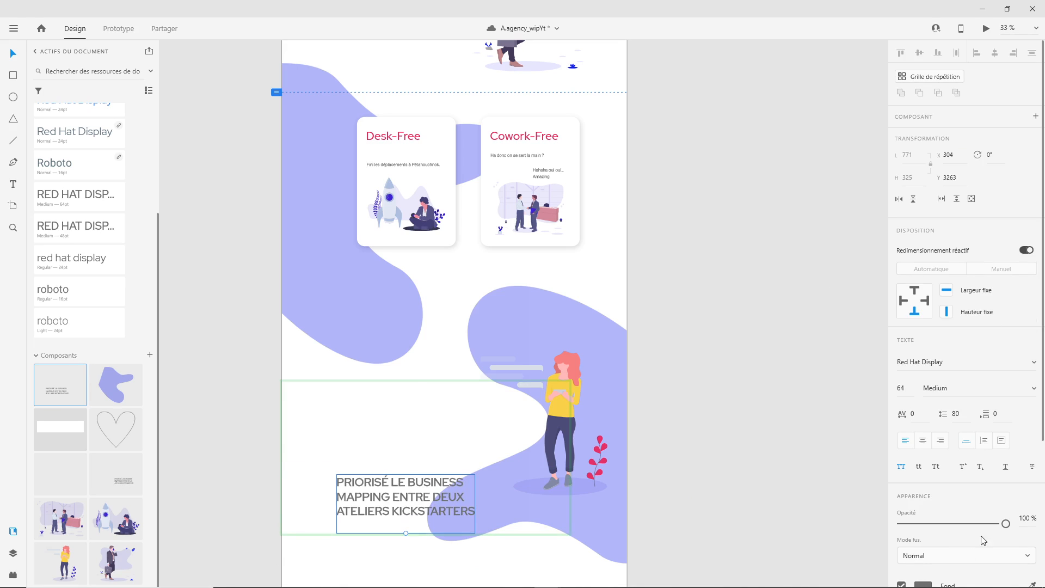
drag(1005, 523, 865, 488)
click(421, 381)
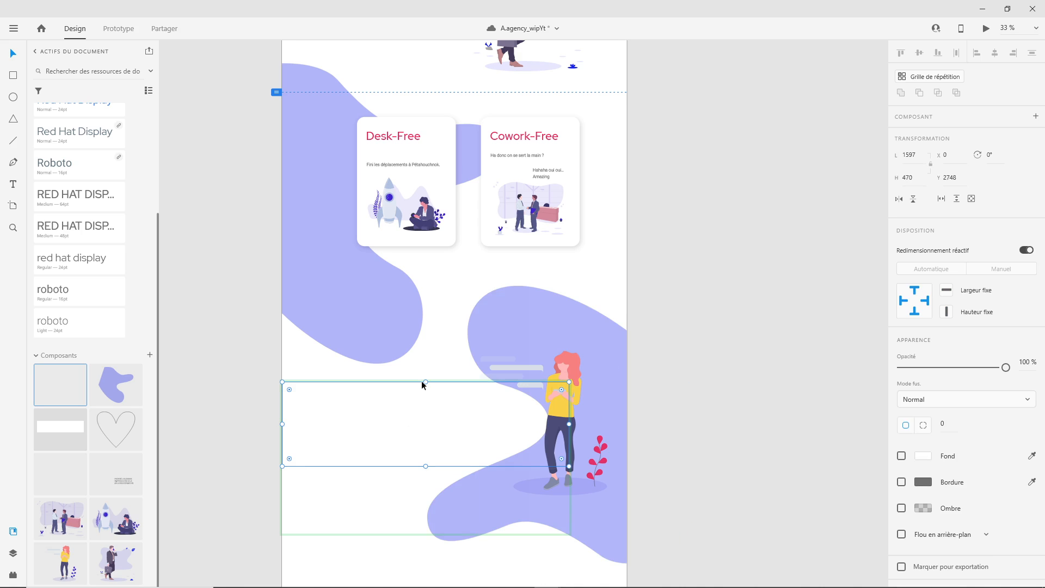
click(272, 374)
Switch the component to its hover state (État de survol) and move the invisible heading text straight up to Y 2893
click(323, 400)
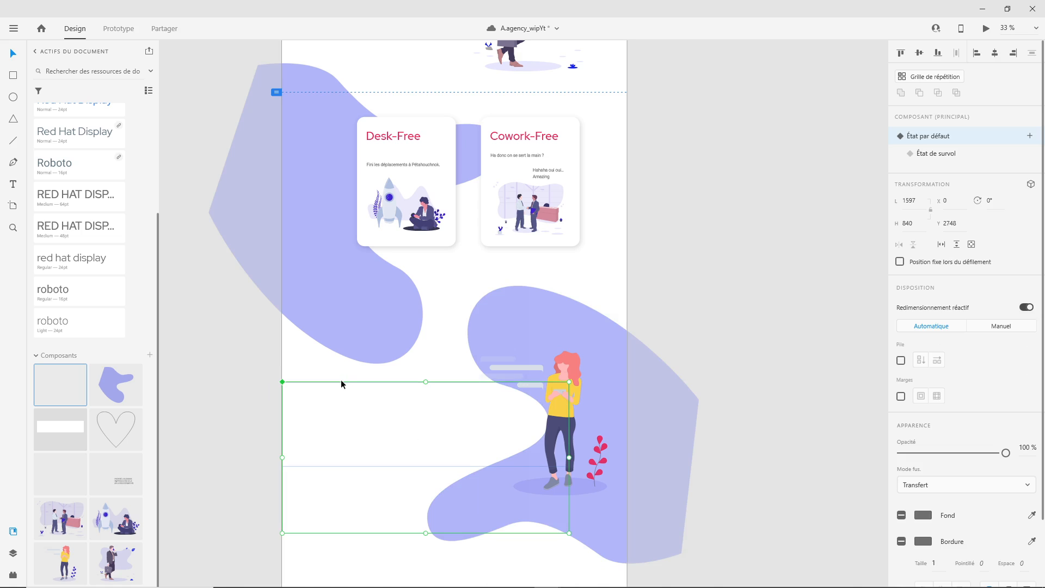
click(945, 156)
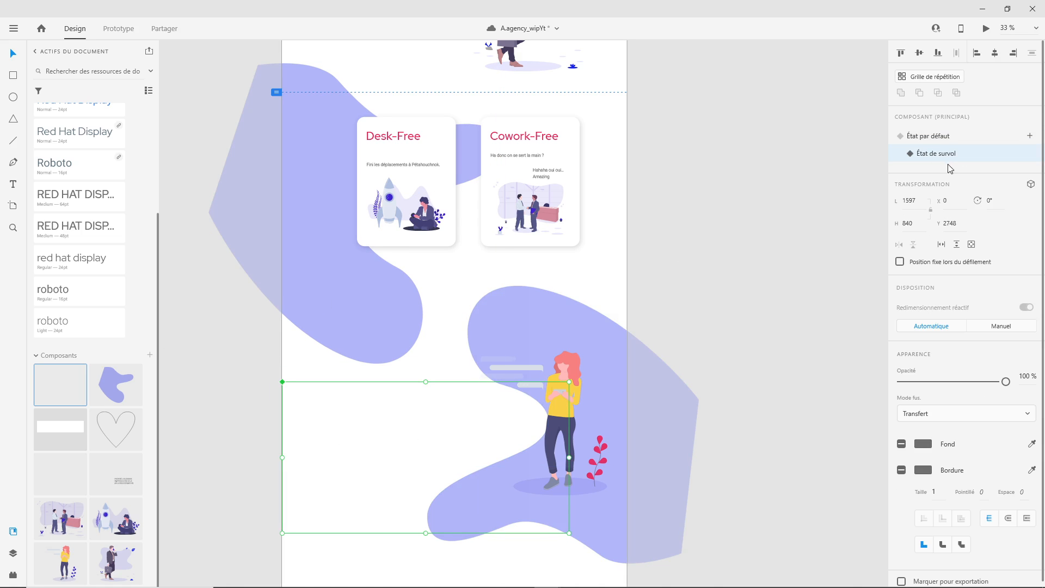
double_click(409, 475)
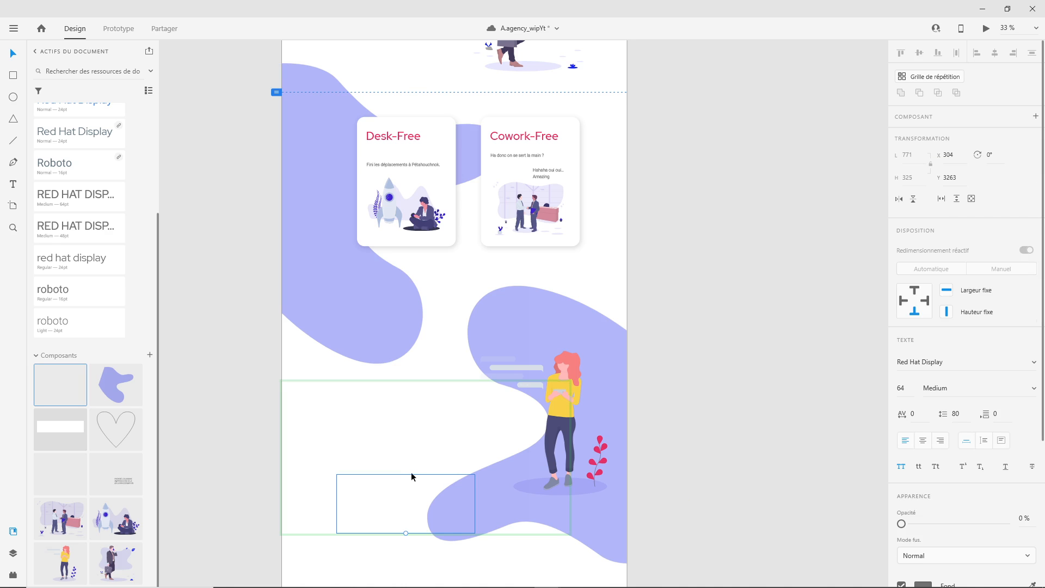
click(14, 554)
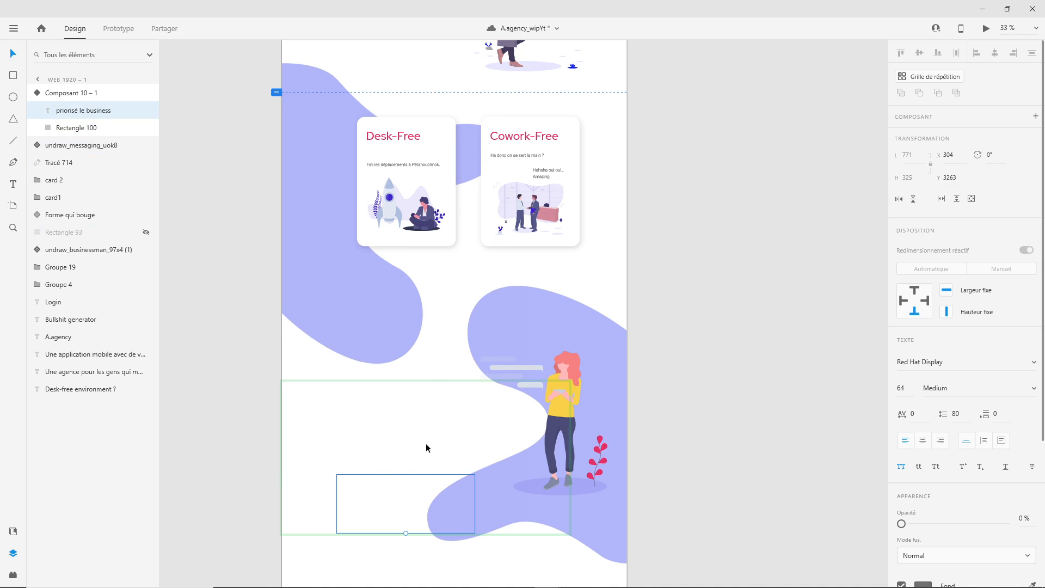
key(shift+Up)
key(shift+Up)
key(shift+Up)
key(shift+Up)
key(shift+Up)
key(shift+Up)
key(shift+Up)
key(shift+Up)
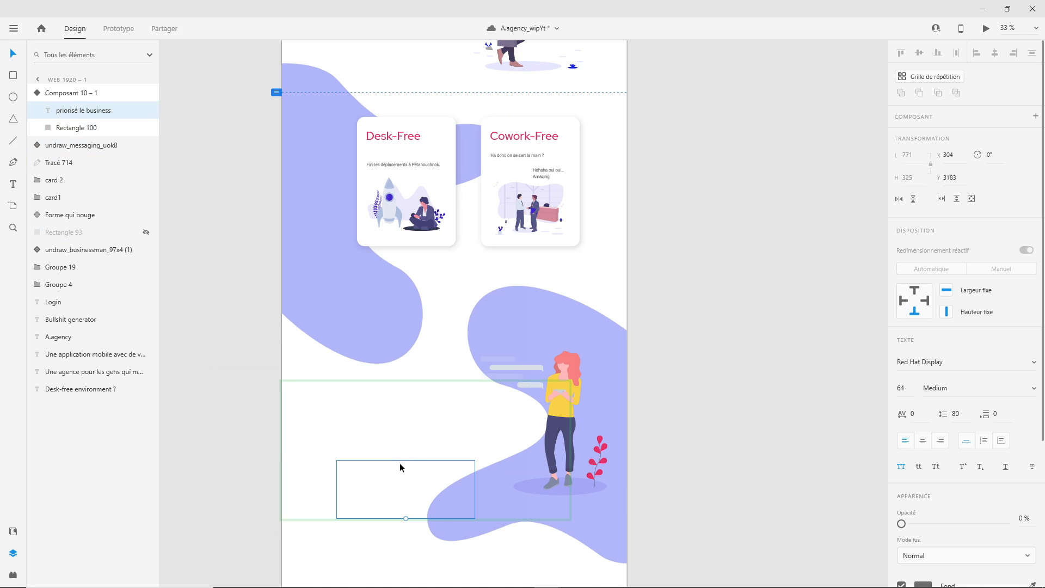
drag(400, 458, 402, 408)
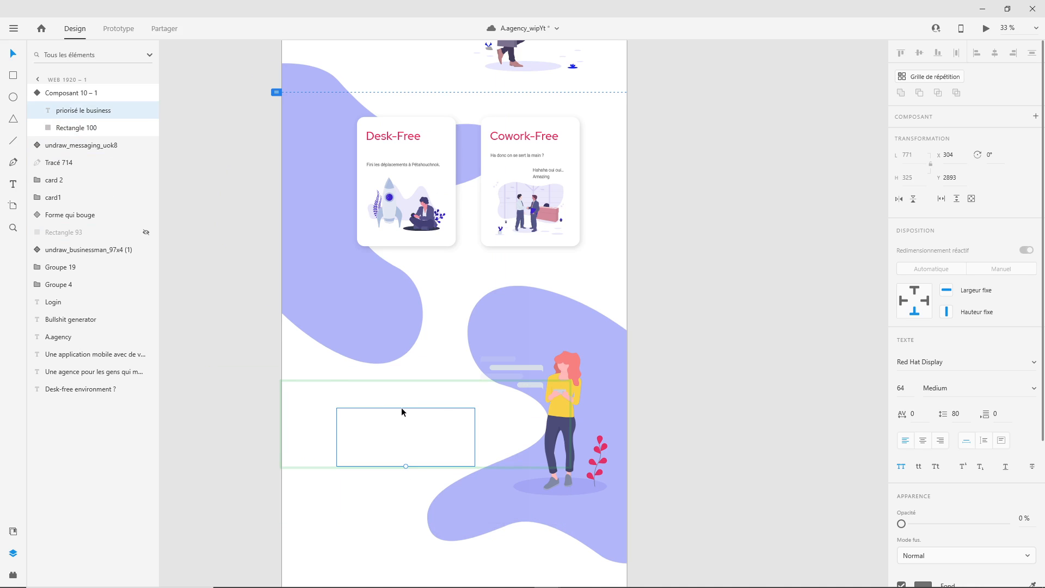
Set the heading text's opacity to 100 % in the hover state and raise the text slightly within its rectangle
drag(901, 524, 1027, 522)
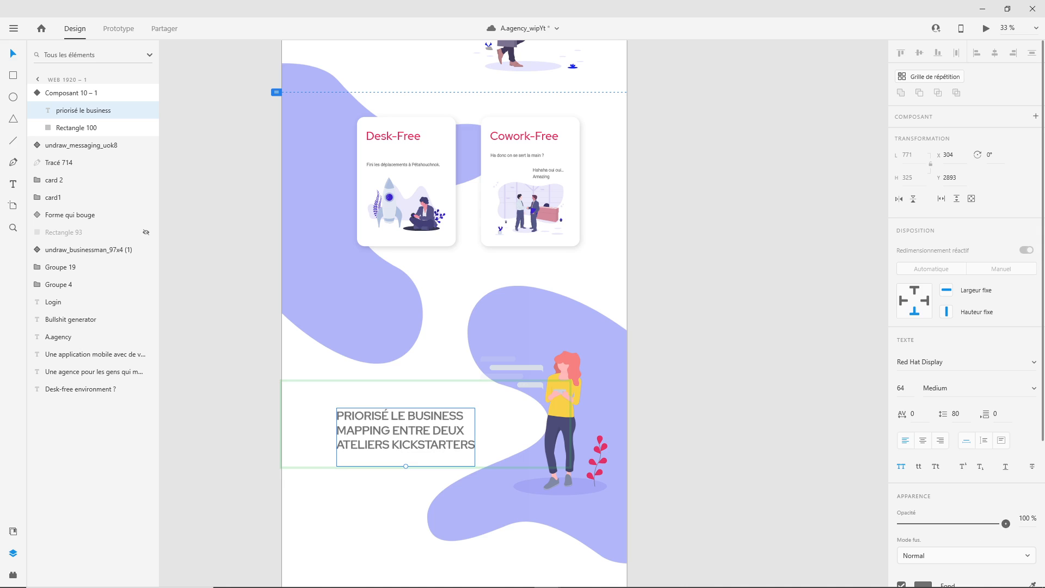
drag(401, 409, 401, 400)
click(422, 381)
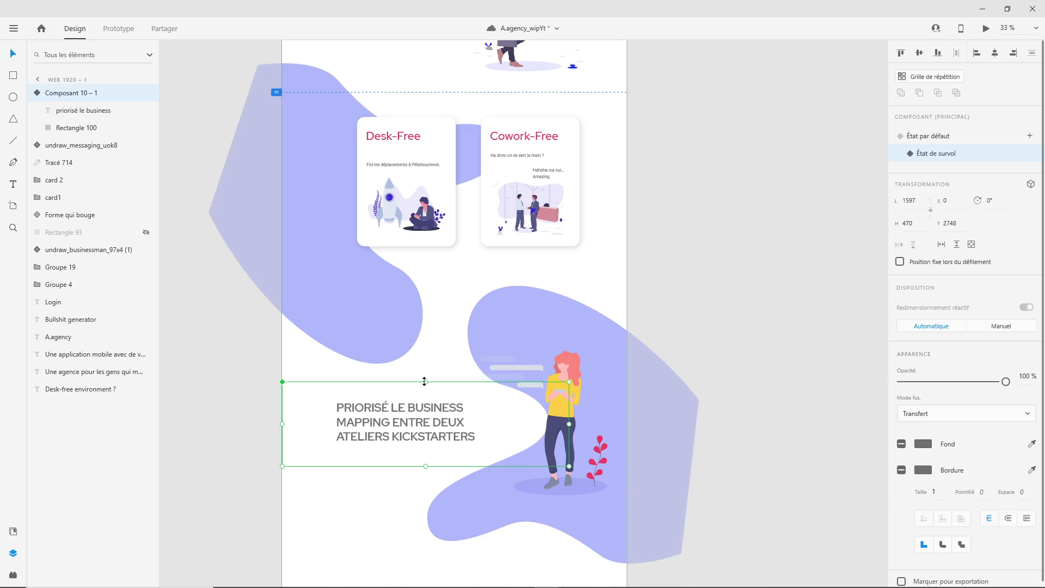
Compare the component's default and hover states, and preview the page down to the woman-illustration section
click(930, 137)
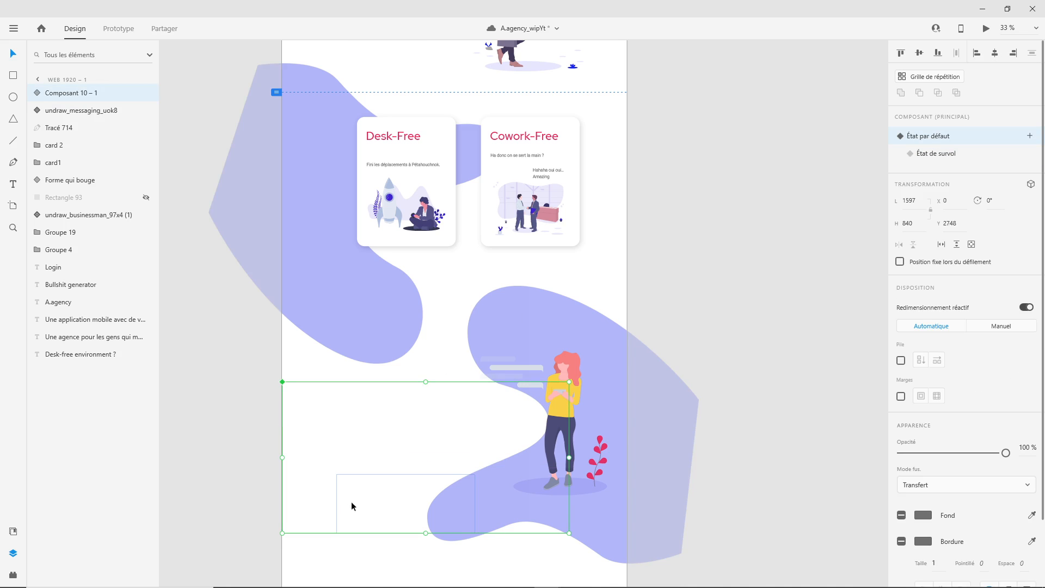
click(946, 154)
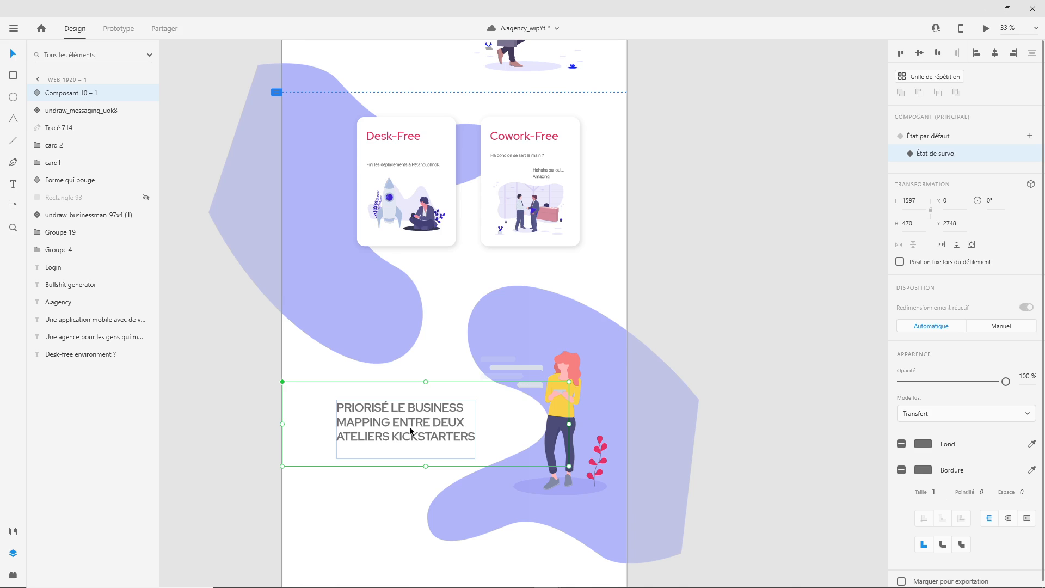
scroll(704, 171, up, 2)
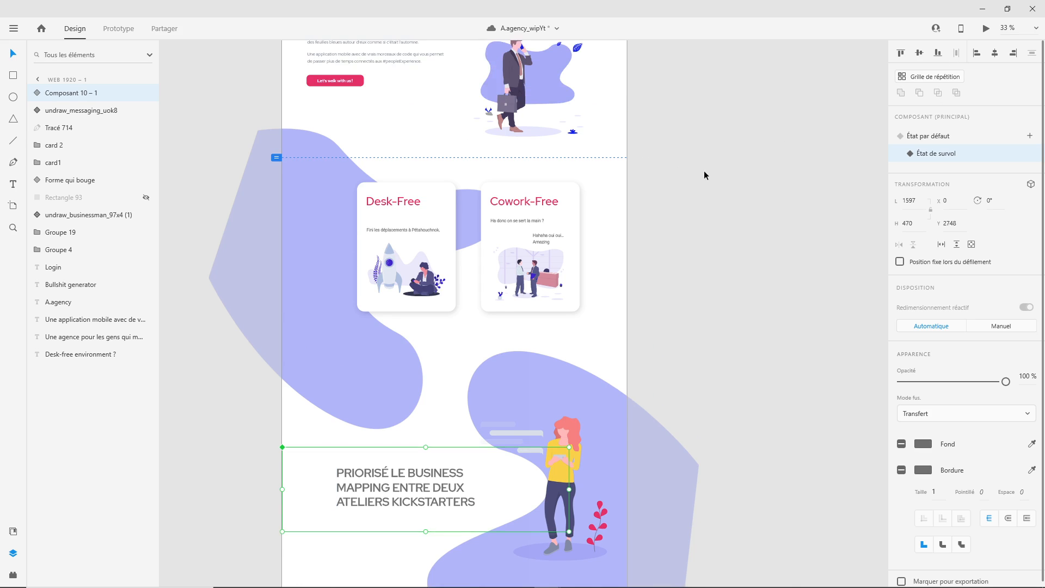
click(612, 154)
click(986, 28)
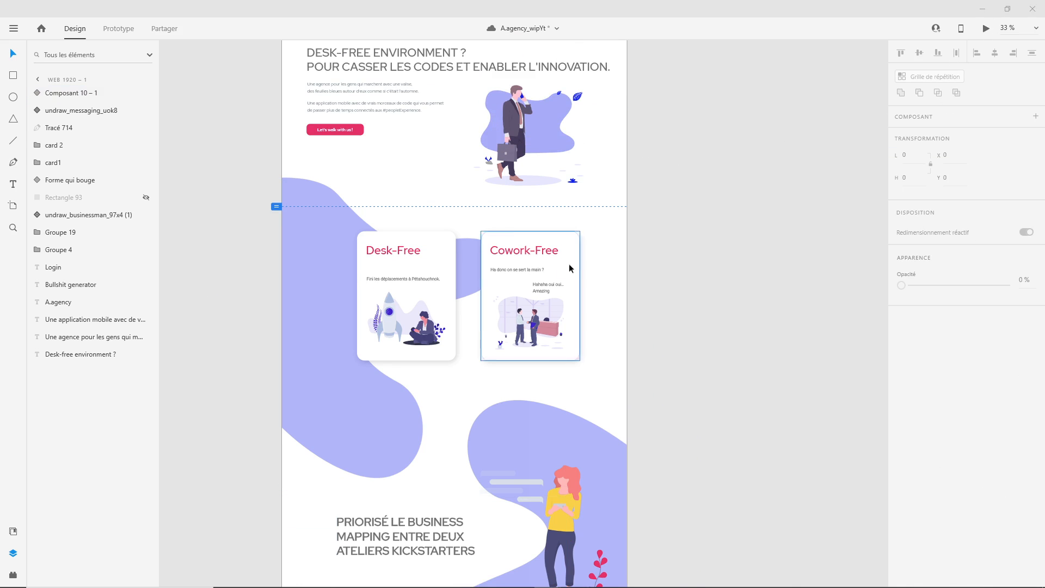
scroll(582, 253, down, 8)
scroll(583, 253, down, 1)
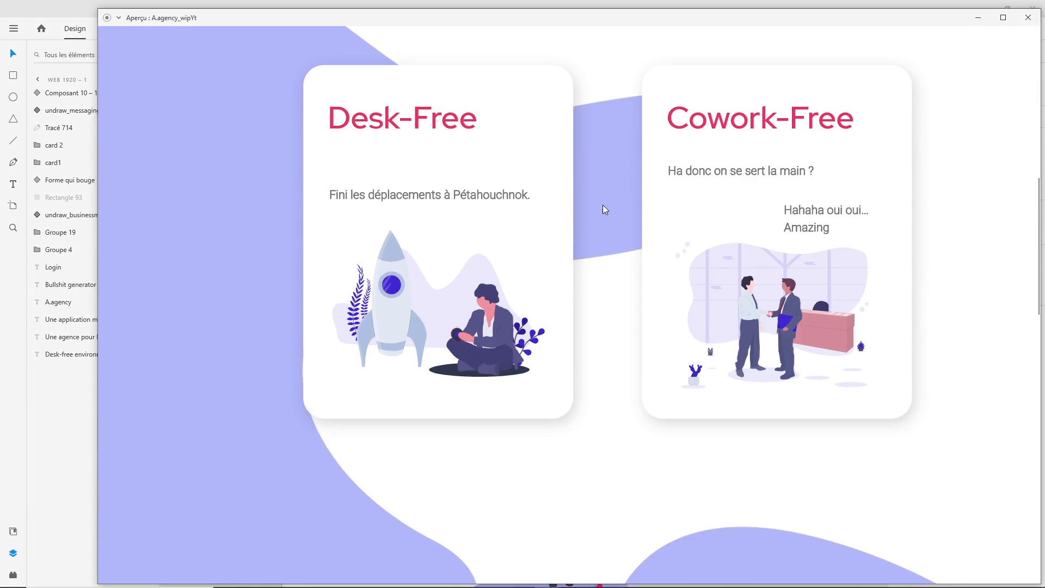
scroll(299, 475, down, 3)
scroll(555, 322, up, 7)
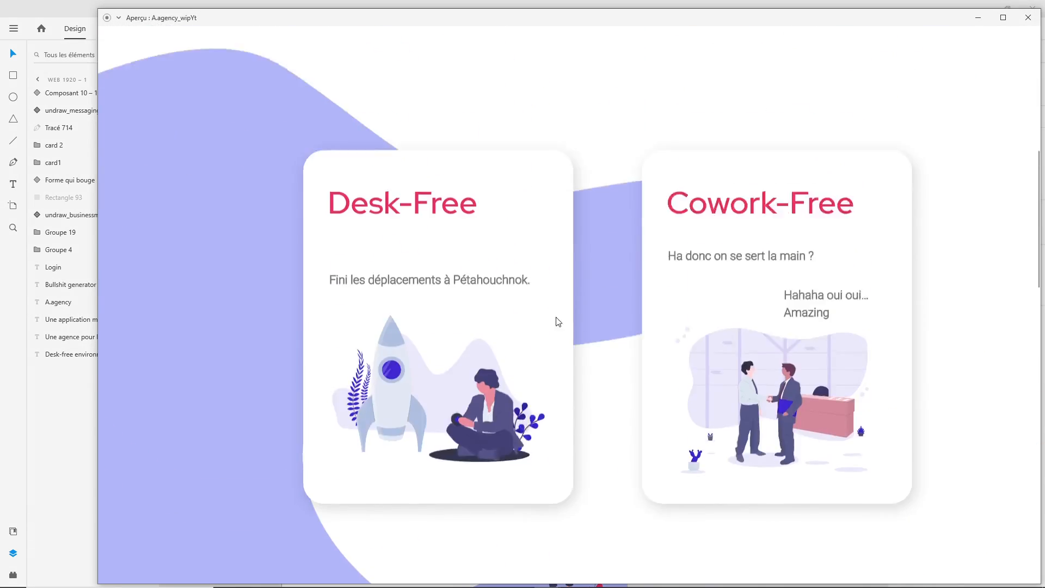
scroll(593, 378, down, 10)
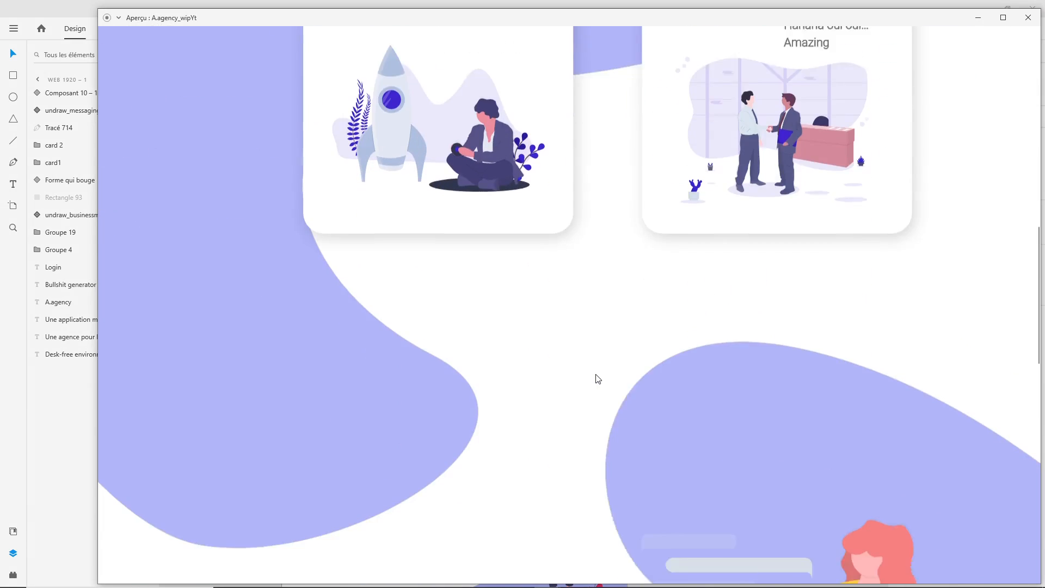
scroll(597, 377, up, 4)
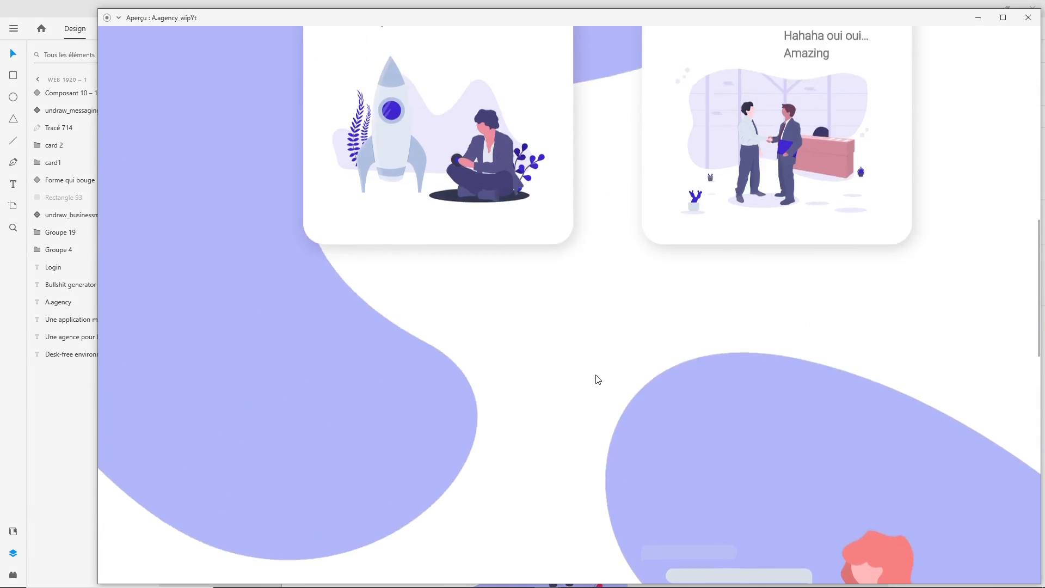
scroll(597, 377, down, 7)
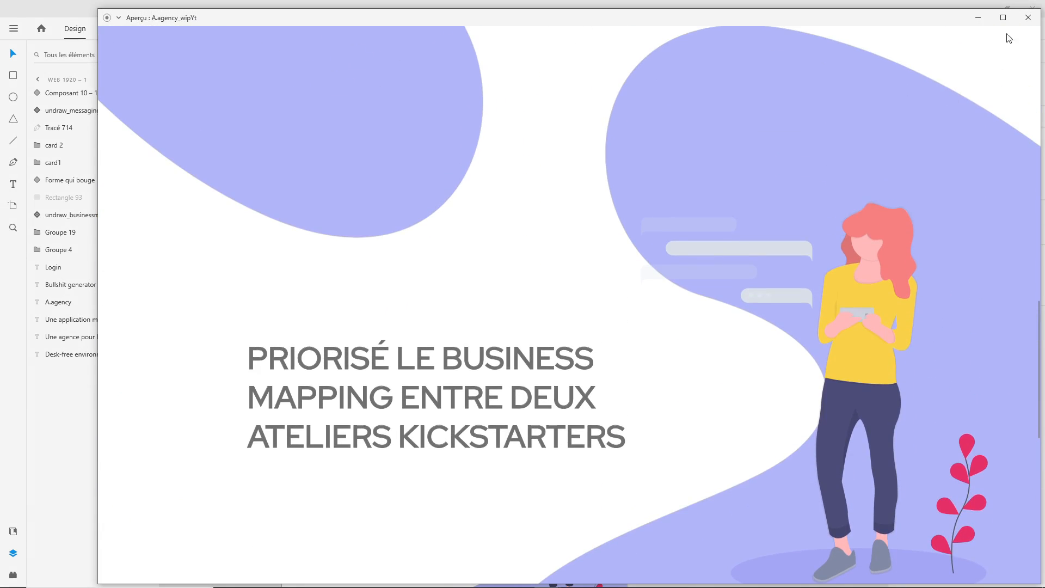
click(1028, 17)
Set the heading component back to its default state (État par défaut) and launch the page preview again
click(400, 526)
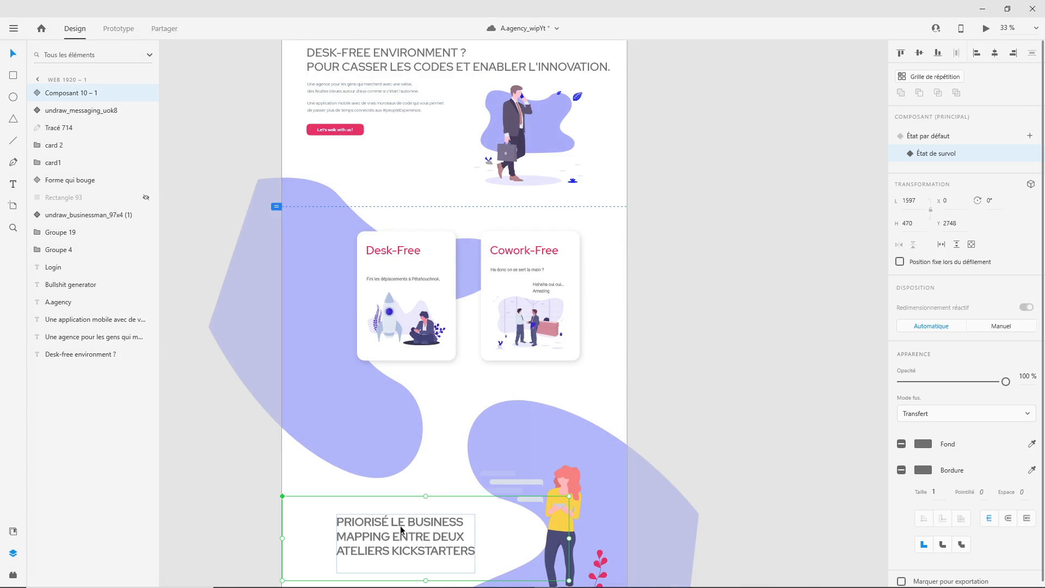
click(936, 141)
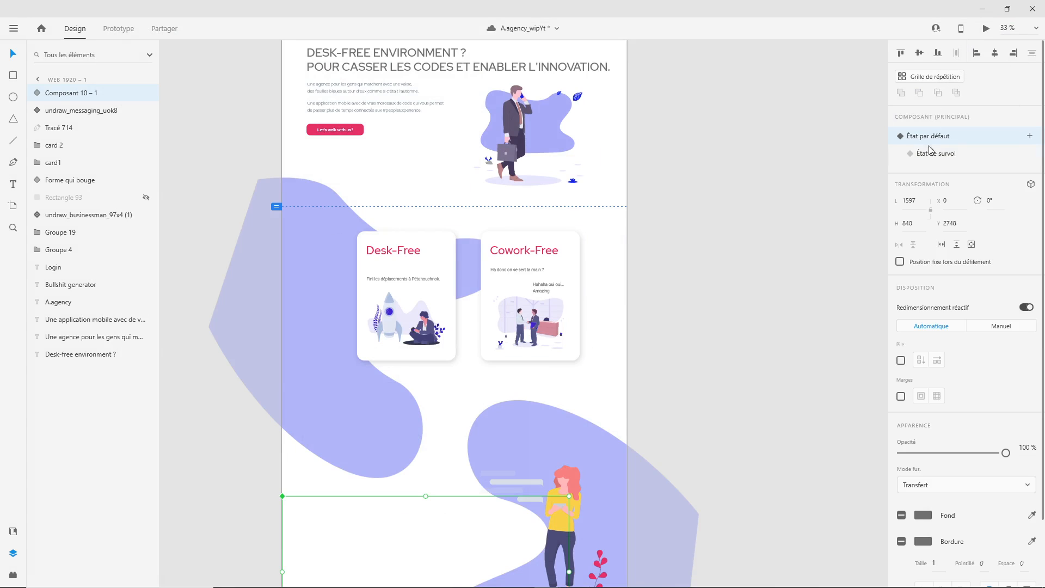
scroll(591, 337, down, 1)
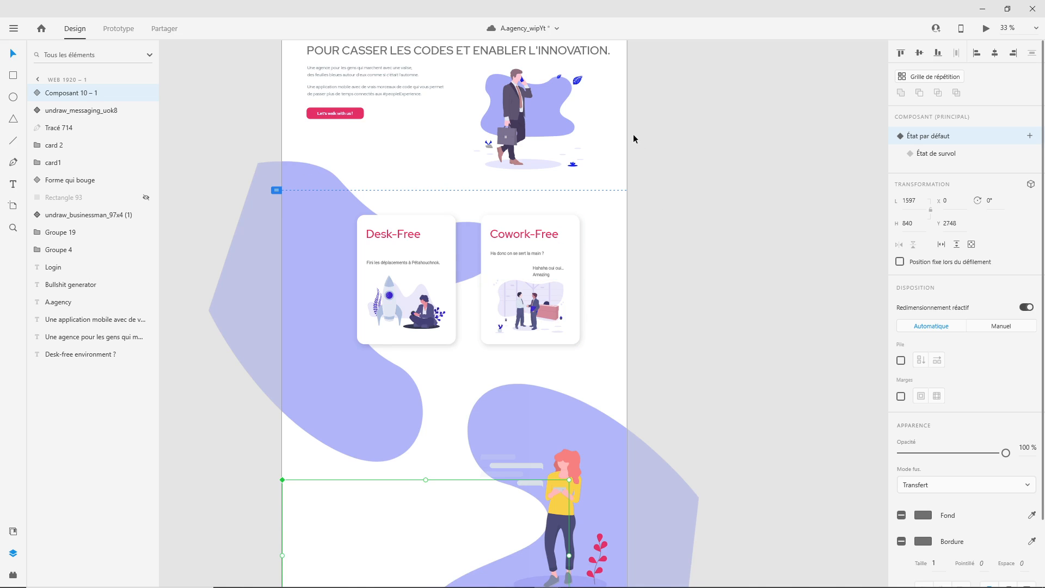
click(694, 113)
click(986, 28)
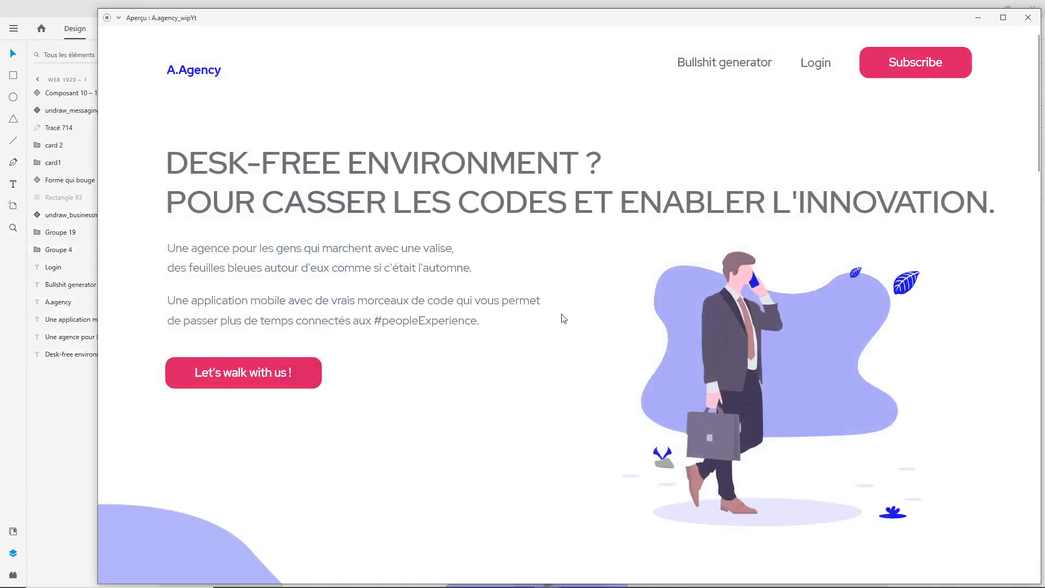
Examine the heading's hover fade and slide in the woman-illustration section of the page preview, then close the preview
scroll(560, 317, down, 10)
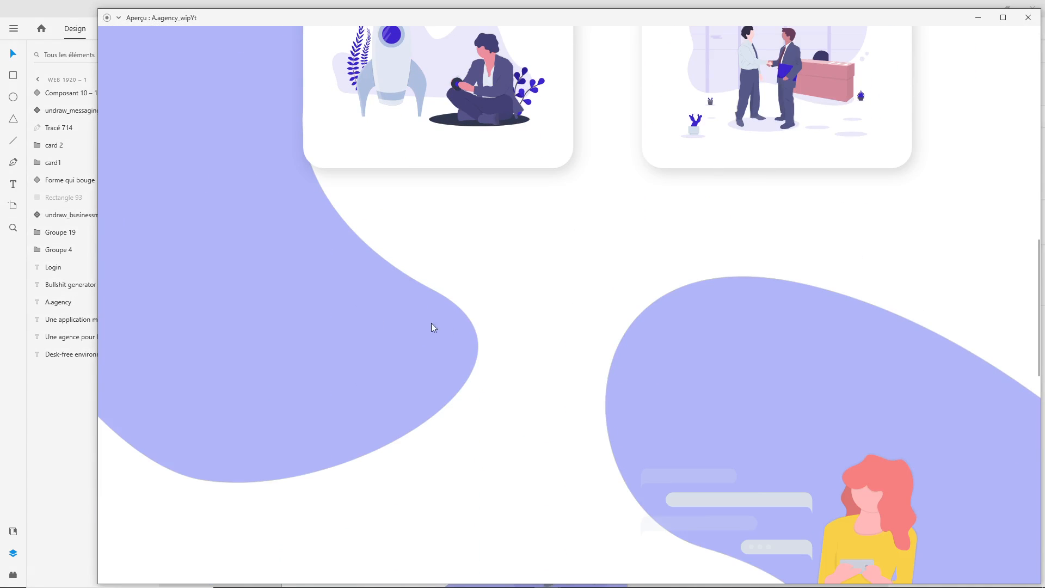
scroll(590, 250, up, 8)
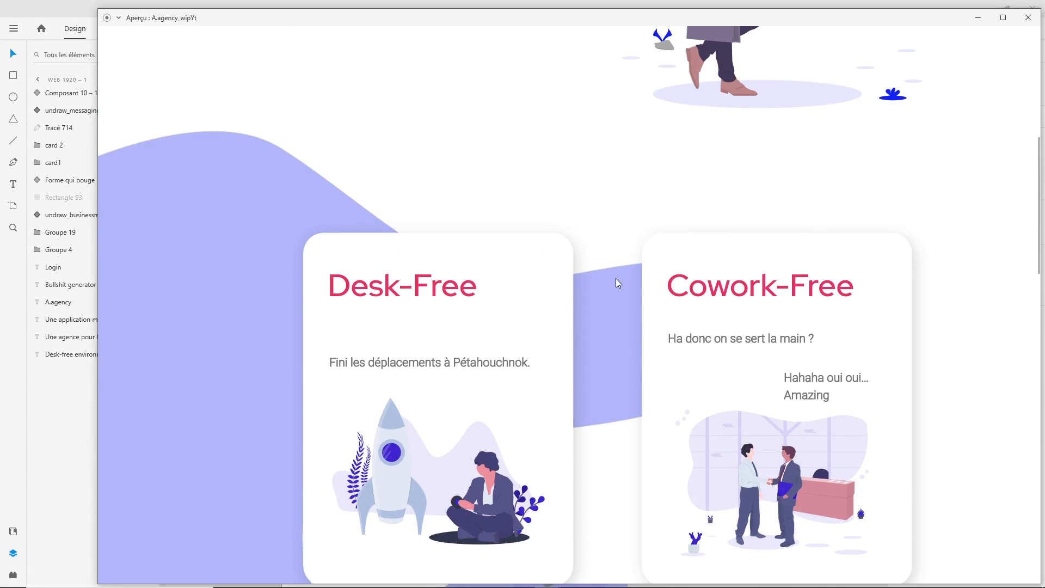
scroll(617, 279, down, 3)
scroll(615, 117, down, 10)
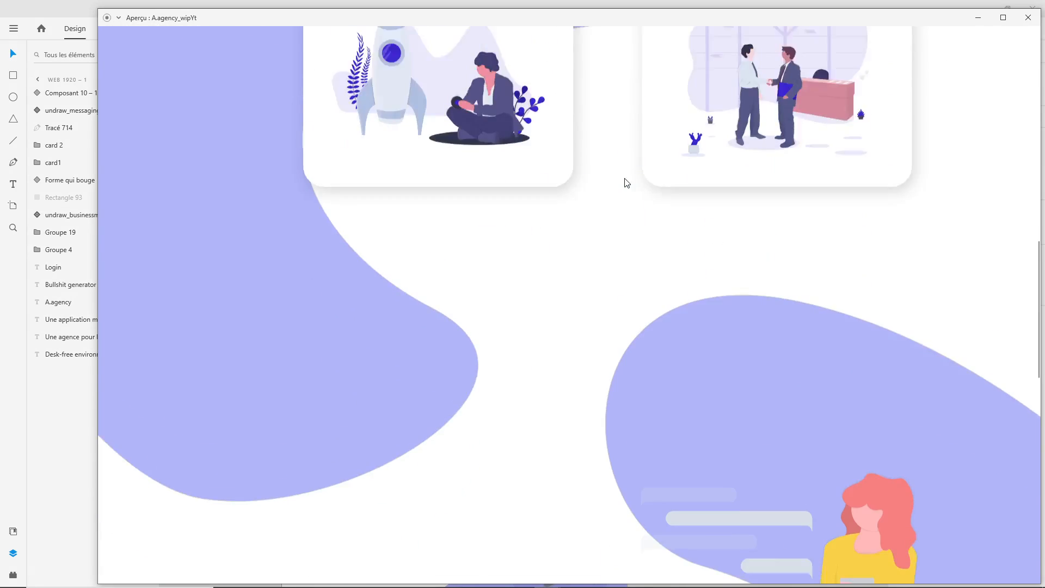
scroll(527, 340, up, 4)
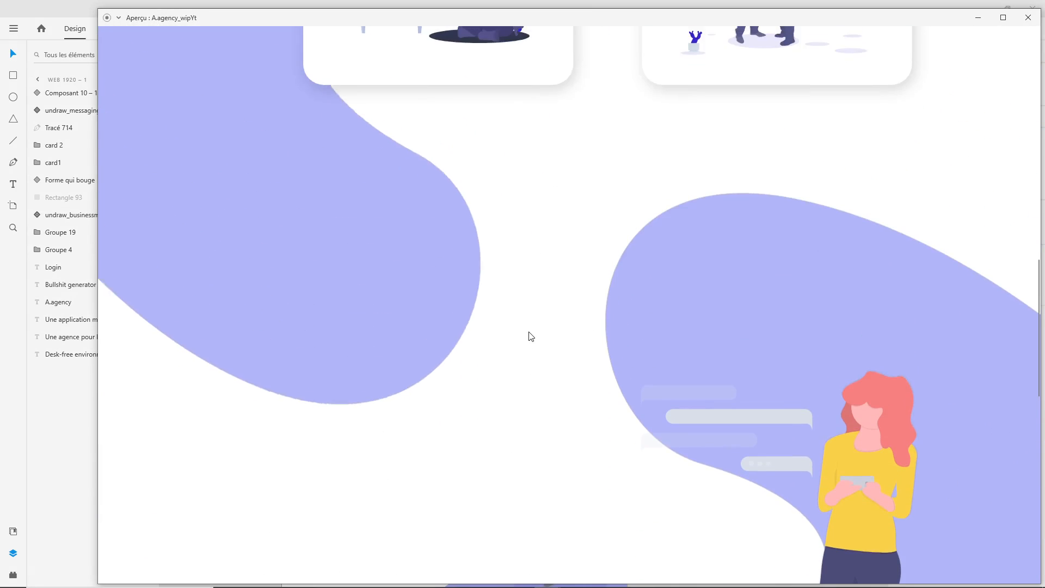
scroll(527, 340, down, 6)
scroll(535, 193, up, 3)
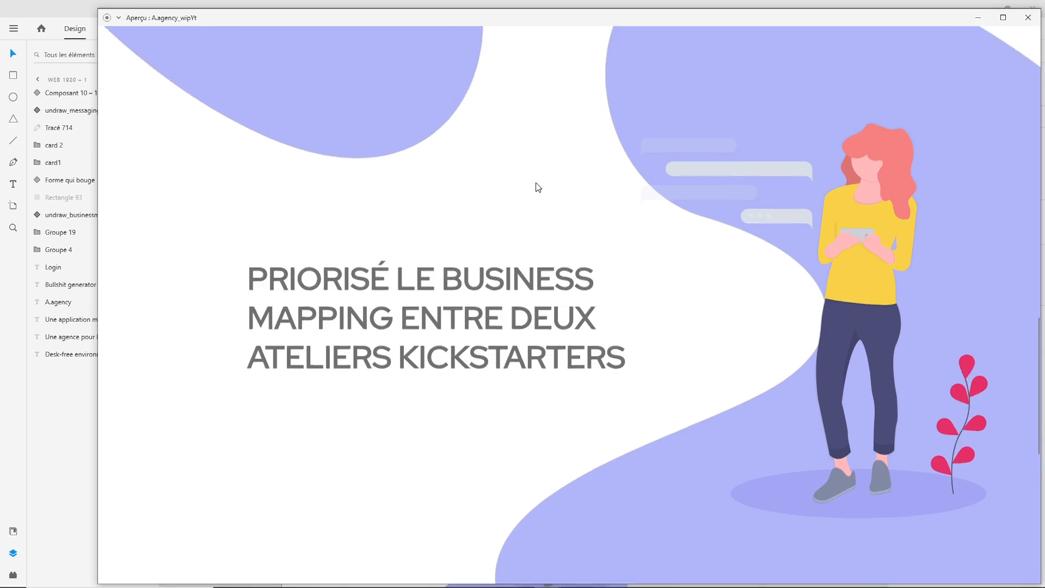
scroll(536, 187, down, 3)
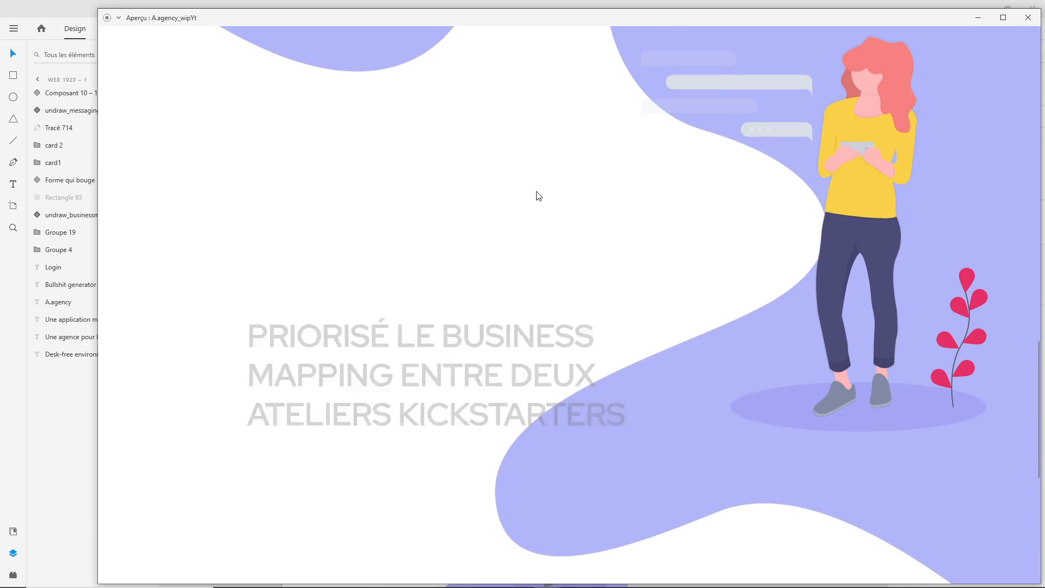
click(1028, 18)
Select the heading text inside the component's default state (État par défaut) and move it straight up to Y 3161
scroll(424, 469, down, 1)
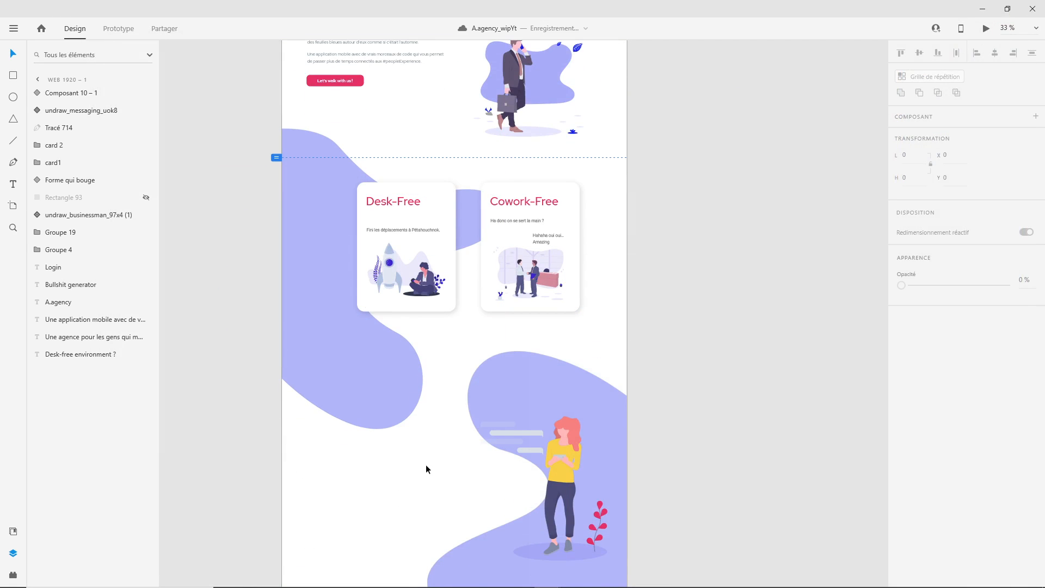
click(341, 449)
scroll(346, 447, down, 2)
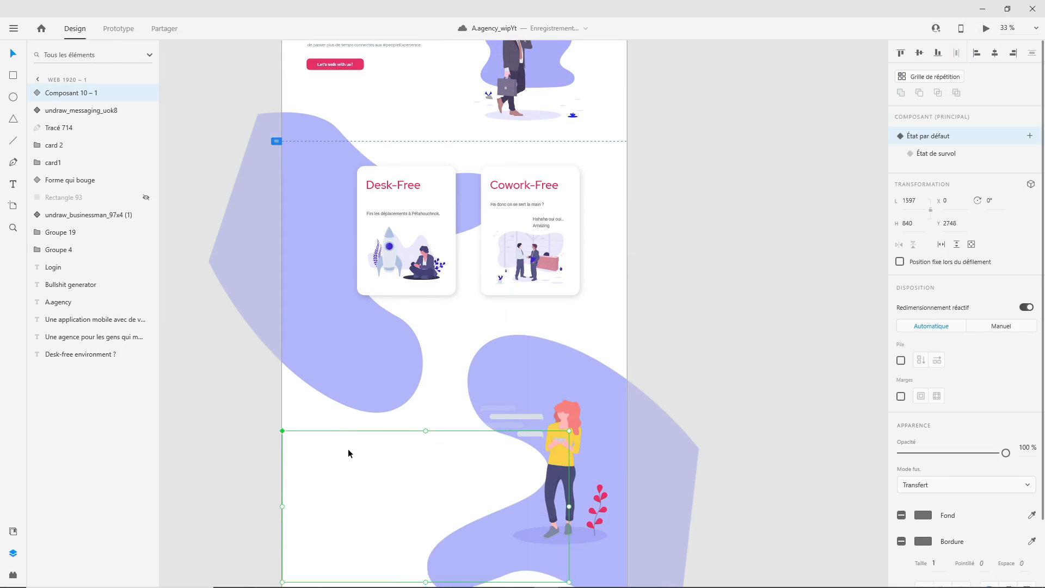
scroll(347, 450, down, 1)
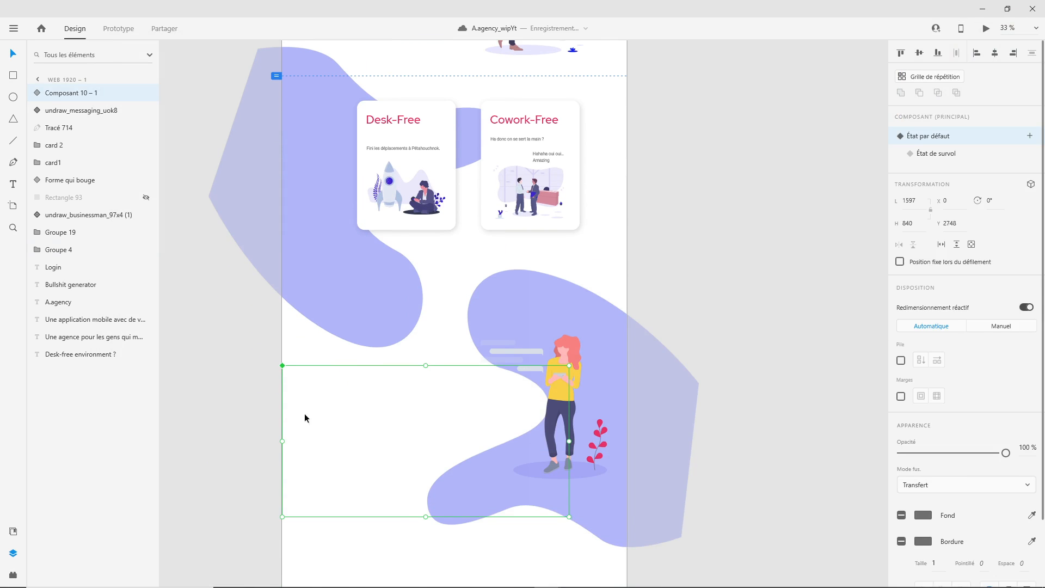
click(37, 93)
click(77, 112)
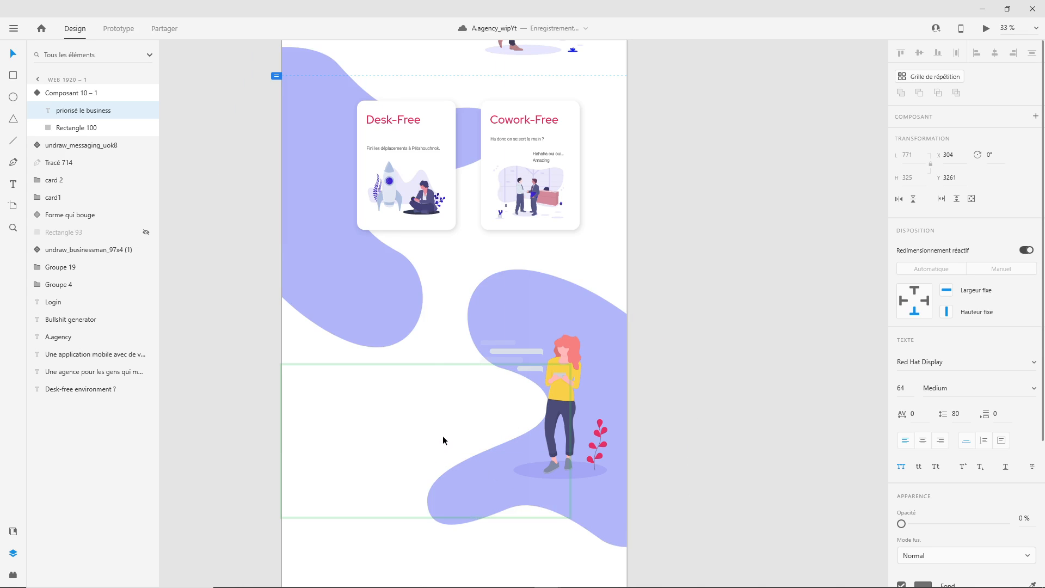
key(shift+Up)
key(shift+Up)
key(shift+Up)
key(shift+Up)
key(shift+Up)
key(shift+Up)
key(shift+Up)
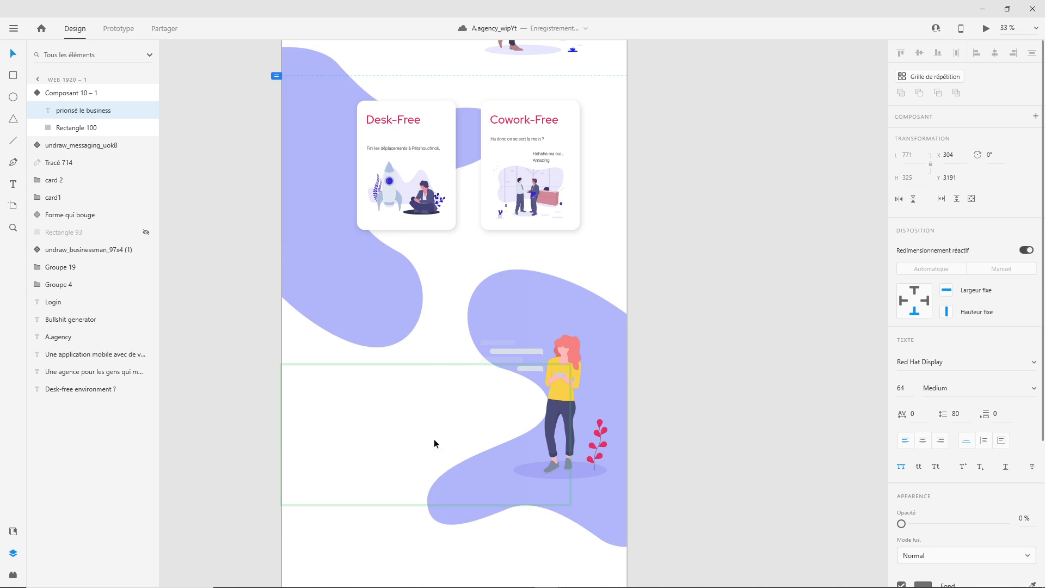
key(shift+Up)
key(shift+Up)
key(shift+Up)
key(shift+Up)
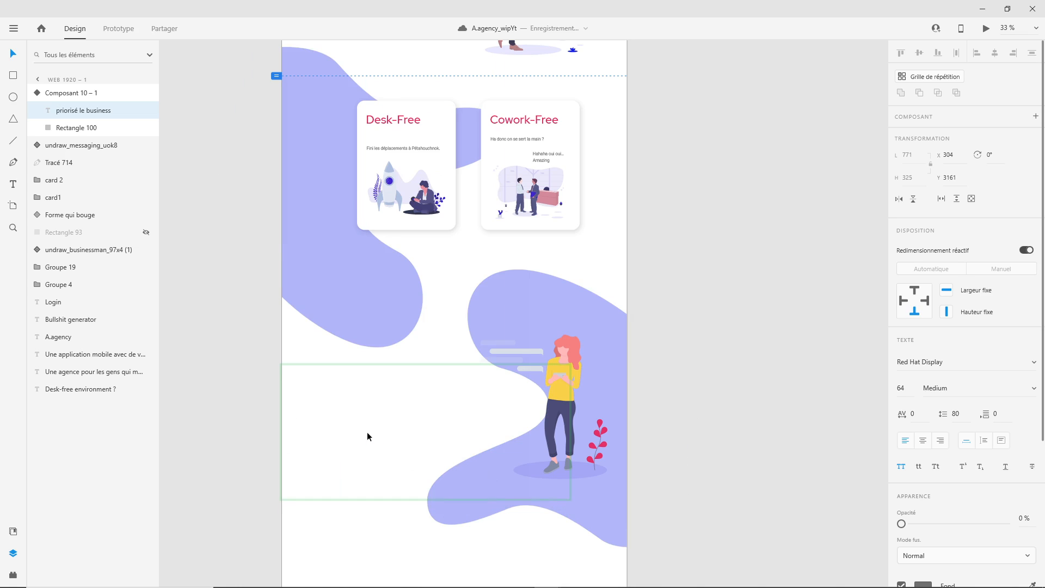
Compare the default and hover states of the Forme qui bouge component, and inspect the second background shape and the heading component
click(370, 304)
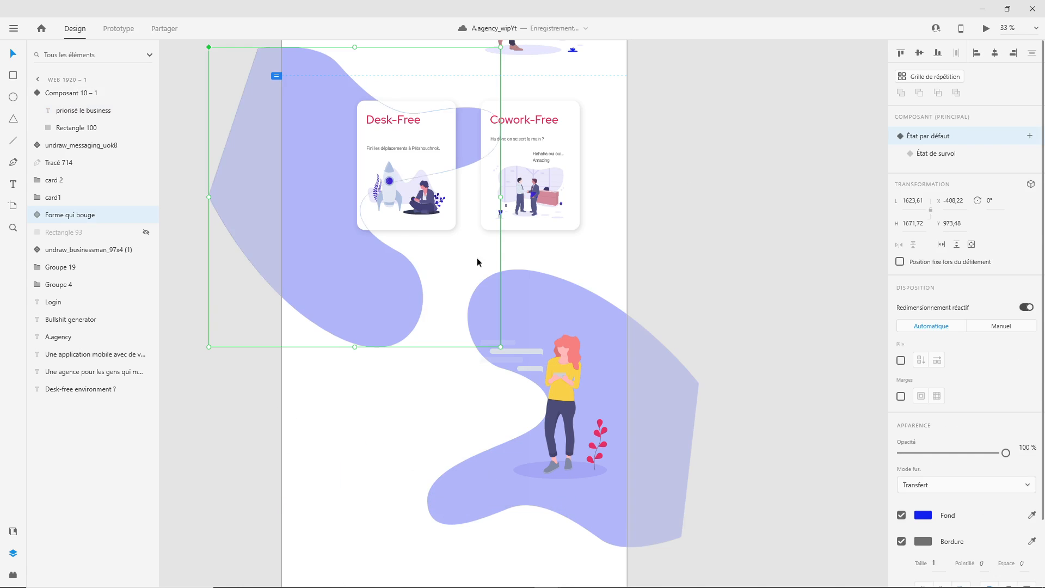
click(939, 155)
click(941, 140)
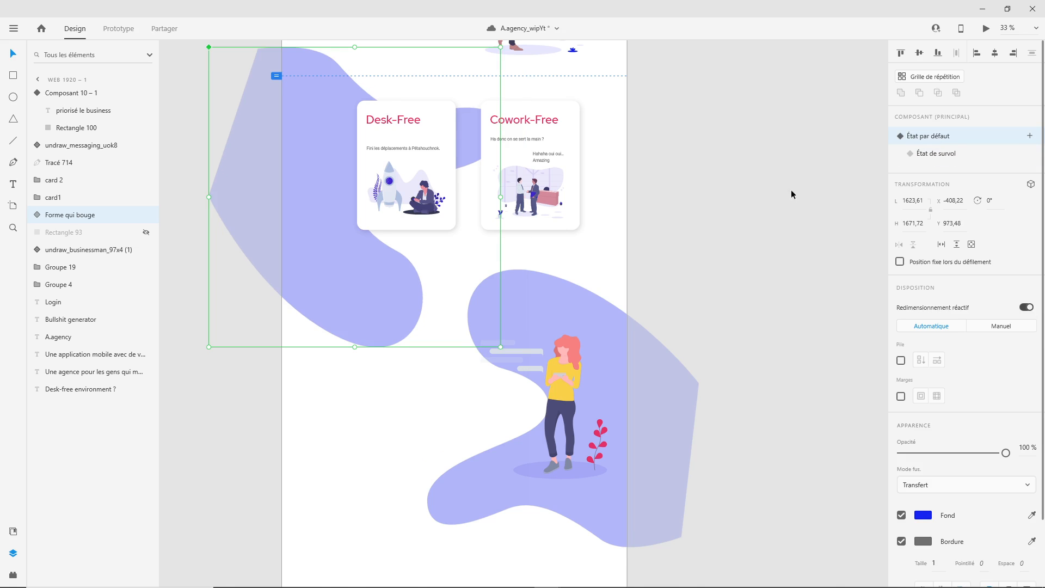
click(590, 311)
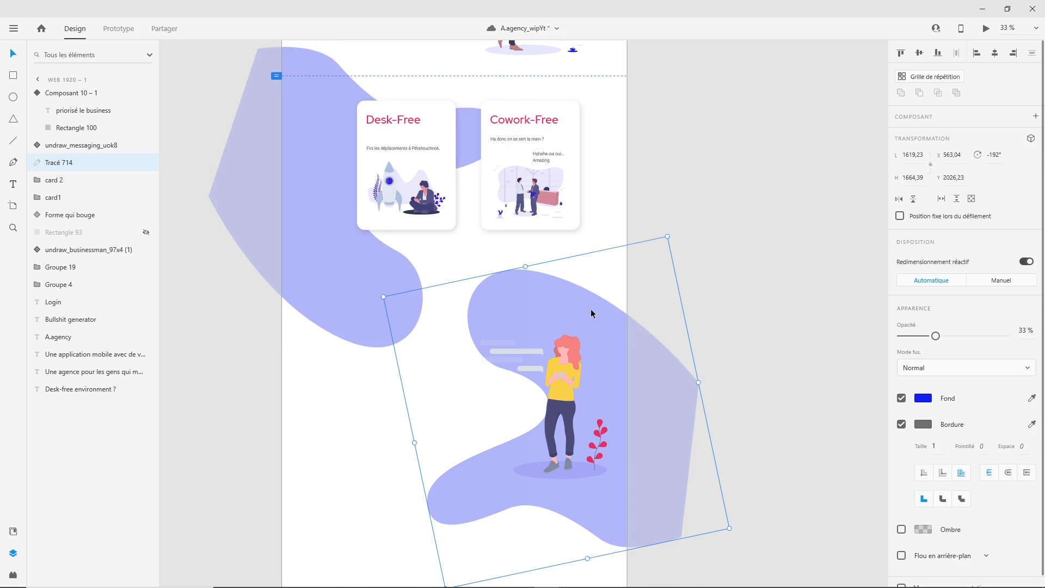
click(737, 244)
scroll(430, 234, up, 5)
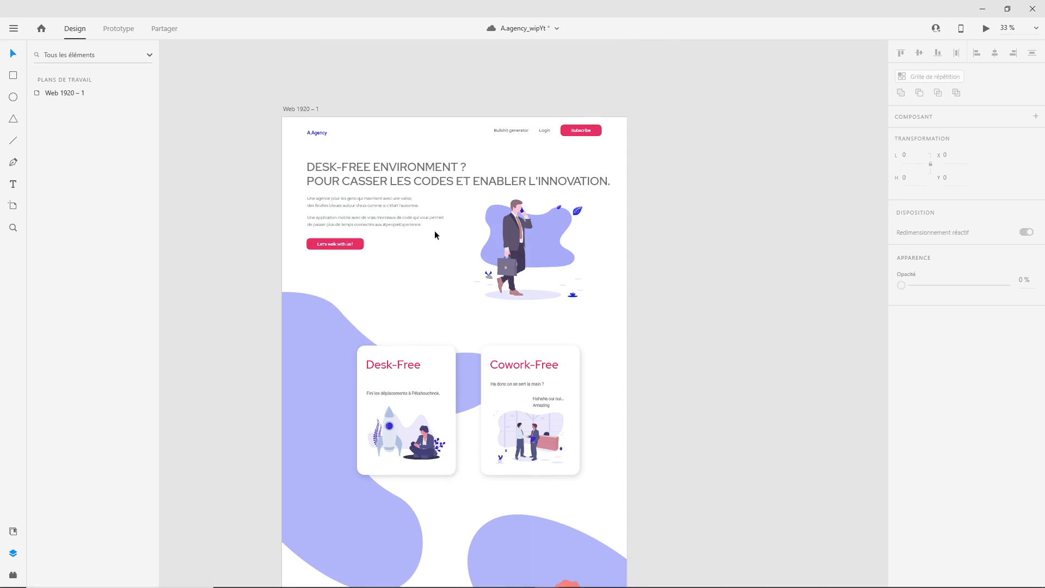
scroll(434, 232, up, 2)
scroll(461, 187, down, 4)
click(339, 341)
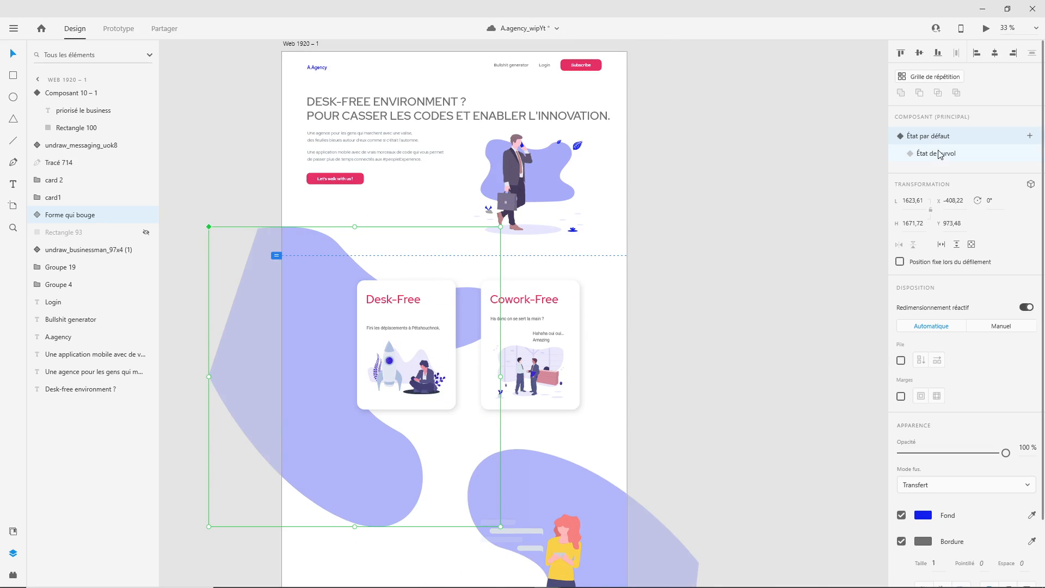
scroll(523, 354, down, 4)
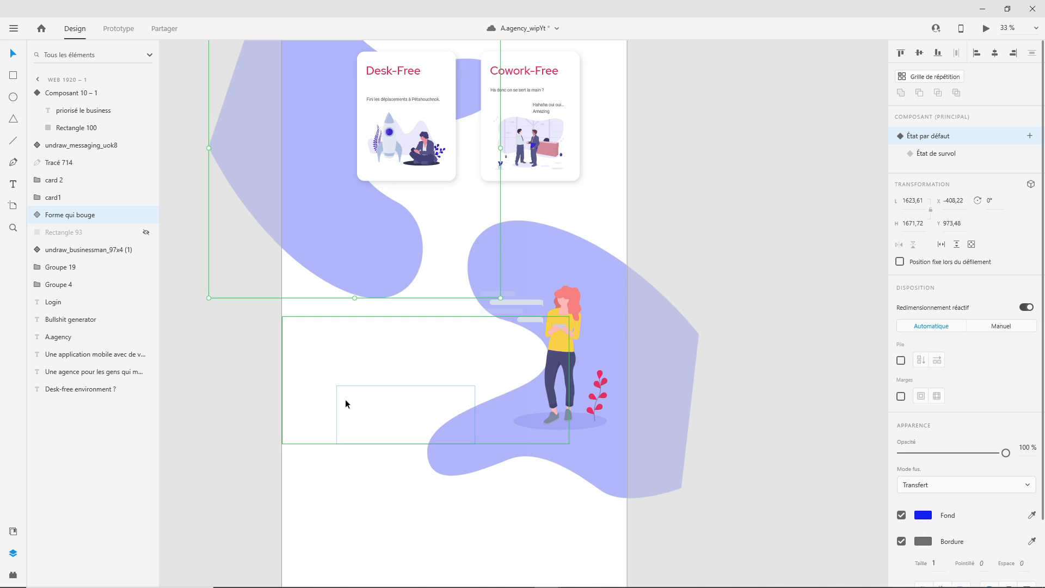
click(297, 430)
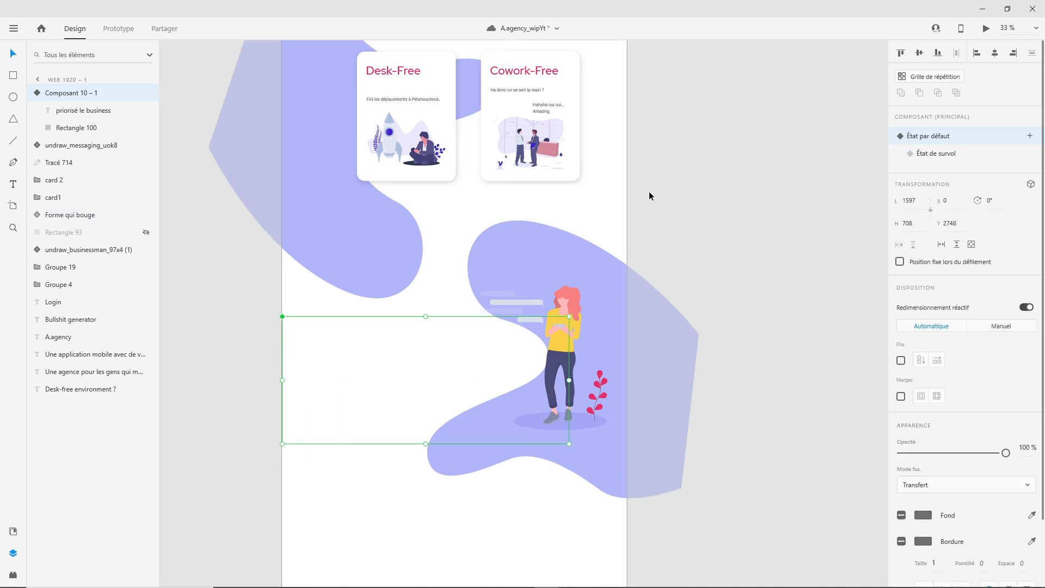
scroll(652, 192, up, 4)
click(613, 72)
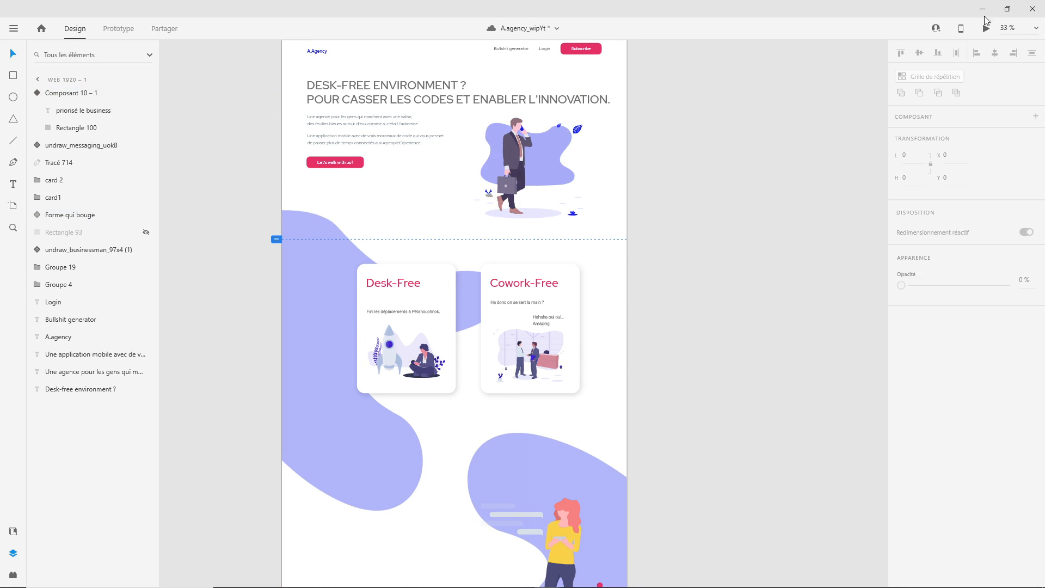
Preview the page from the hero section down to its end, checking the heading's hover animation, and close the preview
click(986, 28)
scroll(327, 228, down, 5)
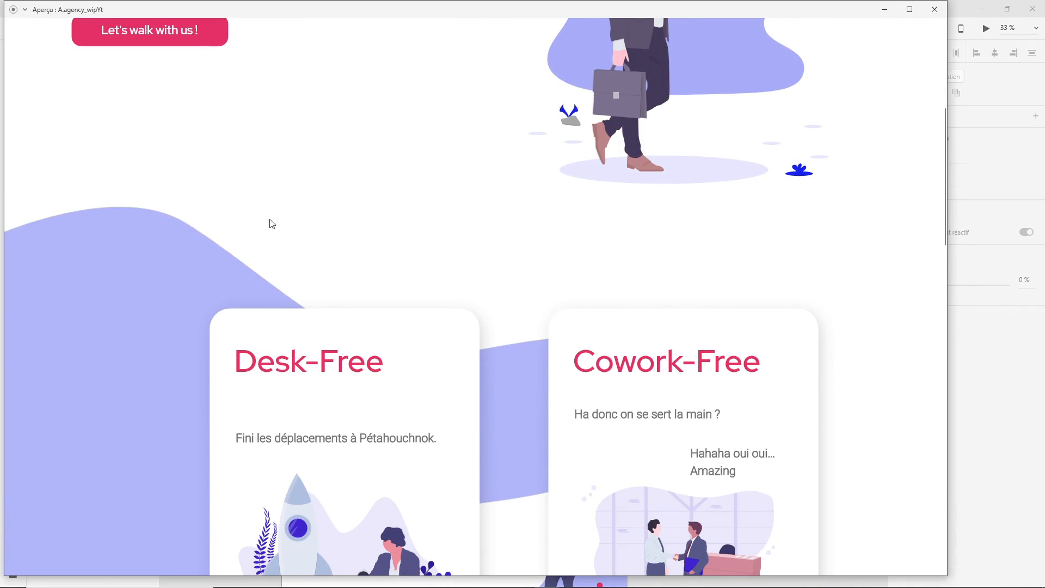
scroll(430, 152, up, 4)
scroll(429, 162, down, 6)
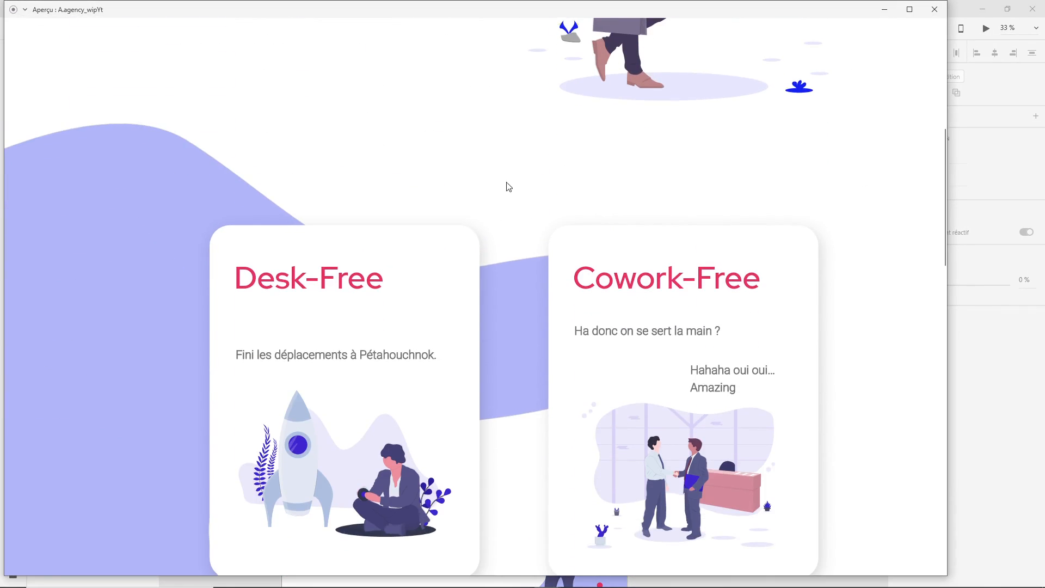
scroll(508, 187, down, 10)
scroll(481, 193, down, 2)
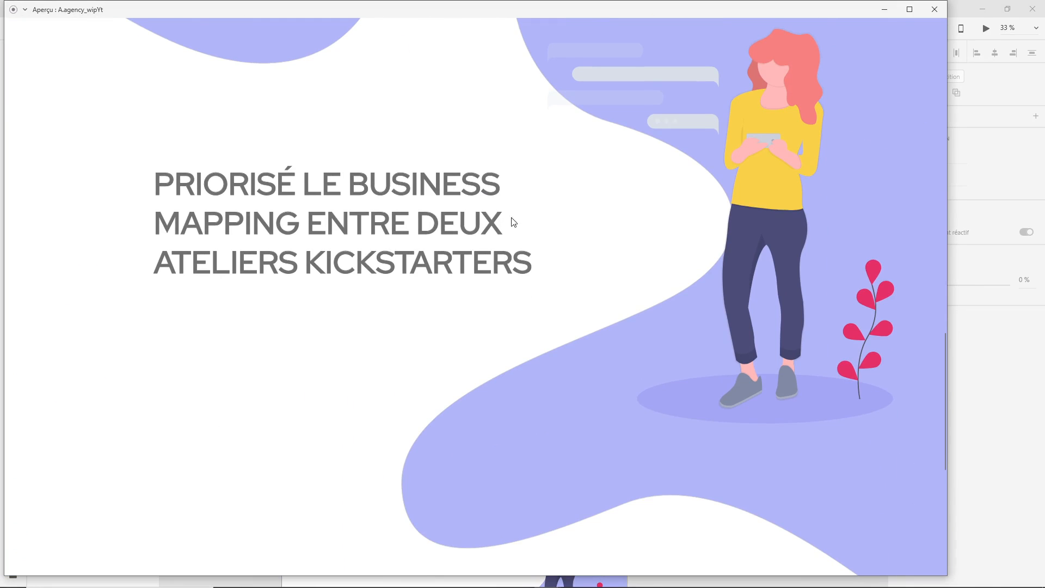
scroll(571, 227, down, 7)
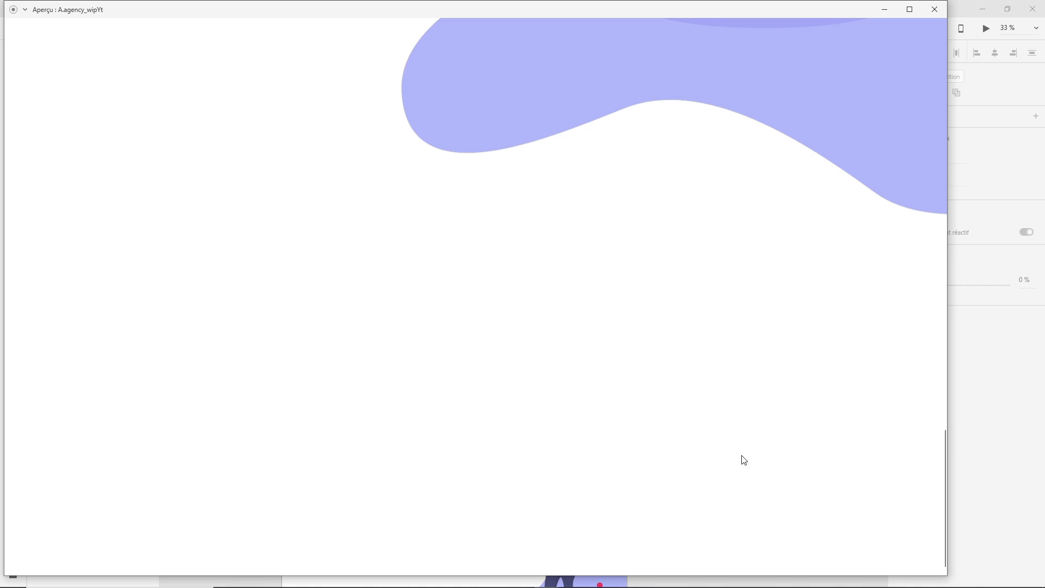
click(934, 9)
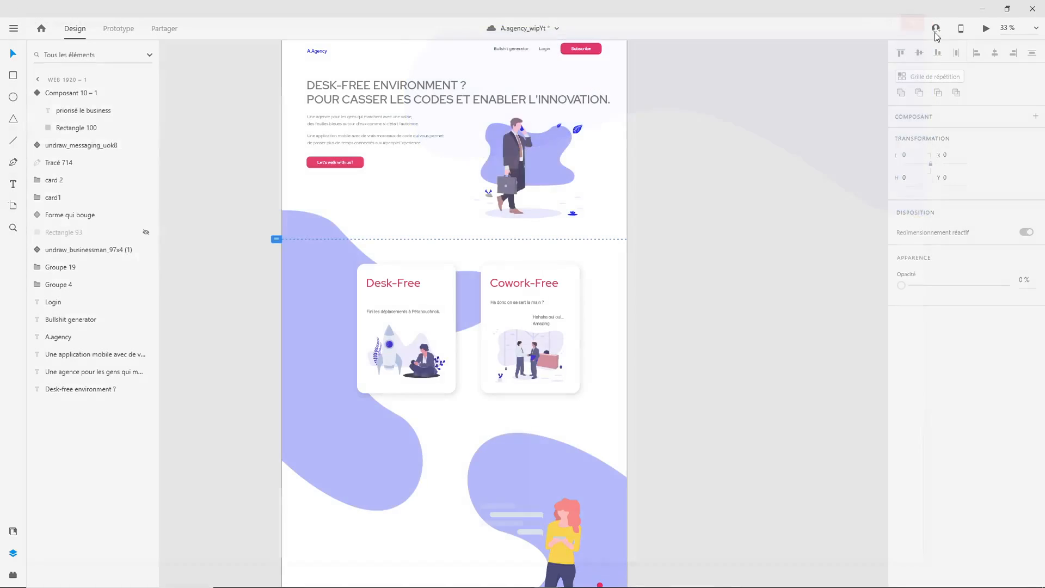